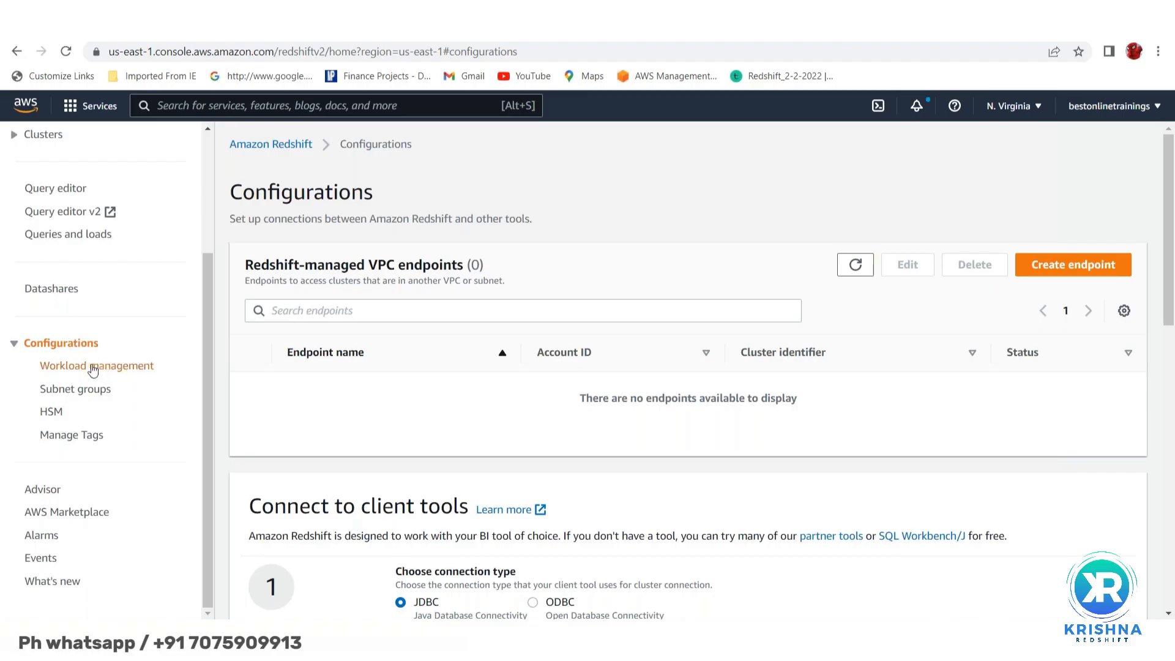
# - Go to Workload management and scroll through the five parameter groups, including wlm-test1 to wlm-test3
pyautogui.click(93, 370)
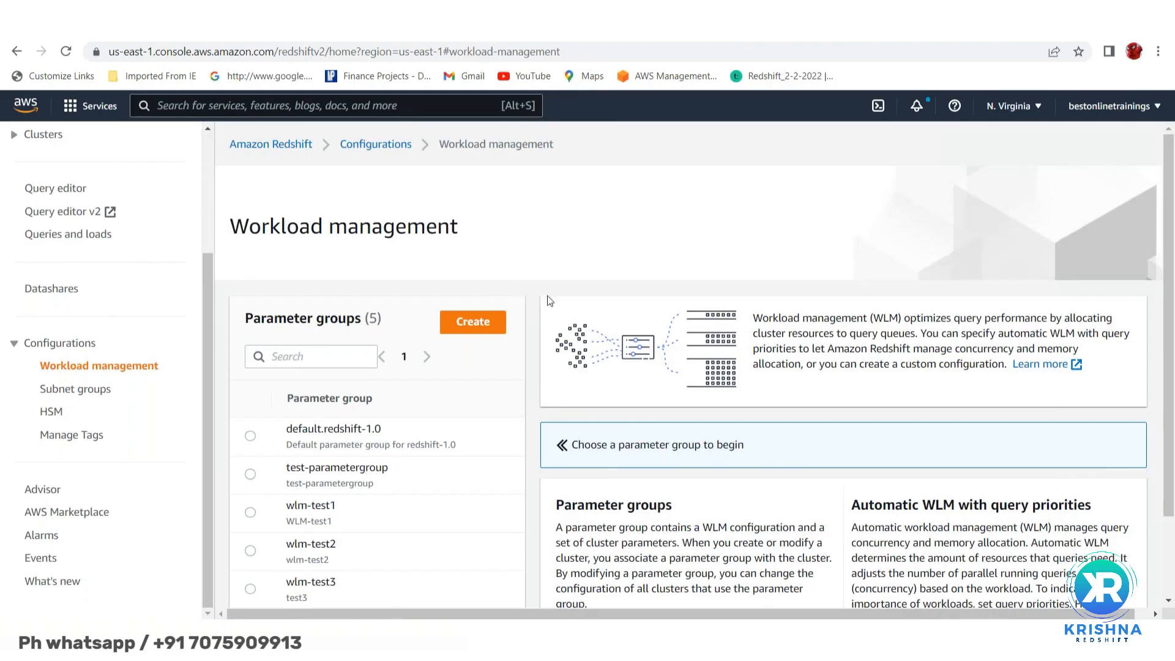
pyautogui.scroll(-2, 651, 233)
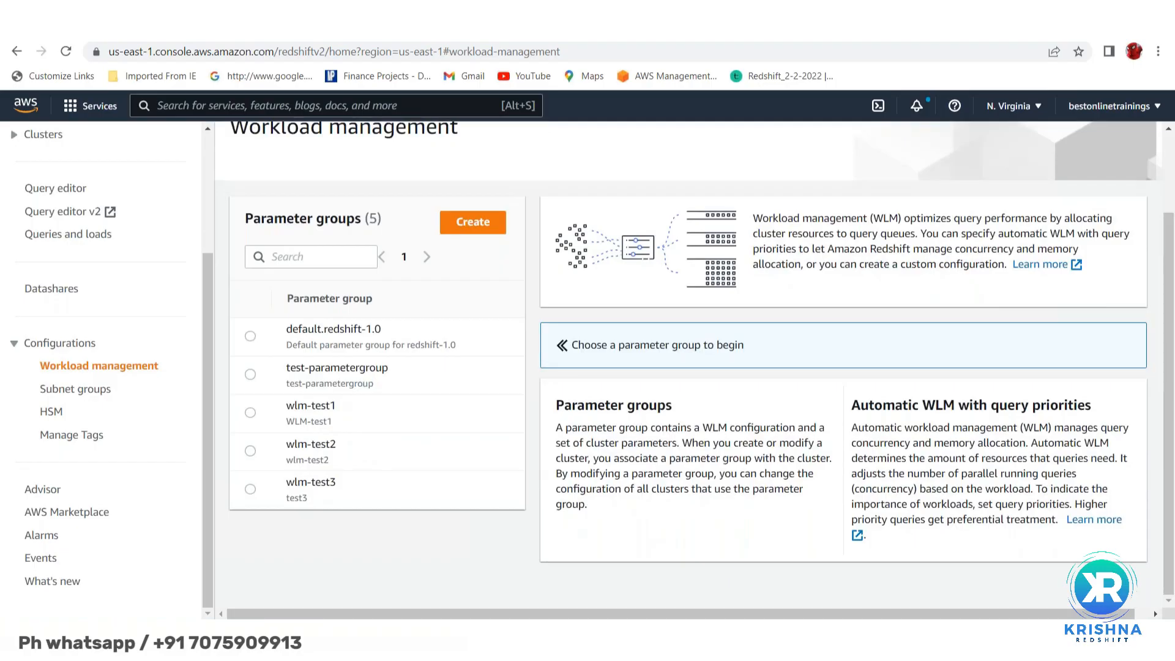
pyautogui.scroll(1, 506, 154)
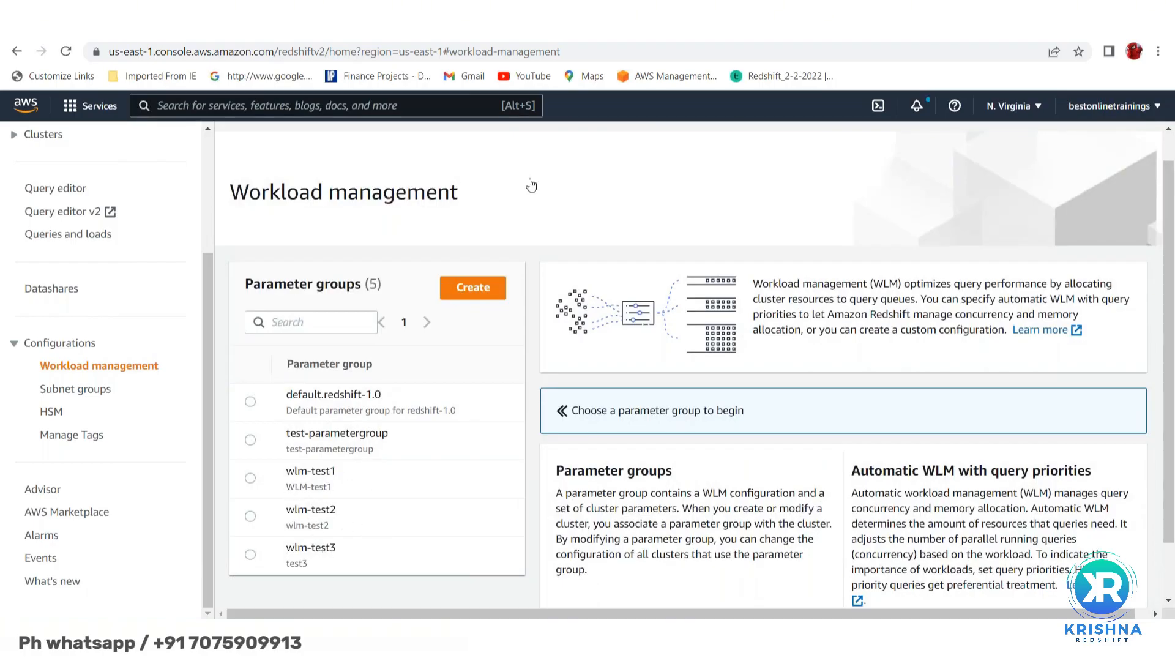
pyautogui.scroll(-1, 574, 191)
pyautogui.scroll(3, 575, 192)
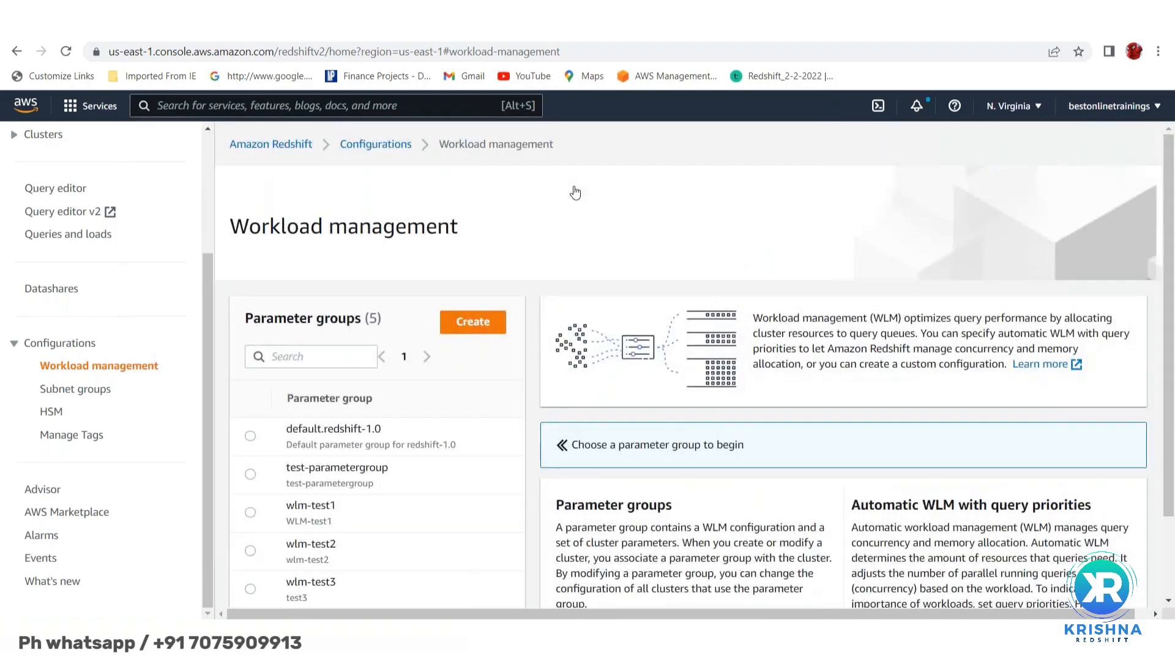
pyautogui.click(471, 331)
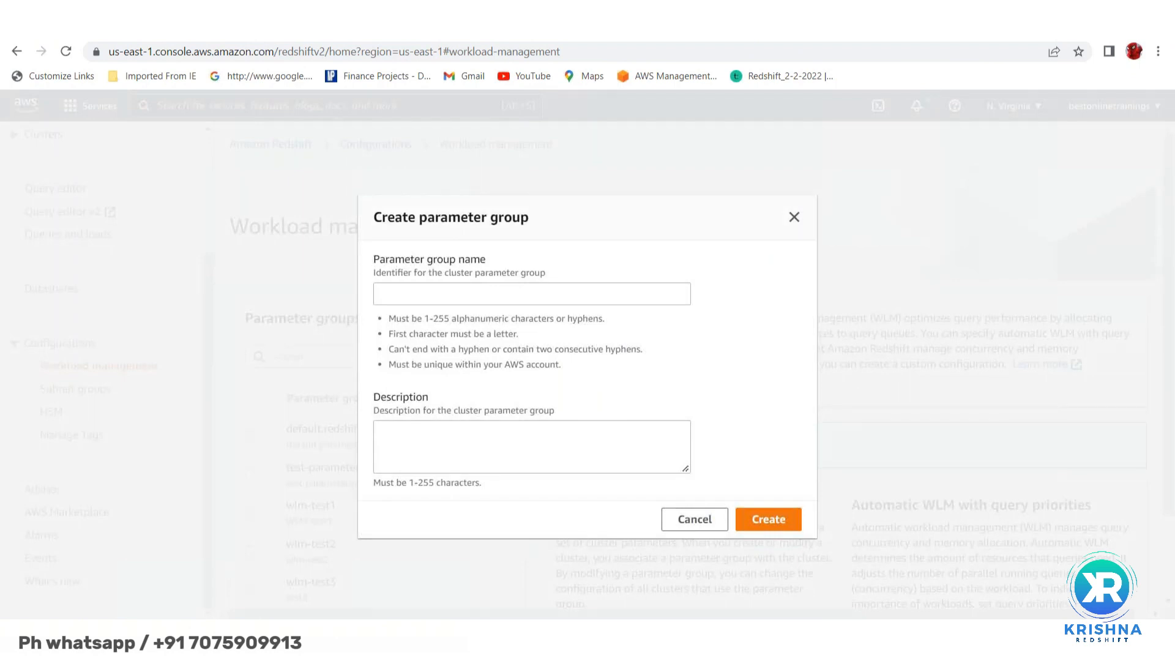
pyautogui.click(421, 295)
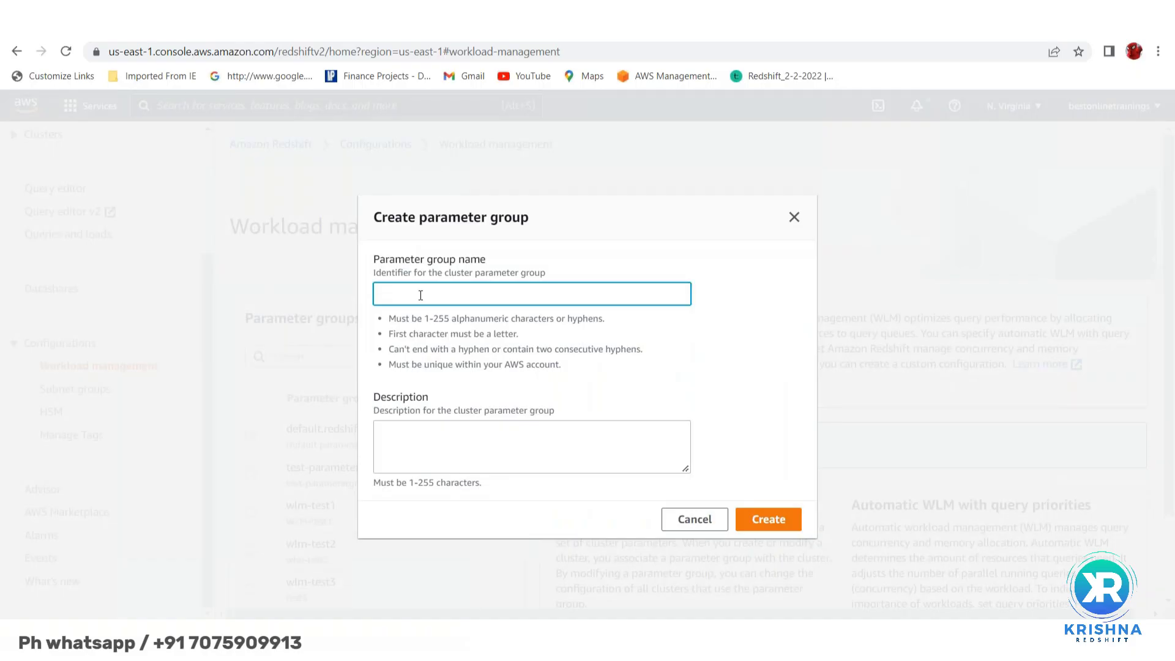
pyautogui.write('test')
pyautogui.press('BackSpace')
pyautogui.click(693, 520)
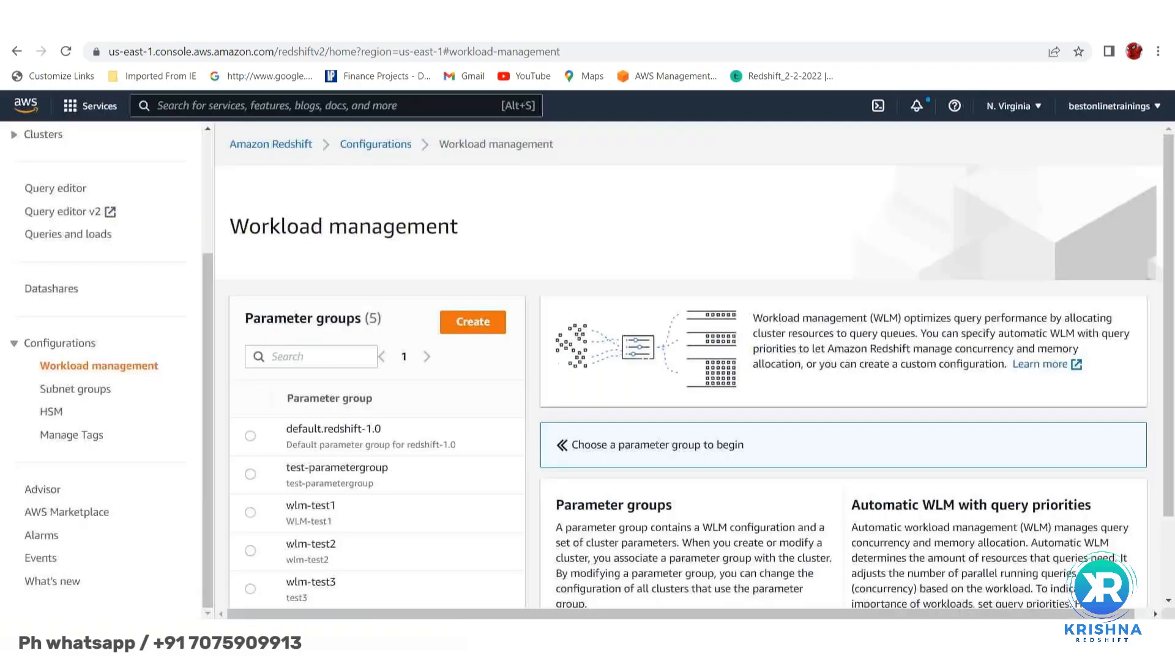
pyautogui.scroll(-2, 388, 486)
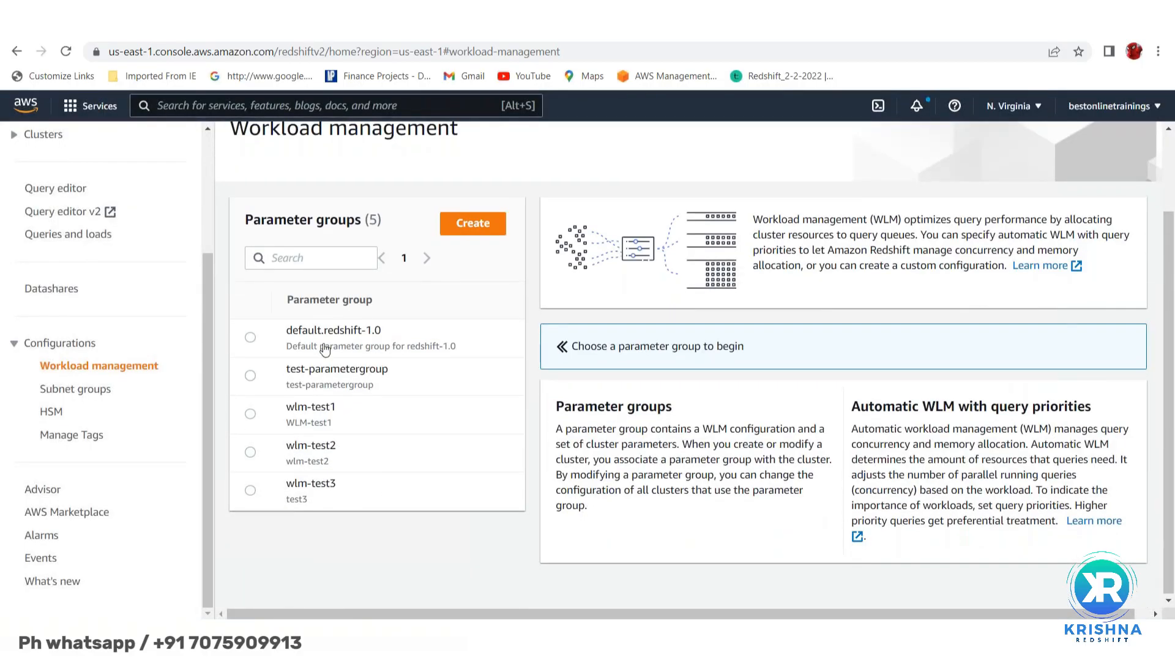
# - Open test-parametergroup's details and review its workload queues
pyautogui.click(250, 377)
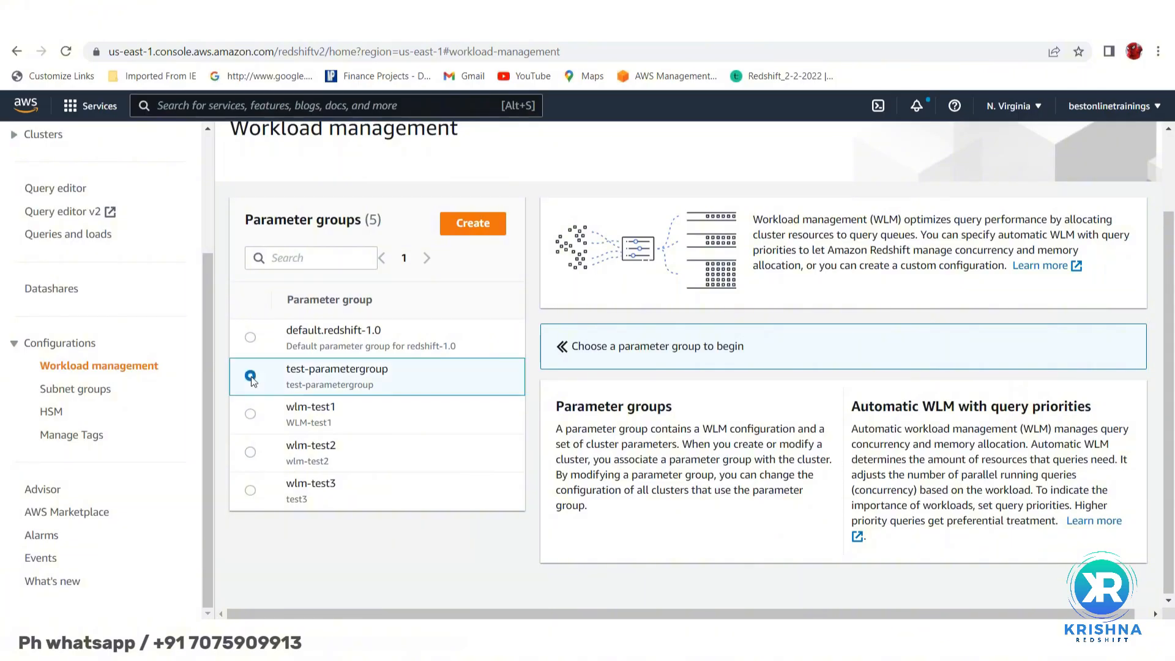
pyautogui.click(328, 374)
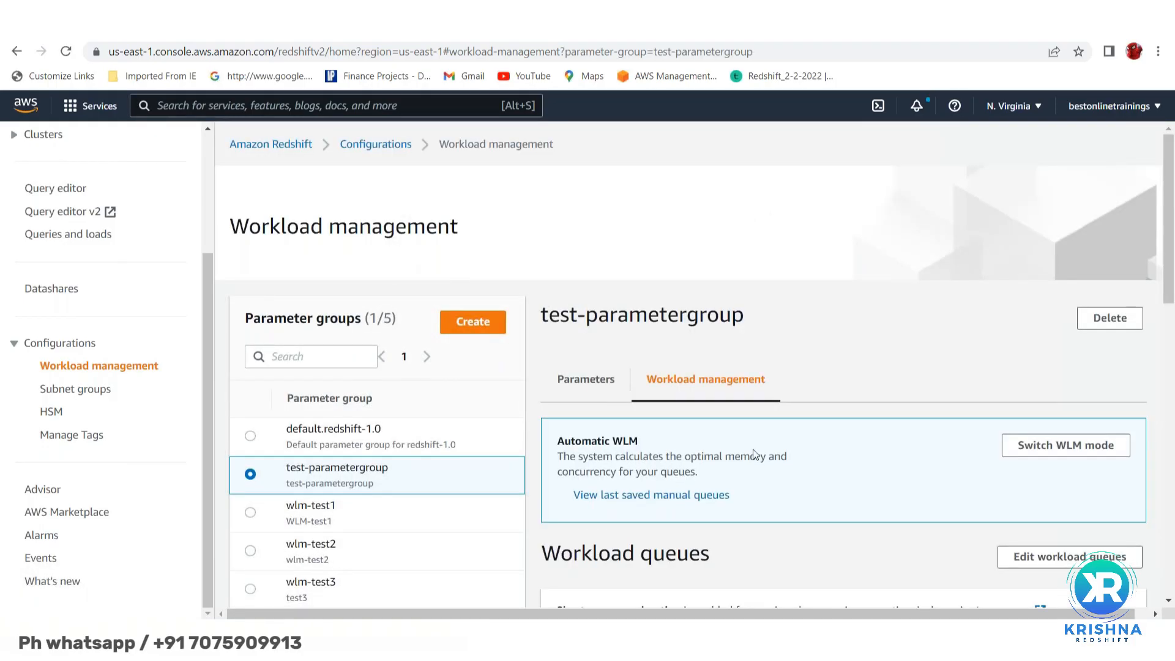
pyautogui.scroll(-6, 831, 498)
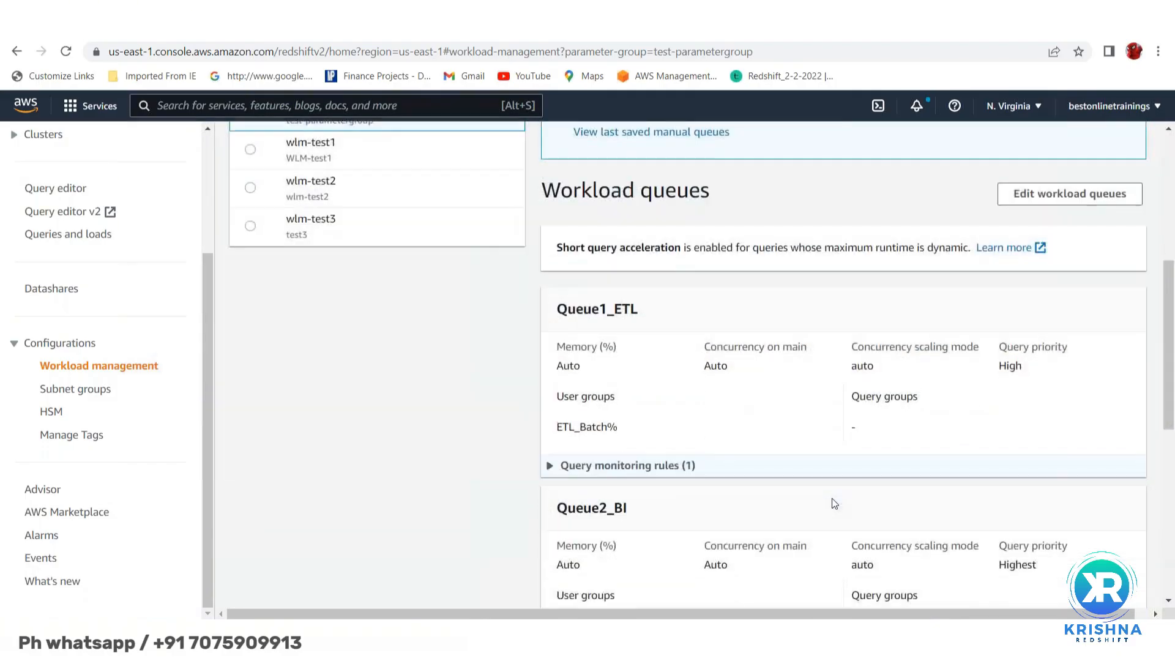
pyautogui.scroll(-3, 723, 397)
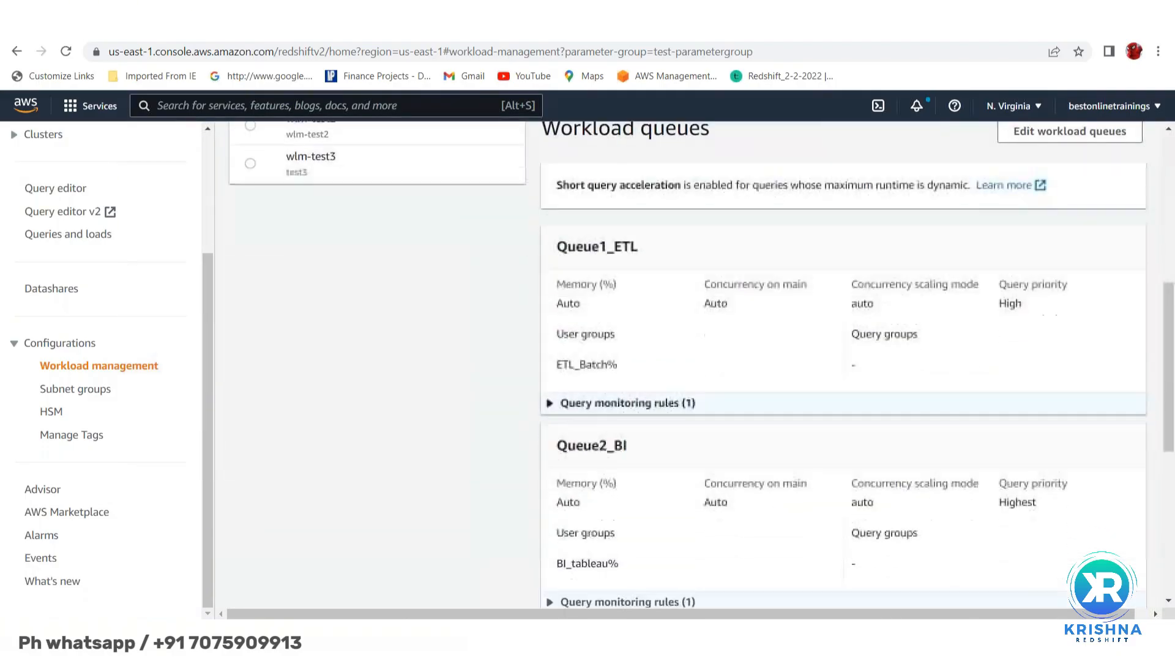
pyautogui.scroll(6, 722, 397)
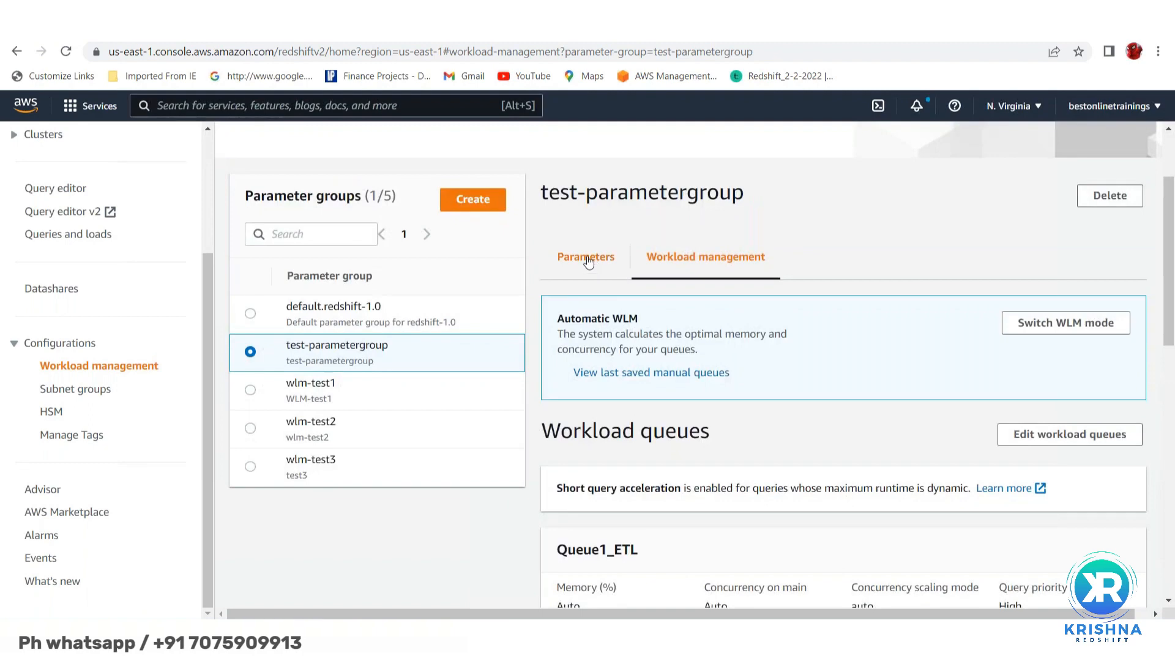
# - Review test-parametergroup's 13 parameters on the Parameters tab
pyautogui.click(588, 260)
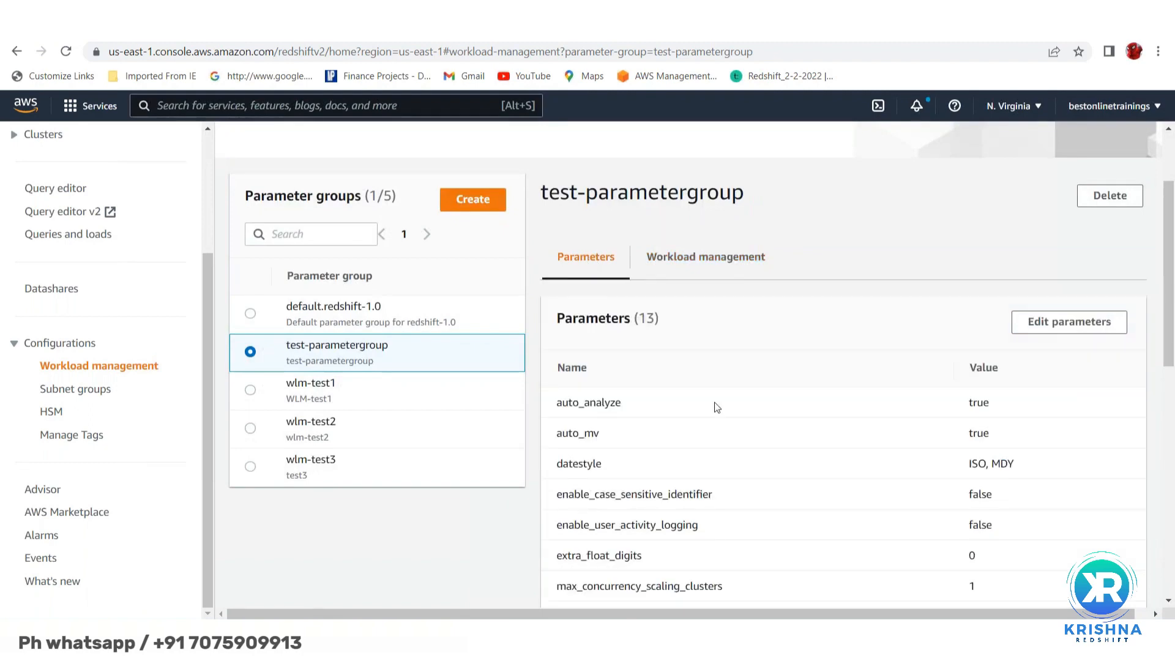
pyautogui.scroll(-2, 718, 407)
pyautogui.scroll(-1, 717, 407)
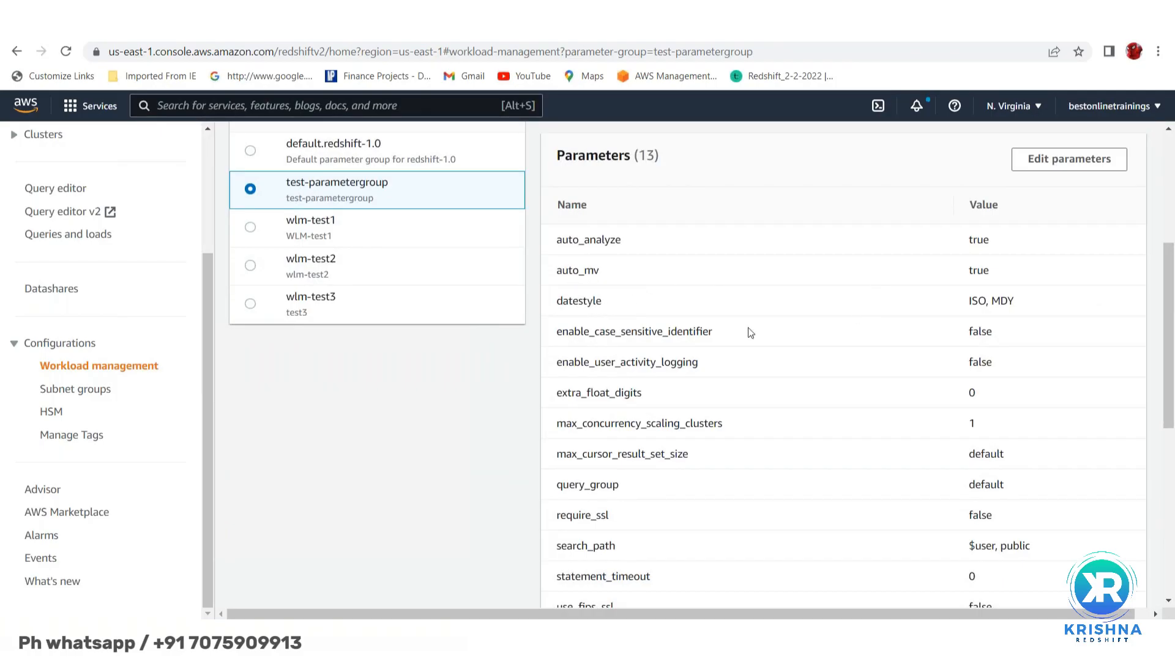
pyautogui.scroll(-1, 677, 480)
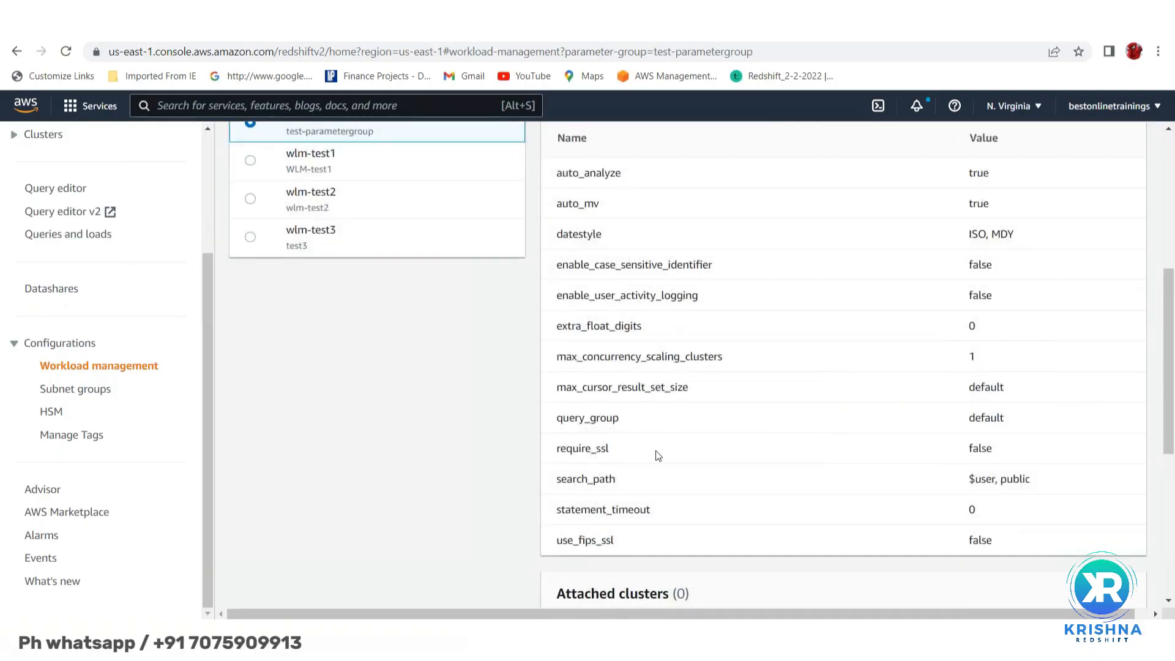
pyautogui.scroll(-2, 656, 454)
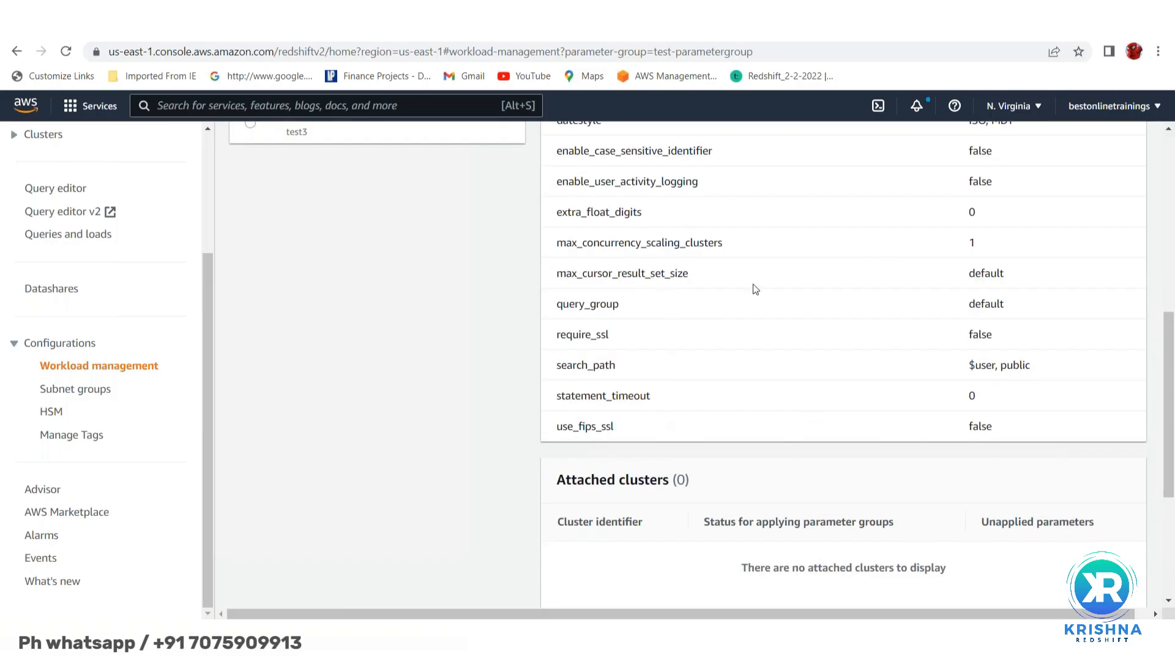
pyautogui.scroll(1, 747, 325)
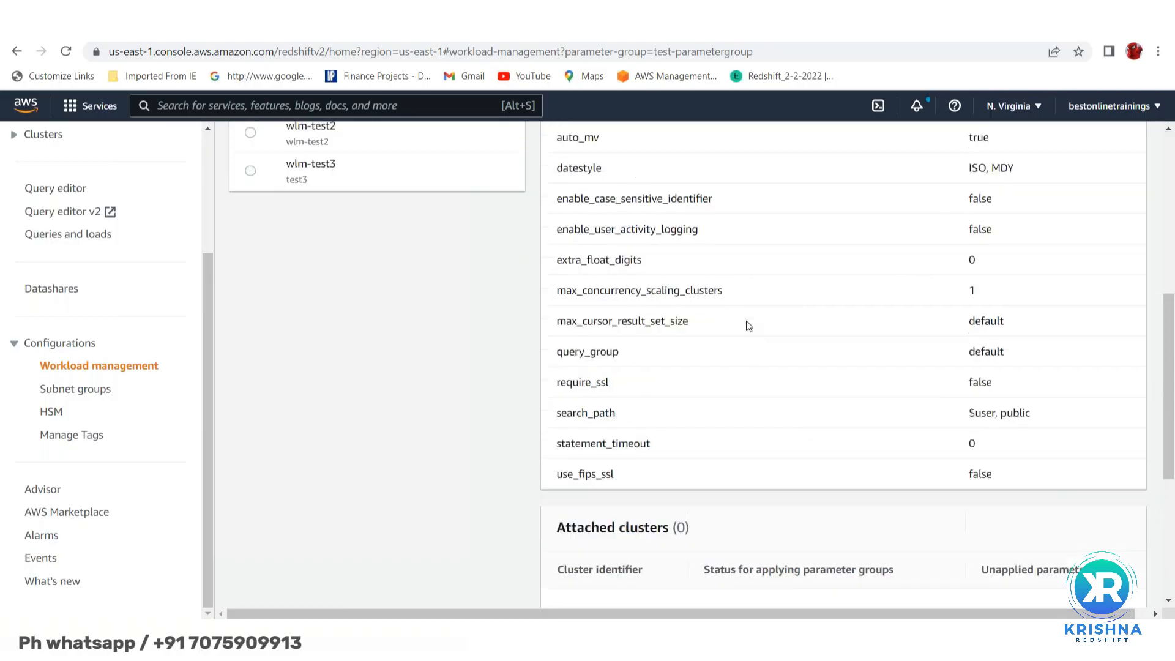
pyautogui.scroll(2, 747, 322)
pyautogui.scroll(-6, 746, 322)
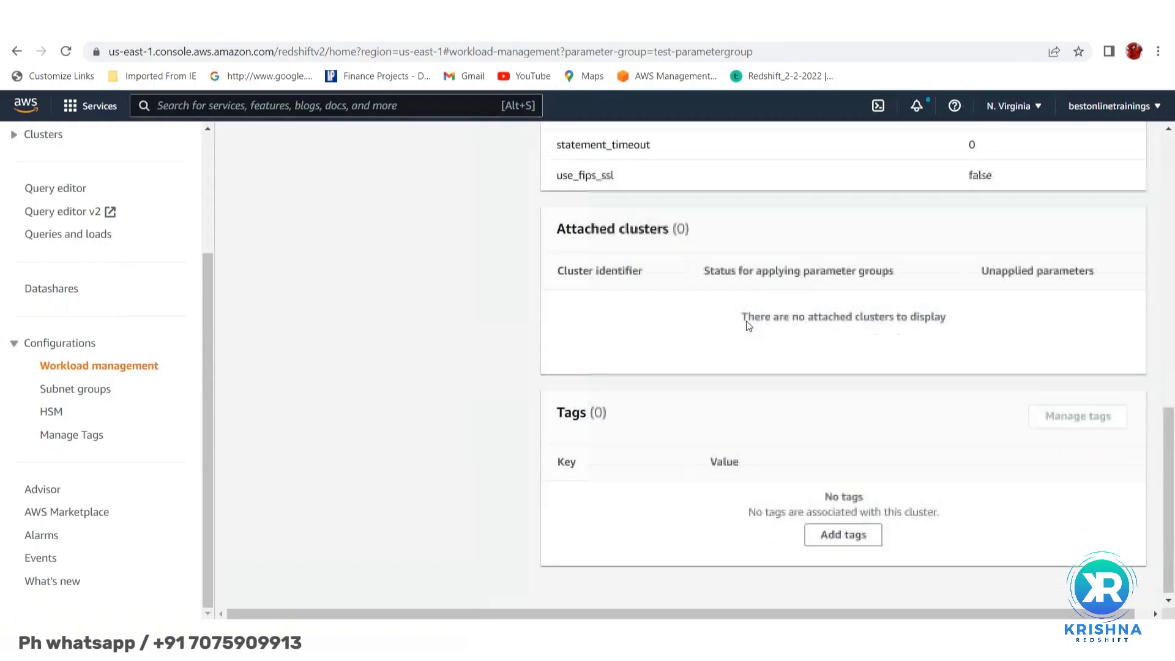
pyautogui.scroll(10, 748, 325)
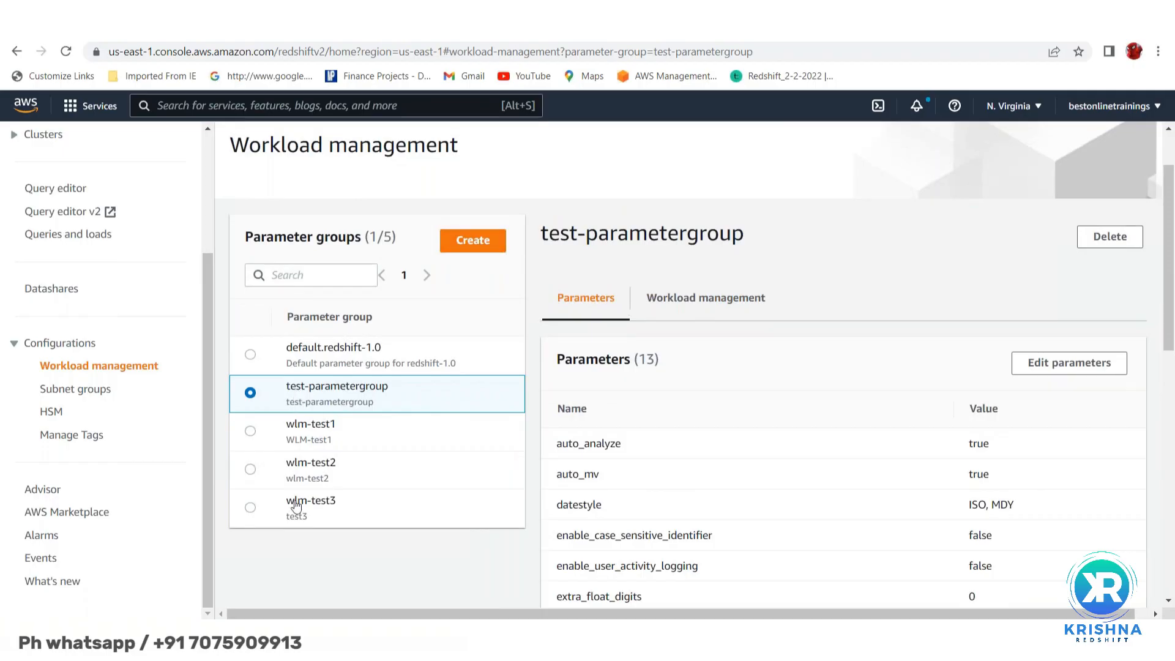
# - Create parameter group 'test4' with description 'test4parameter group'
pyautogui.click(481, 243)
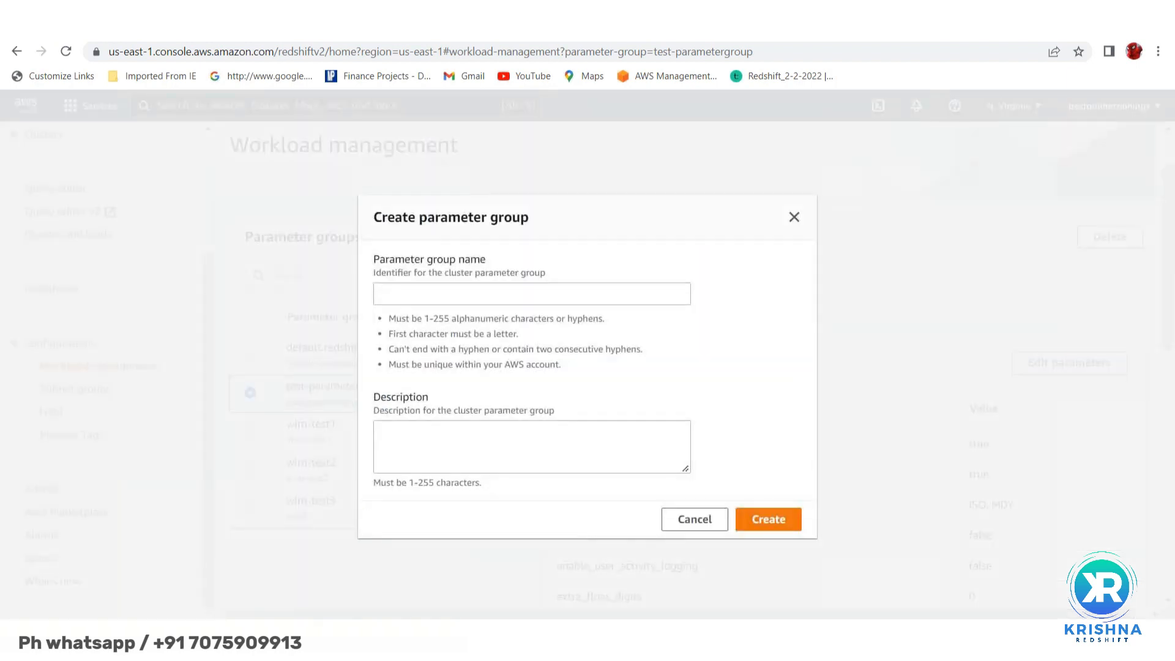
pyautogui.click(405, 289)
pyautogui.write('test4')
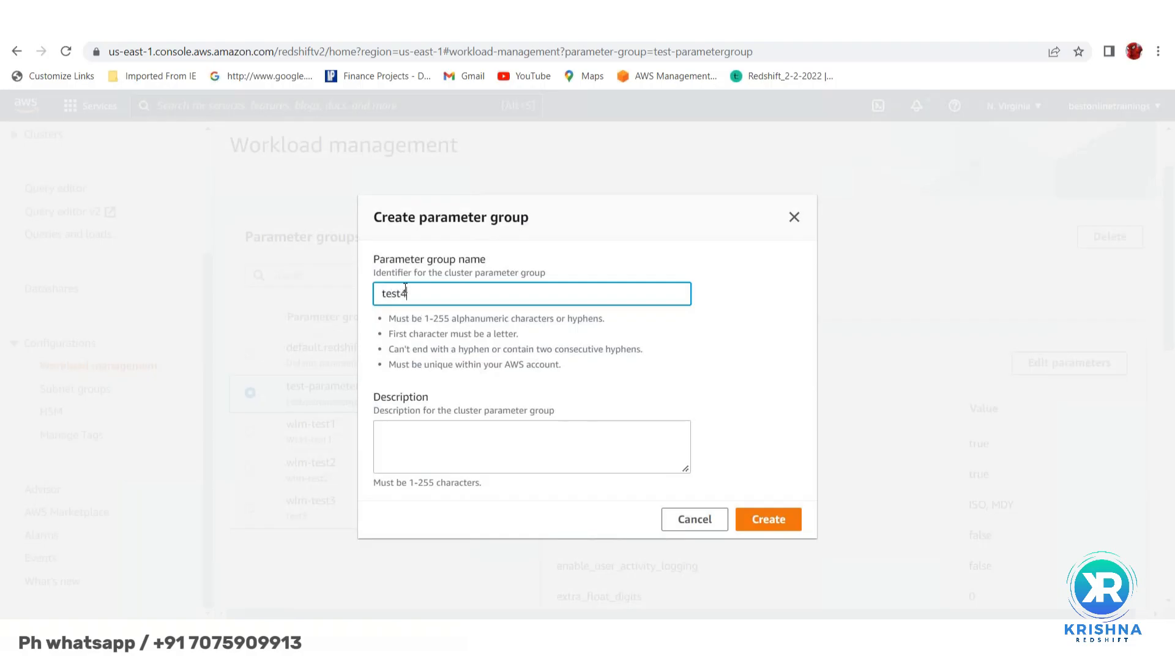
pyautogui.click(384, 435)
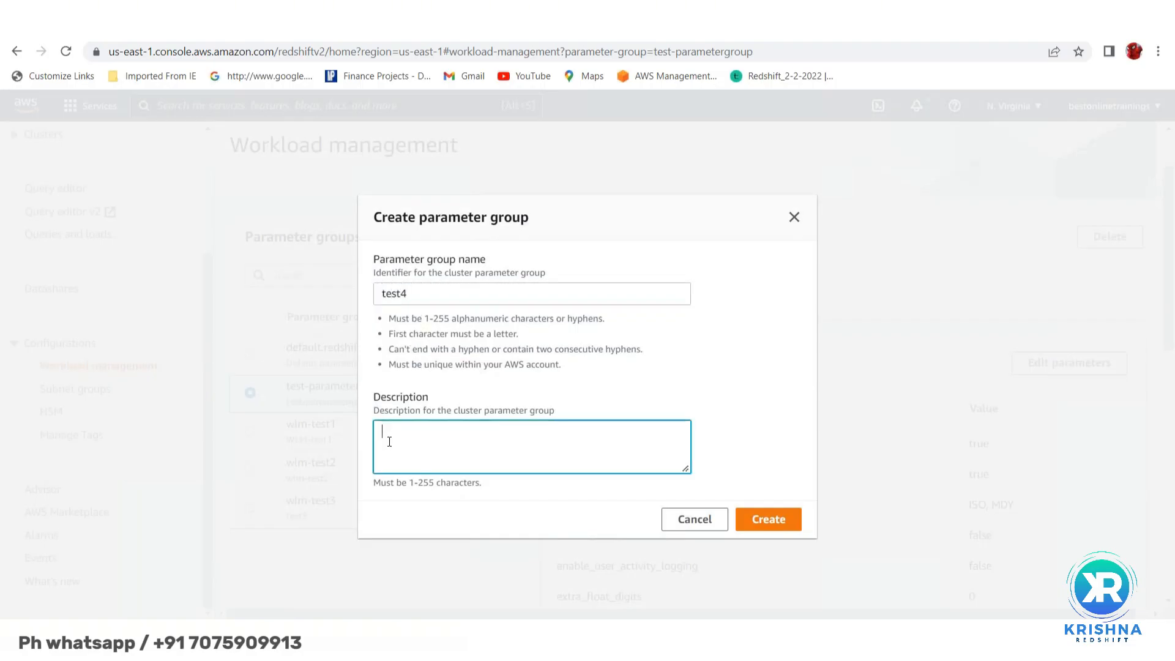
pyautogui.write('test4parameter group')
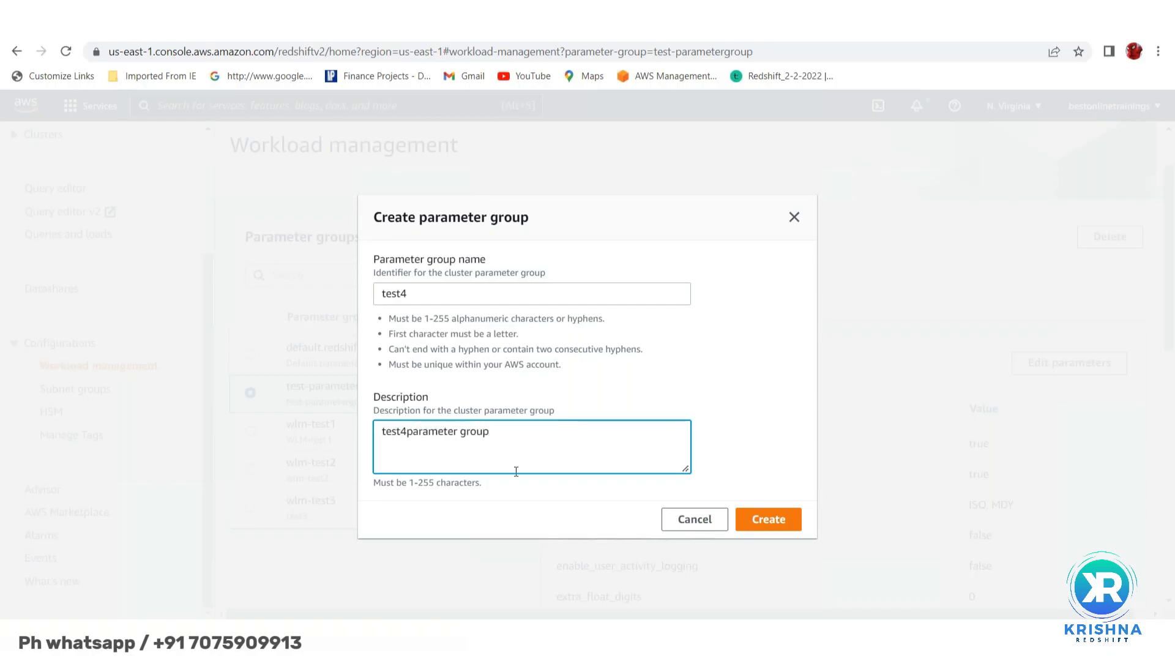
pyautogui.click(772, 521)
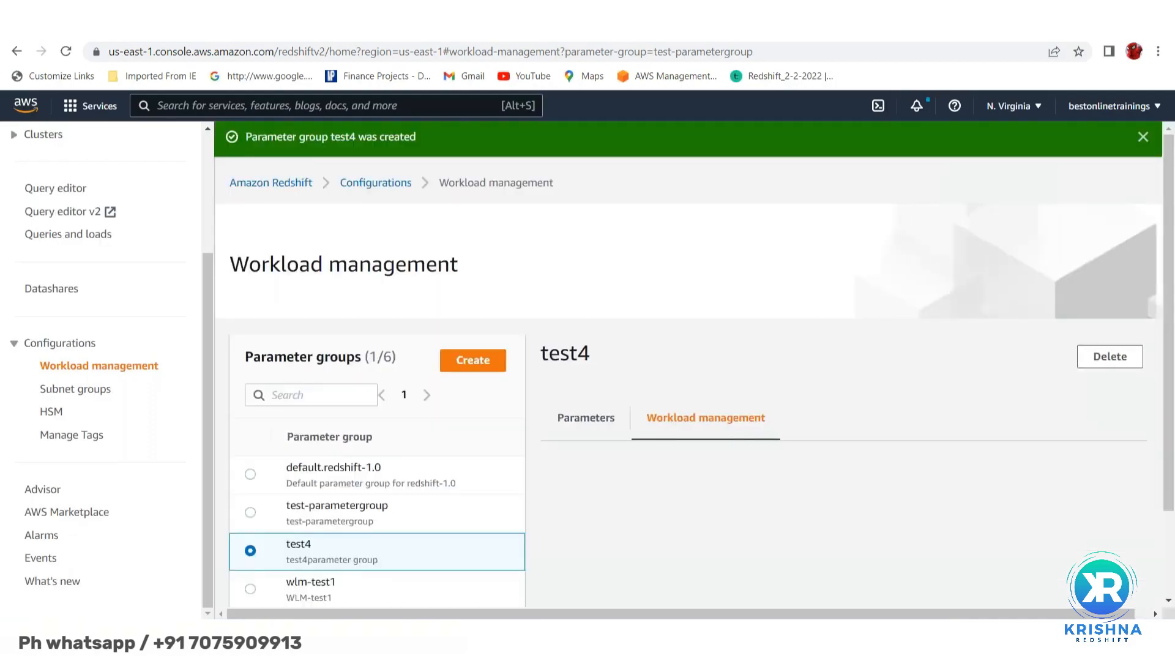
pyautogui.scroll(-2, 753, 330)
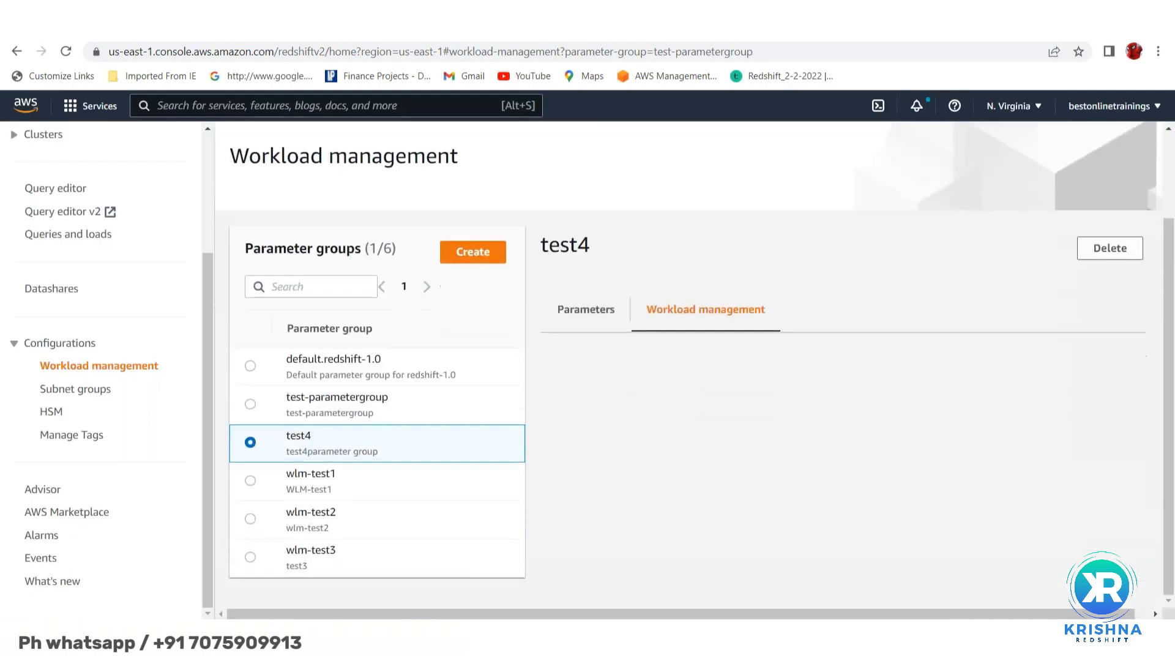
pyautogui.click(594, 316)
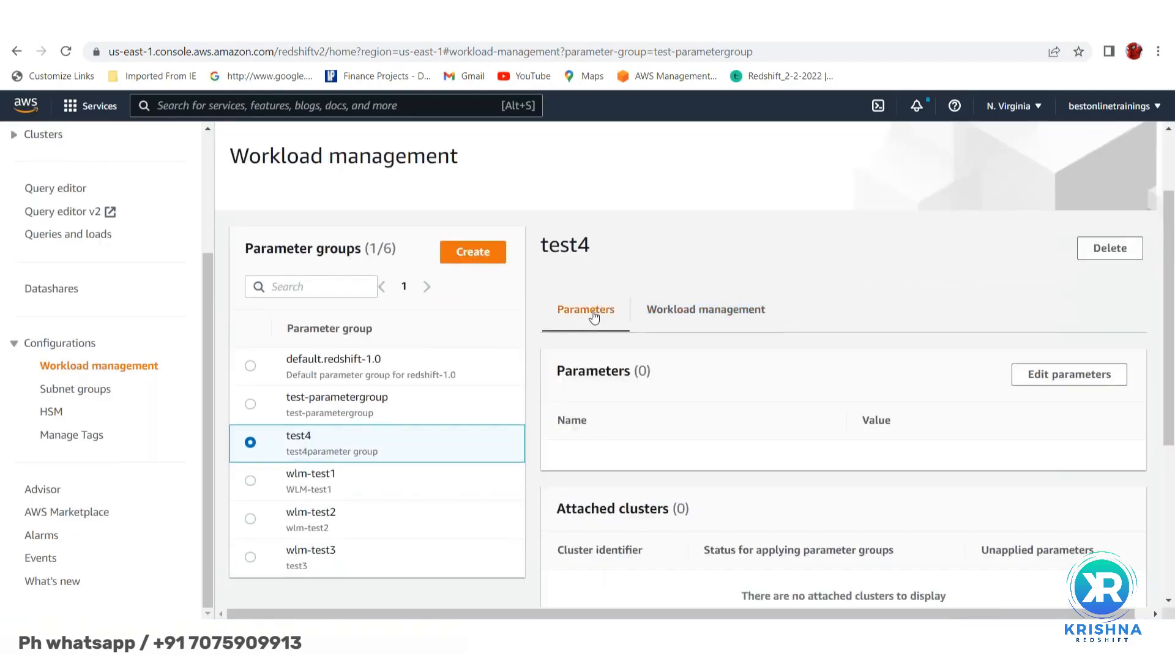
pyautogui.scroll(-3, 698, 439)
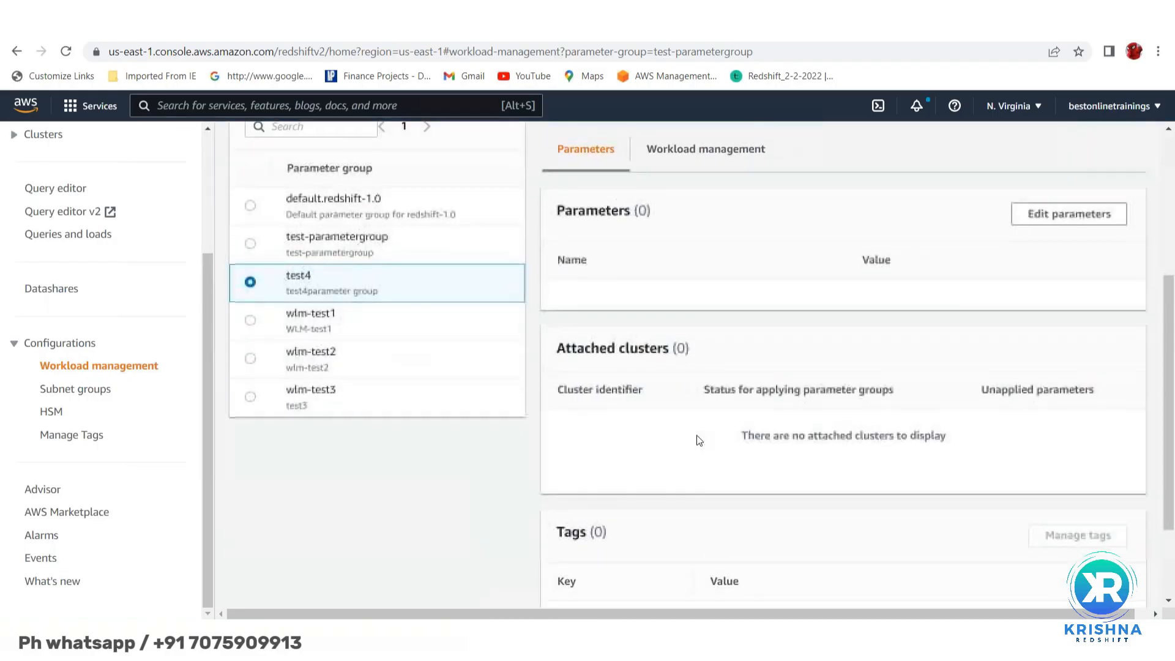
pyautogui.scroll(2, 698, 439)
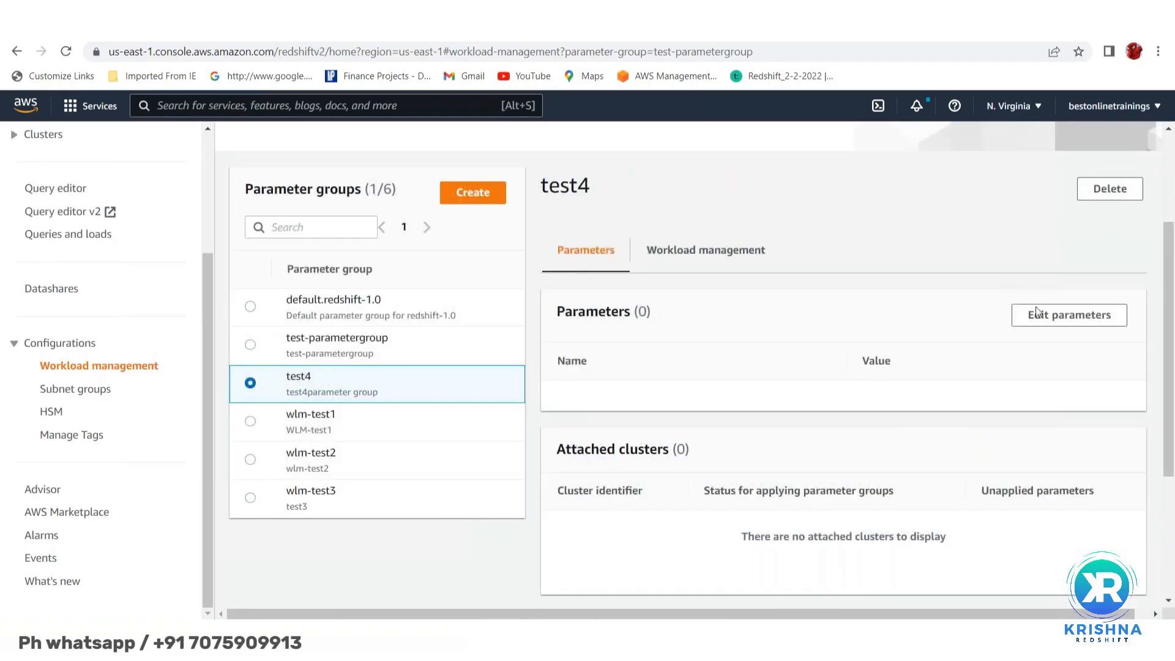
pyautogui.click(1064, 320)
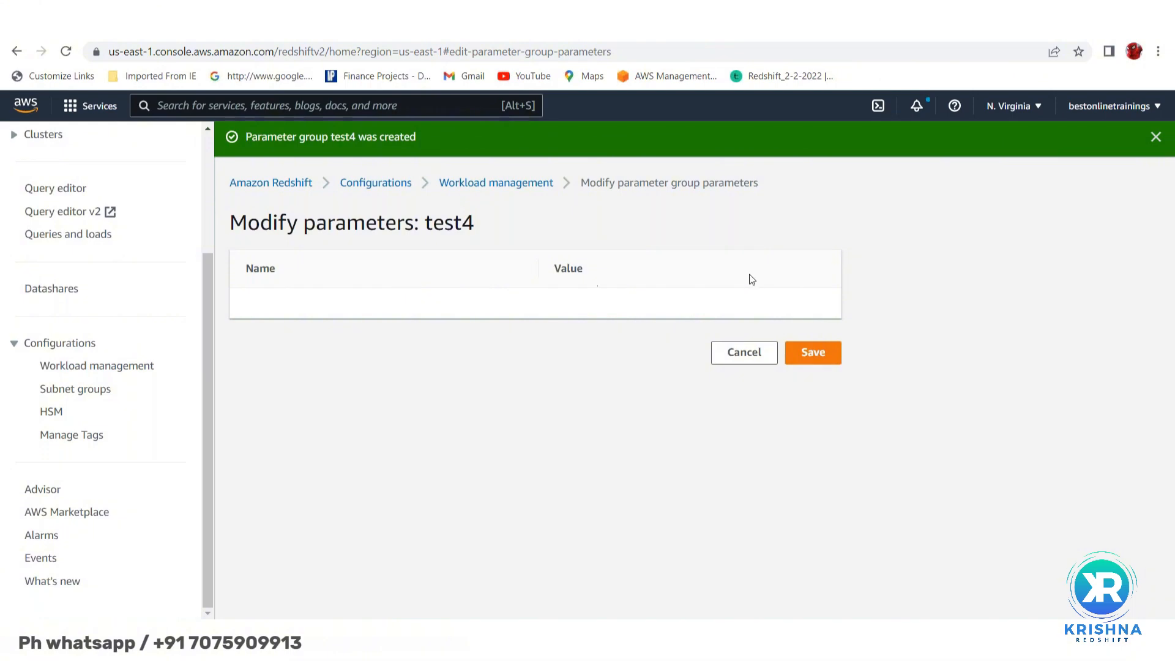
pyautogui.click(747, 355)
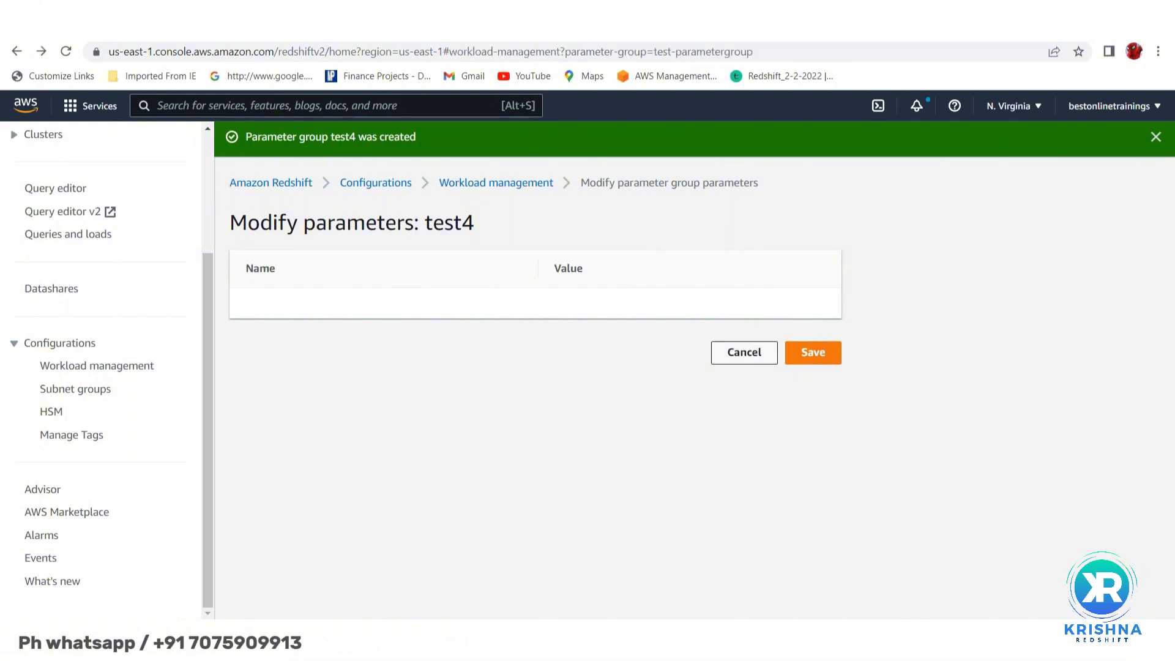
# - Select the test4 parameter group in the parameter groups list
pyautogui.scroll(-2, 747, 355)
pyautogui.scroll(-3, 695, 367)
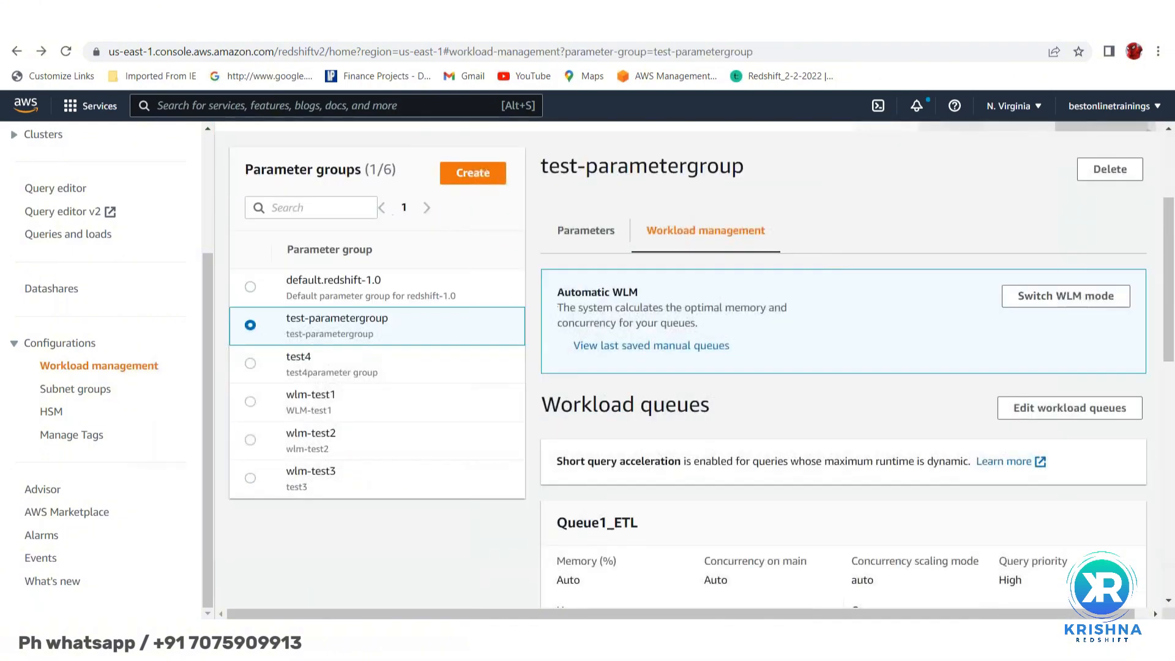
pyautogui.scroll(5, 695, 367)
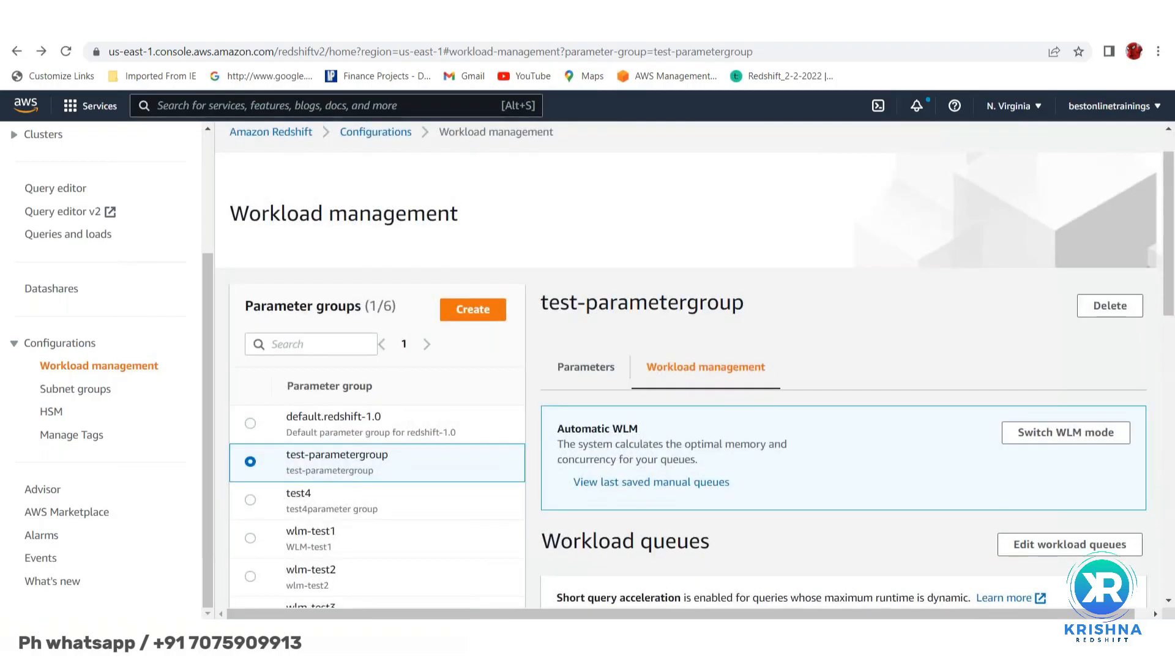
pyautogui.scroll(-2, 695, 367)
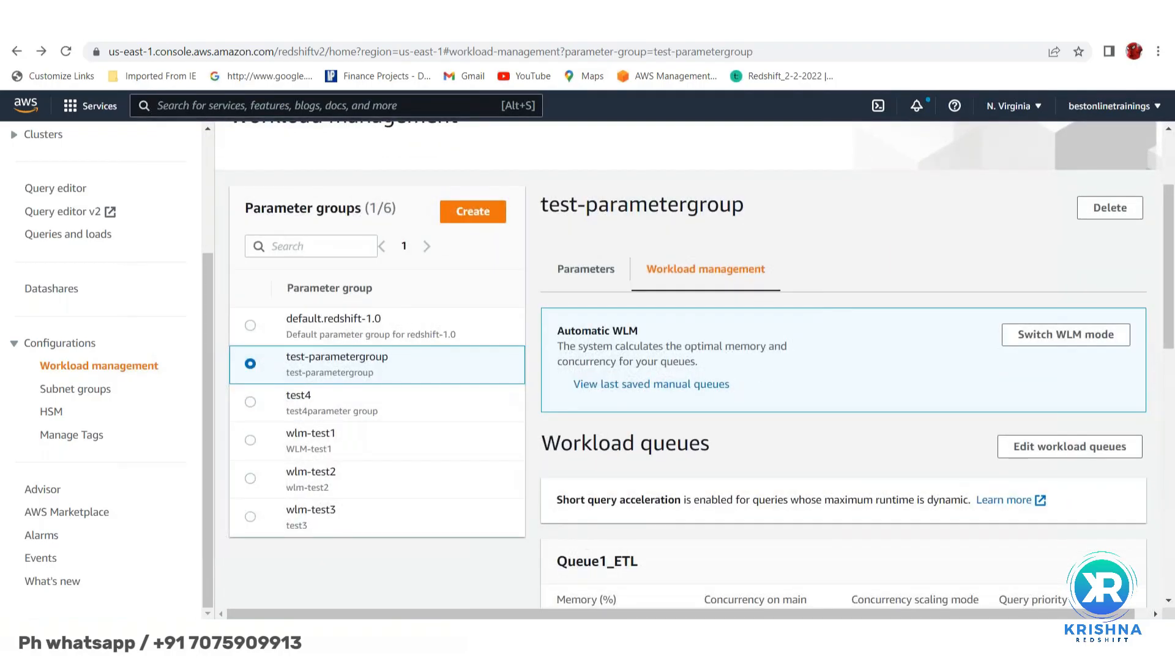
pyautogui.click(313, 399)
pyautogui.scroll(-5, 786, 361)
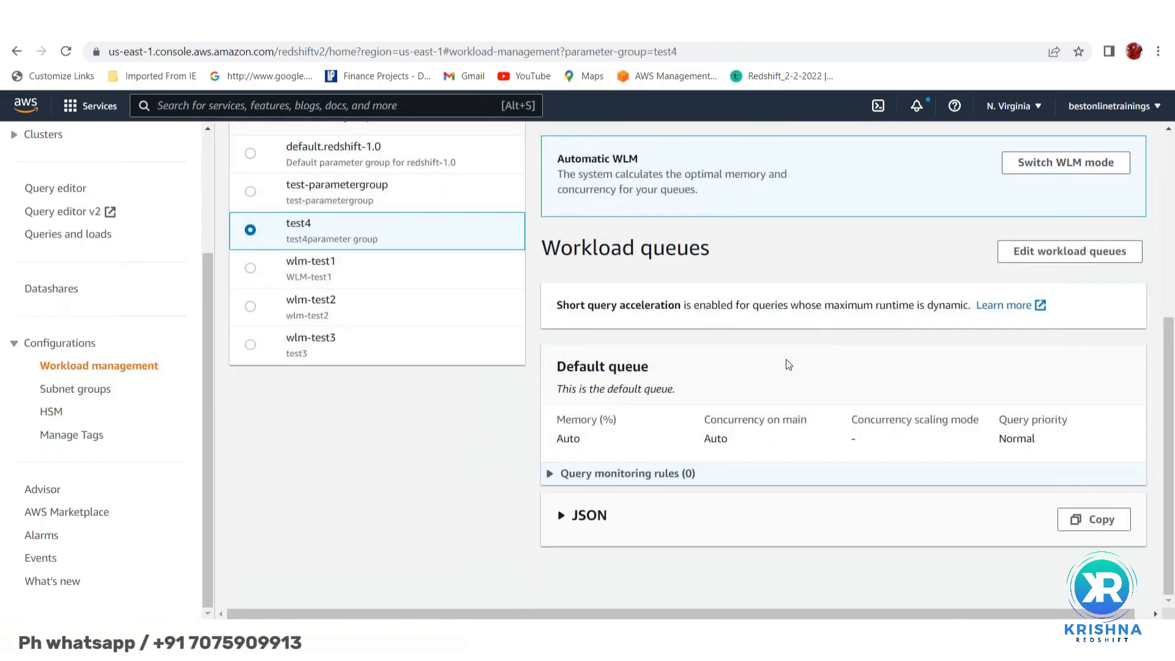
pyautogui.scroll(1, 630, 275)
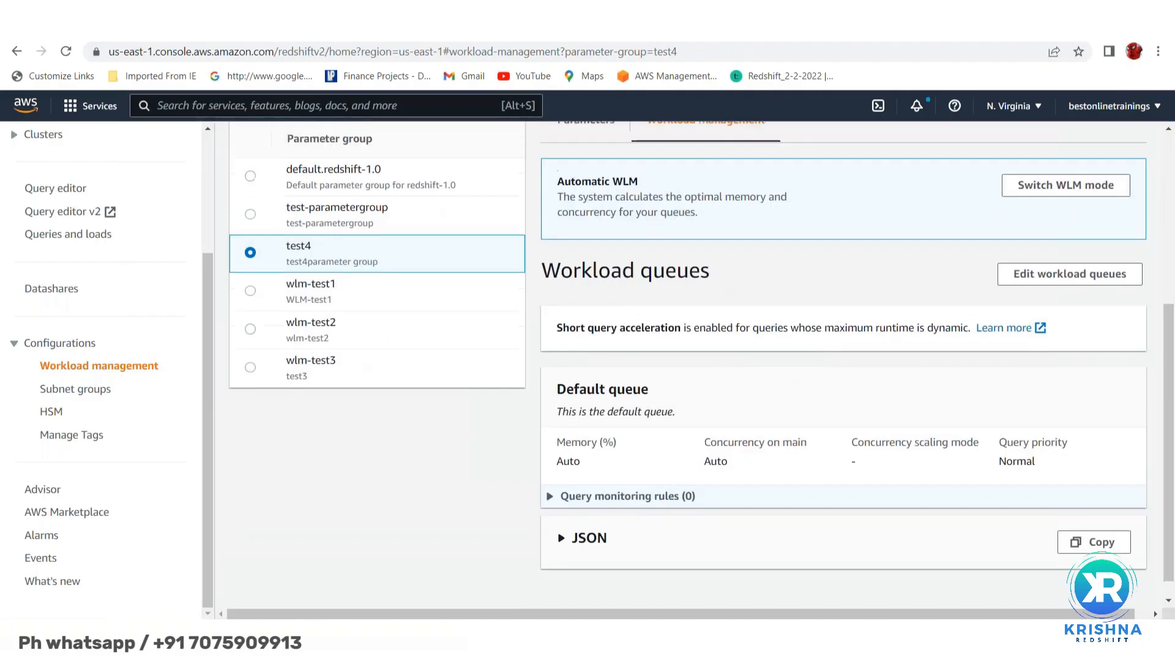
pyautogui.scroll(3, 583, 305)
# - Review test4's 13 default parameters on the Parameters tab
pyautogui.click(583, 304)
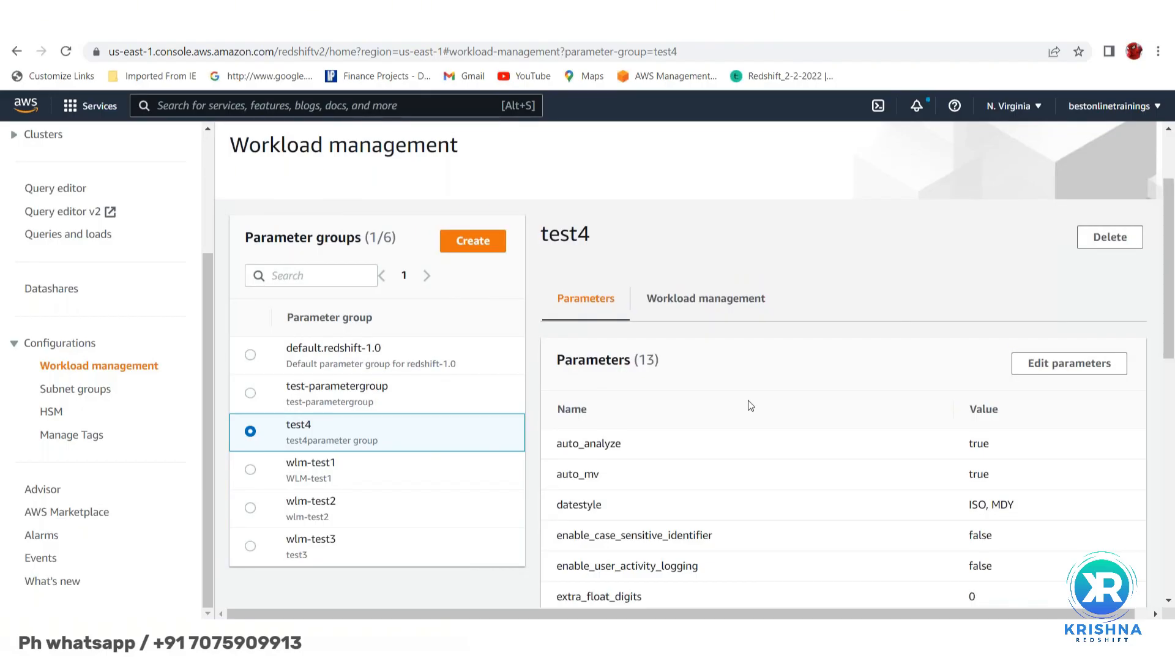
pyautogui.scroll(-4, 748, 400)
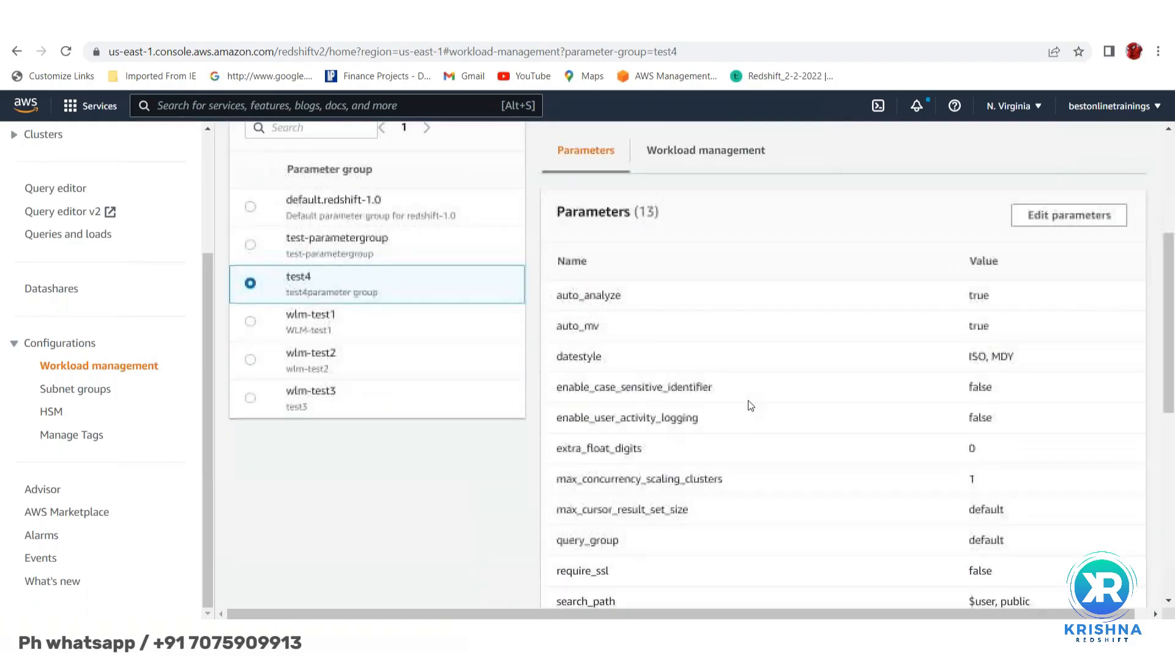
pyautogui.scroll(4, 748, 401)
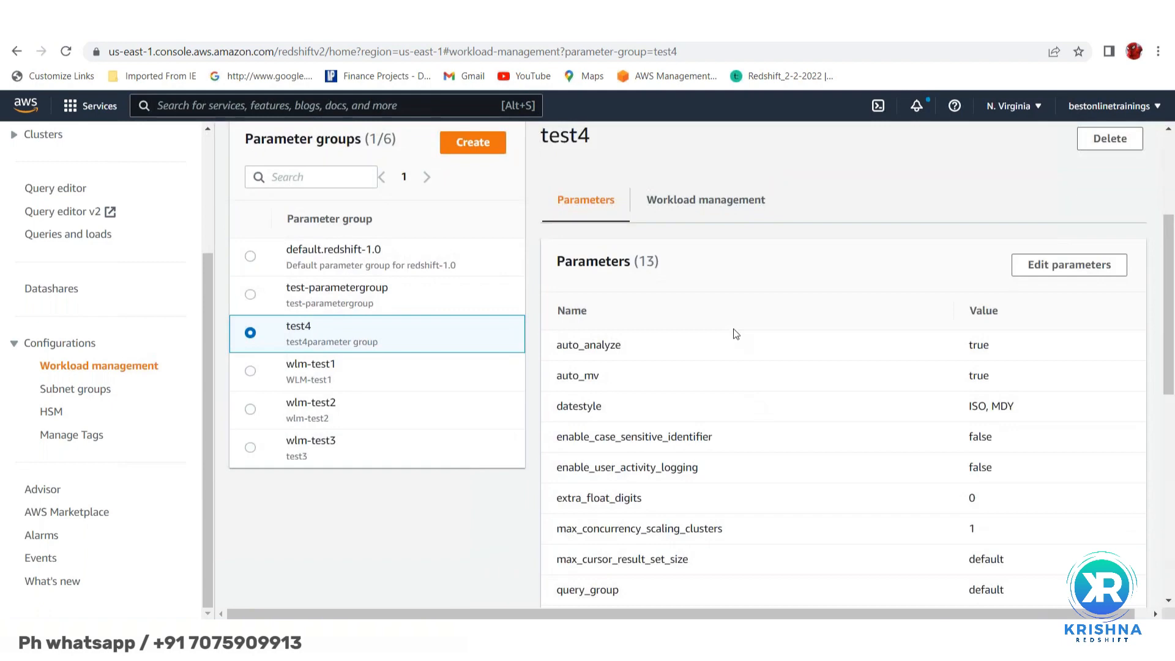
pyautogui.scroll(-4, 727, 321)
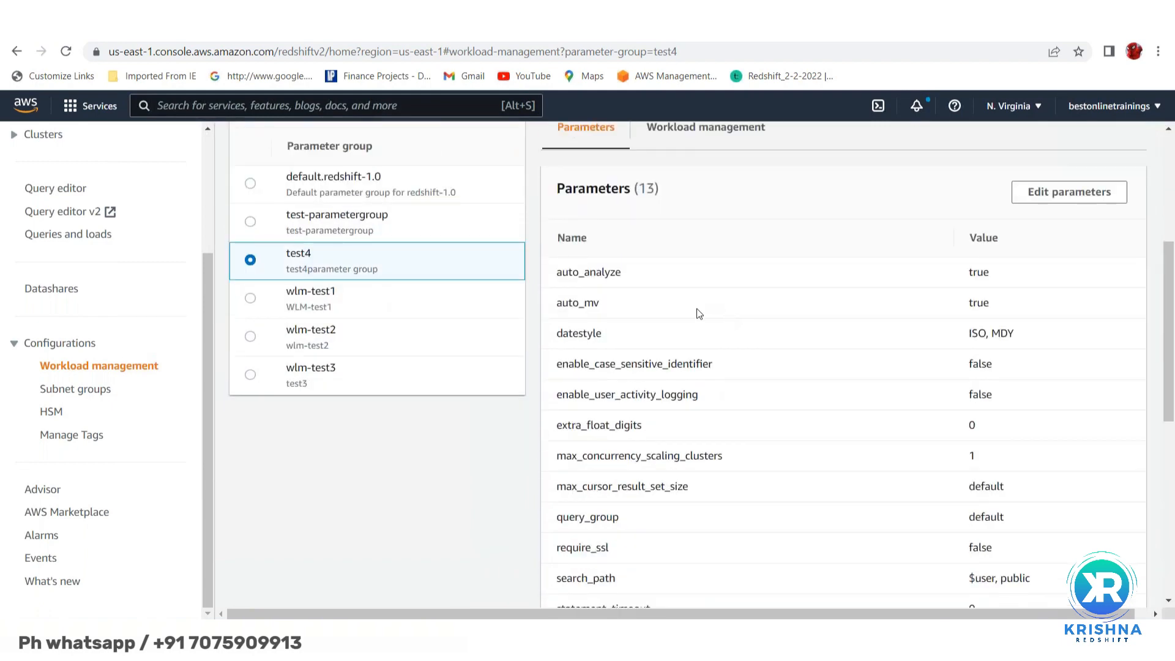
pyautogui.scroll(-3, 700, 314)
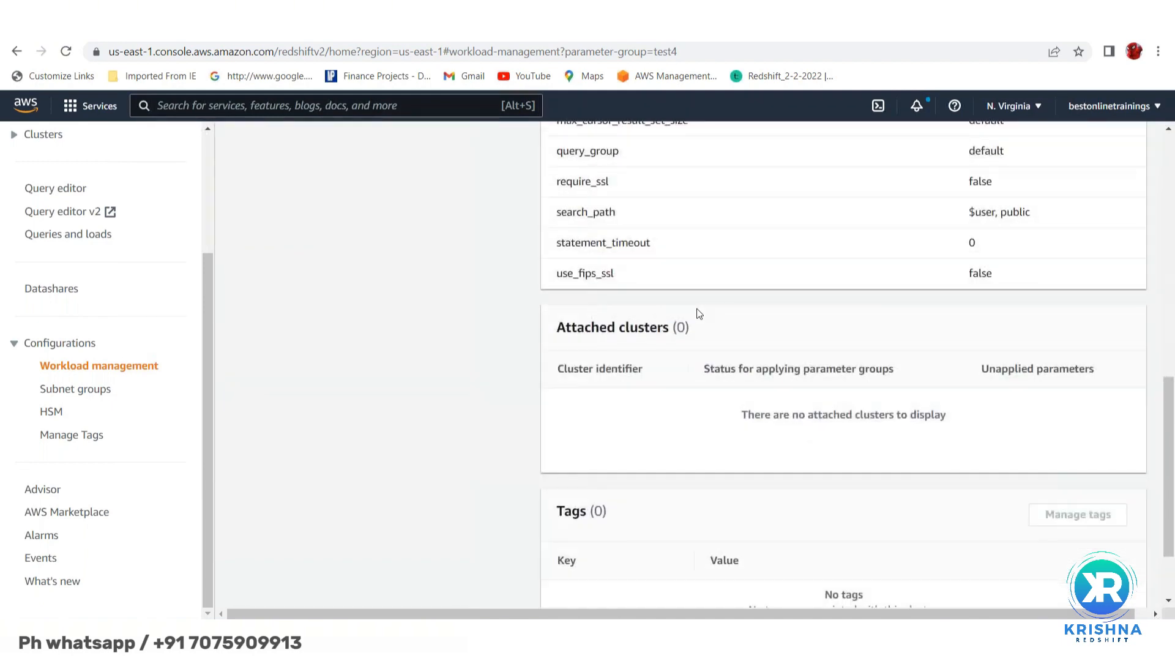
pyautogui.scroll(7, 700, 313)
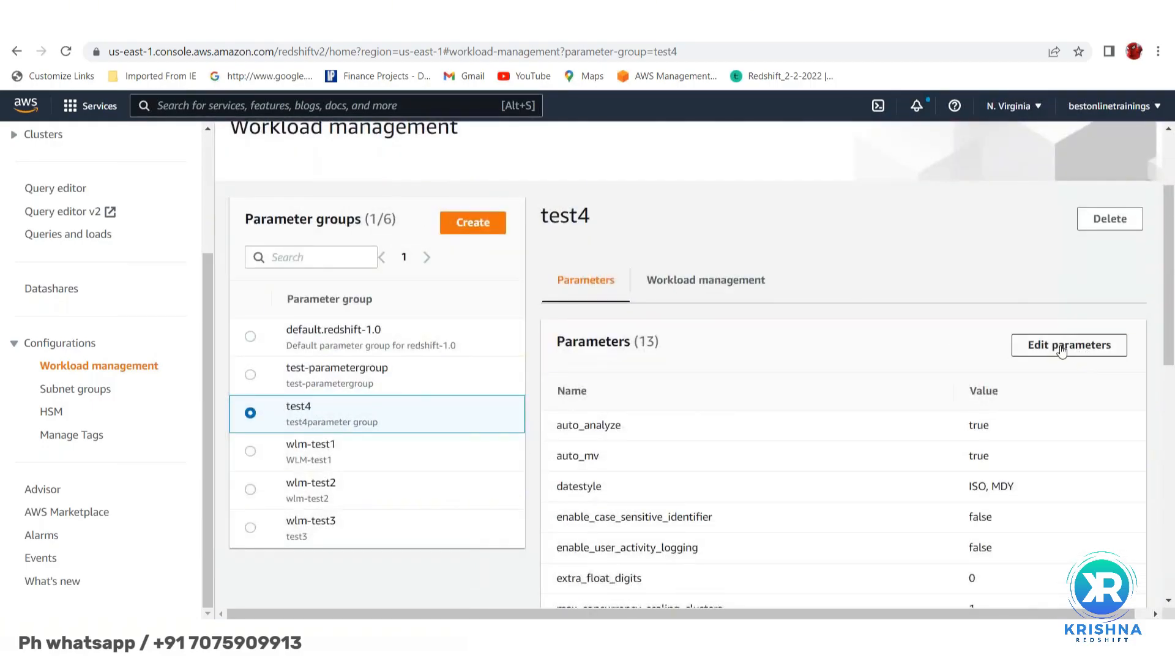
# - Edit test4's parameters, leaving auto_analyze at true, and review all 13 values
pyautogui.click(1062, 346)
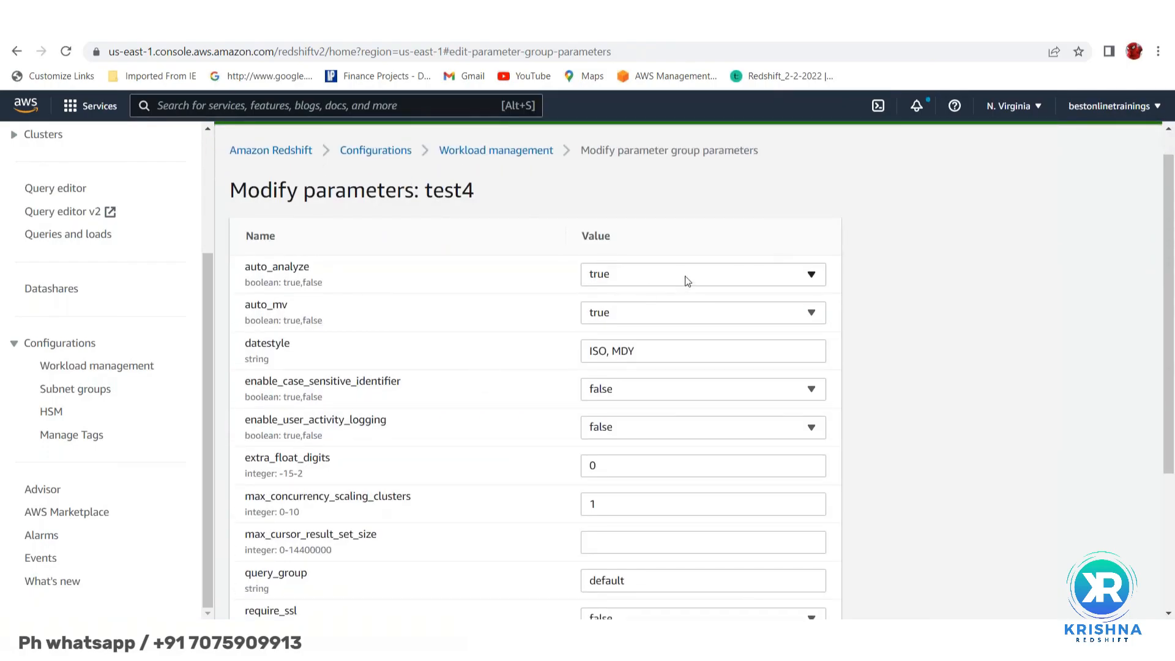
pyautogui.click(685, 277)
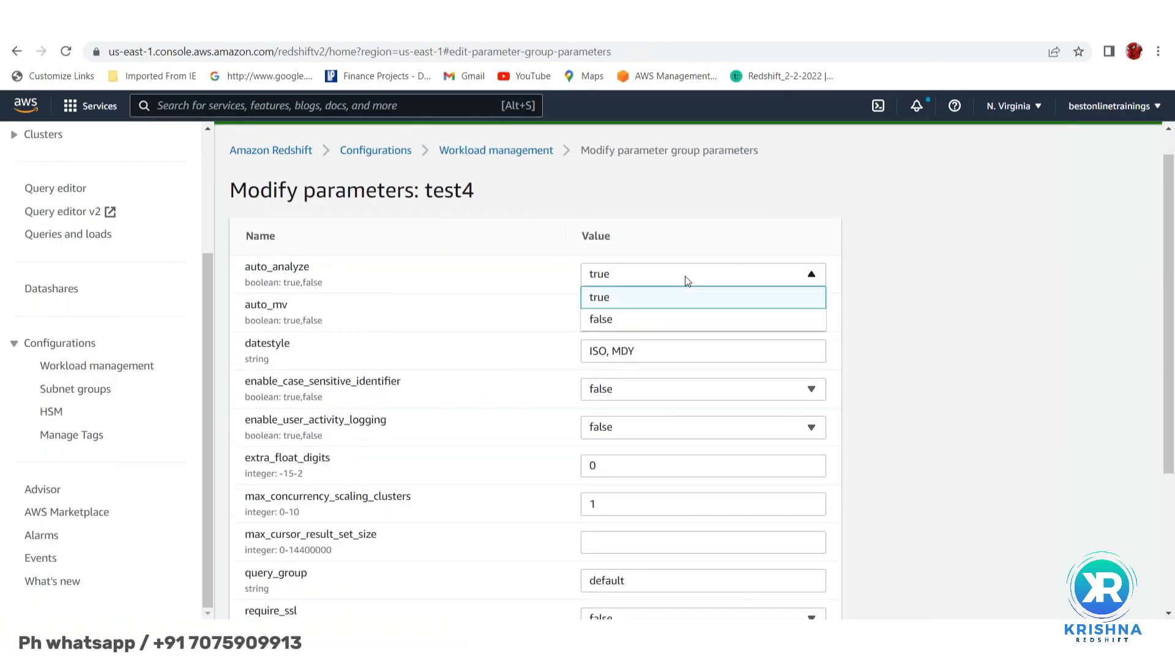
pyautogui.click(674, 237)
pyautogui.scroll(-2, 449, 331)
pyautogui.scroll(-2, 448, 331)
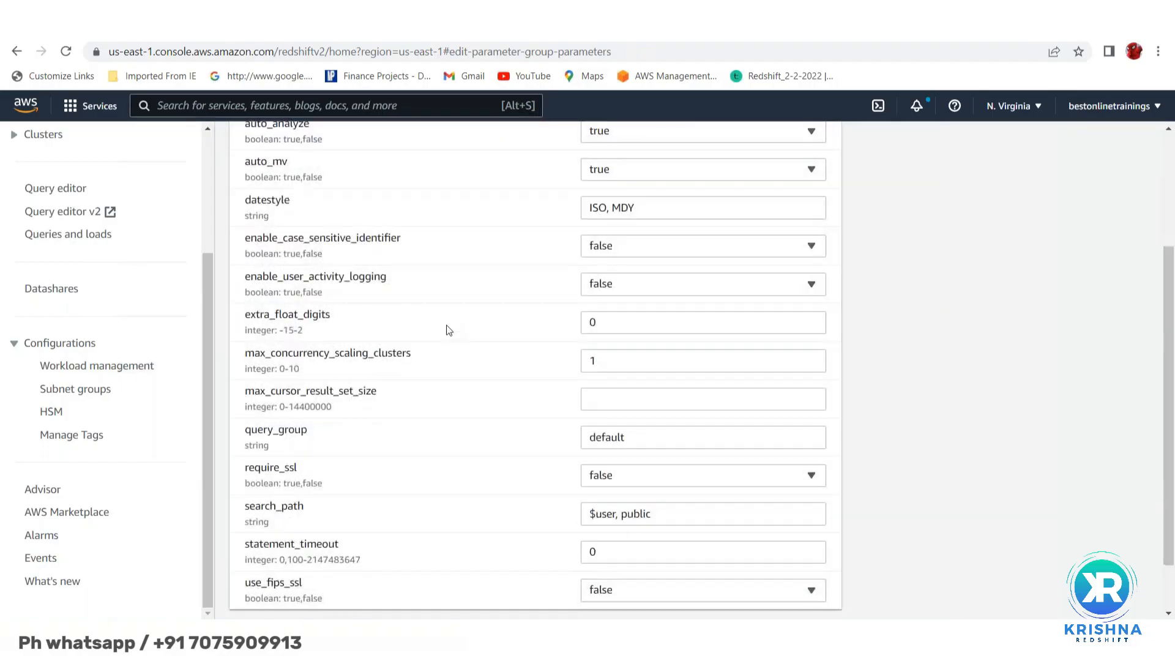
# - Leave the parameter editor without saving and recheck test4's parameter list
pyautogui.click(739, 583)
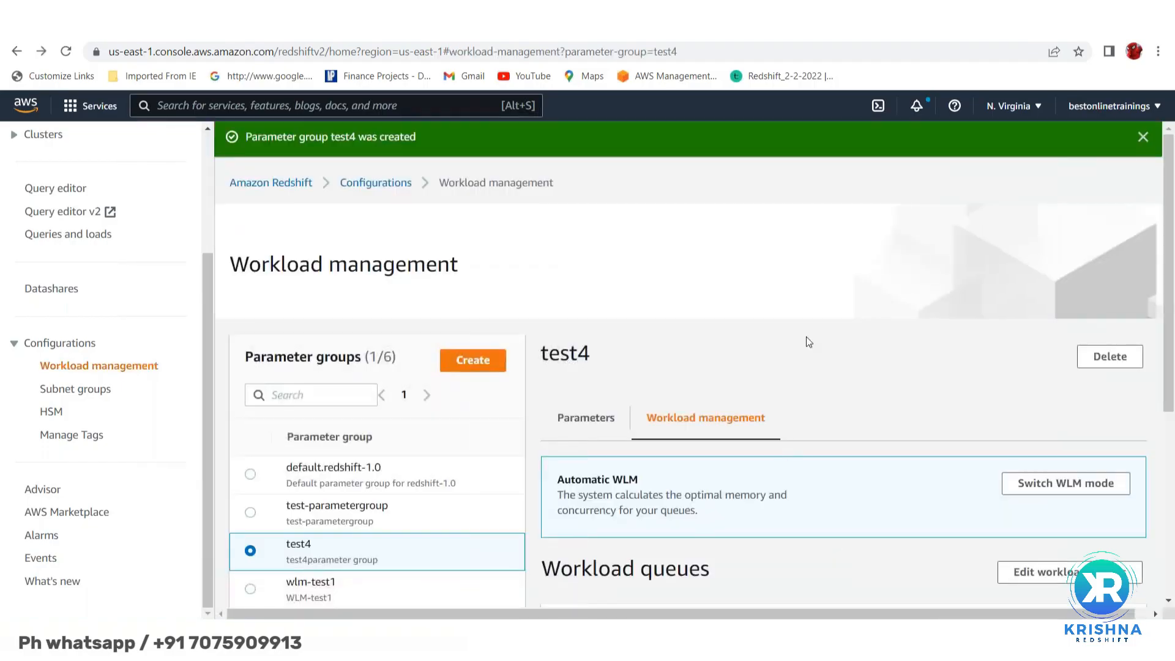
pyautogui.scroll(-3, 806, 336)
pyautogui.scroll(-2, 799, 330)
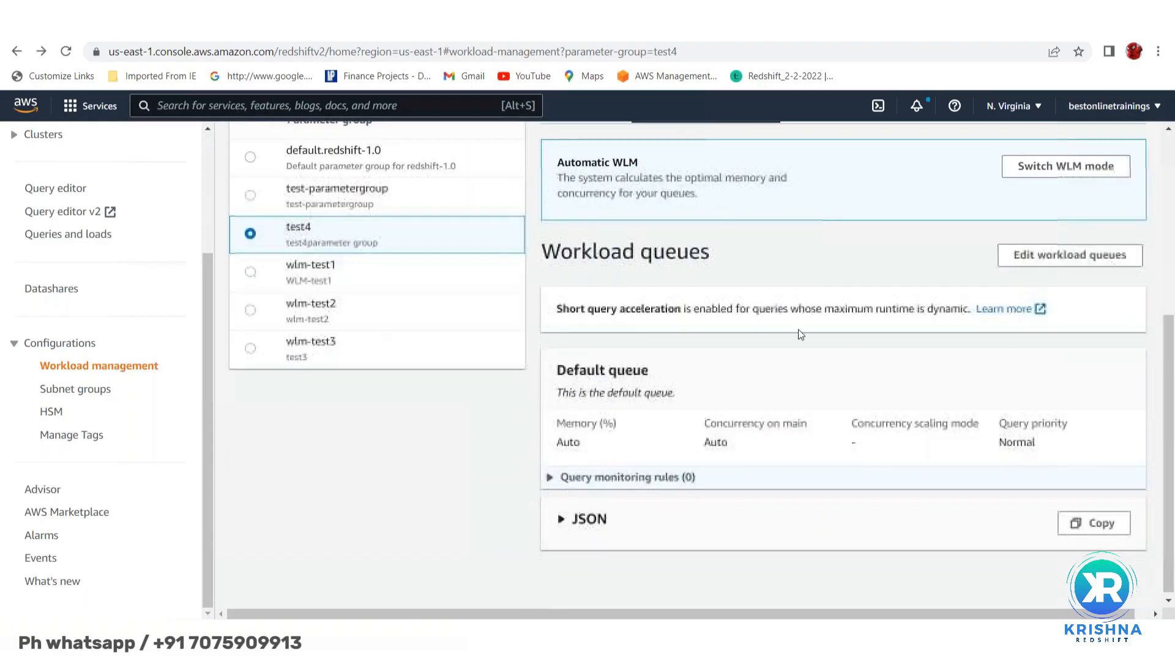
pyautogui.scroll(2, 798, 329)
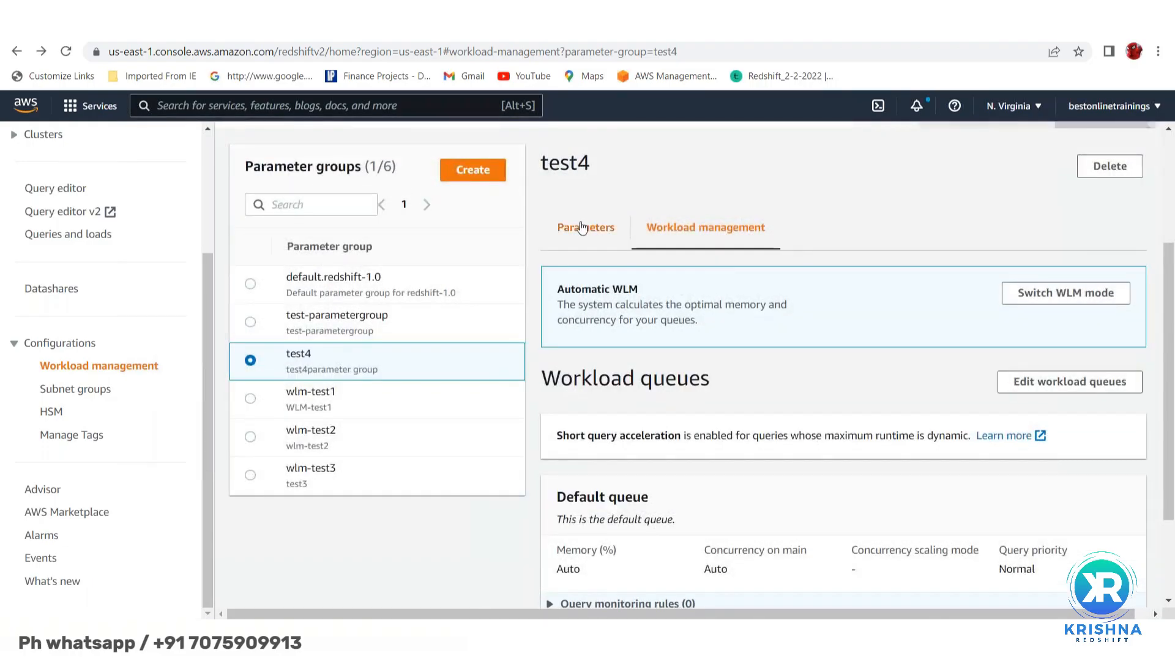
pyautogui.click(583, 227)
pyautogui.scroll(-3, 713, 356)
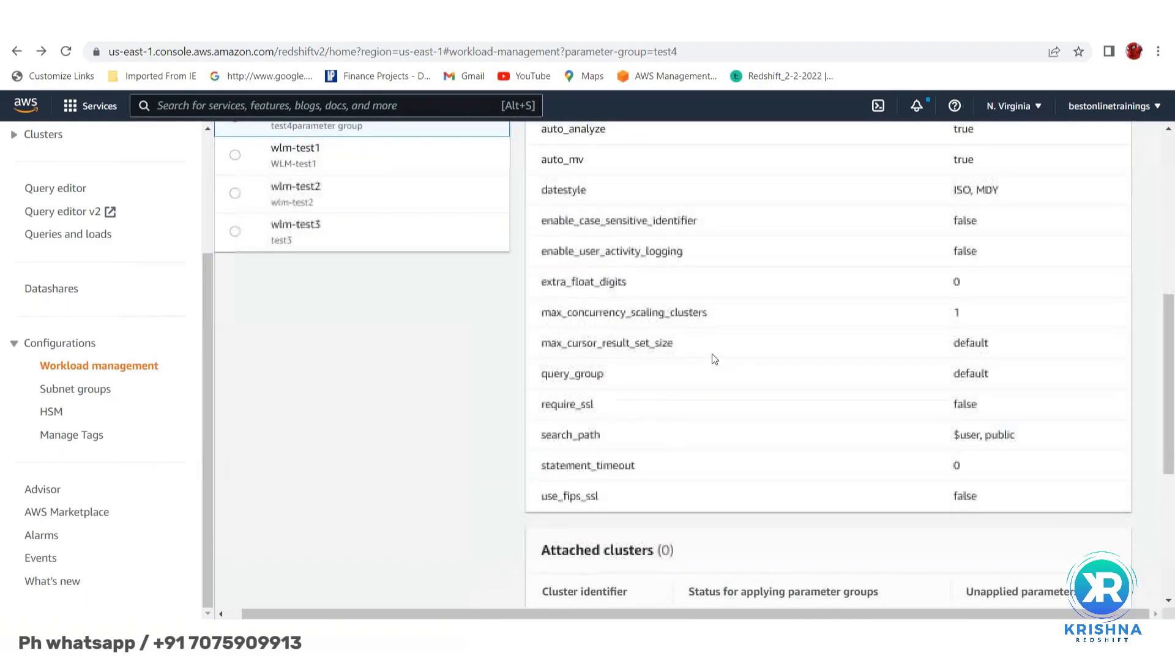
pyautogui.scroll(5, 711, 354)
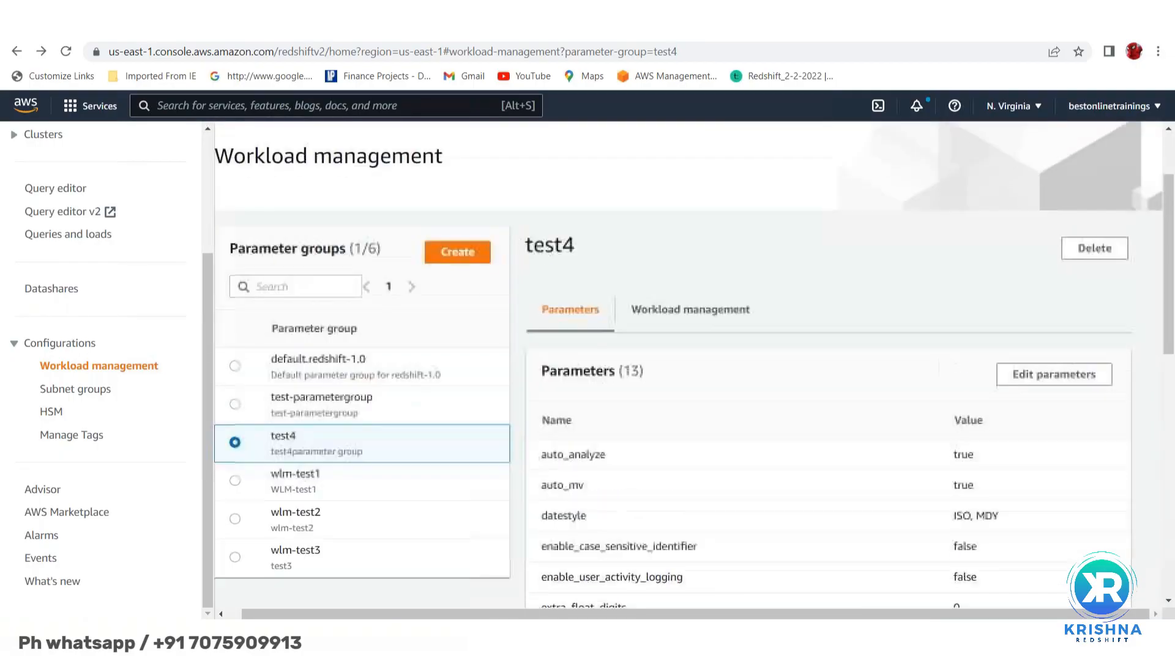
# - Return to test4's workload settings and highlight the Automatic WLM description and Default queue heading
pyautogui.click(674, 321)
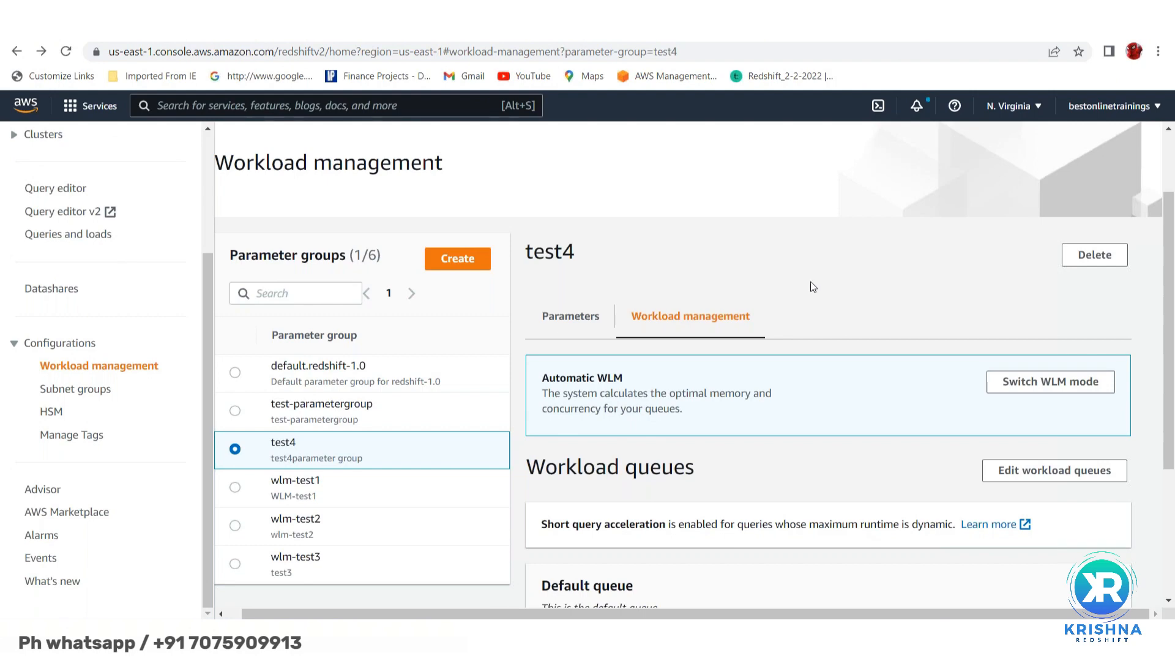
pyautogui.scroll(-2, 813, 288)
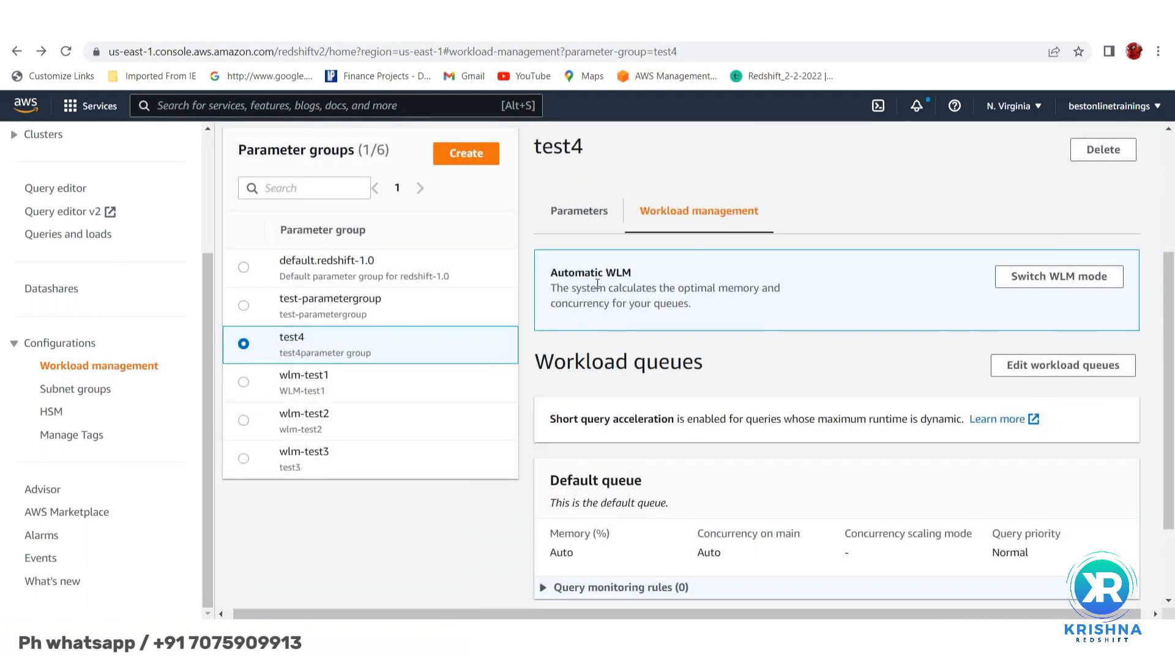
pyautogui.doubleClick(580, 270)
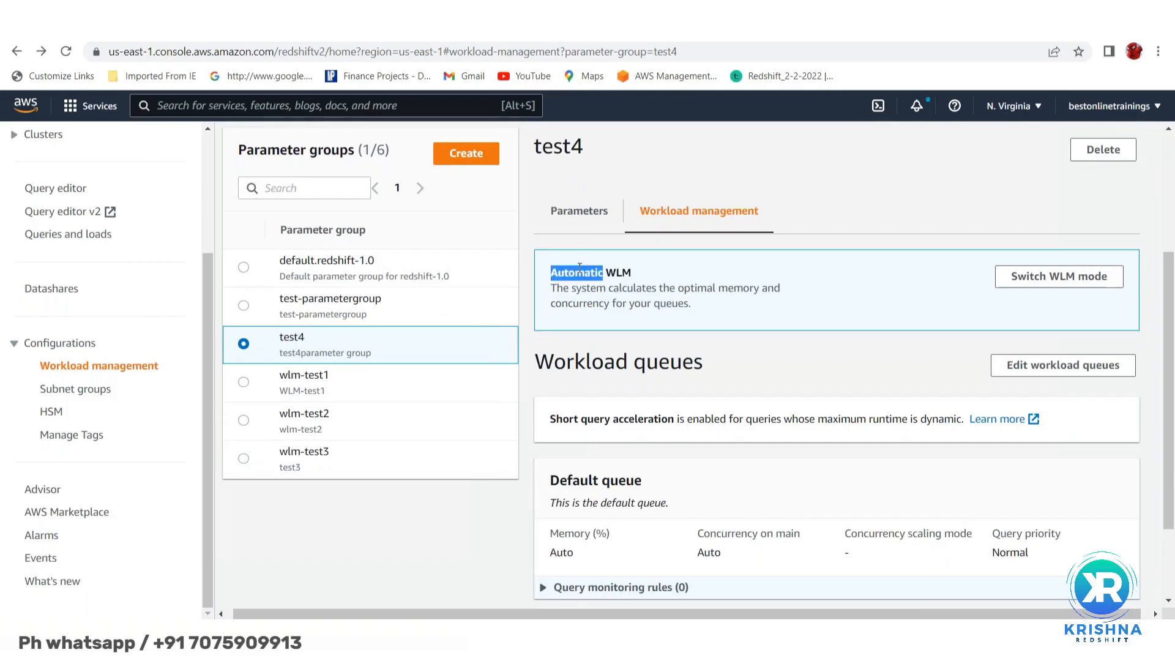
pyautogui.click(620, 275)
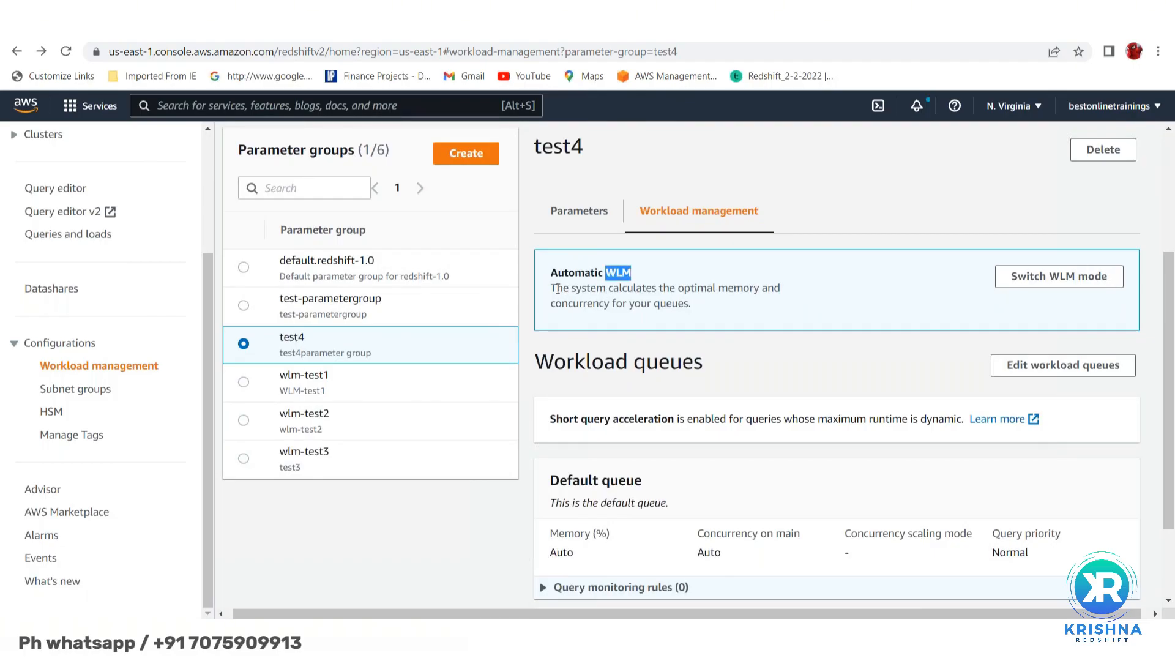
pyautogui.moveTo(554, 286); pyautogui.dragTo(688, 309)
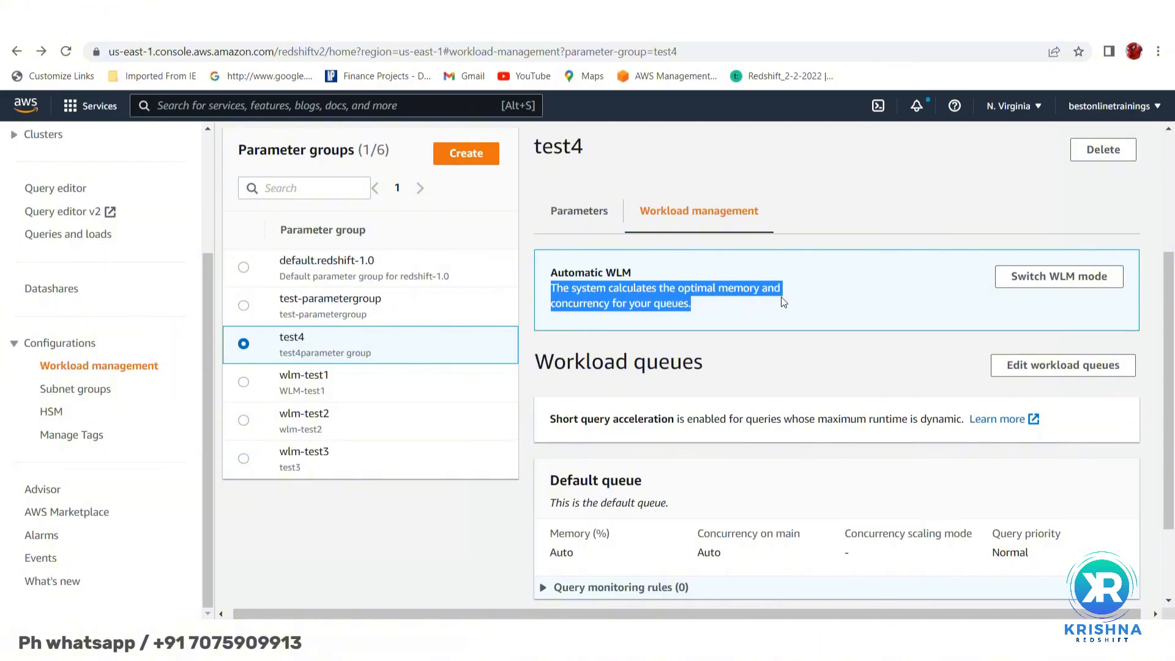
pyautogui.scroll(-2, 807, 275)
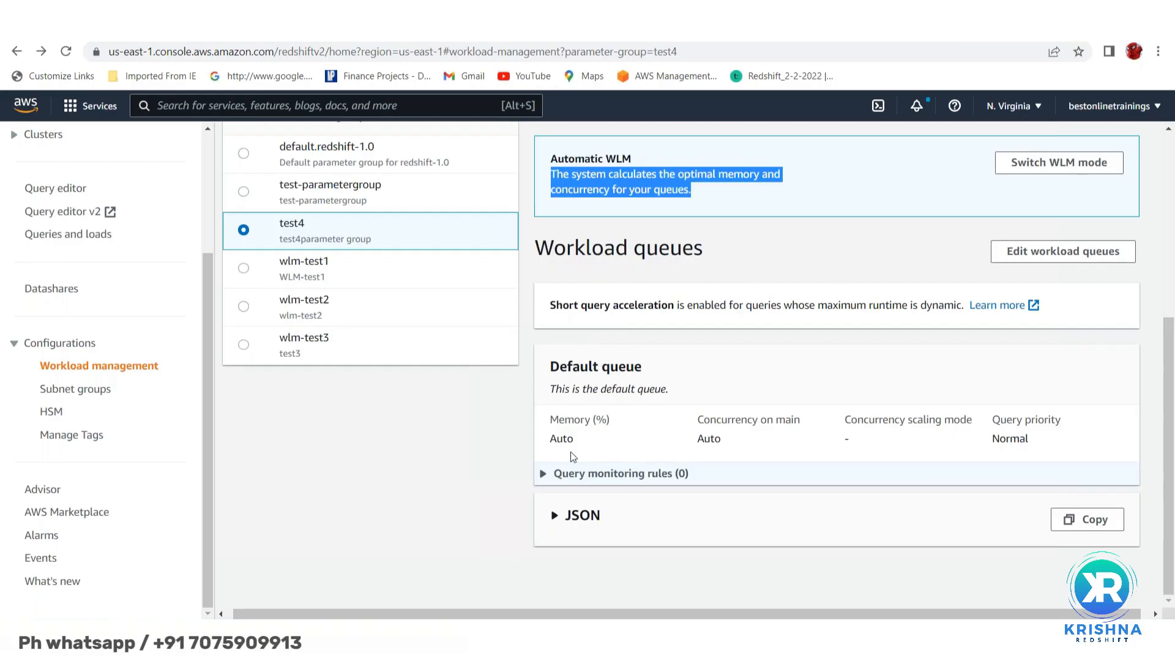
pyautogui.moveTo(551, 366); pyautogui.dragTo(644, 367)
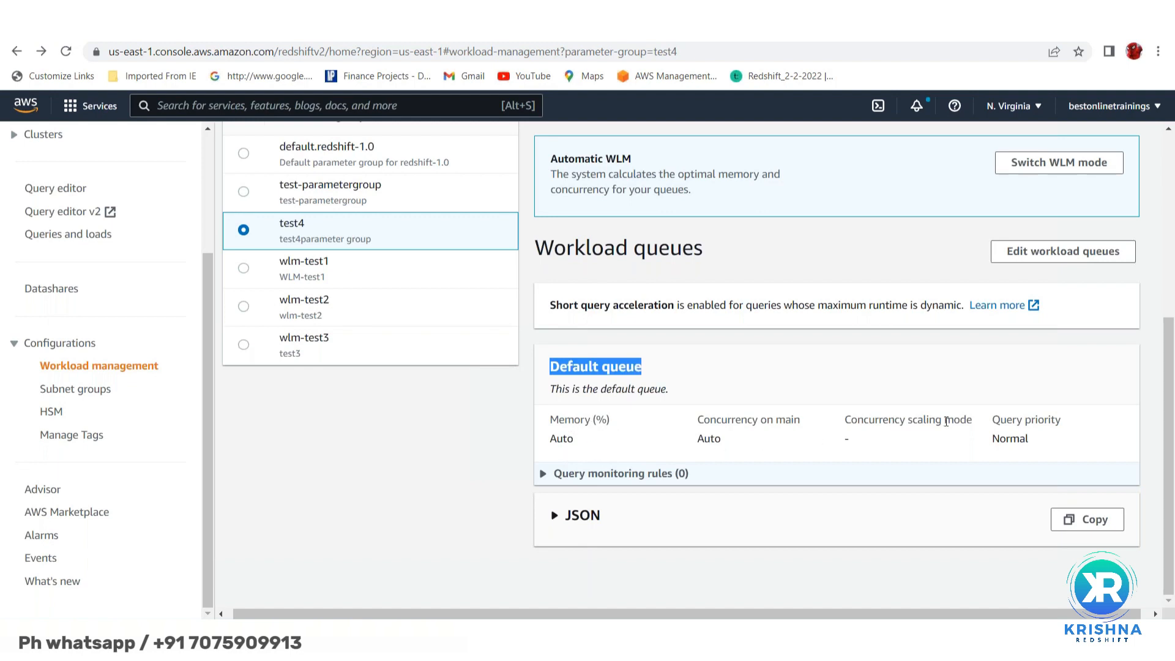
# - Expand the default queue's Query monitoring rules, showing none defined
pyautogui.click(546, 476)
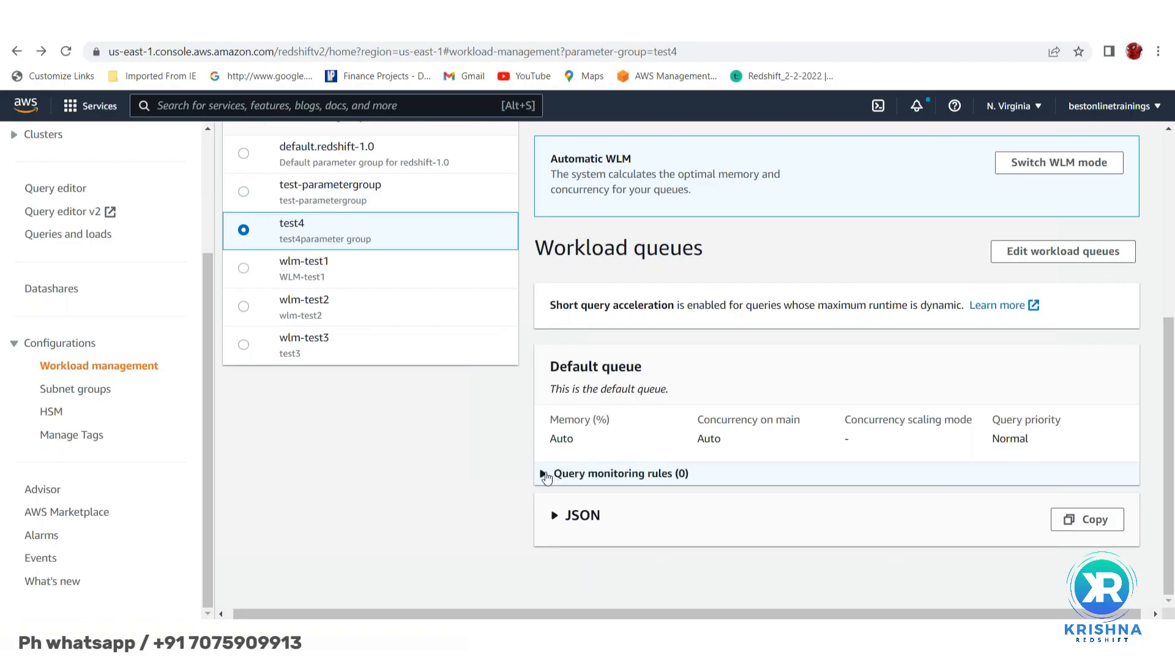
pyautogui.click(544, 474)
pyautogui.scroll(1, 766, 380)
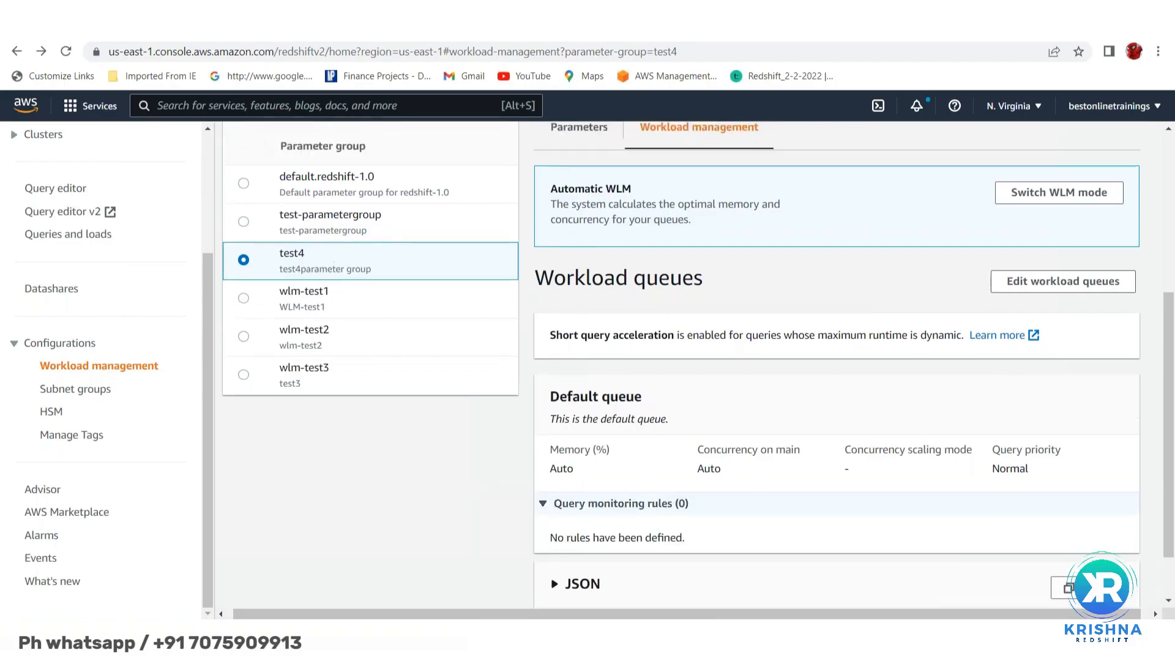
pyautogui.scroll(1, 850, 281)
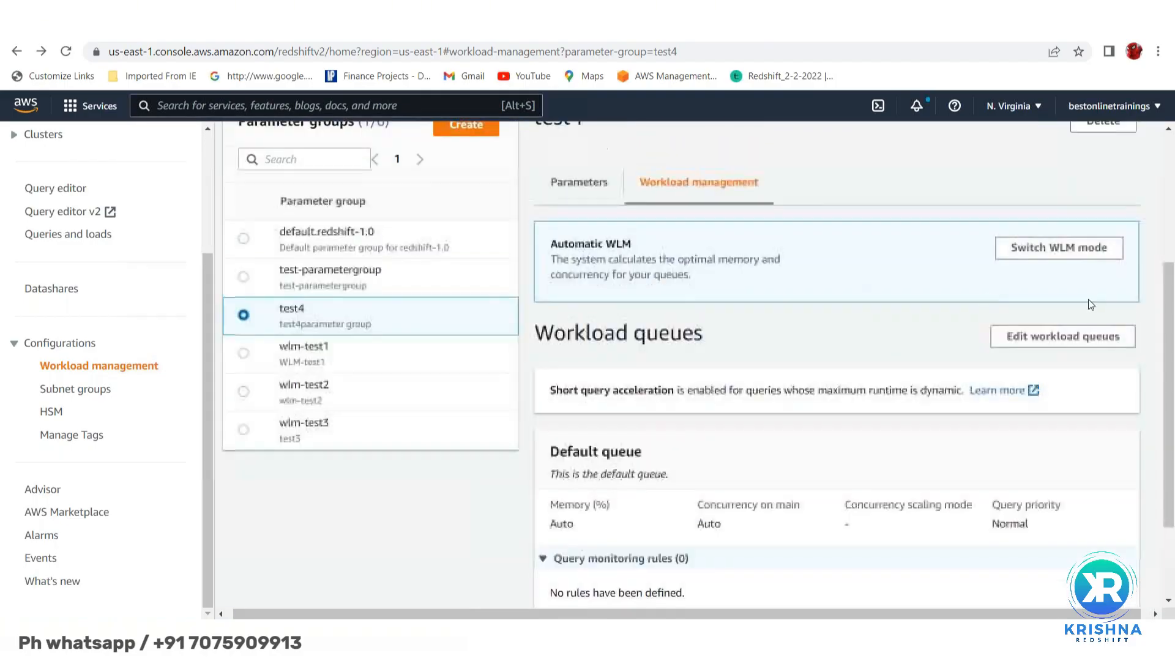
# - Edit test4's workload queues, adding Queue 1, Queue 2 and Queue 3 before the default queue
pyautogui.click(1049, 338)
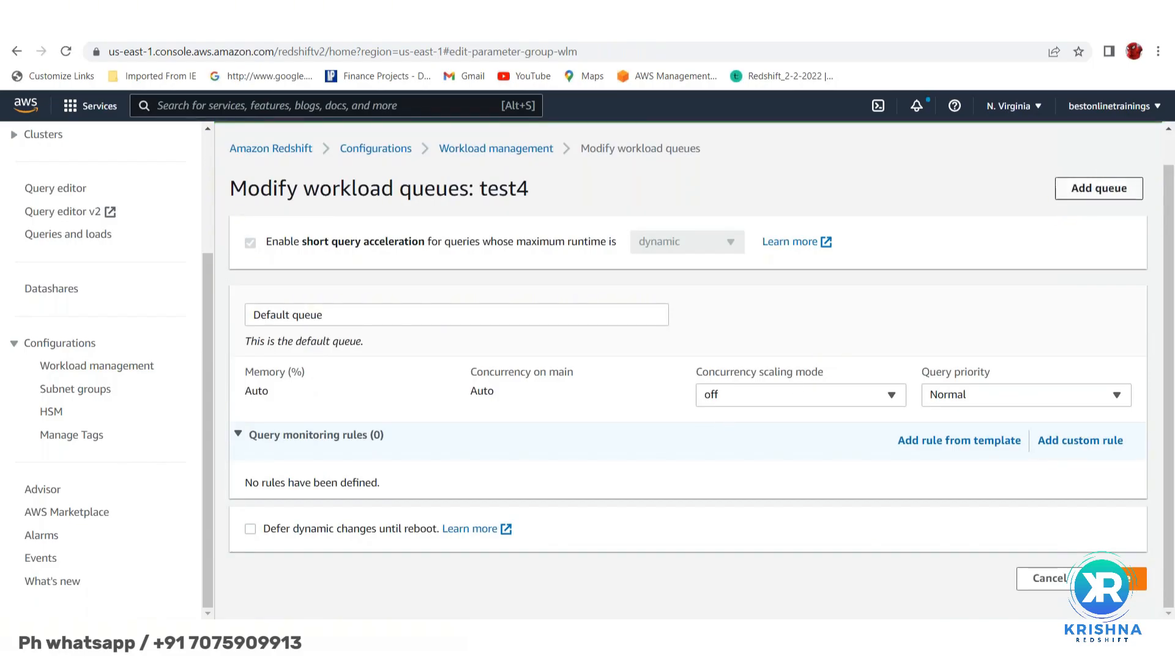
pyautogui.click(1105, 192)
pyautogui.click(1106, 192)
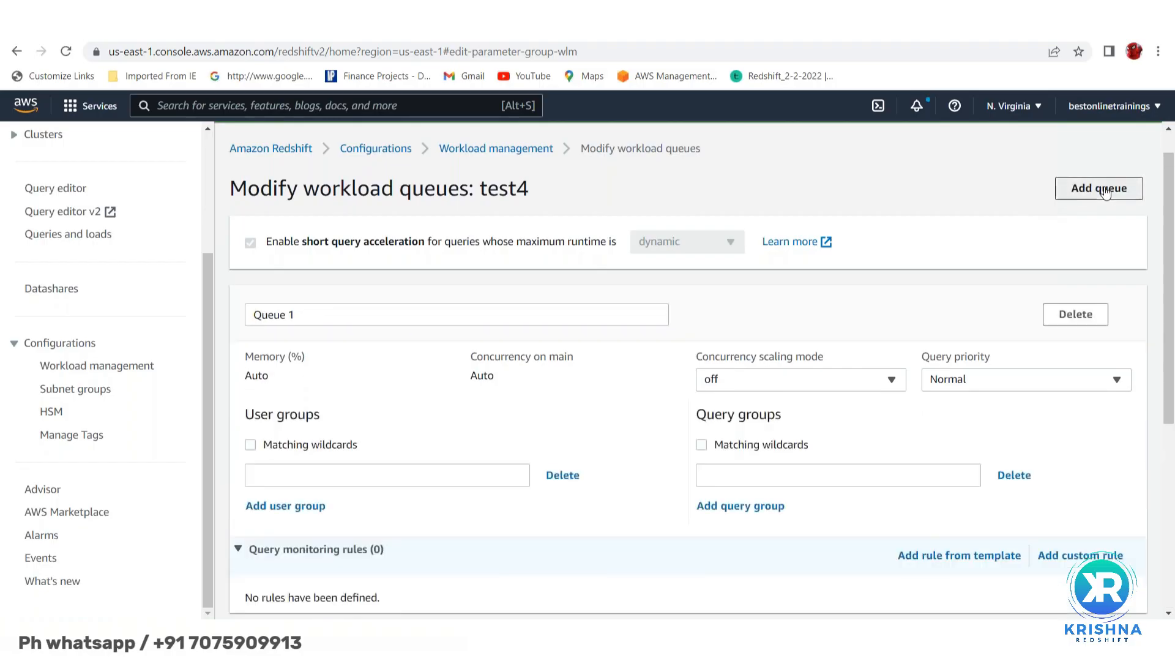
pyautogui.click(1106, 194)
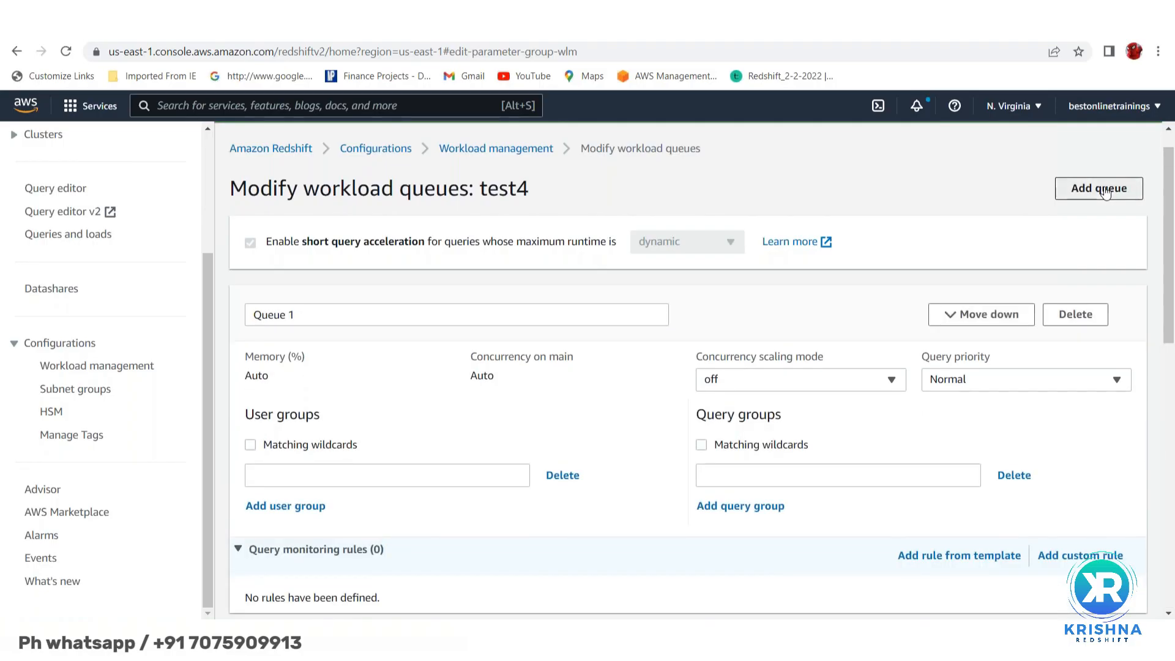
pyautogui.scroll(-5, 676, 416)
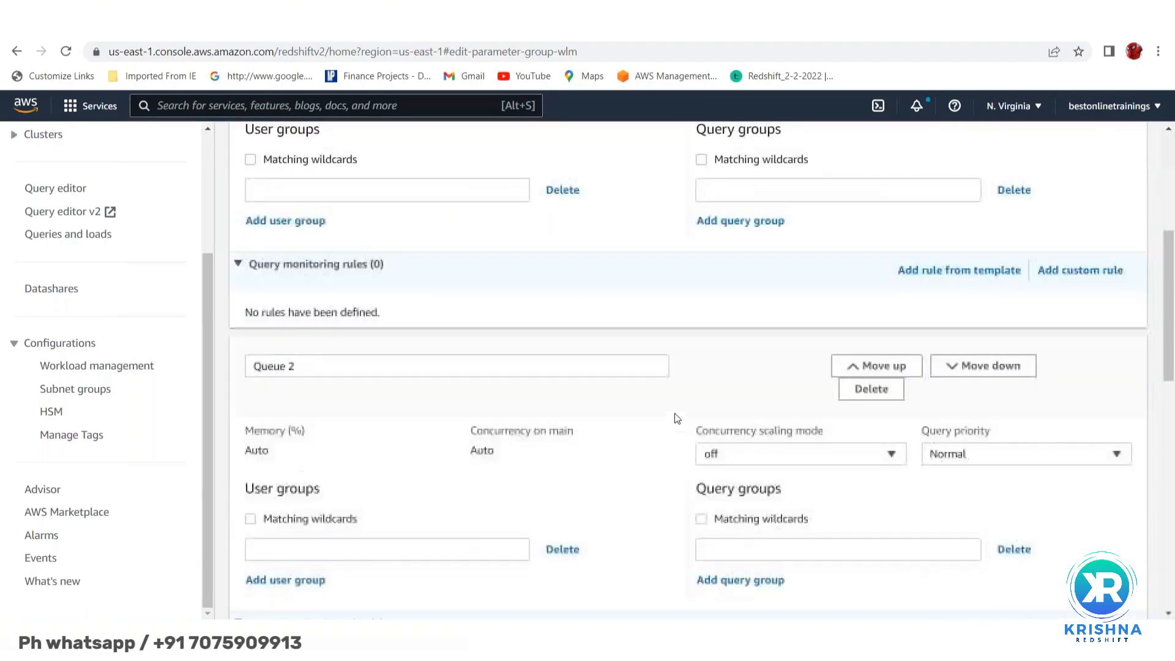
pyautogui.scroll(-2, 677, 418)
pyautogui.scroll(4, 677, 419)
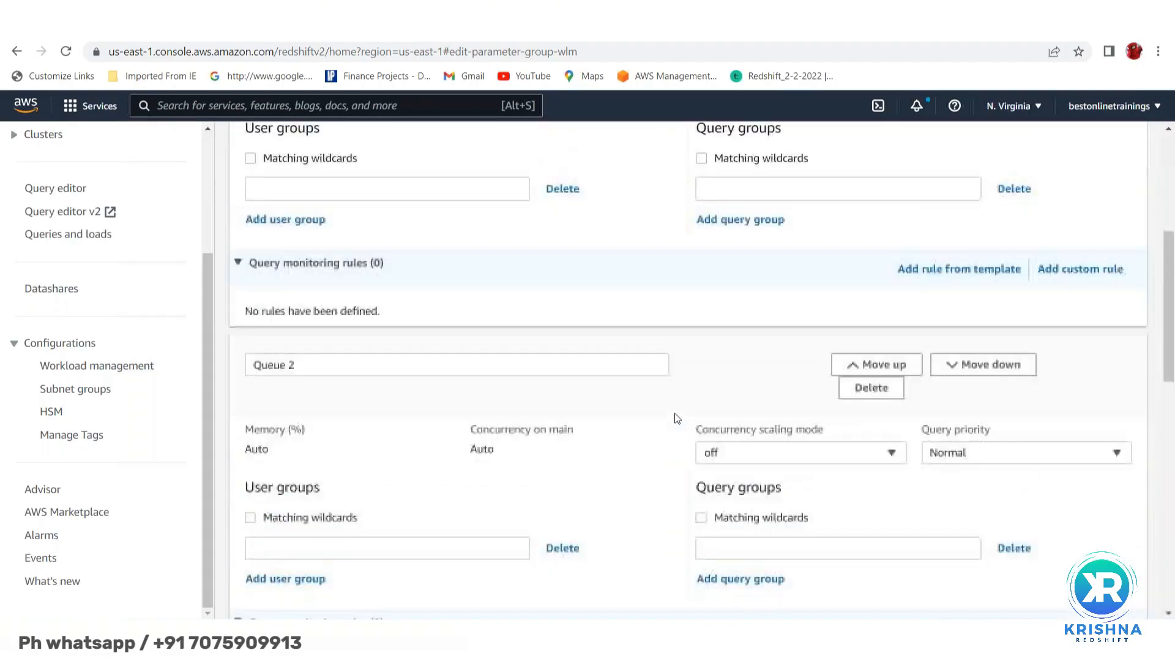
pyautogui.scroll(3, 427, 245)
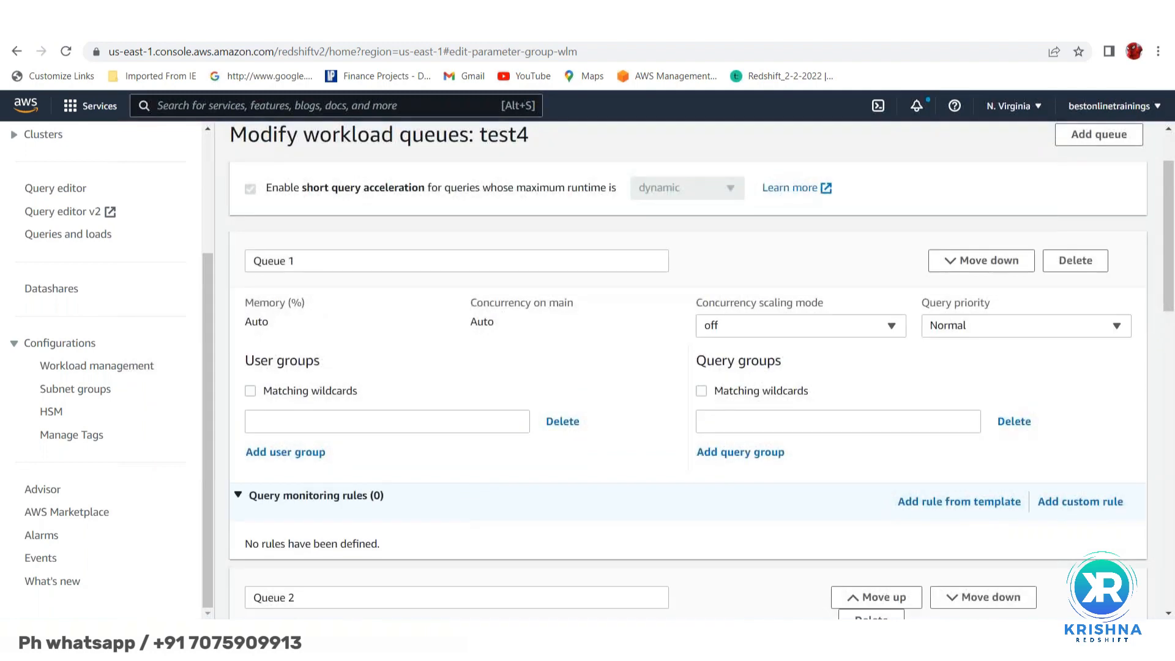
pyautogui.scroll(-1, 427, 245)
pyautogui.scroll(-7, 310, 435)
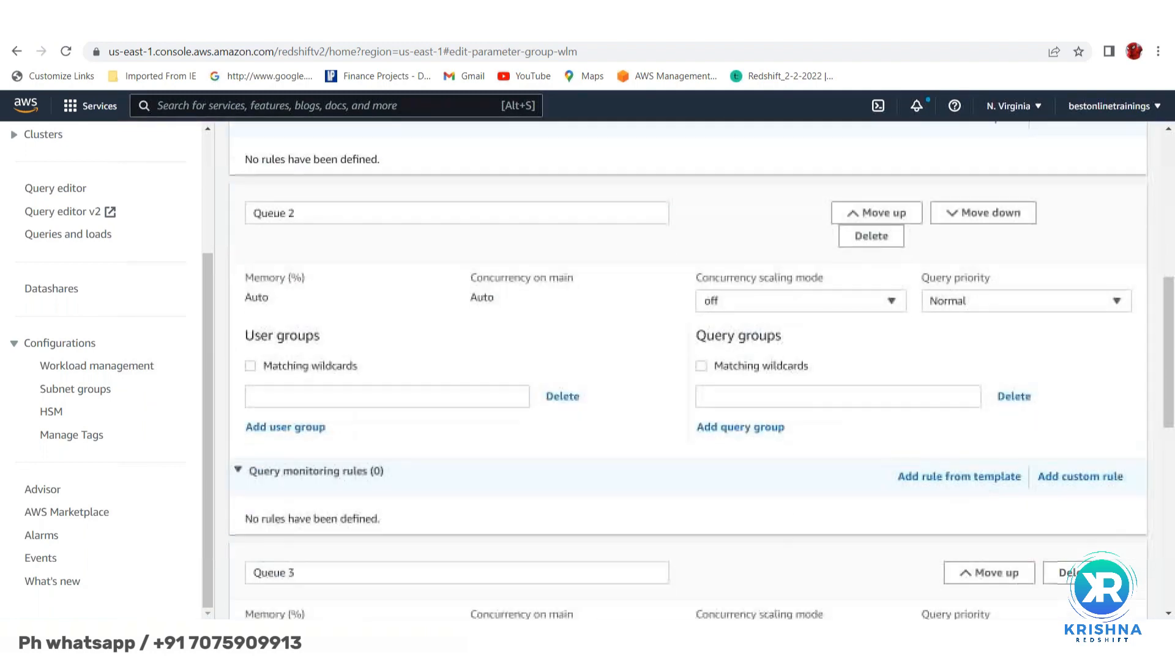
pyautogui.scroll(-6, 322, 479)
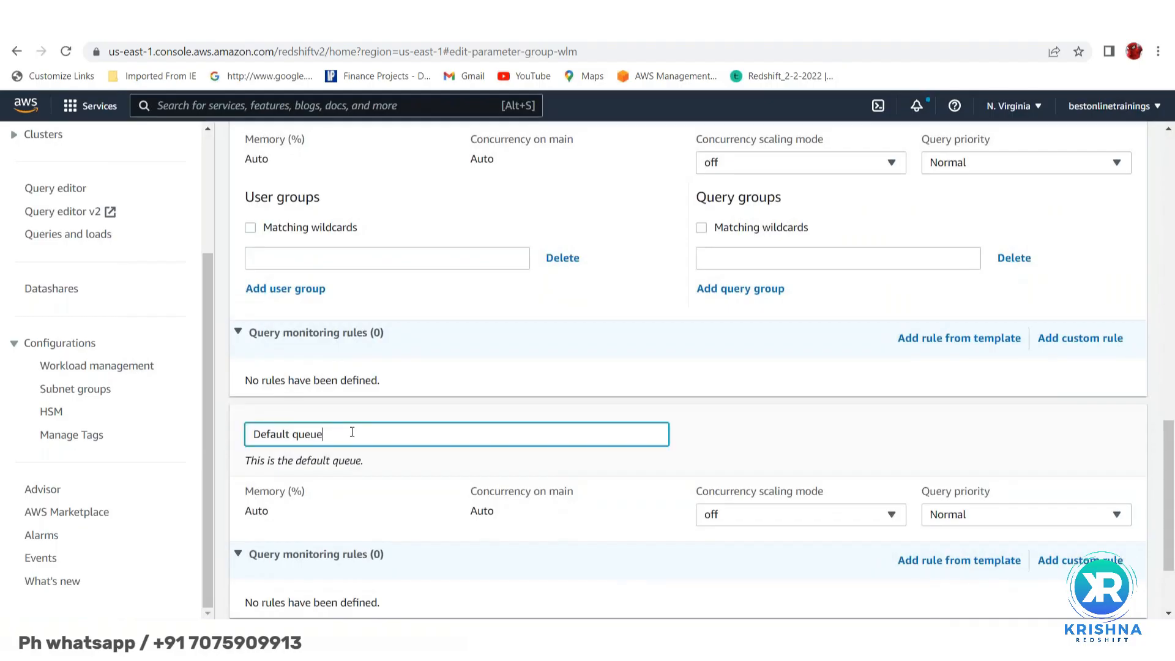
pyautogui.scroll(10, 393, 377)
pyautogui.scroll(8, 349, 344)
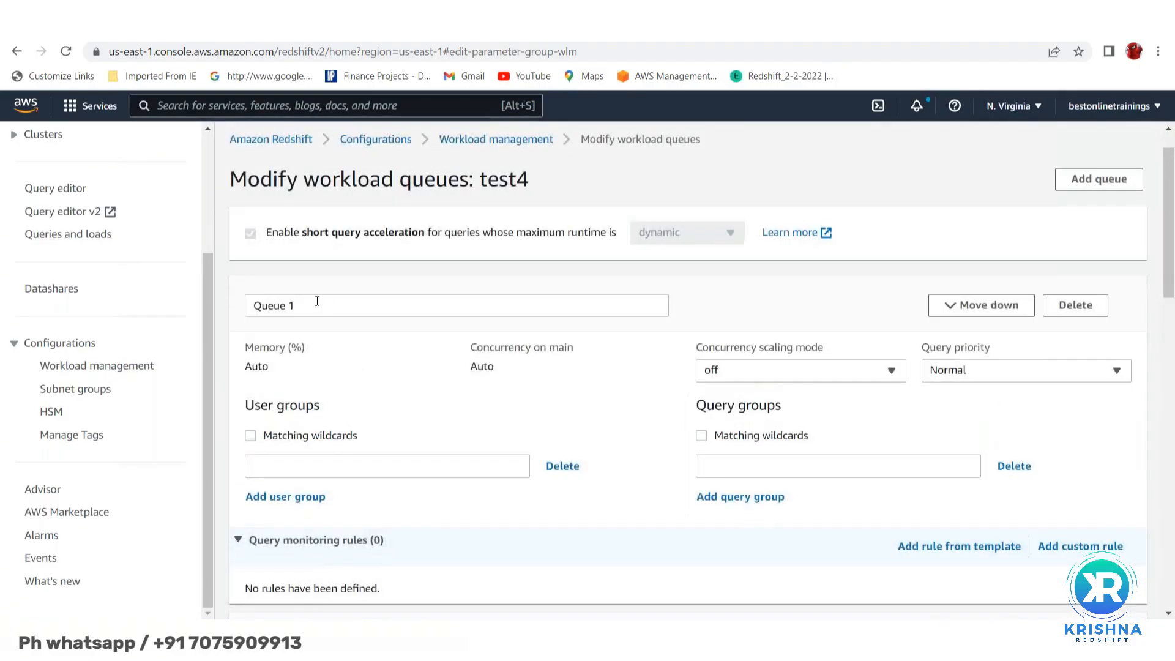
# - Replace the Queue 1 name with BI_users
pyautogui.click(317, 304)
pyautogui.press('BackSpace')
pyautogui.press('BackSpace')
pyautogui.press('BackSpace')
pyautogui.press('BackSpace')
pyautogui.press('BackSpace')
pyautogui.press('BackSpace')
pyautogui.press('BackSpace')
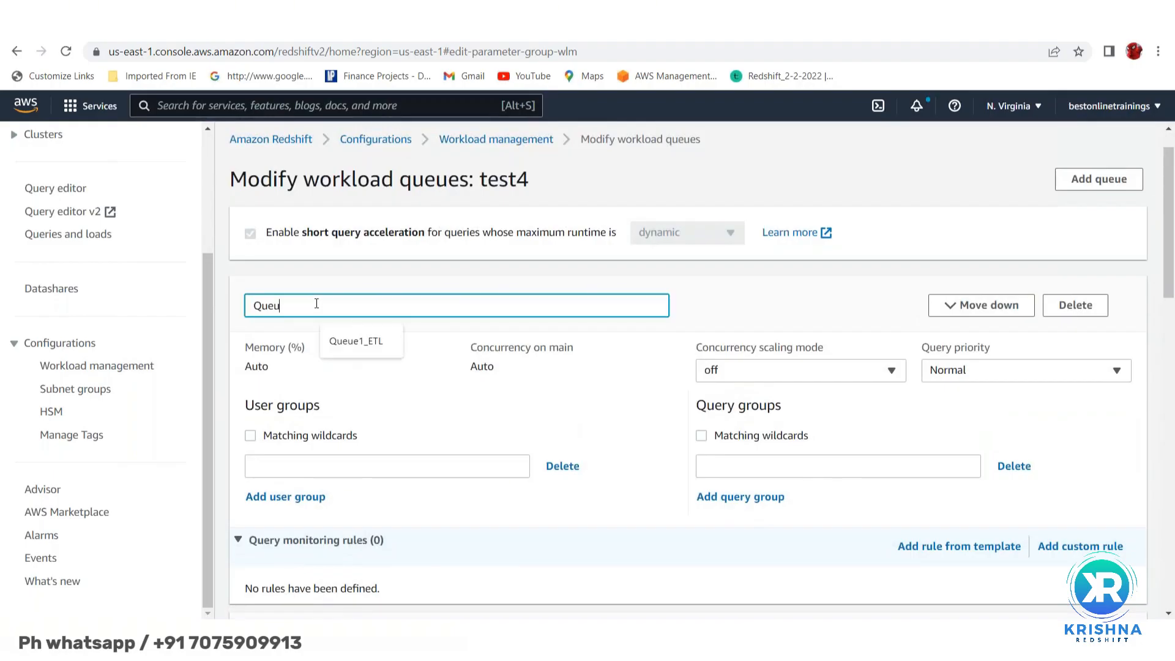
pyautogui.write('BI')
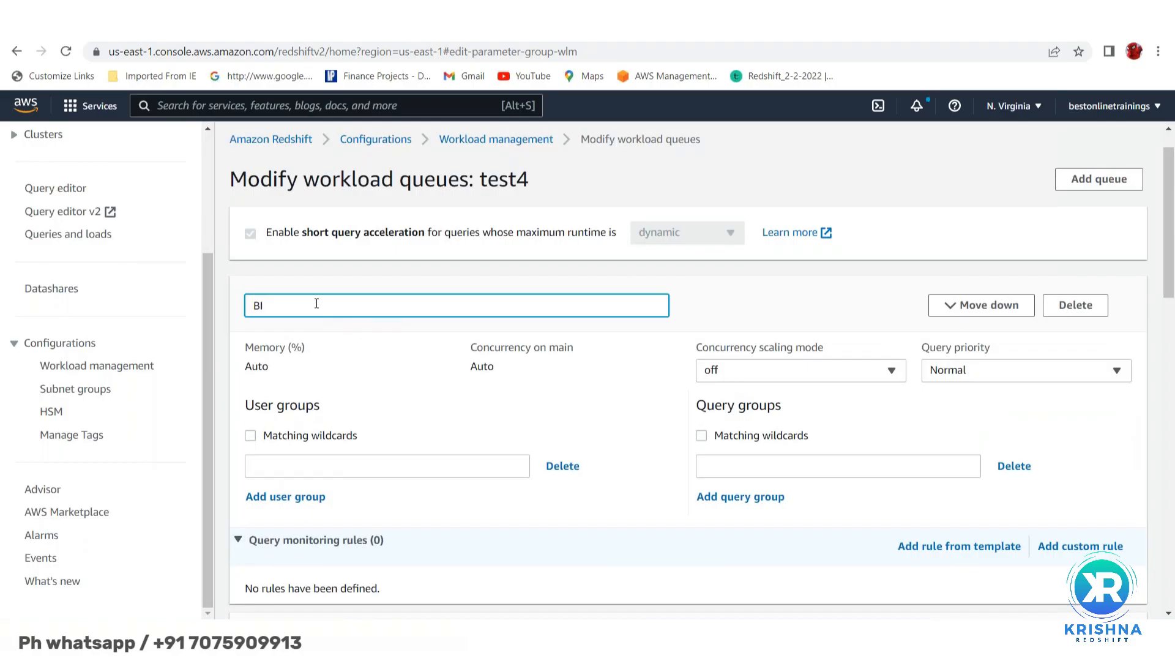
pyautogui.write('_users')
pyautogui.scroll(-1, 330, 354)
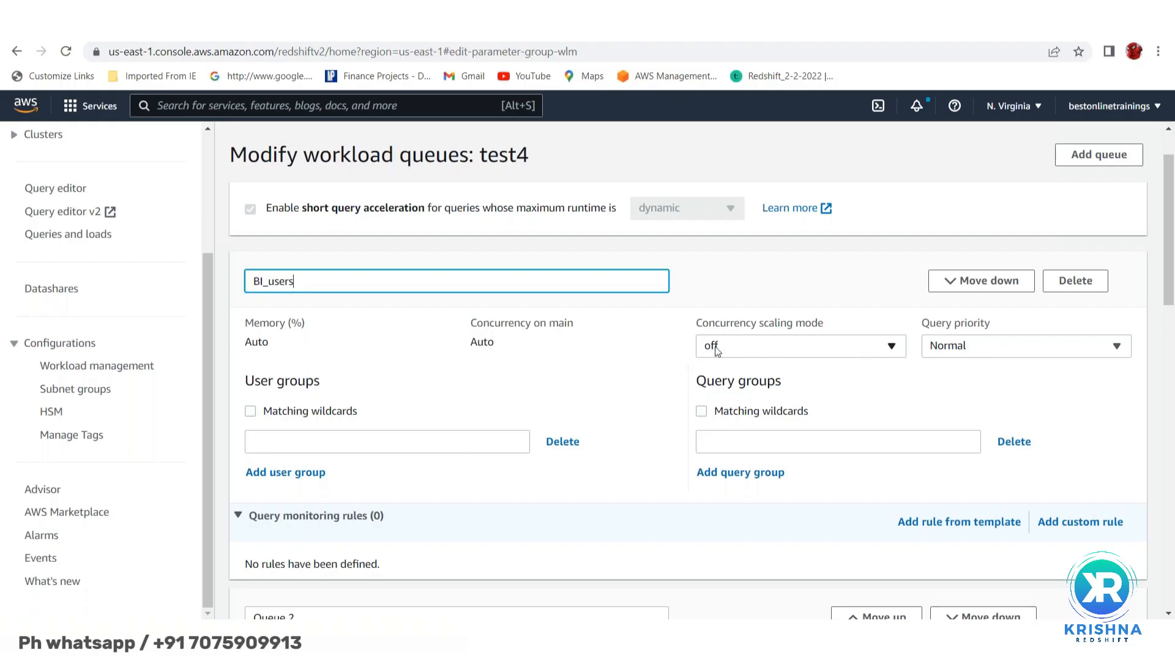
# - Set the BI_users queue priority to Highest
pyautogui.click(1022, 347)
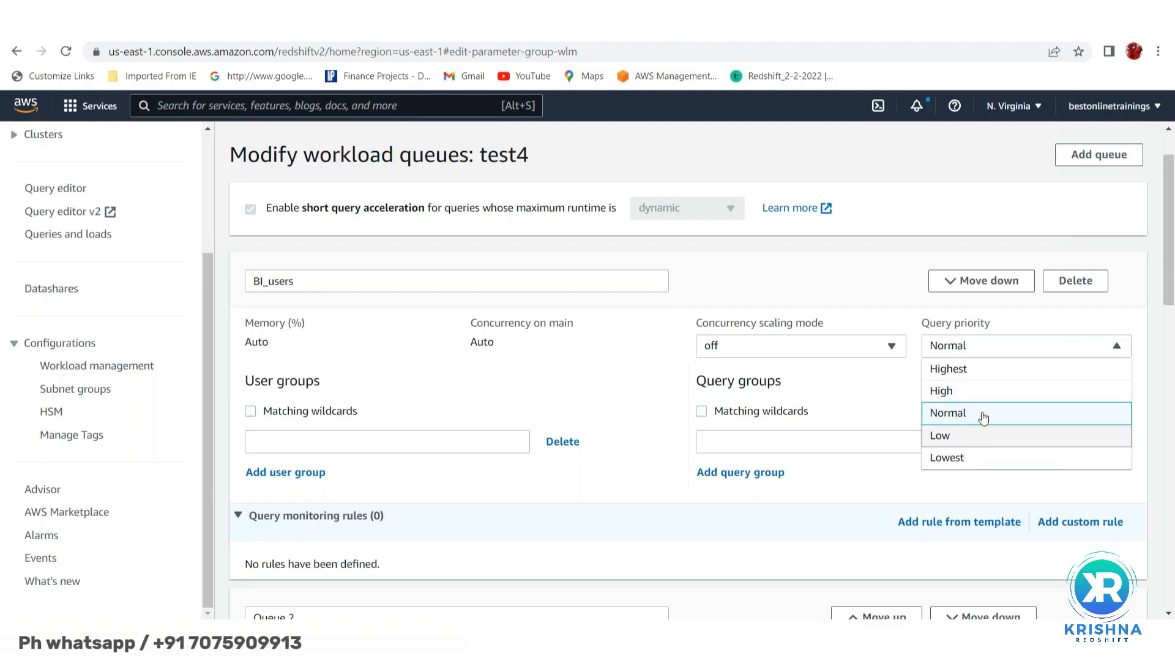
pyautogui.click(986, 374)
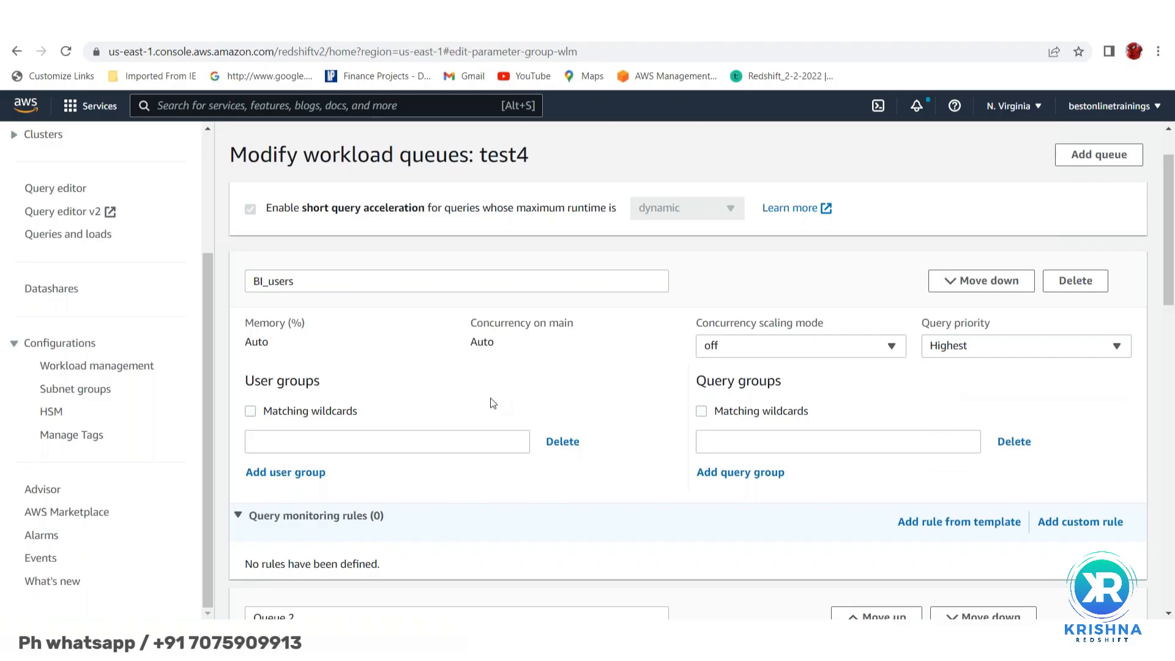
pyautogui.scroll(-1, 493, 401)
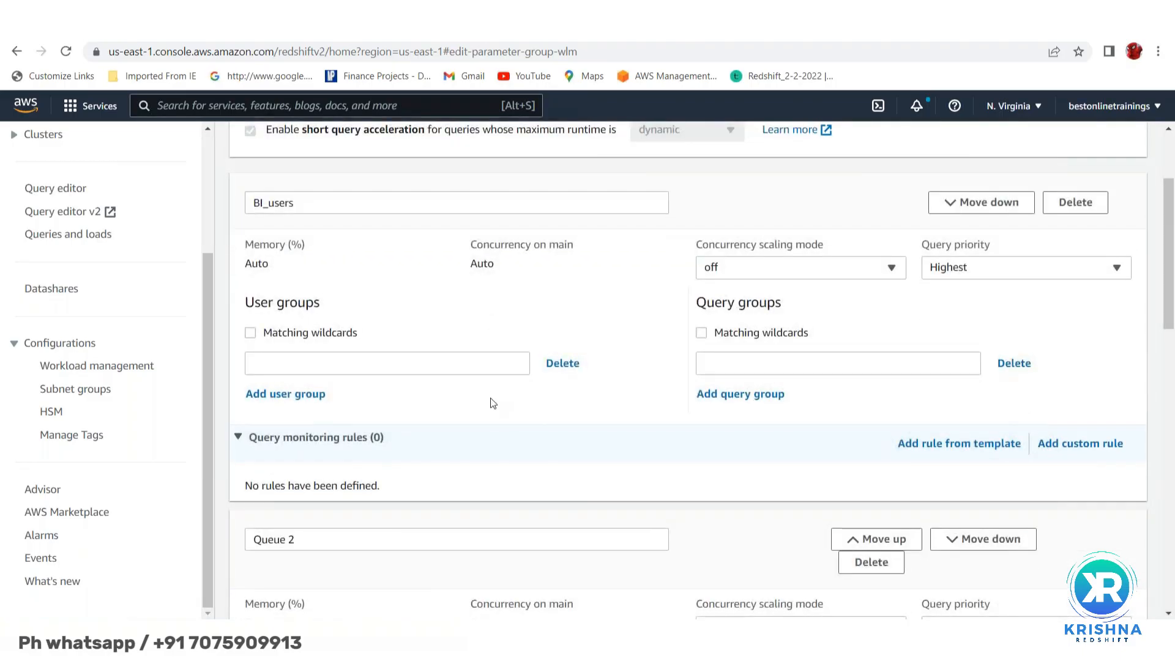
# - Enter the user group pattern %tableau% for the BI_users queue
pyautogui.click(282, 366)
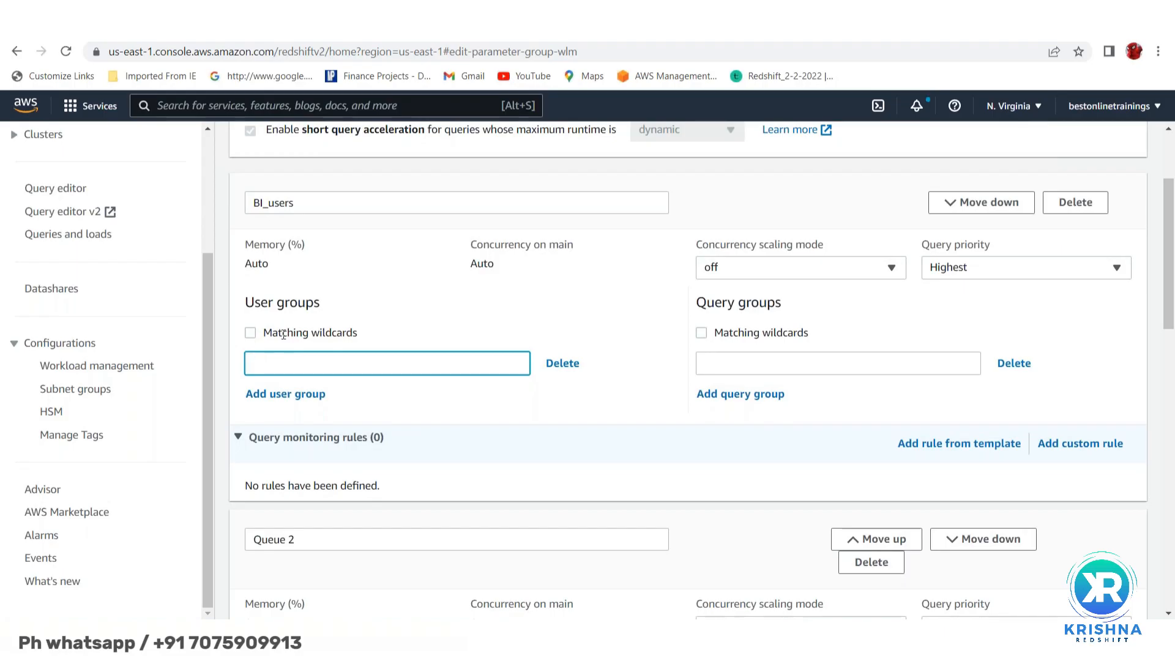
pyautogui.click(323, 200)
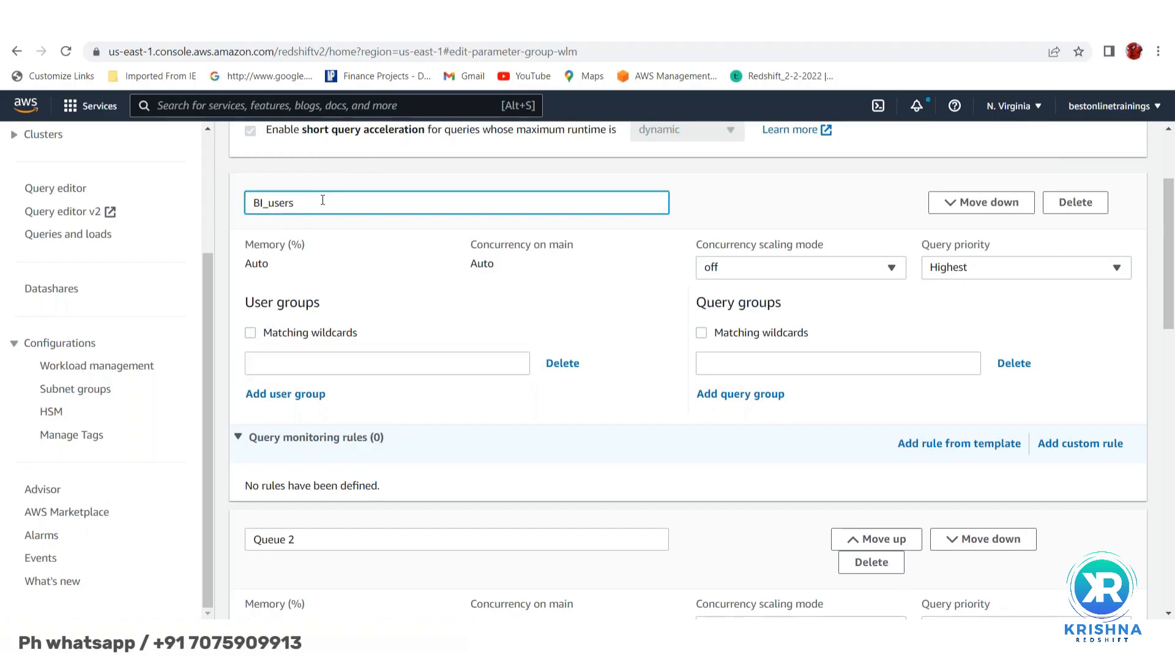
pyautogui.click(275, 366)
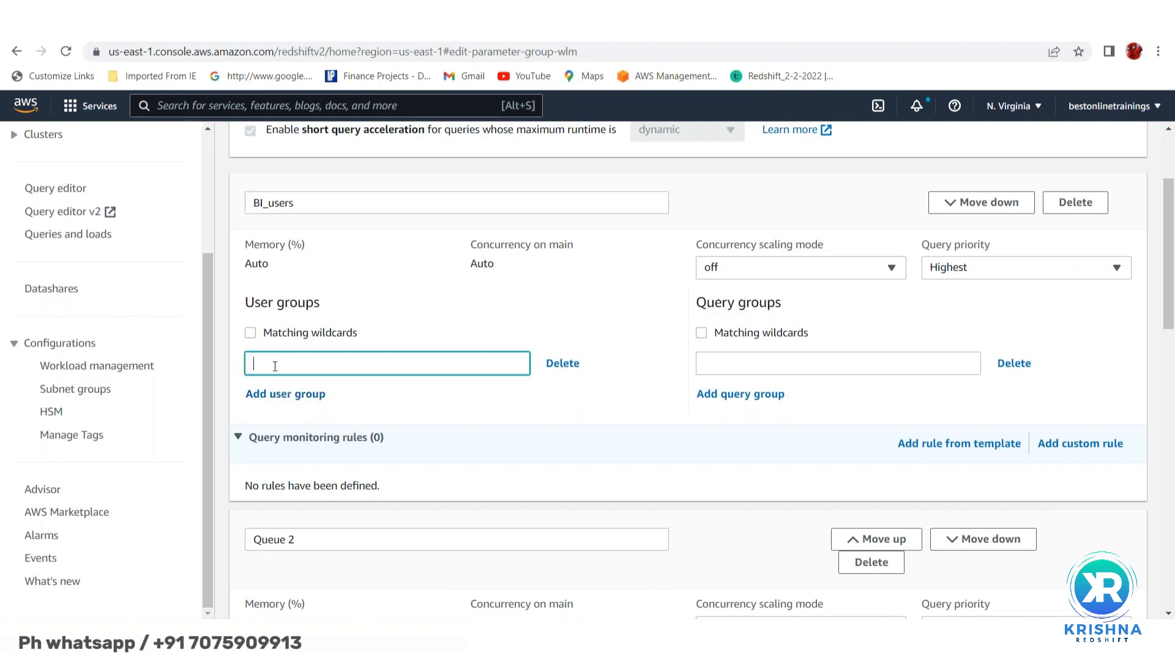
pyautogui.write('*taa')
pyautogui.press('BackSpace')
pyautogui.write('bleau*')
pyautogui.press('BackSpace')
pyautogui.write('%')
pyautogui.press('Home')
pyautogui.press('Delete')
pyautogui.write('%')
pyautogui.scroll(-1, 467, 415)
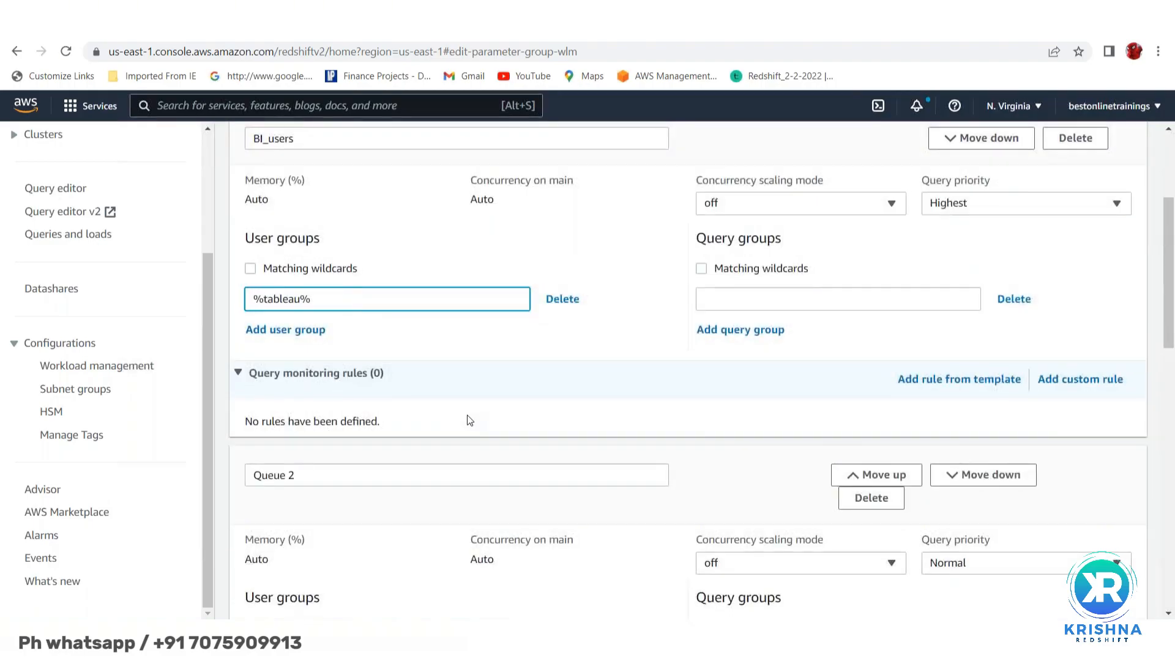
# - Enable wildcard matching for user groups and show BI_users' query monitoring rules
pyautogui.click(251, 271)
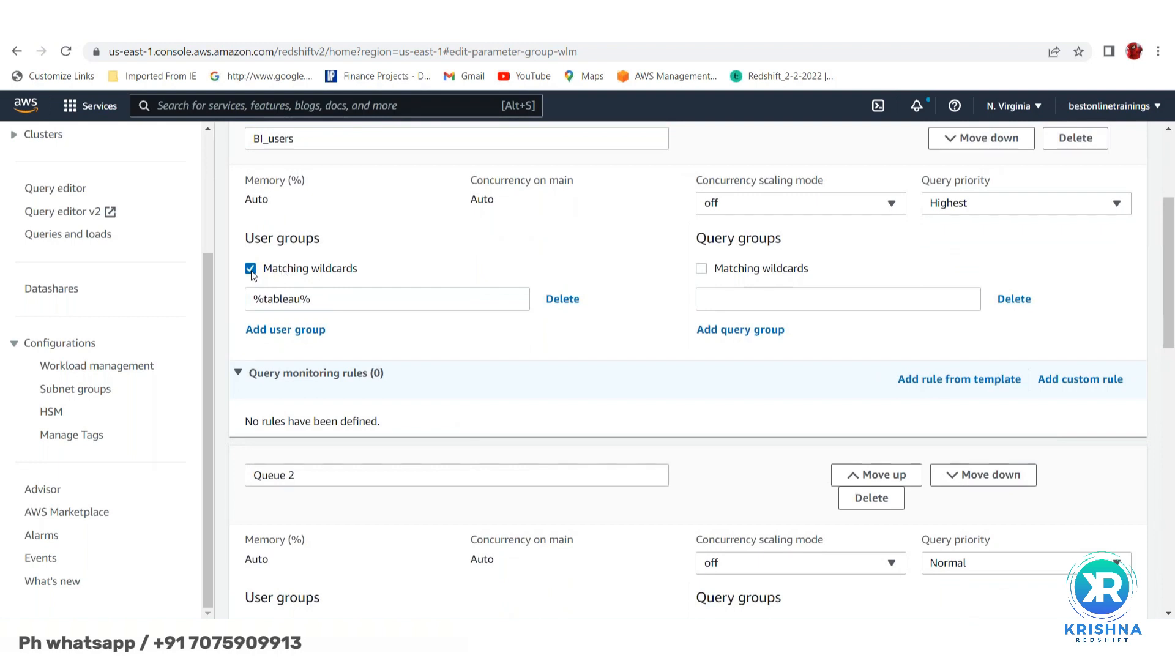
pyautogui.doubleClick(279, 299)
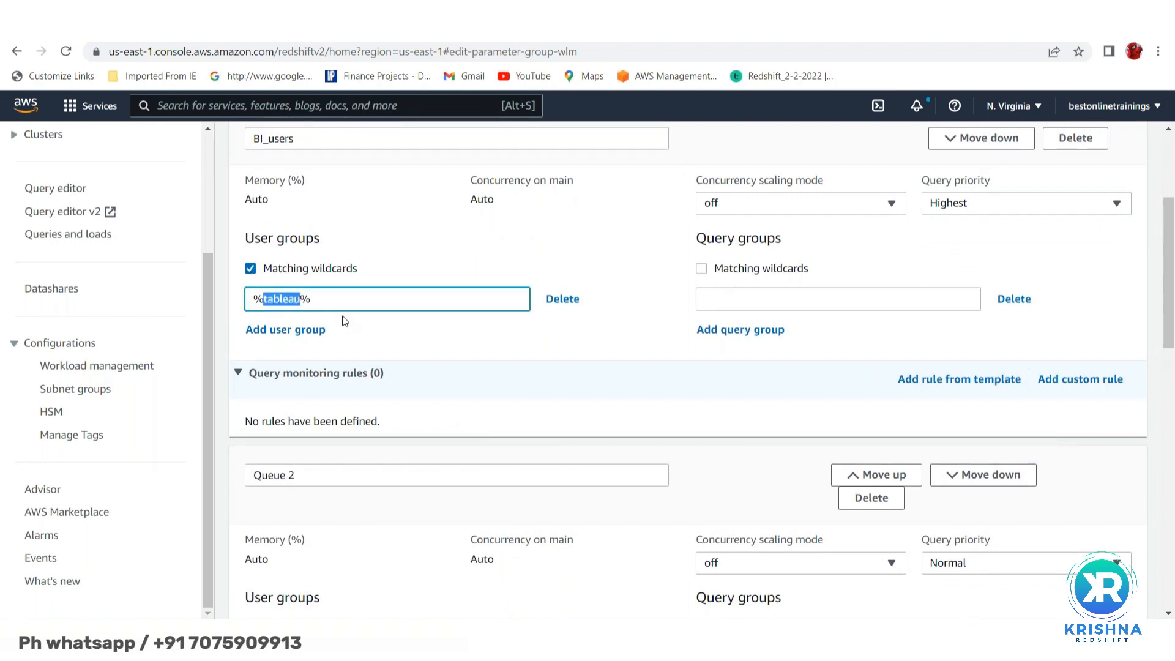
pyautogui.scroll(1, 416, 355)
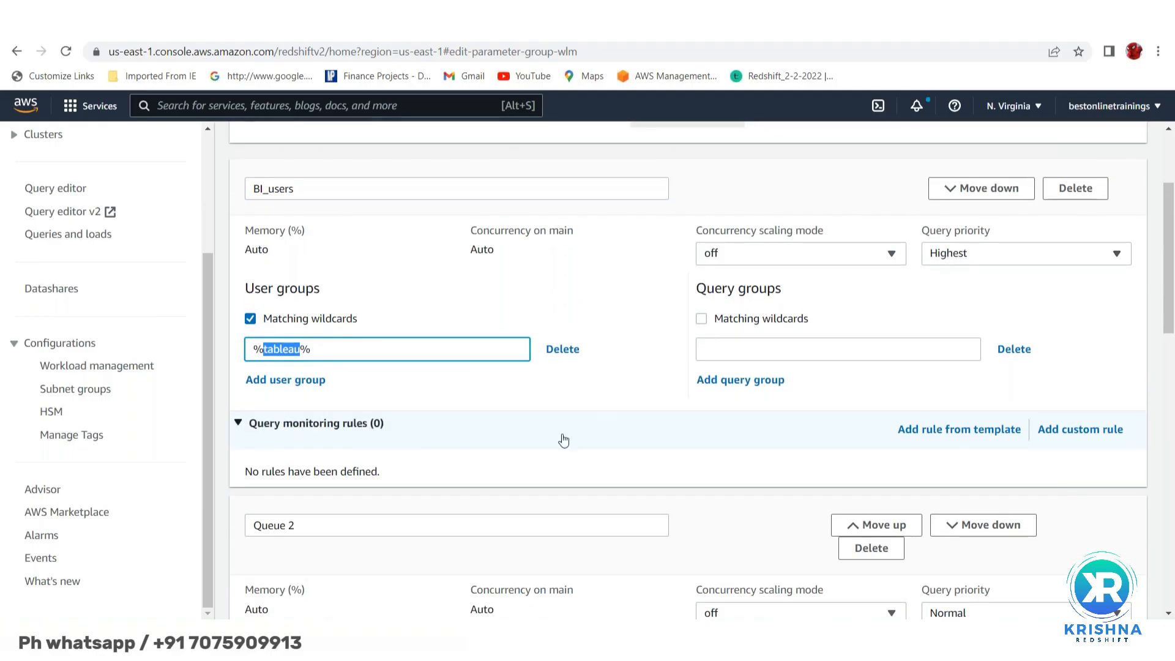
pyautogui.scroll(-3, 522, 434)
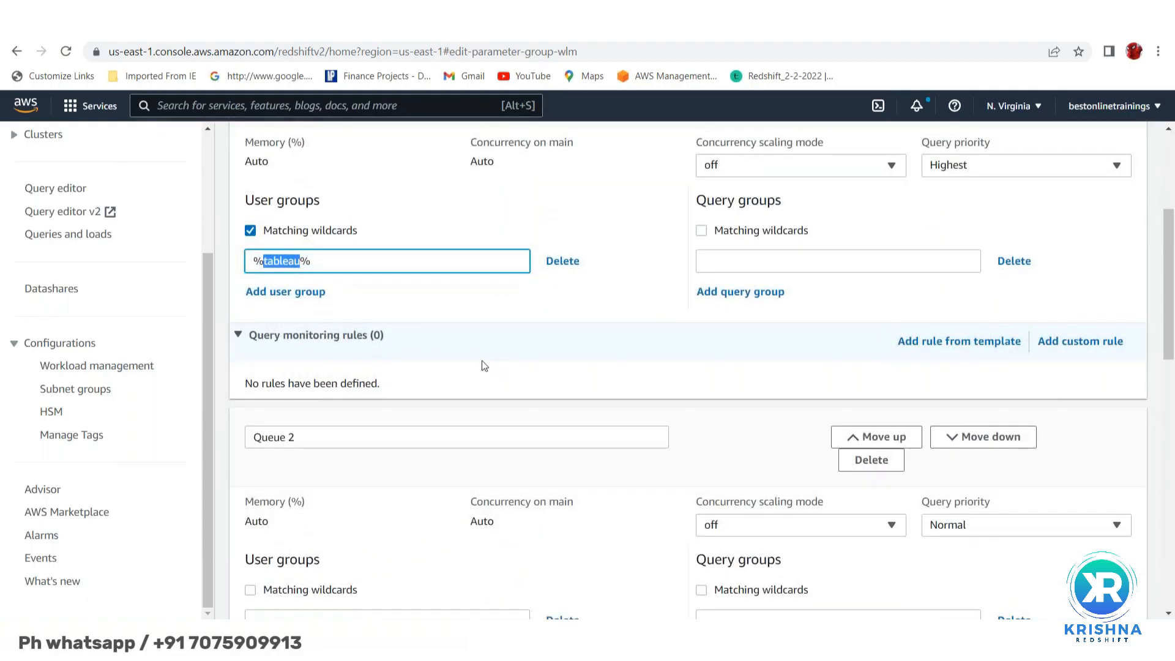
pyautogui.click(238, 338)
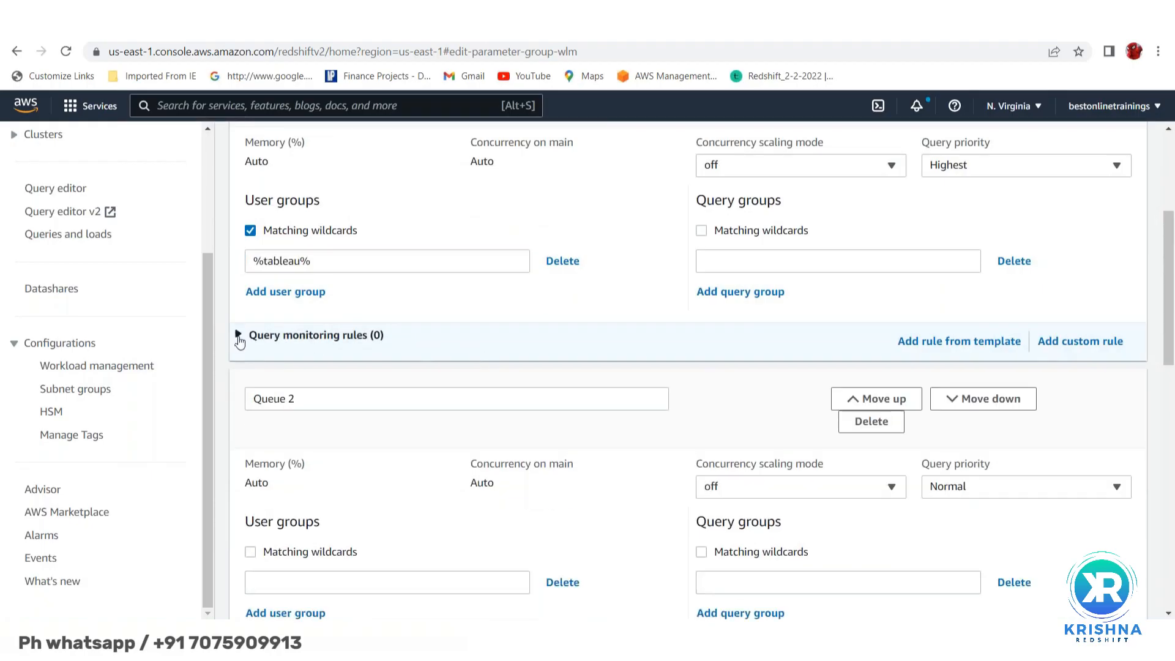
pyautogui.click(238, 335)
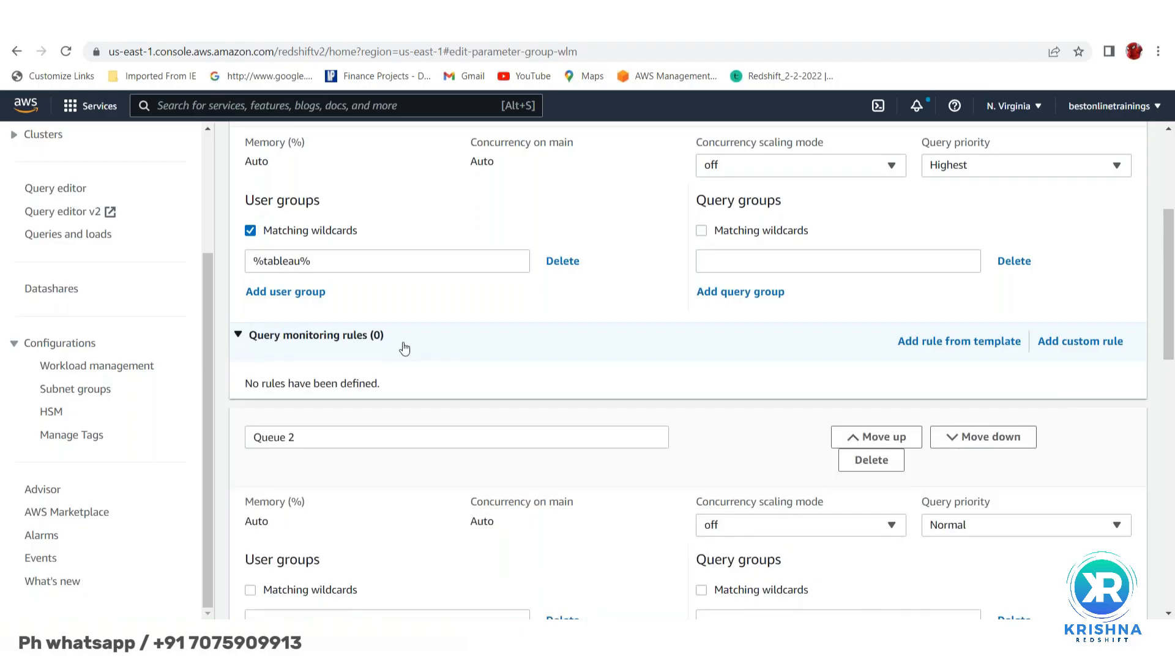
pyautogui.click(963, 347)
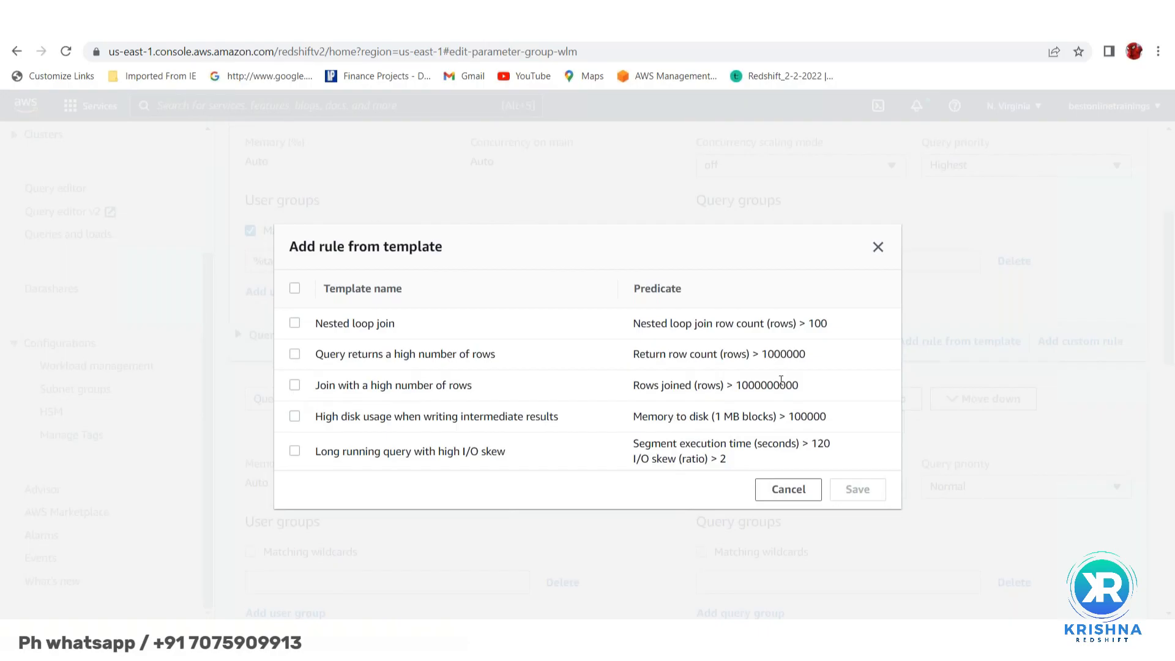
pyautogui.doubleClick(766, 387)
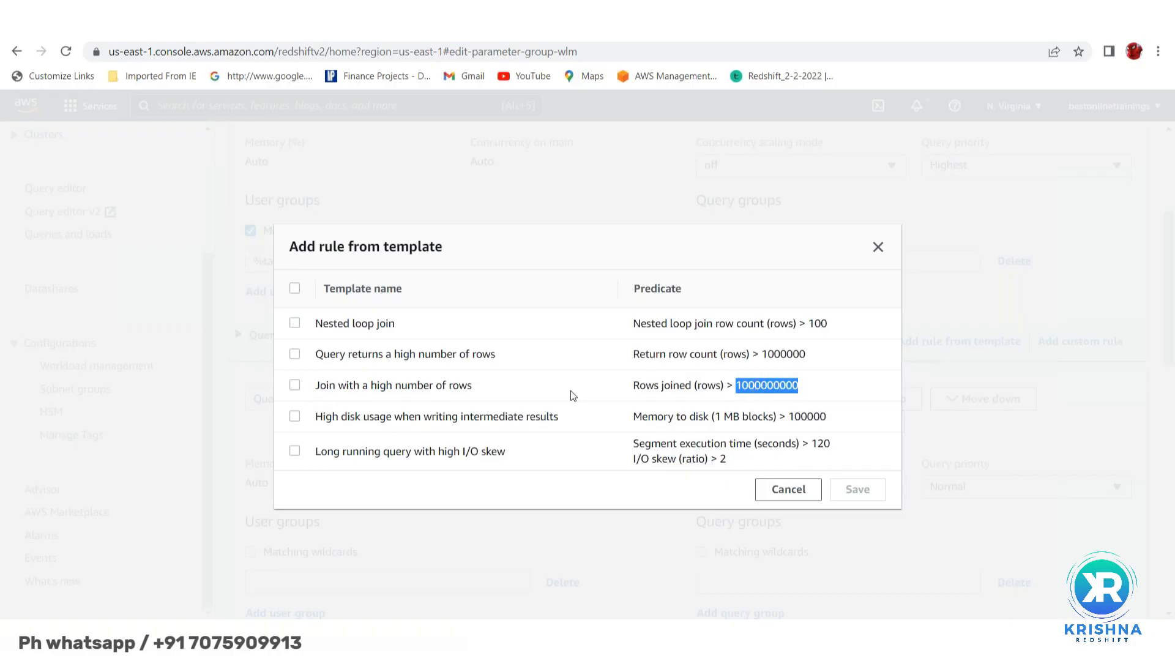
pyautogui.click(295, 452)
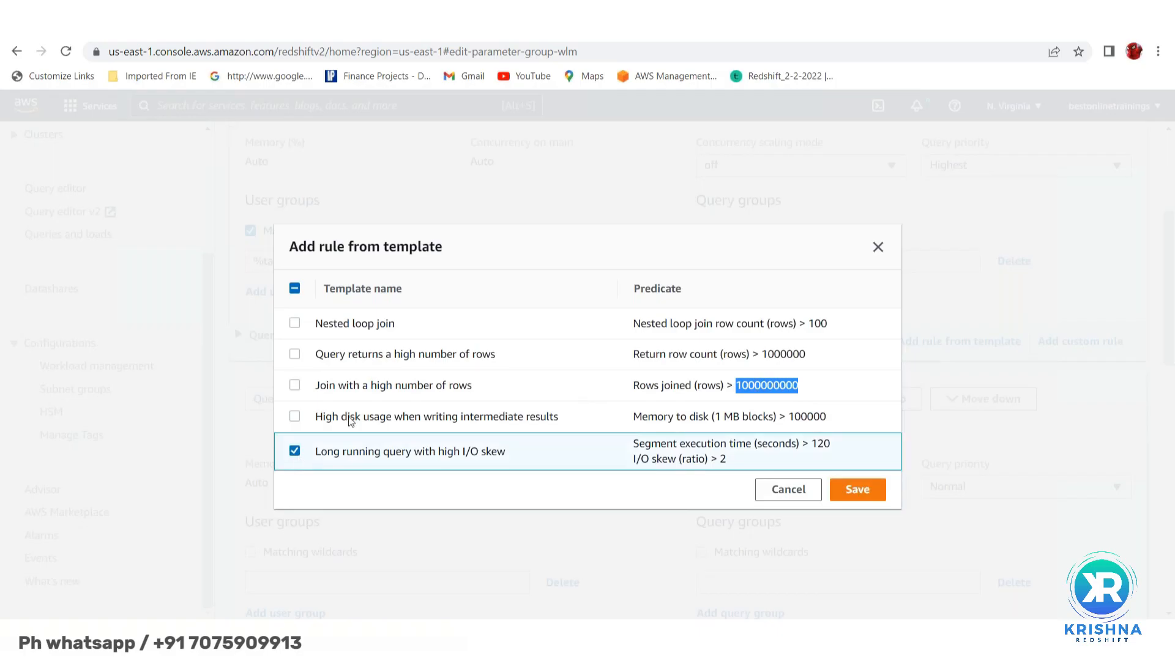
pyautogui.click(879, 247)
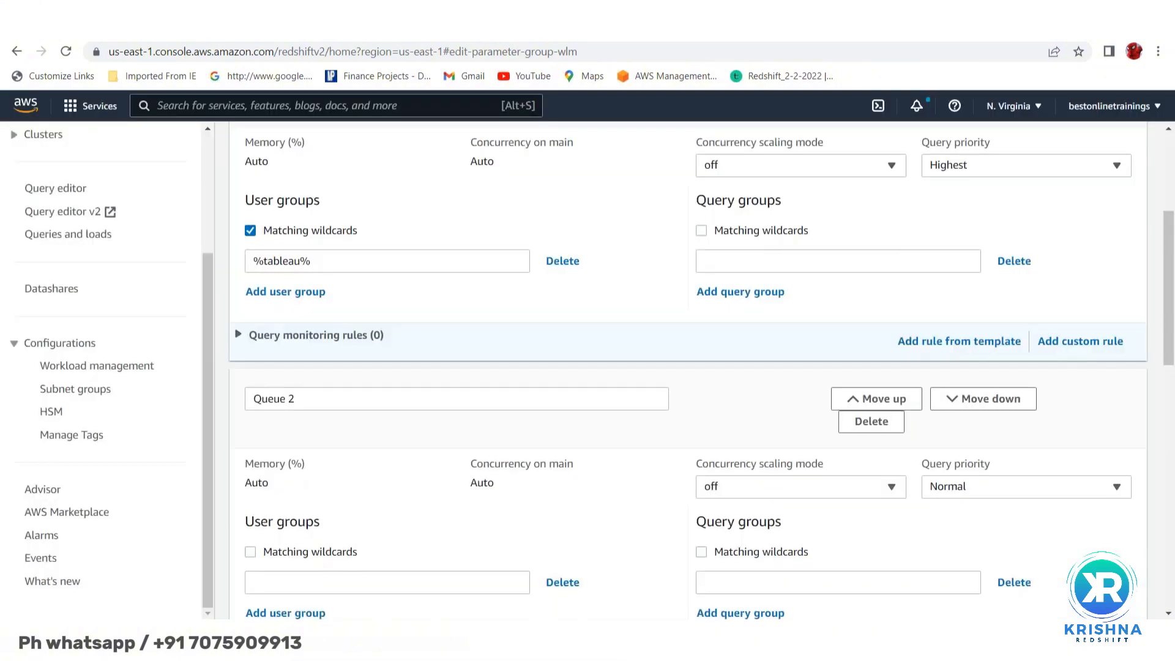
# - Add three custom monitoring rules to the BI_users queue
pyautogui.click(1074, 342)
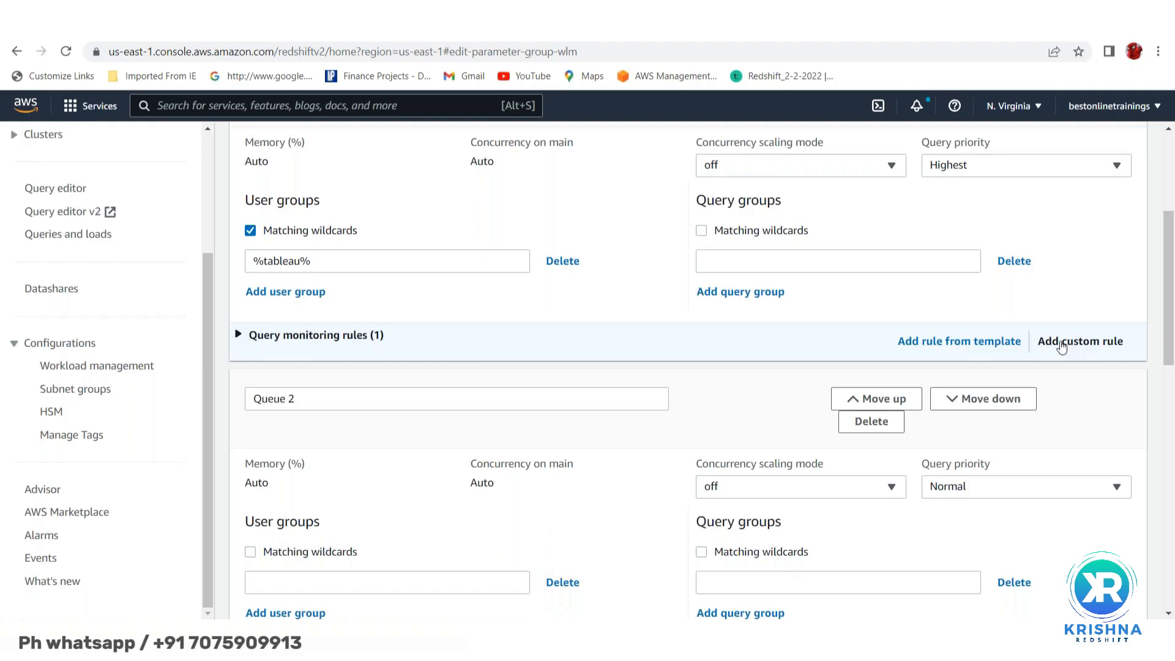
pyautogui.click(1075, 341)
pyautogui.click(1075, 342)
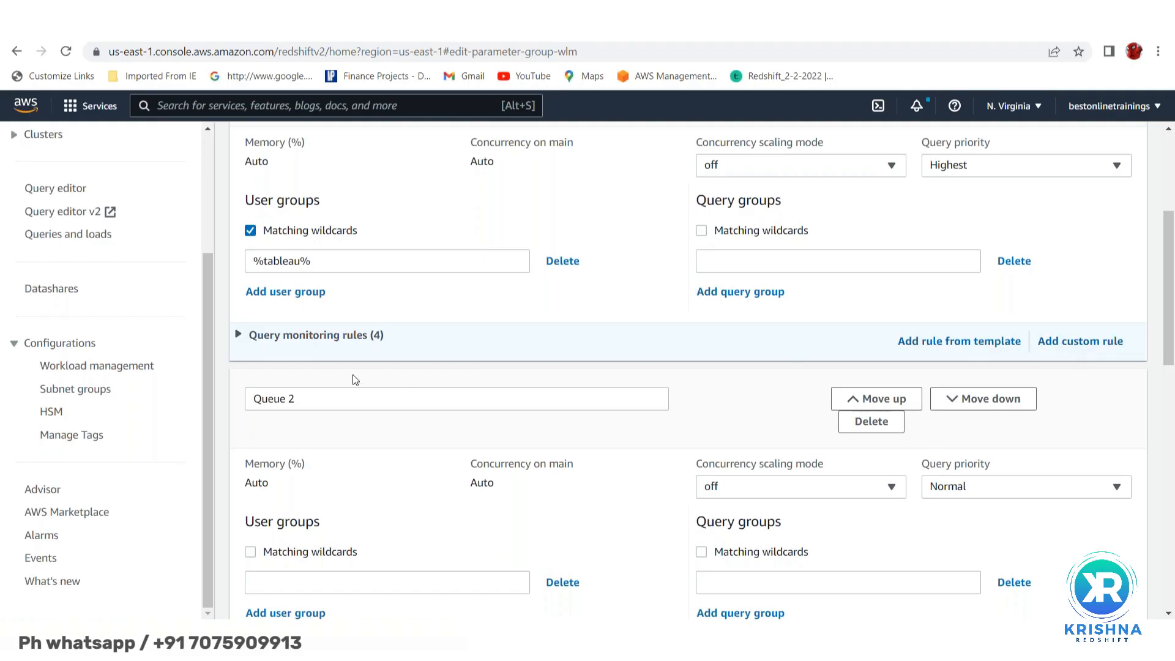
# - Delete the extra rules, leaving one query execution time > 0 rule with log action
pyautogui.click(239, 337)
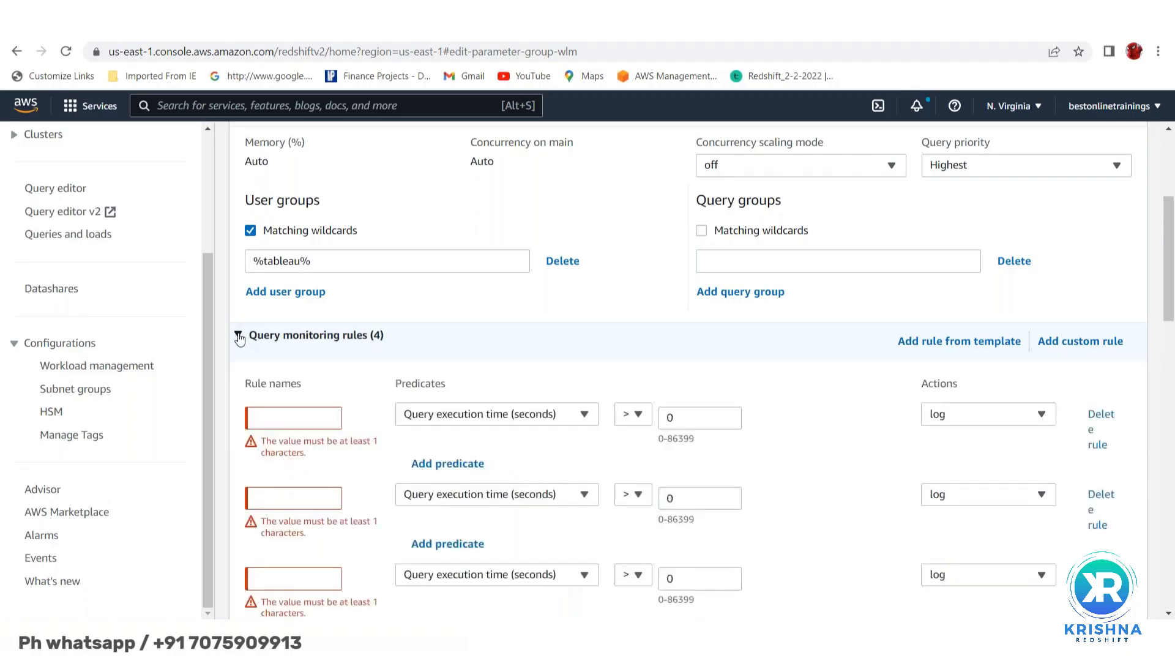
pyautogui.scroll(-2, 767, 364)
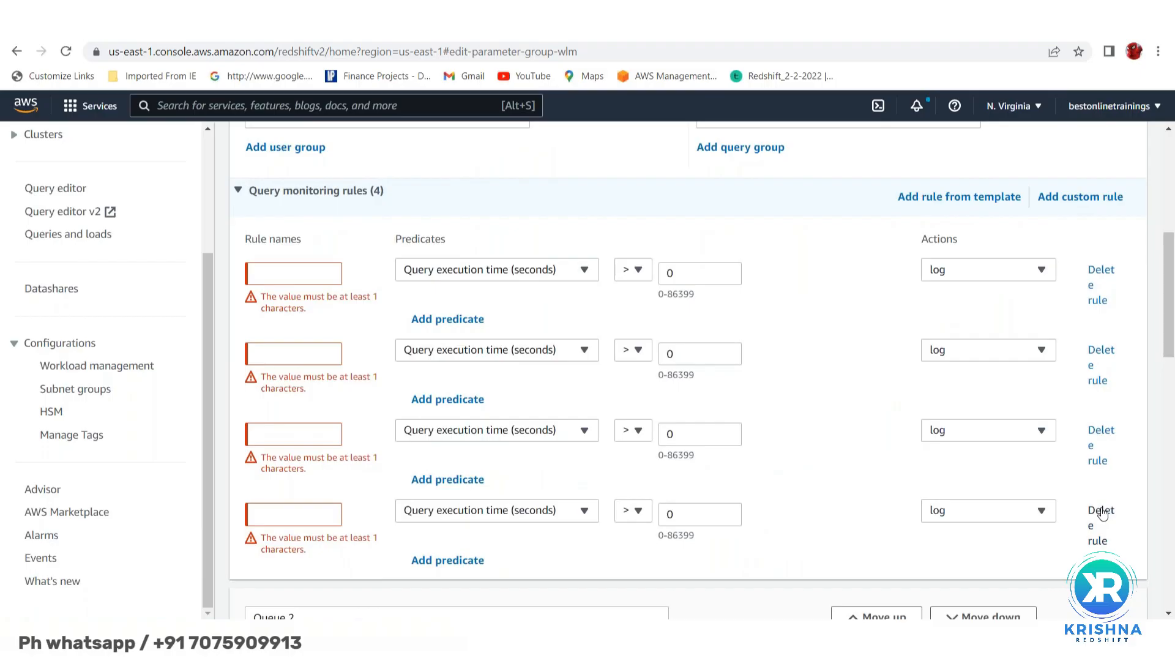
pyautogui.click(1096, 466)
pyautogui.click(1099, 430)
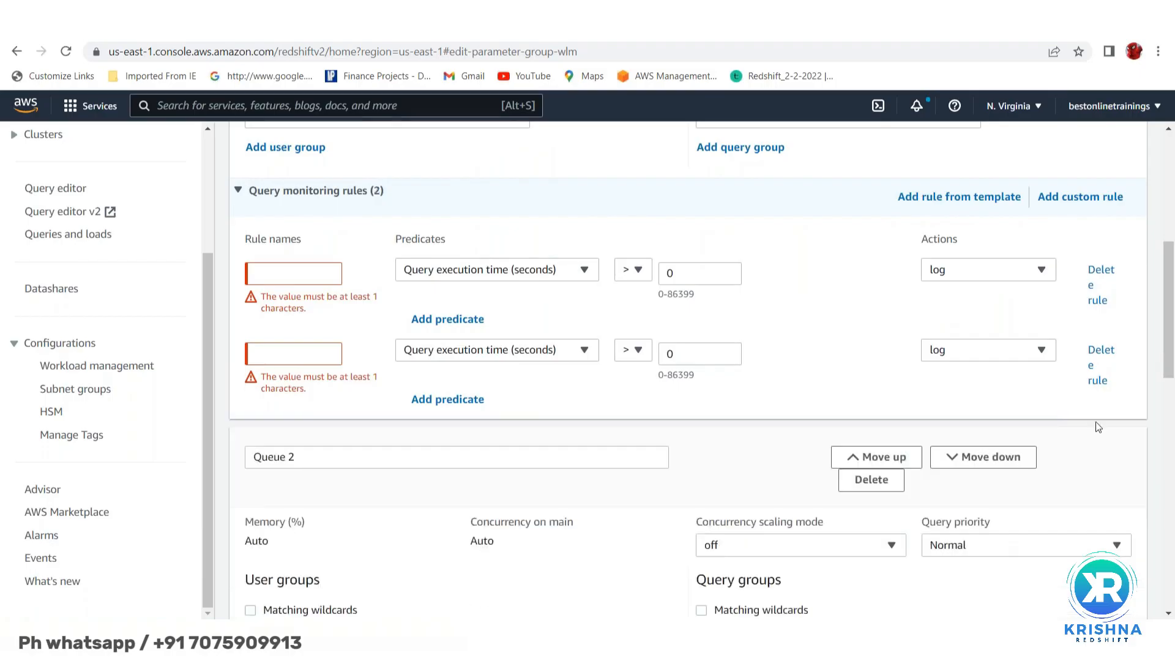
pyautogui.click(1105, 362)
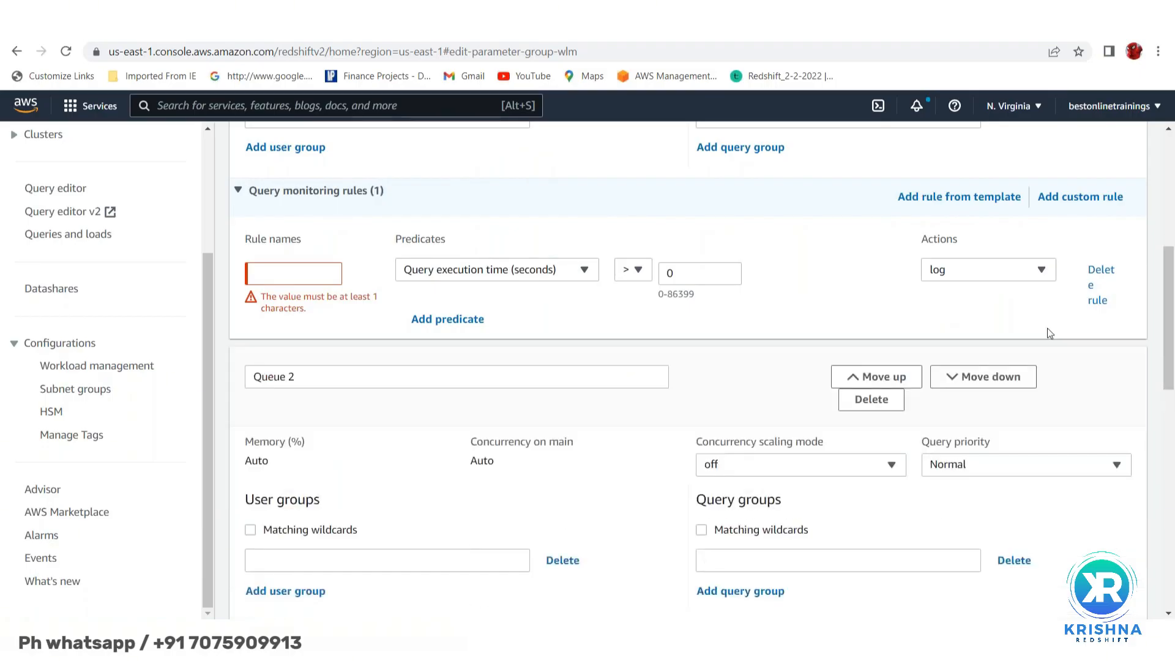
# - Name the custom rule 'long running' and set its execution-time threshold to 7200 seconds
pyautogui.click(314, 282)
pyautogui.write('long running')
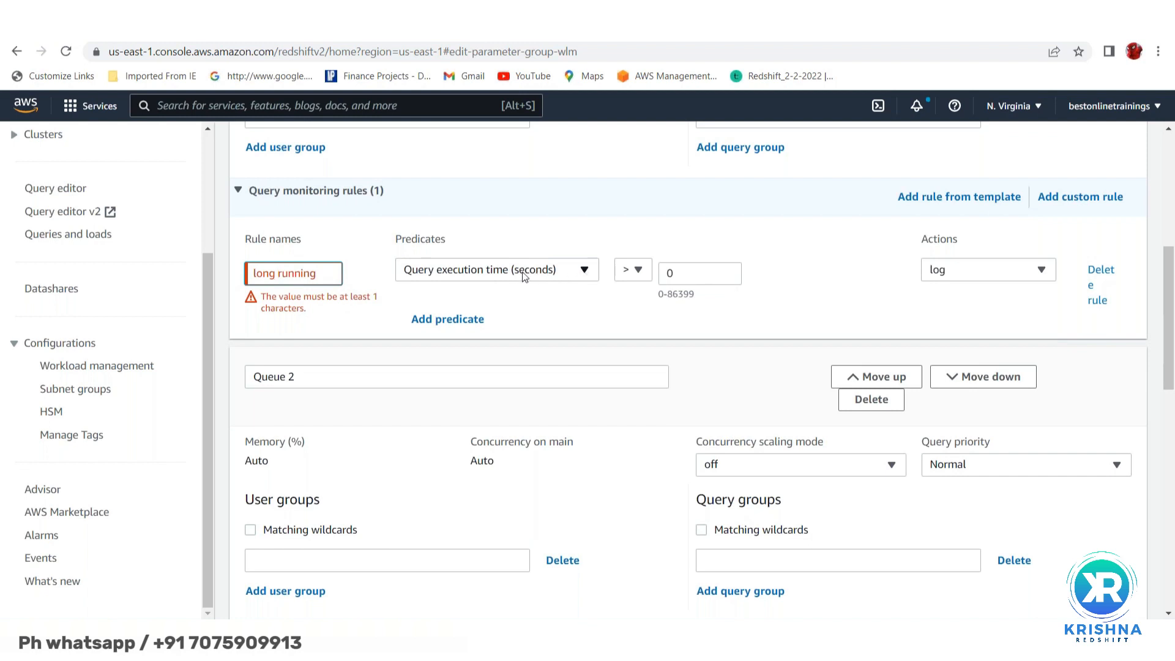
pyautogui.click(693, 274)
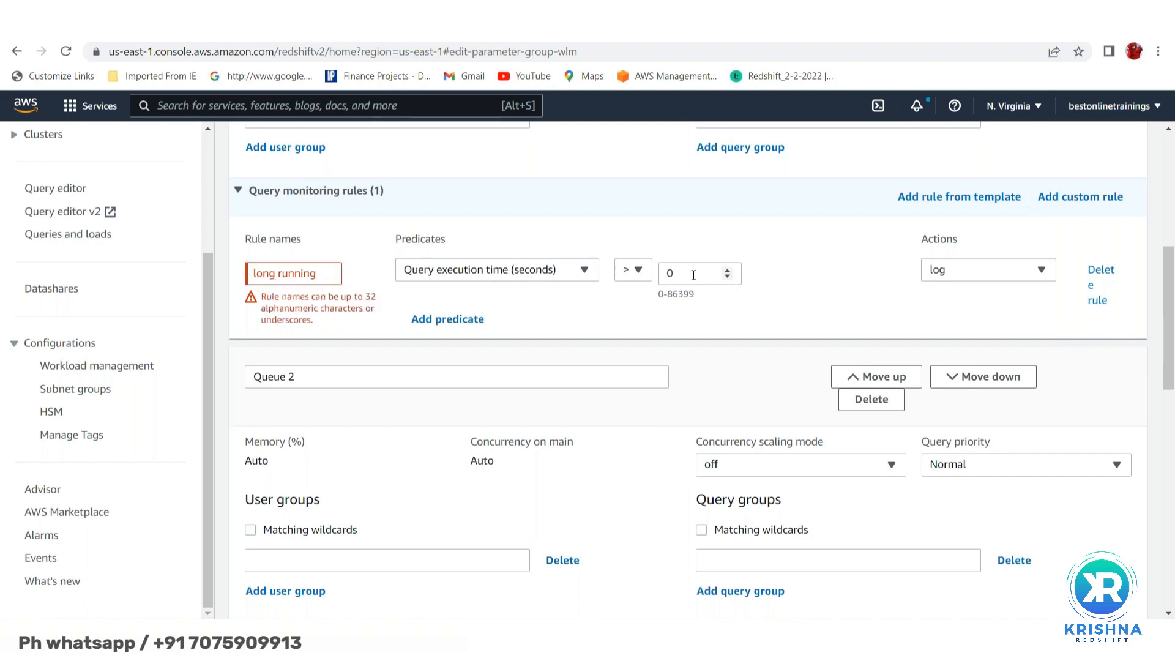
pyautogui.press('BackSpace')
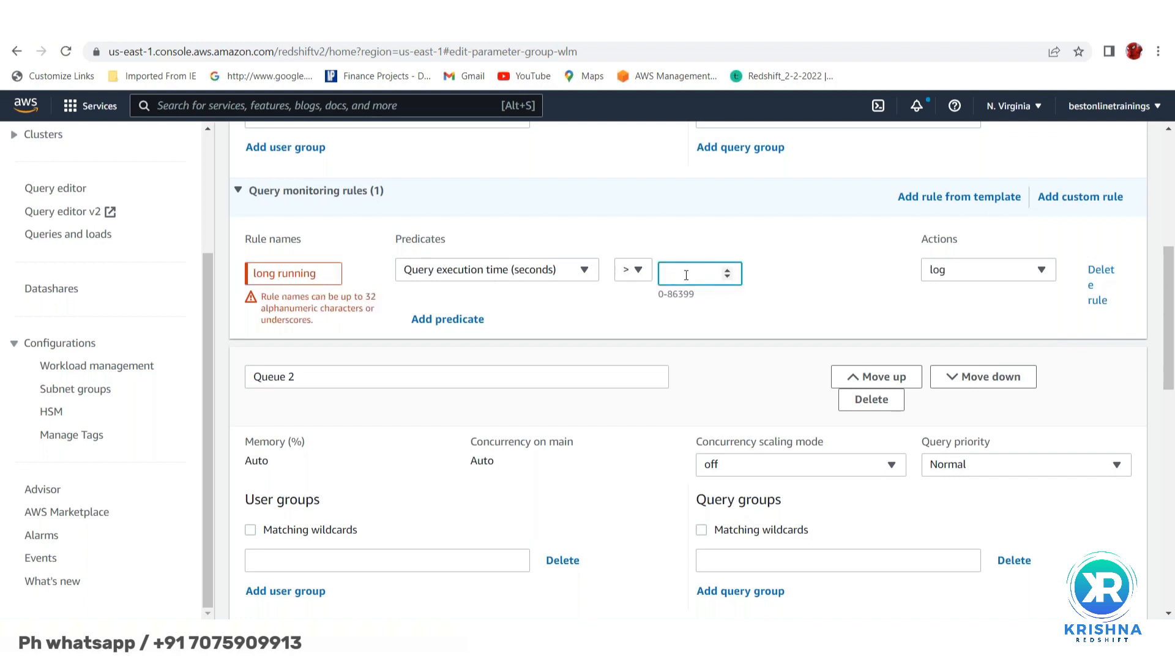
pyautogui.write('1')
pyautogui.write('000')
pyautogui.write('0')
pyautogui.press('BackSpace')
pyautogui.press('BackSpace')
pyautogui.press('BackSpace')
pyautogui.press('BackSpace')
pyautogui.press('BackSpace')
pyautogui.write('3600')
pyautogui.click(679, 274)
pyautogui.press('BackSpace')
pyautogui.press('BackSpace')
pyautogui.write('7200')
pyautogui.press('Delete')
pyautogui.press('Delete')
# - Set the rule's action to abort and correct its name to long_running
pyautogui.click(1044, 269)
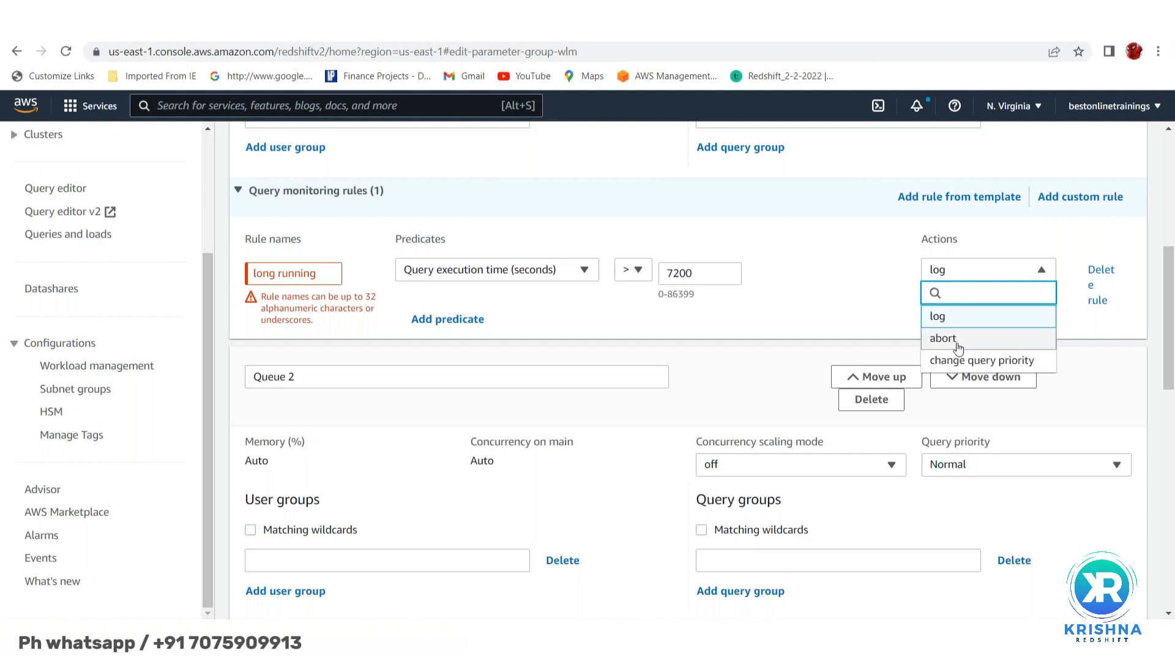
pyautogui.click(950, 344)
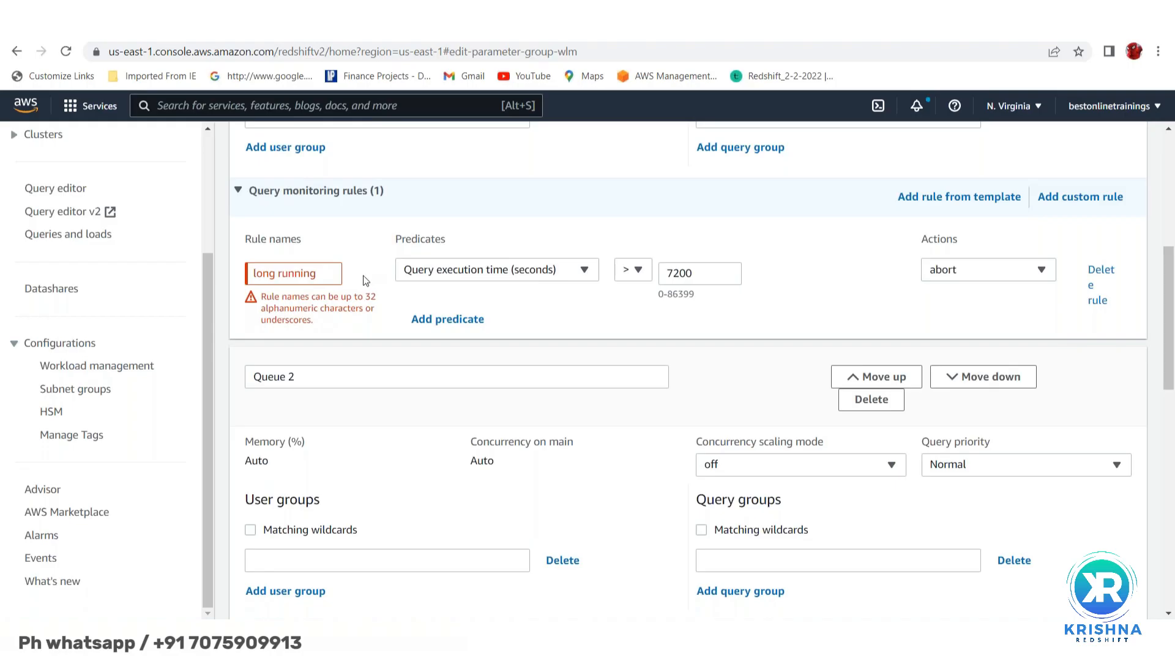
pyautogui.click(279, 273)
pyautogui.press('BackSpace')
pyautogui.write('_')
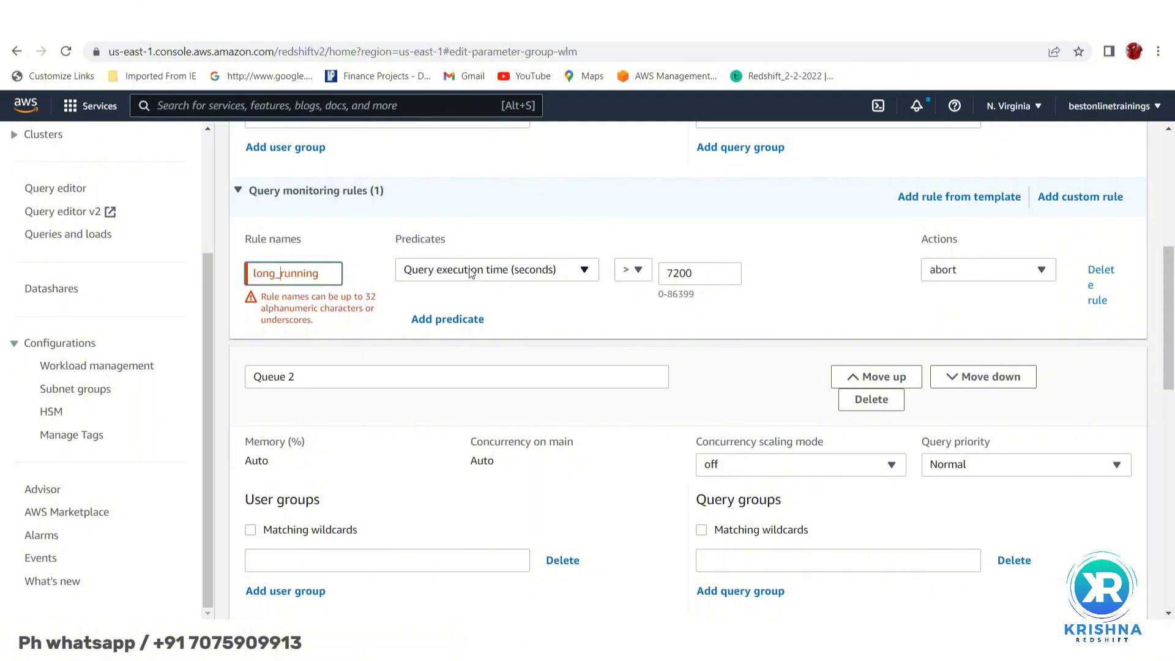
# - Review the predicate metrics, keep Query execution time, and change the threshold from 7200 to 14400
pyautogui.click(586, 276)
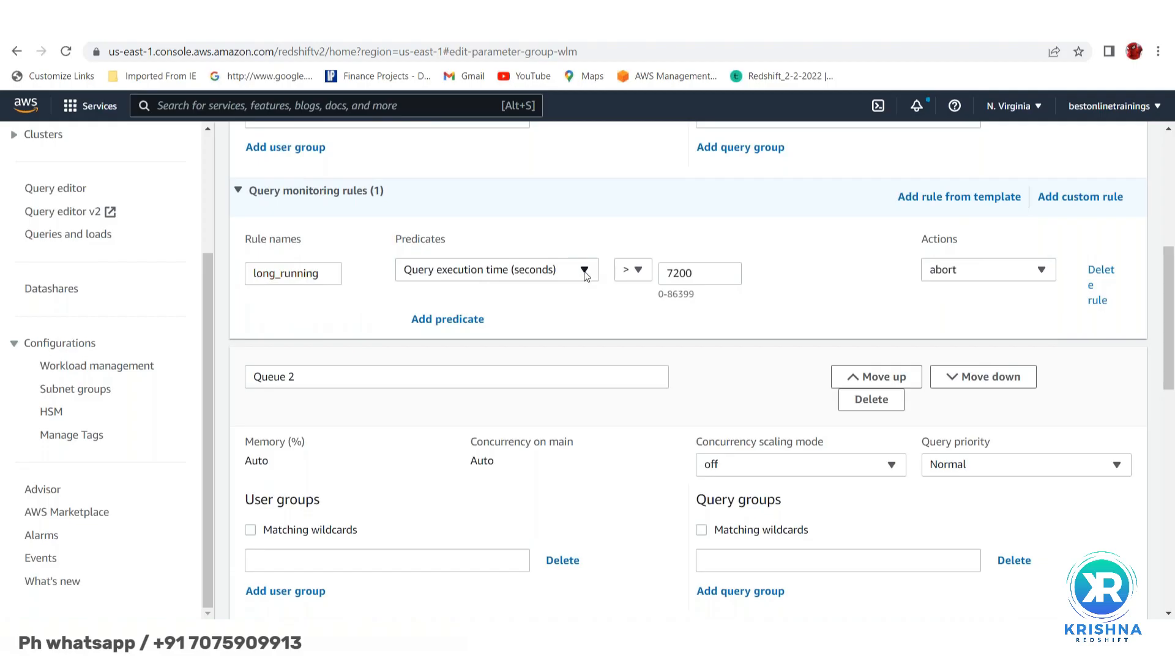
pyautogui.click(586, 276)
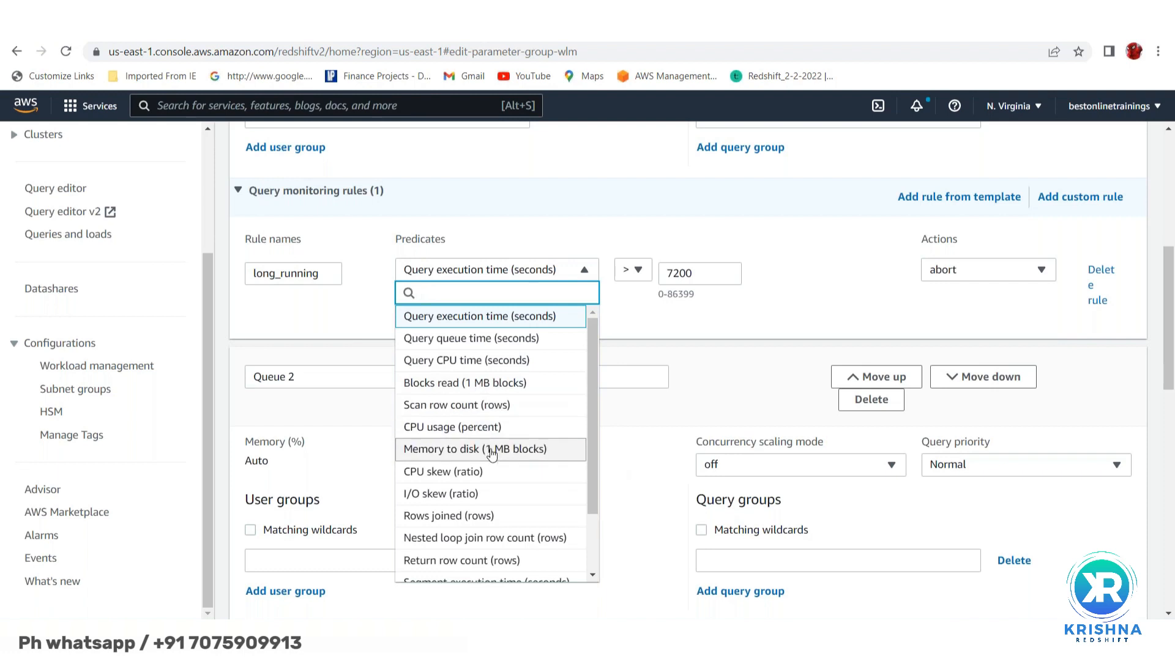
pyautogui.scroll(-1, 487, 451)
pyautogui.scroll(-1, 461, 453)
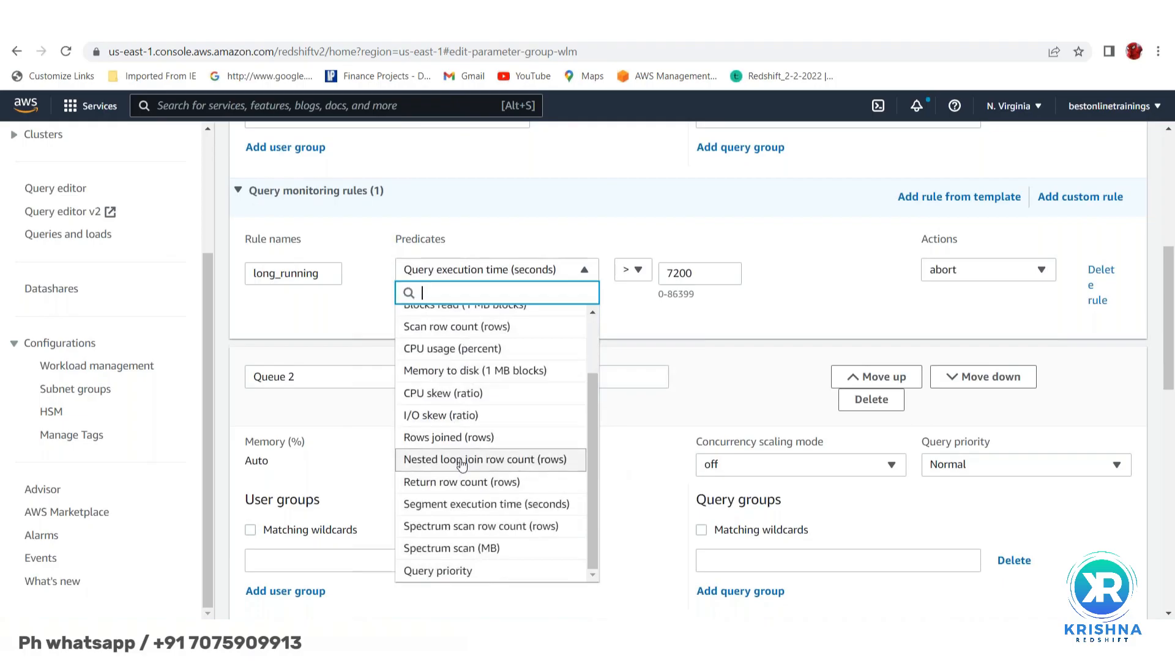
pyautogui.scroll(-1, 461, 508)
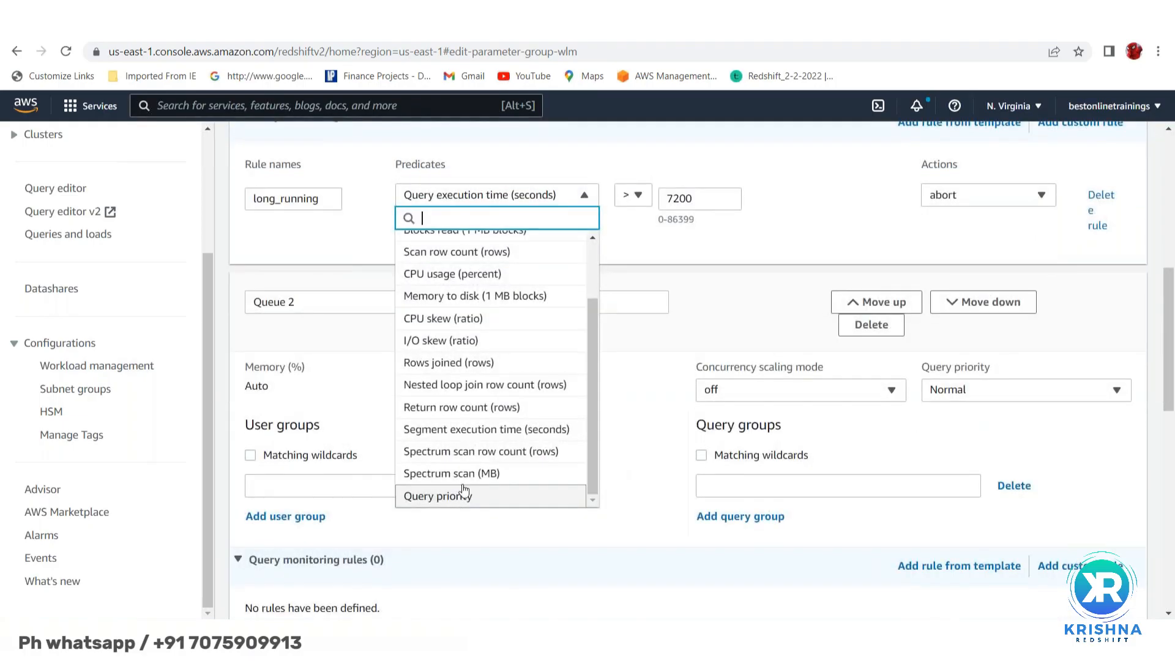
pyautogui.scroll(-2, 460, 456)
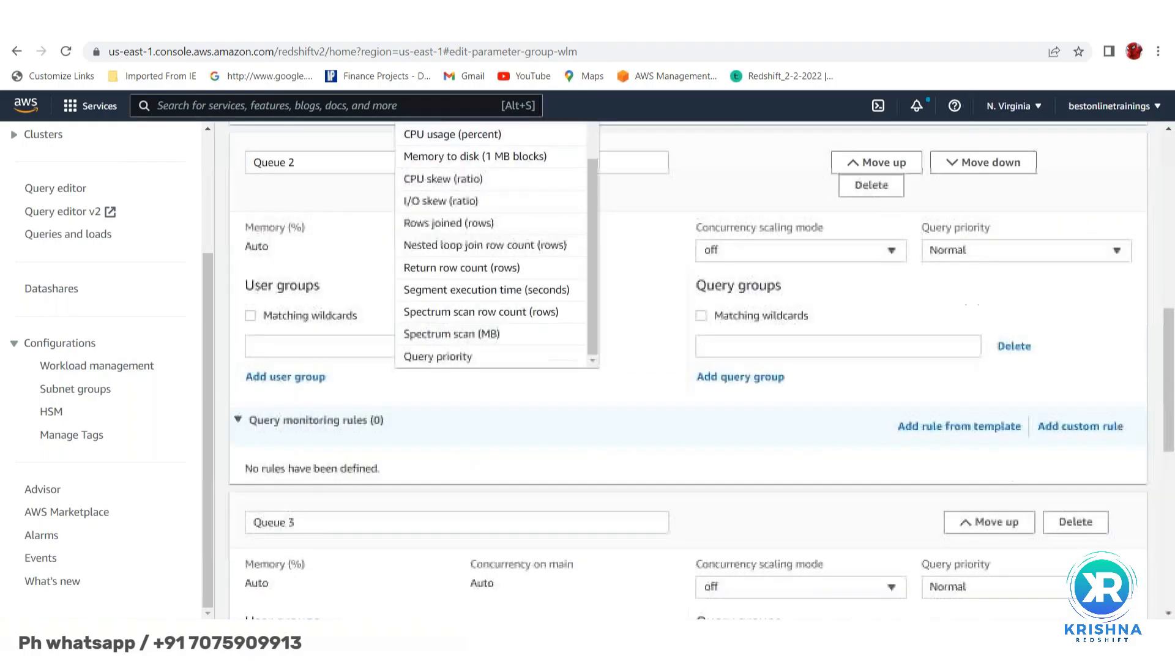
pyautogui.scroll(3, 462, 447)
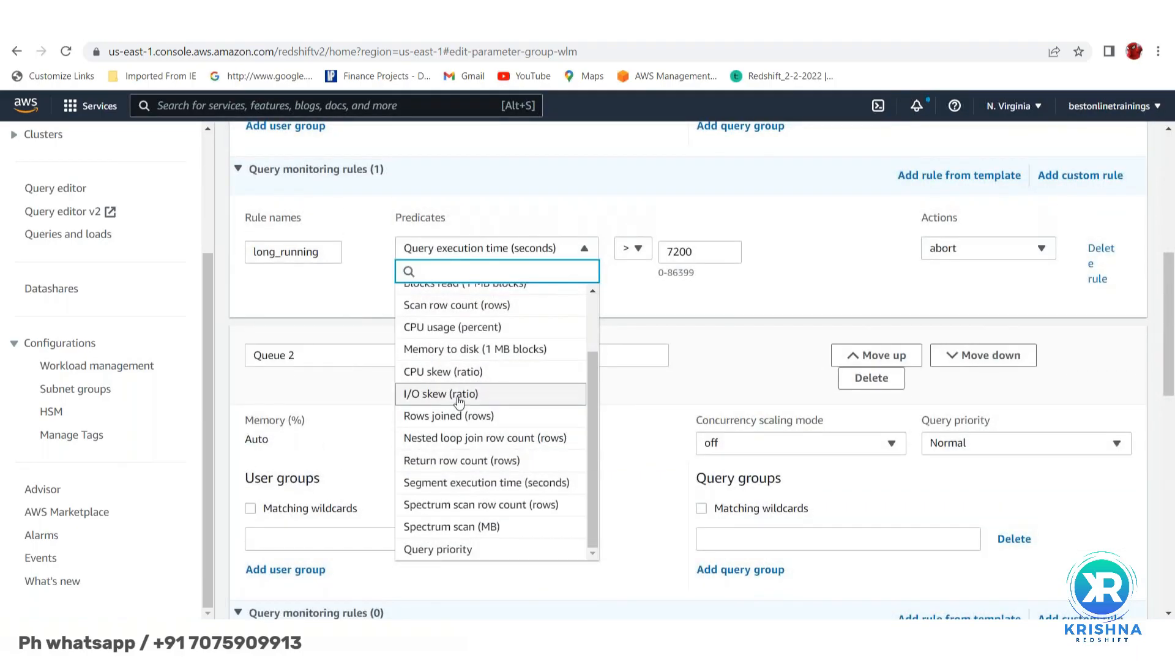
pyautogui.scroll(2, 468, 379)
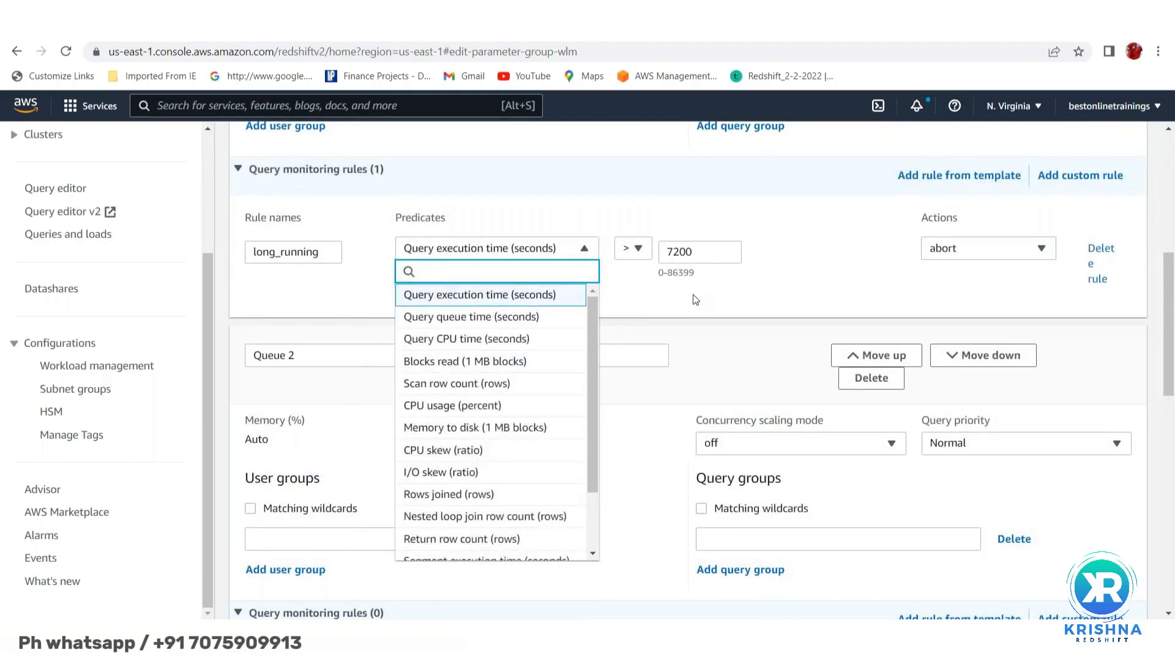
pyautogui.click(726, 300)
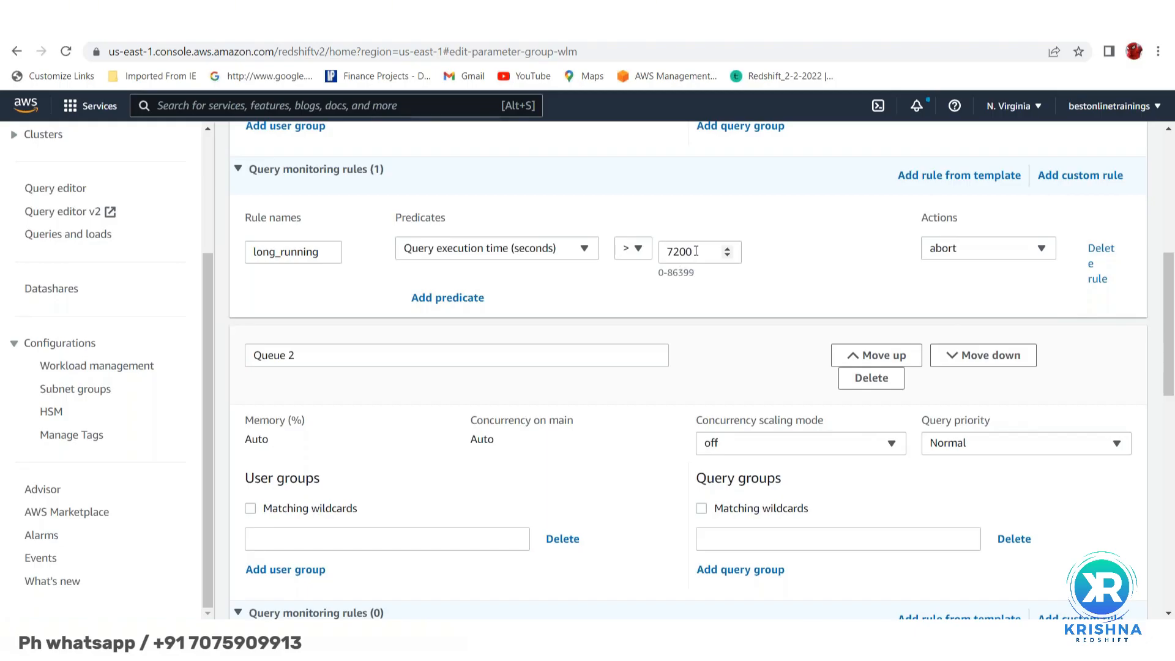
pyautogui.click(696, 251)
pyautogui.press('BackSpace')
pyautogui.press('BackSpace')
pyautogui.press('BackSpace')
pyautogui.press('BackSpace')
pyautogui.write('14')
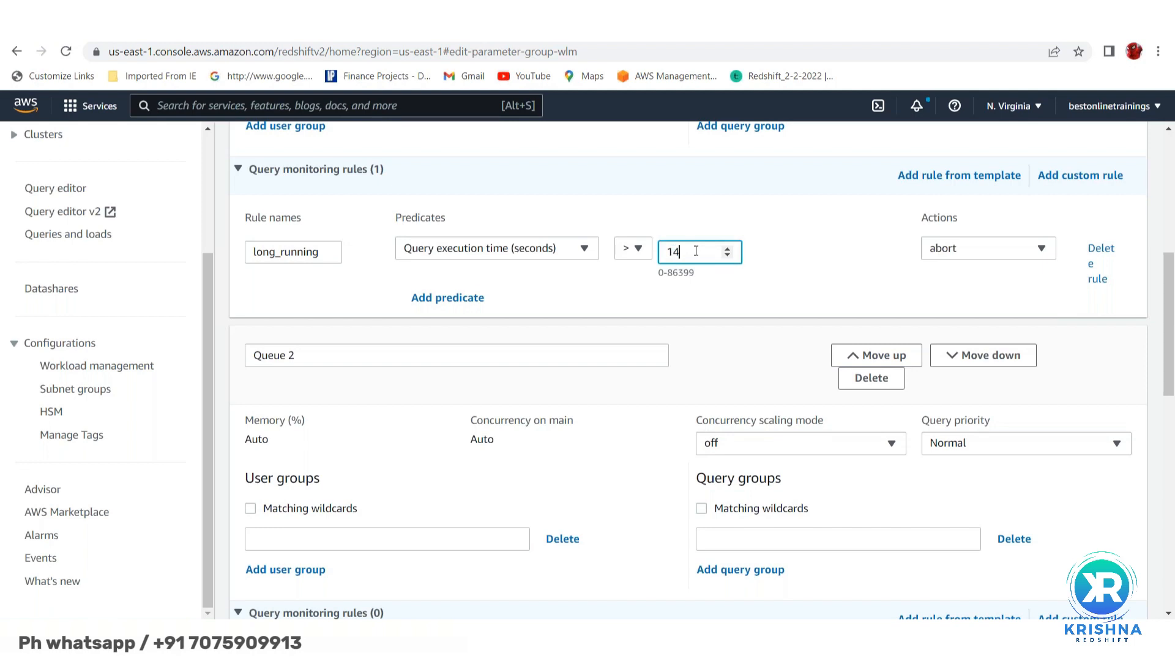
pyautogui.write('400')
# - Add a second custom rule named rule2 using Nested loop join row count as its predicate
pyautogui.click(1066, 177)
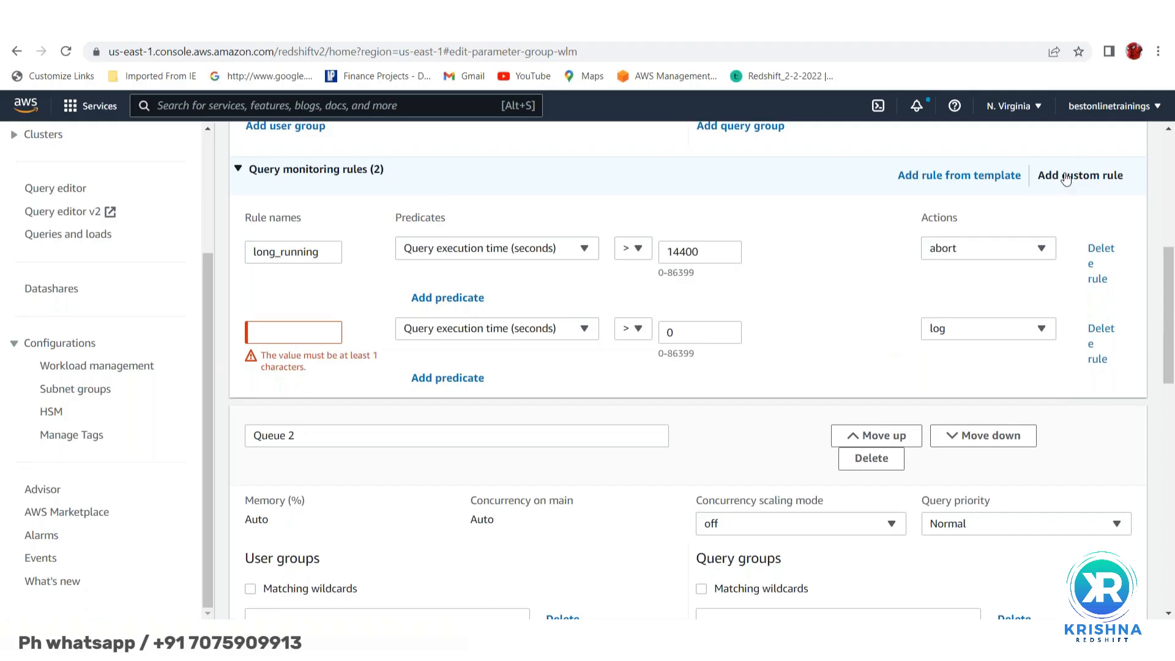
pyautogui.click(262, 337)
pyautogui.write('rule2')
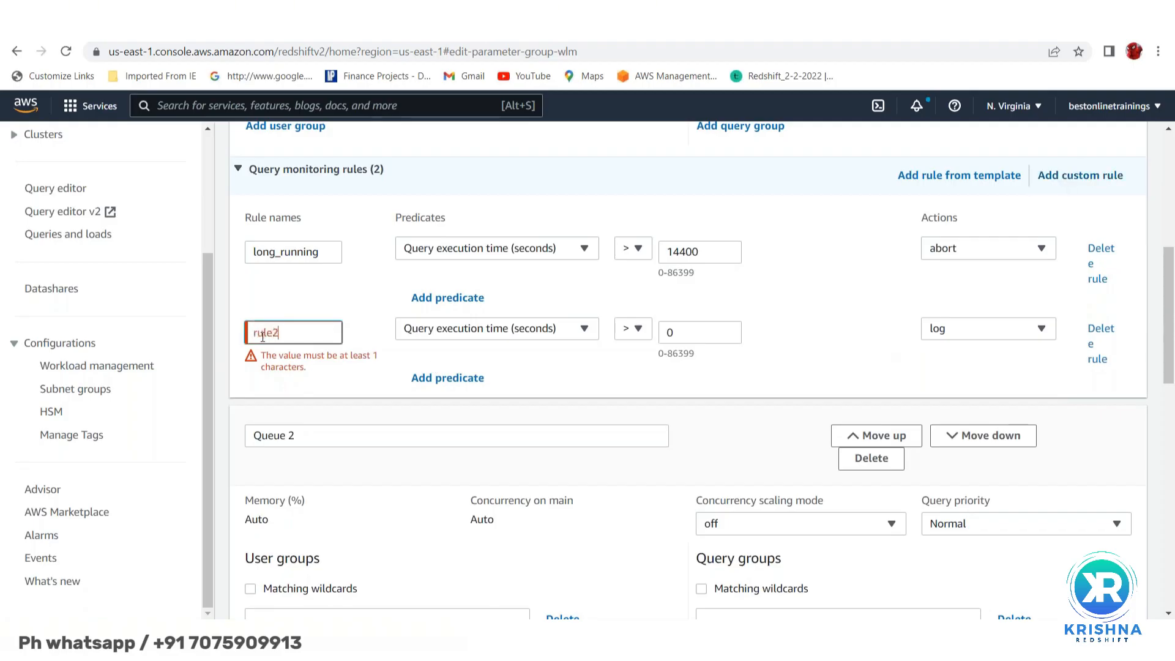
pyautogui.click(584, 330)
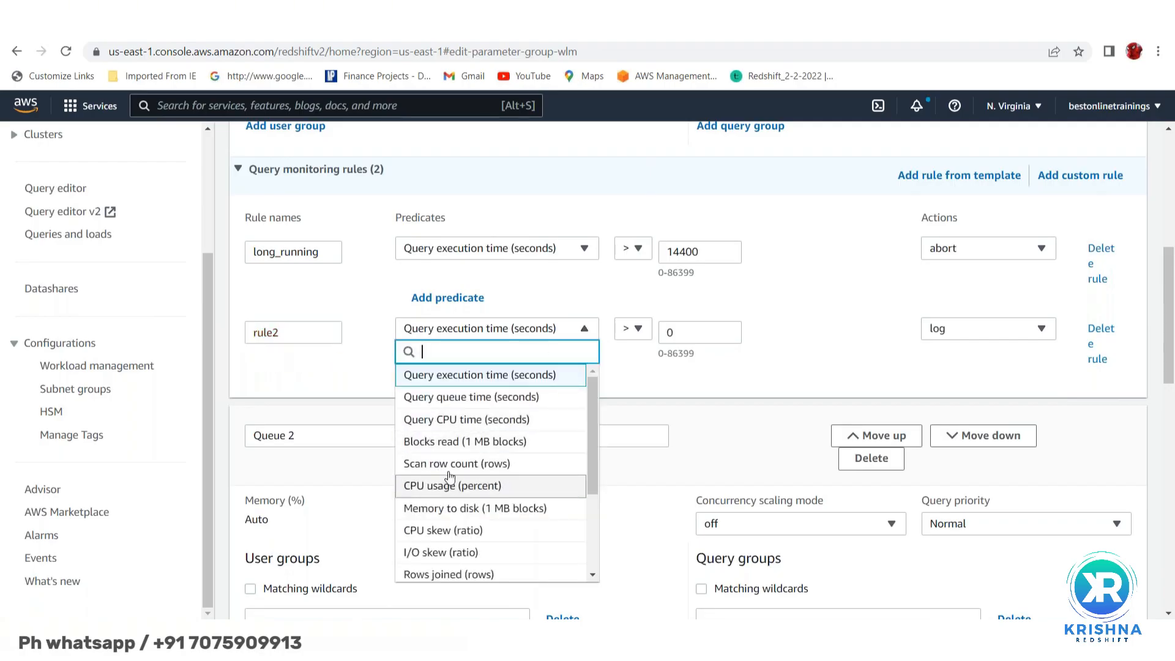
pyautogui.scroll(1, 450, 476)
pyautogui.scroll(-3, 452, 471)
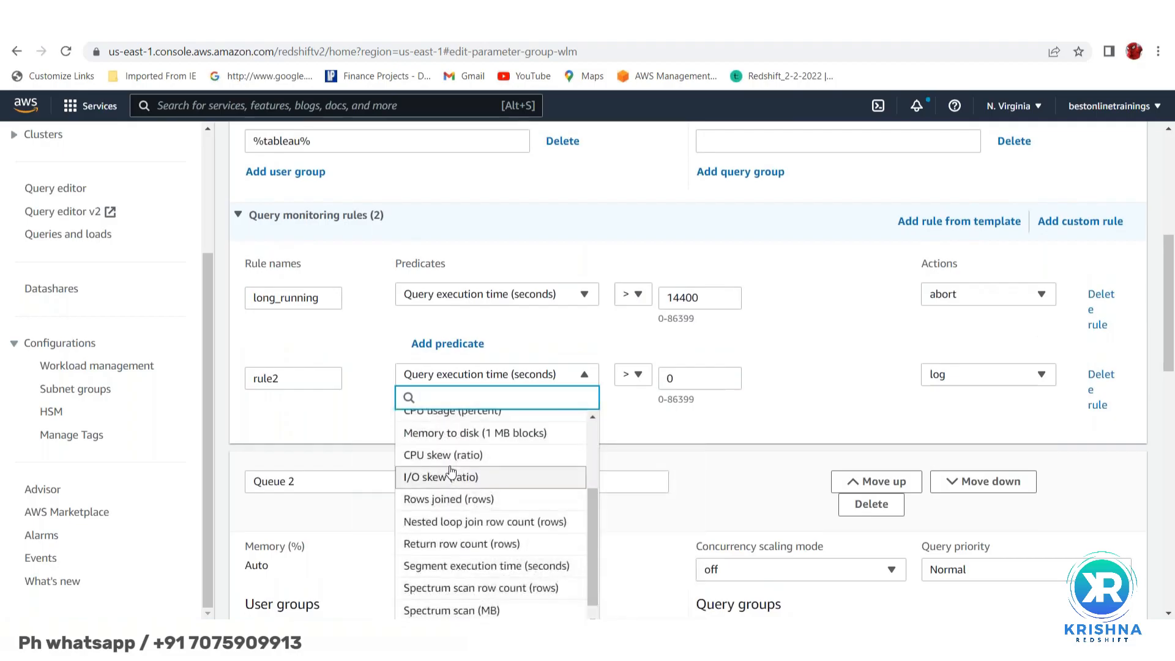
pyautogui.click(444, 522)
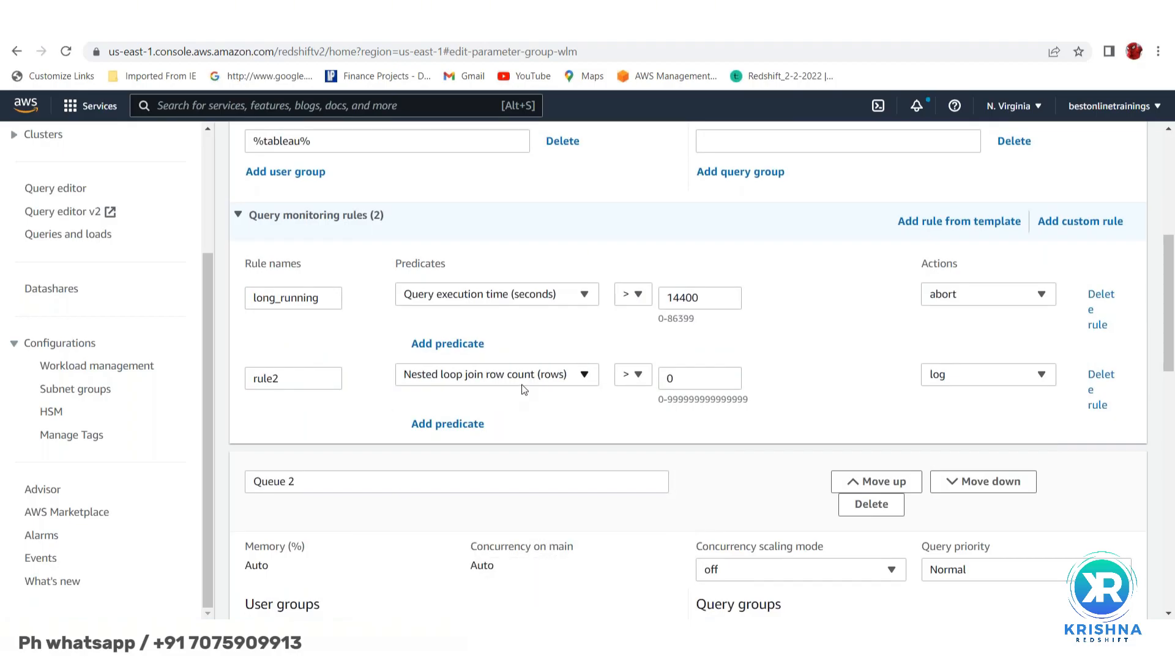
# - Enter a long run of 9s as rule2's threshold and look at its action choices
pyautogui.click(694, 372)
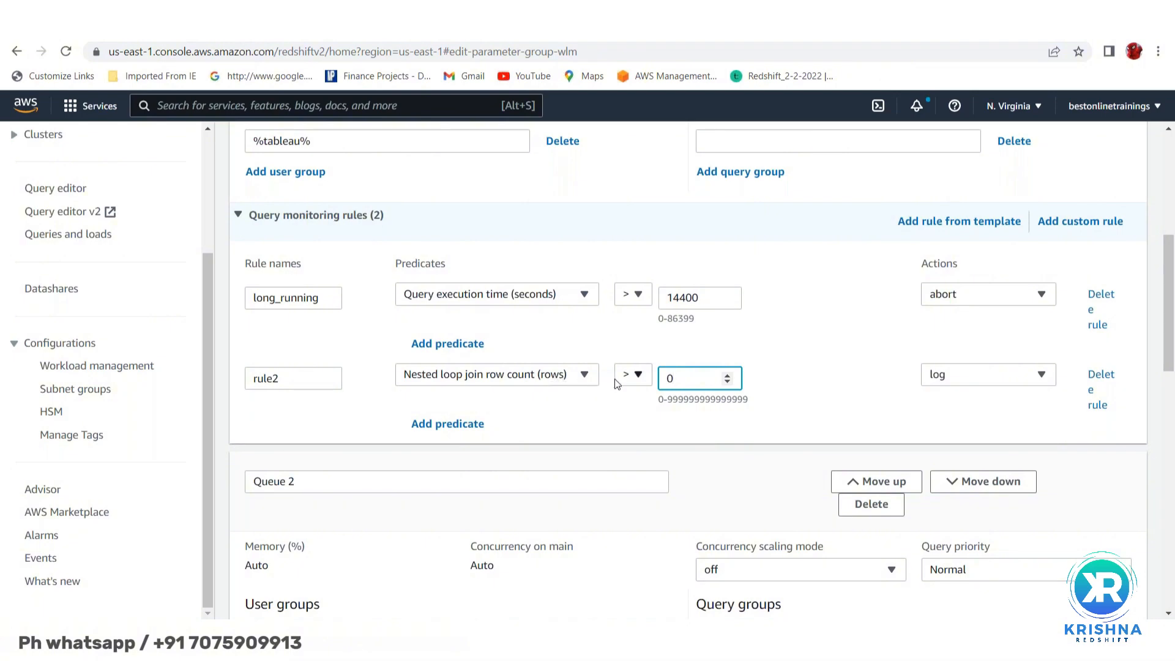
pyautogui.press('BackSpace')
pyautogui.write('999999999')
pyautogui.write('99')
pyautogui.press('Right')
pyautogui.press('Right')
pyautogui.press('Right')
pyautogui.press('Right')
pyautogui.press('Right')
pyautogui.press('Right')
pyautogui.press('Right')
pyautogui.press('Home')
pyautogui.click(1042, 374)
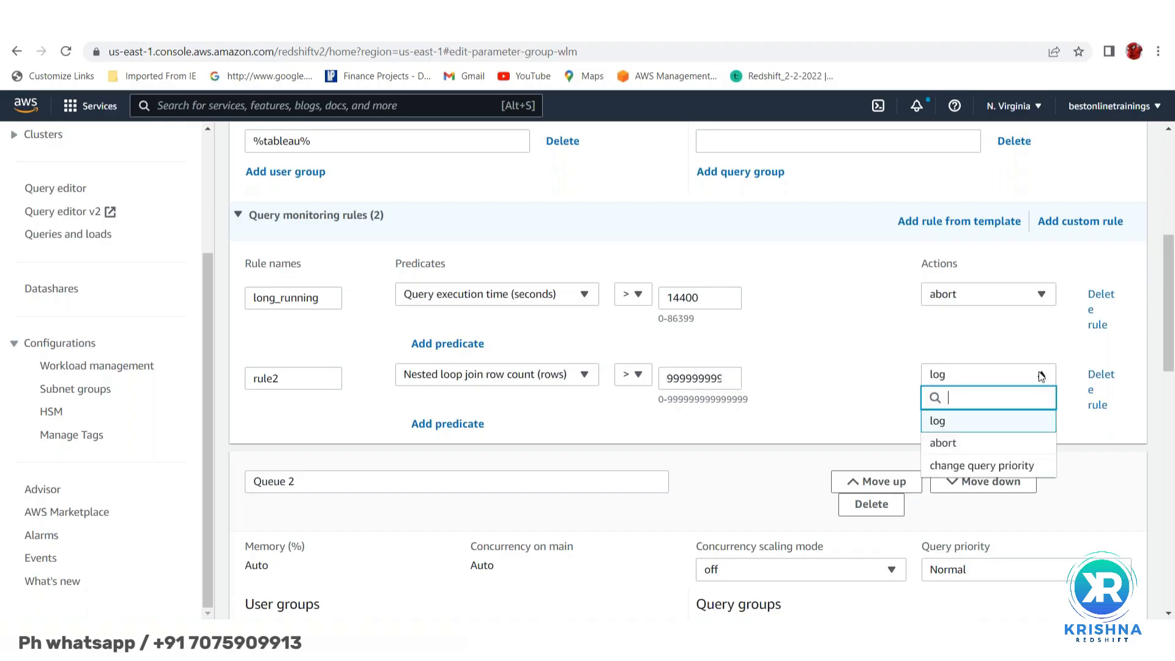
# - Set rule2's action to abort
pyautogui.click(951, 449)
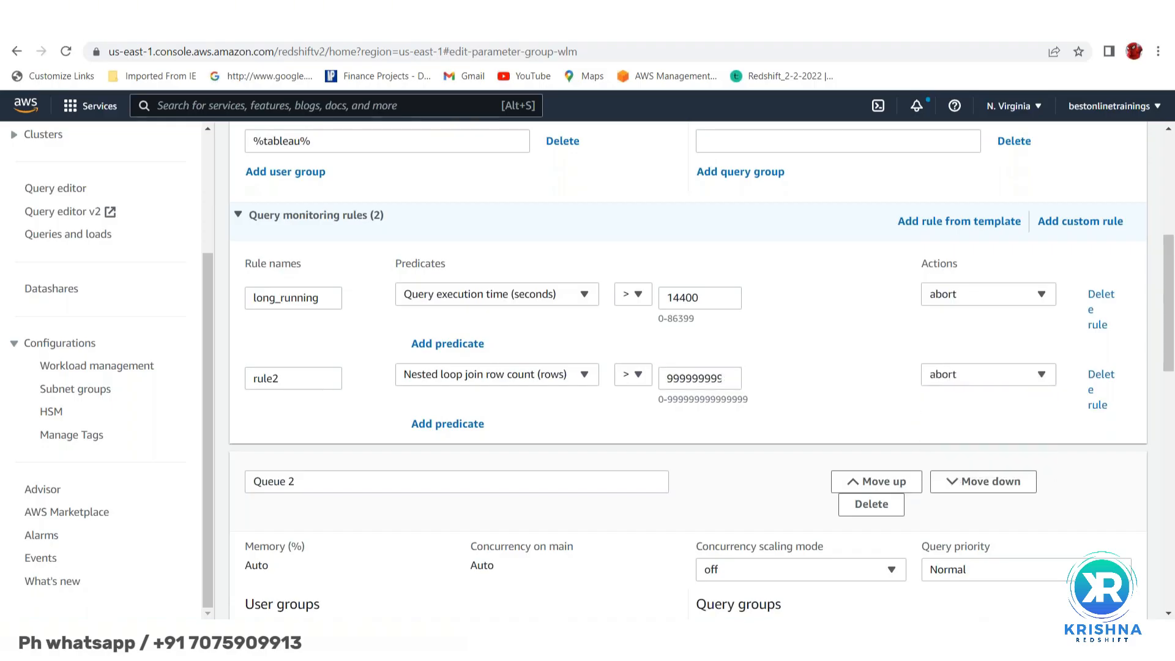
pyautogui.scroll(-1, 819, 369)
pyautogui.scroll(6, 817, 363)
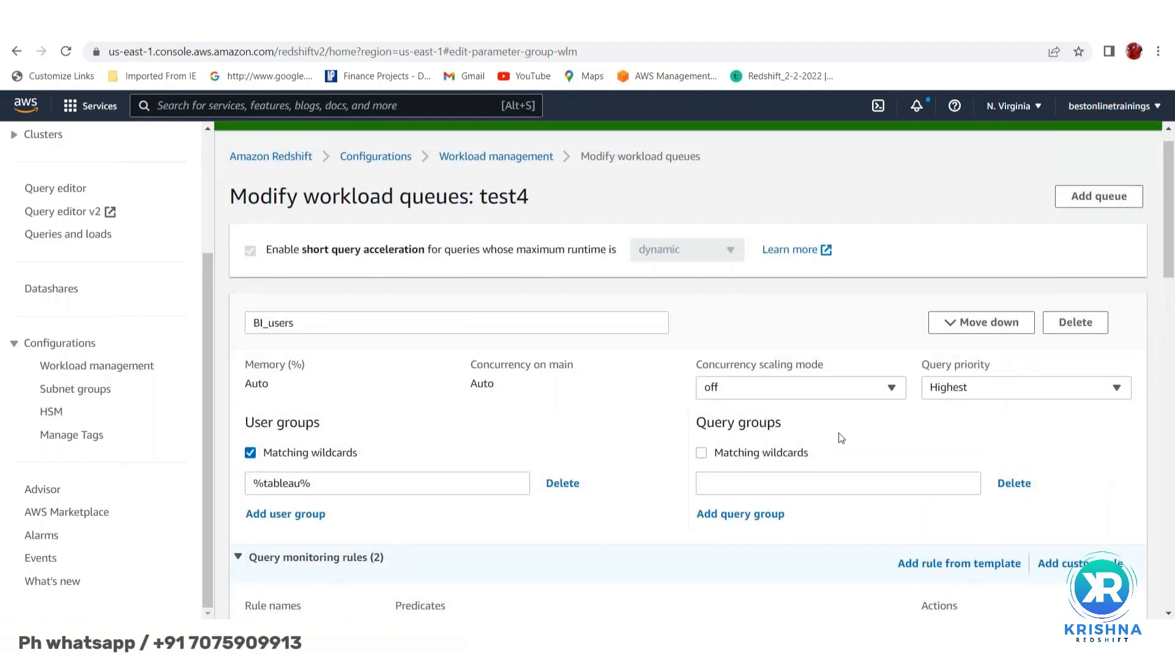
pyautogui.scroll(-5, 839, 433)
pyautogui.scroll(-1, 806, 448)
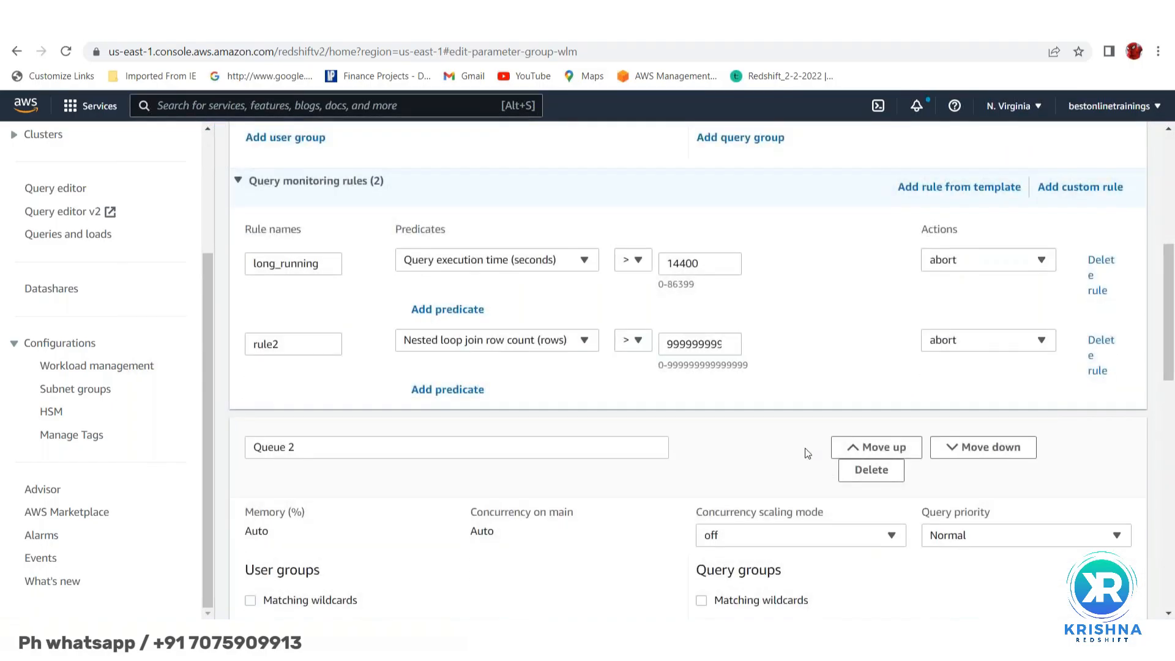
pyautogui.scroll(-3, 806, 448)
# - Rename Queue 2 to Batch_queue and set its query priority to High
pyautogui.click(328, 288)
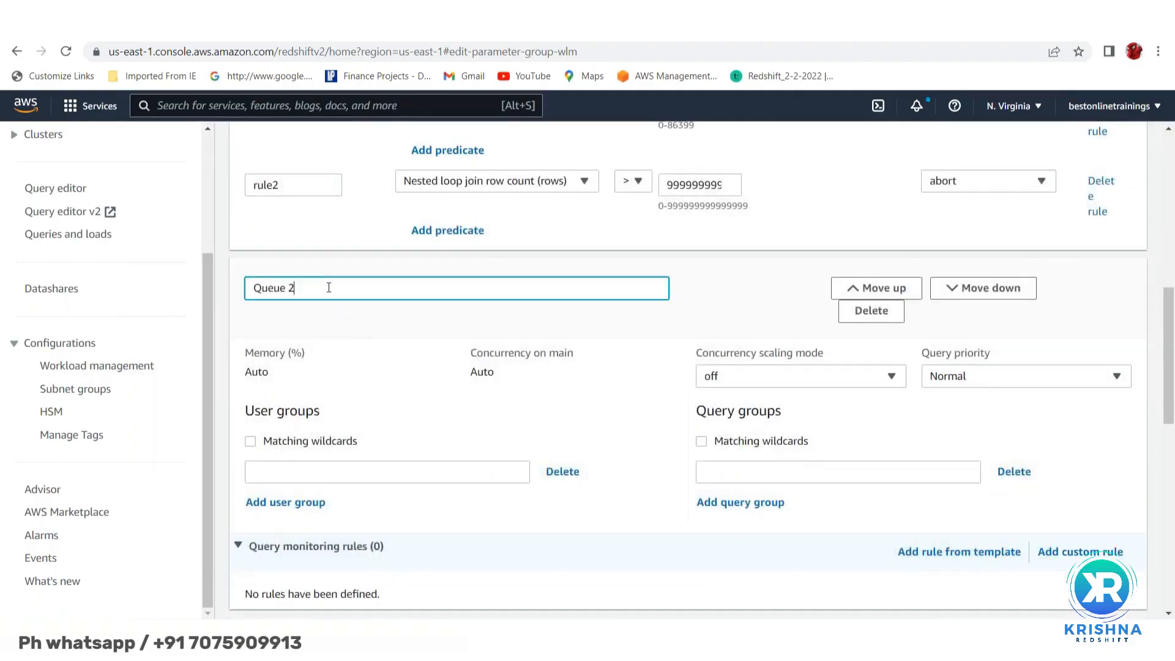
pyautogui.press('BackSpace')
pyautogui.press('BackSpace')
pyautogui.press('BackSpace')
pyautogui.press('BackSpace')
pyautogui.press('BackSpace')
pyautogui.press('BackSpace')
pyautogui.press('BackSpace')
pyautogui.write('ETL')
pyautogui.press('BackSpace')
pyautogui.press('BackSpace')
pyautogui.press('BackSpace')
pyautogui.write('Batch')
pyautogui.write('_u')
pyautogui.write('queue')
pyautogui.scroll(-1, 349, 323)
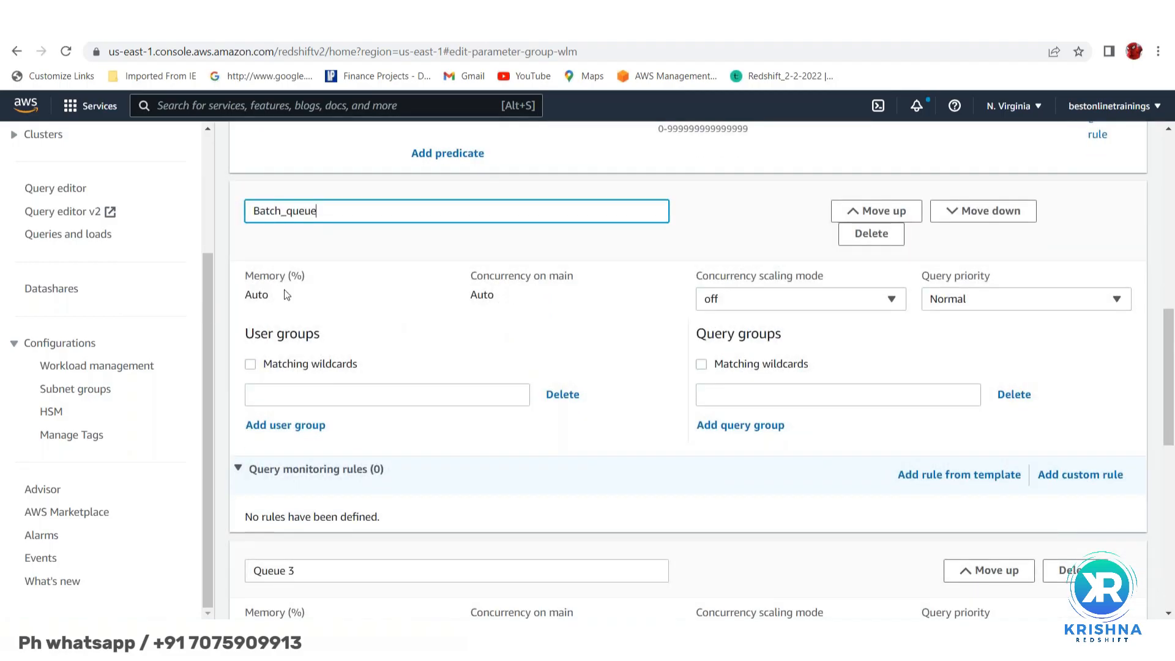
pyautogui.click(979, 303)
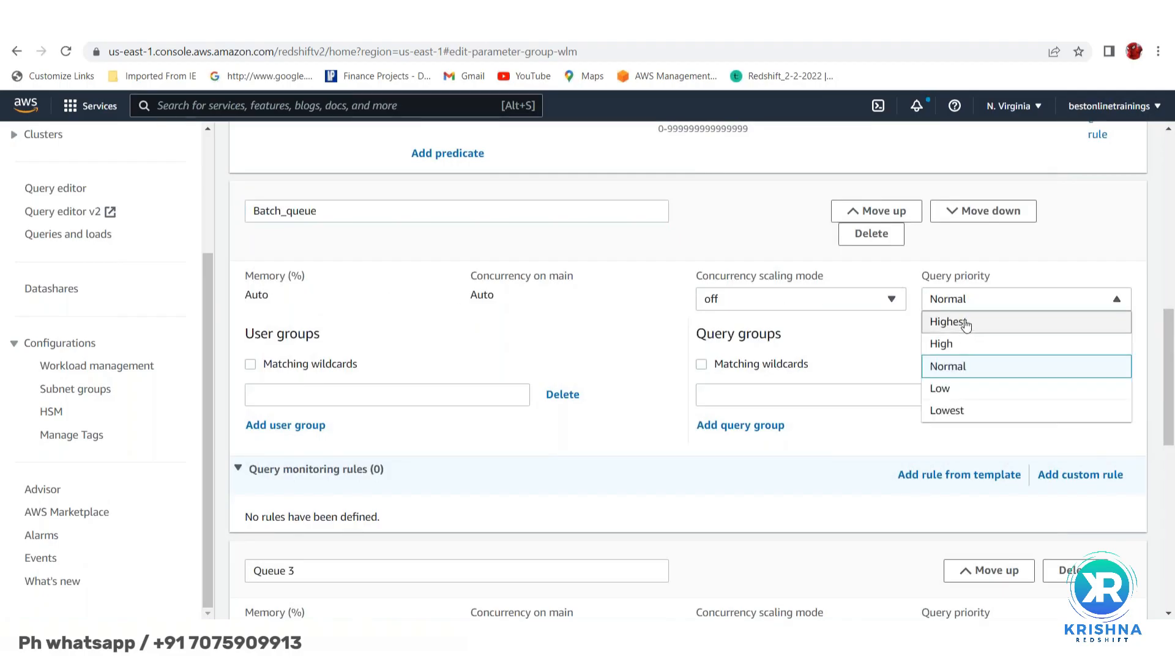
pyautogui.click(990, 346)
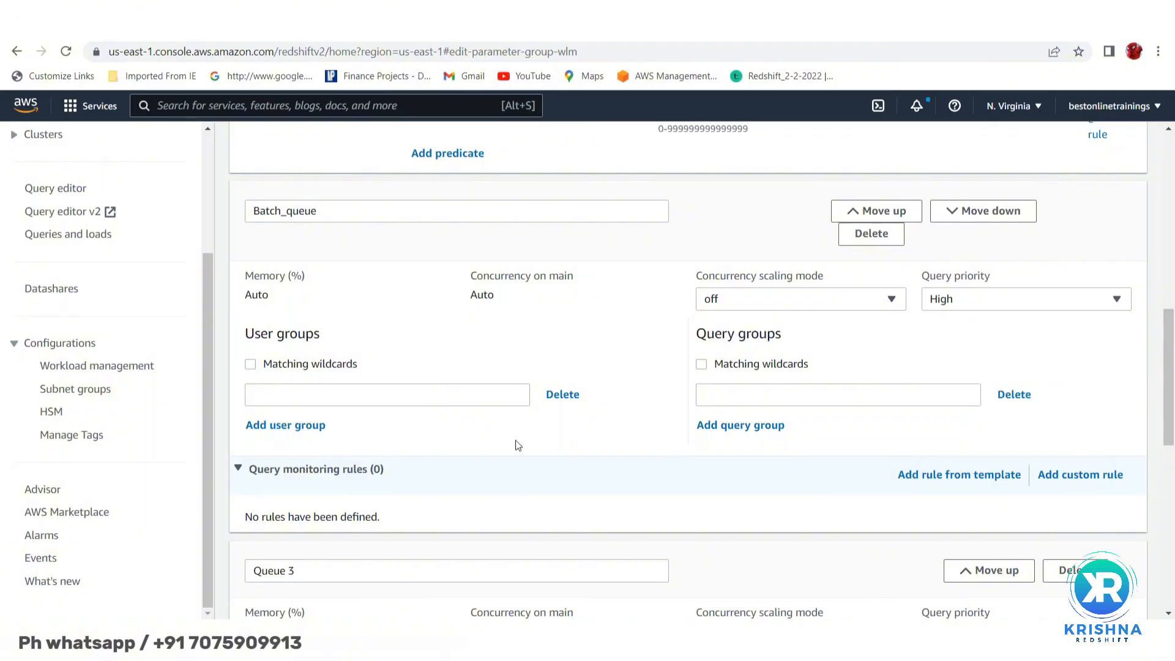
# - Enable wildcard matching, add user group %batch%, and collapse the monitoring rules section
pyautogui.click(276, 397)
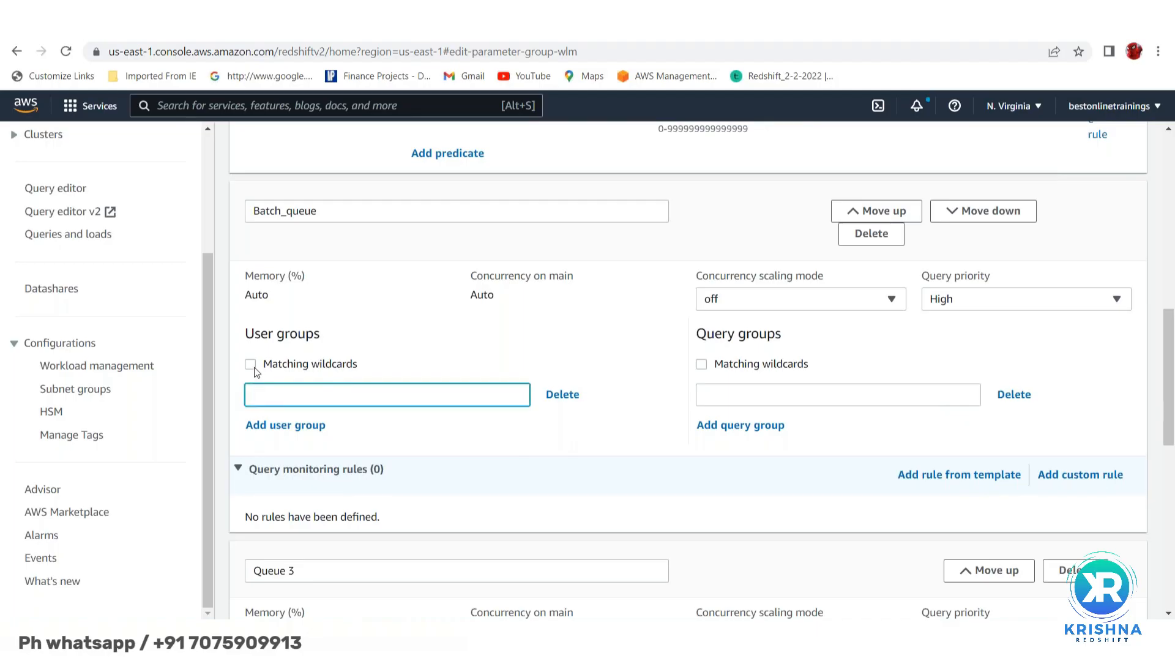
pyautogui.click(251, 365)
pyautogui.click(268, 401)
pyautogui.write('%batch%')
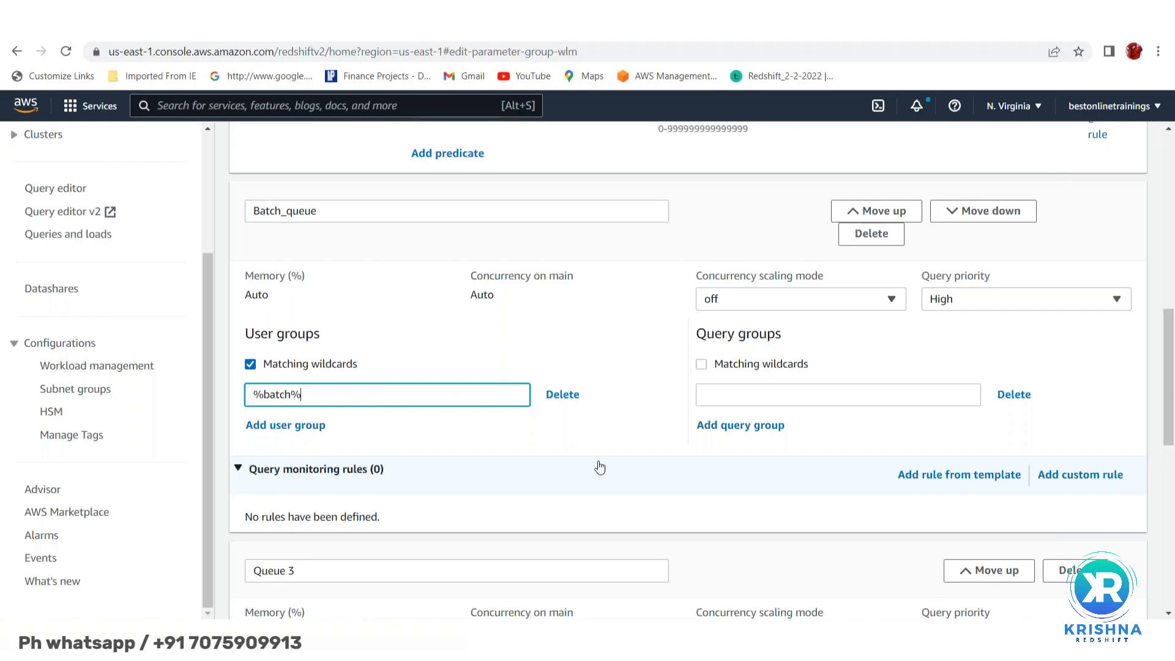
pyautogui.scroll(-2, 598, 467)
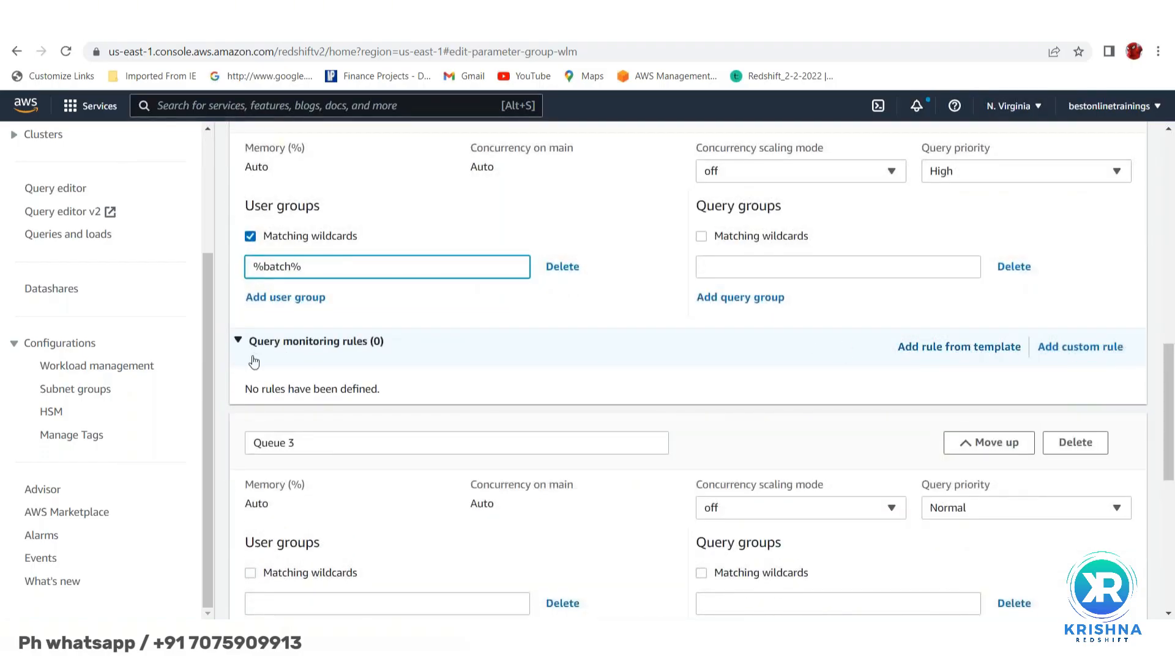
pyautogui.click(238, 342)
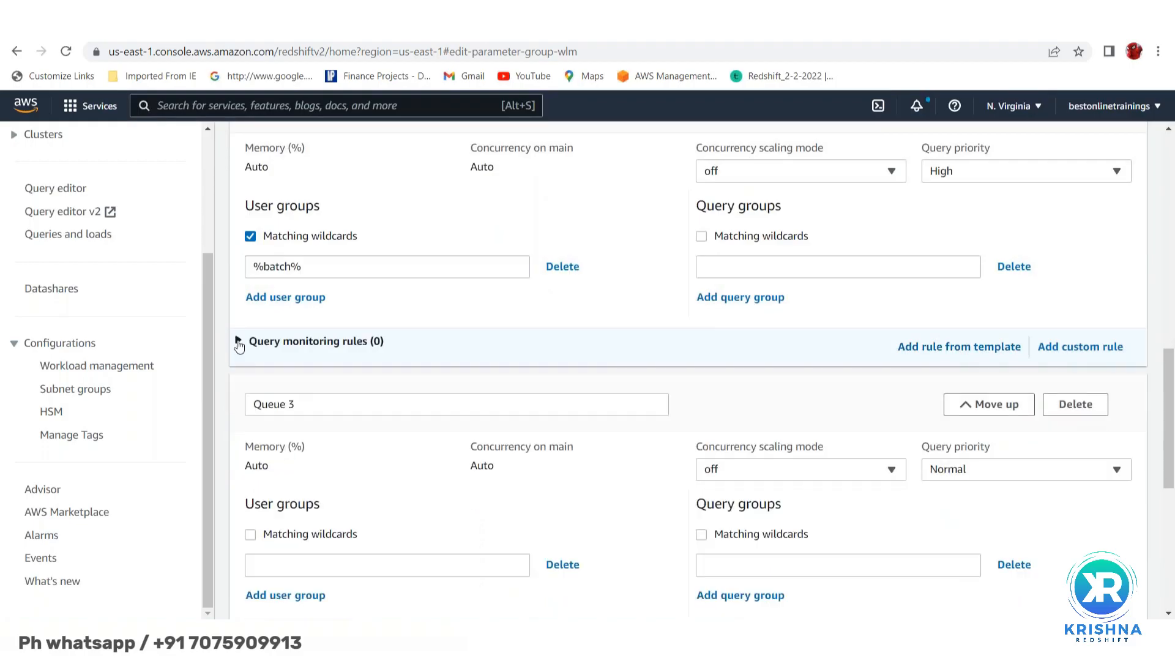
pyautogui.doubleClick(238, 343)
# - Browse Batch_queue's predefined rule templates and dismiss them without adding any
pyautogui.click(953, 349)
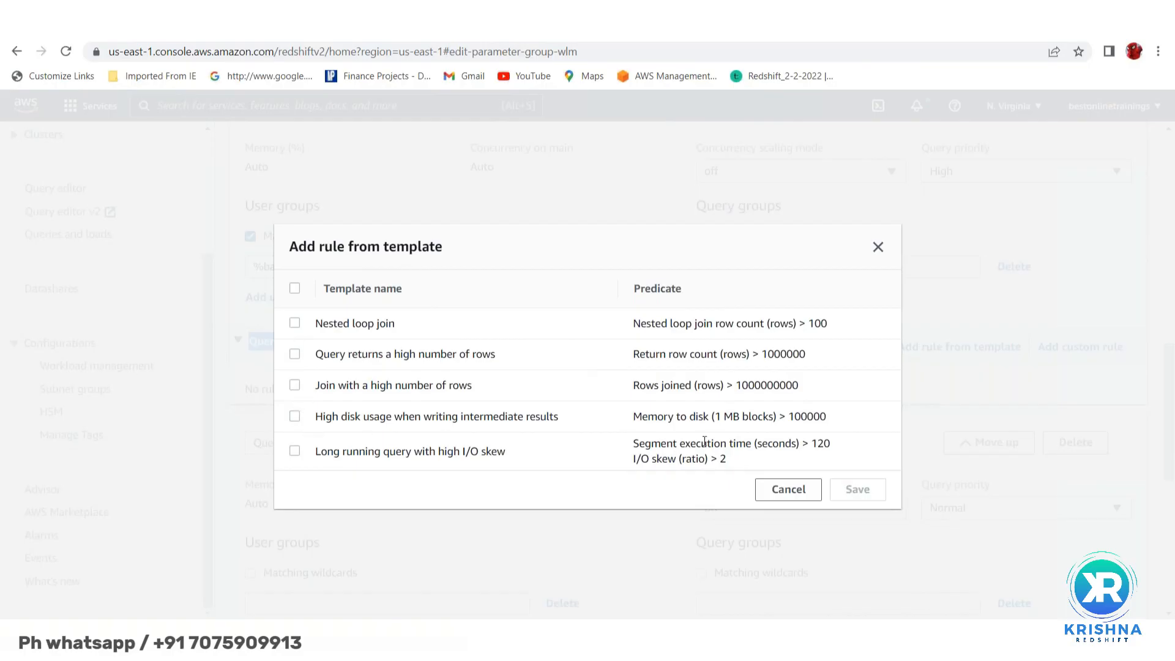
pyautogui.moveTo(711, 443); pyautogui.dragTo(268, 371)
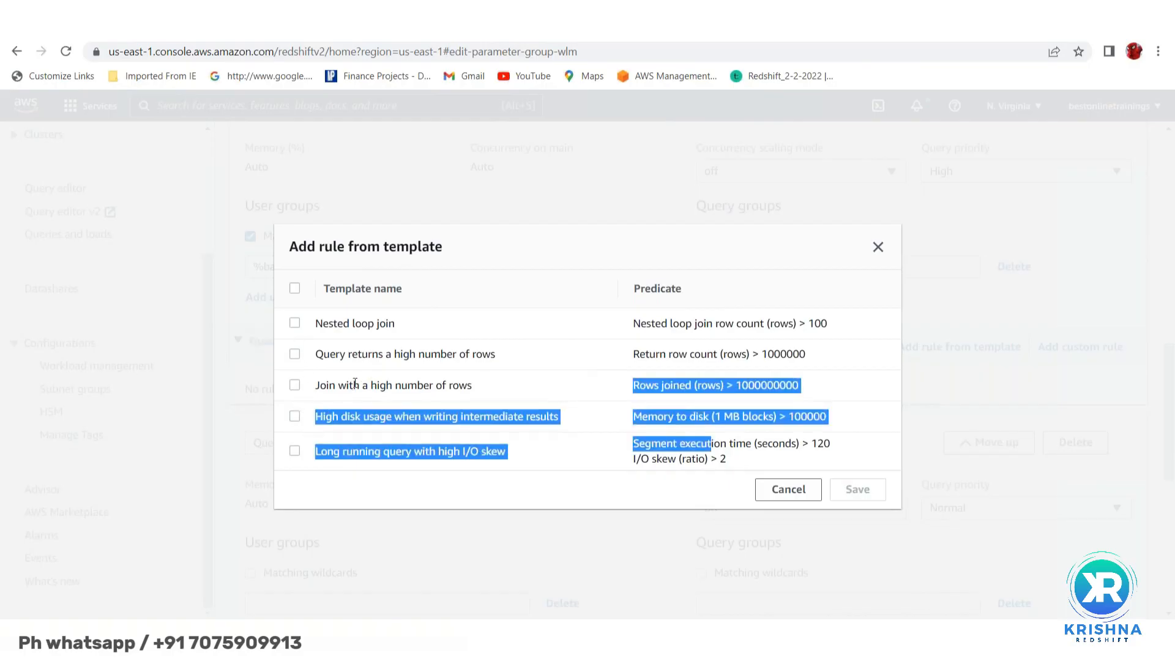
pyautogui.click(273, 403)
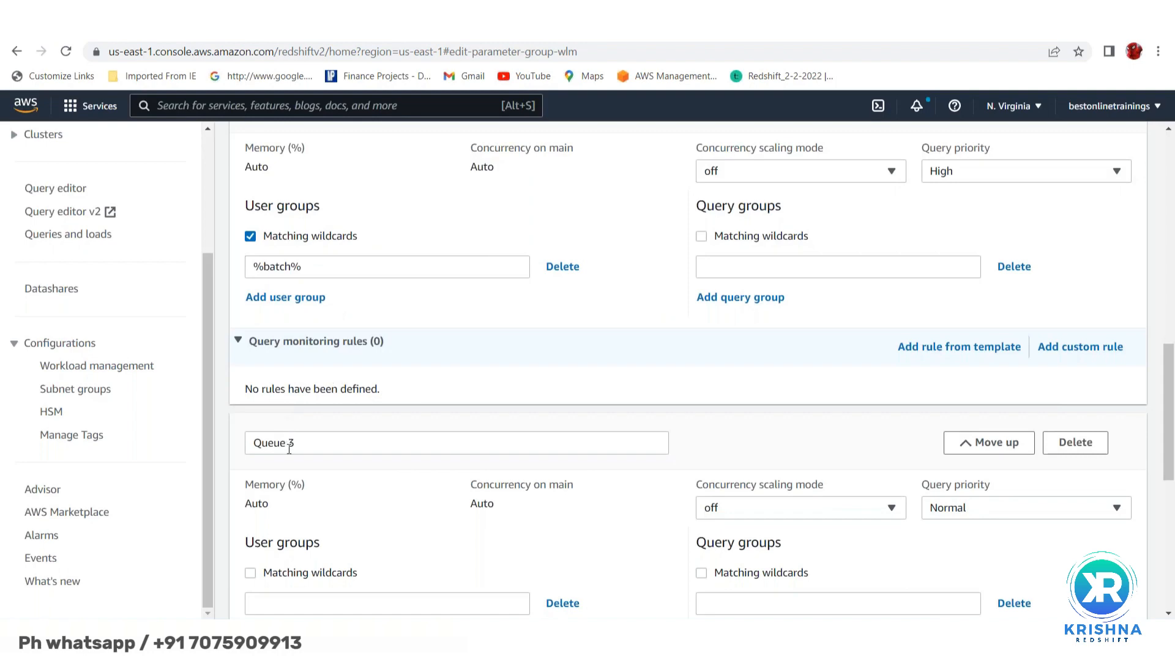
pyautogui.scroll(-1, 449, 320)
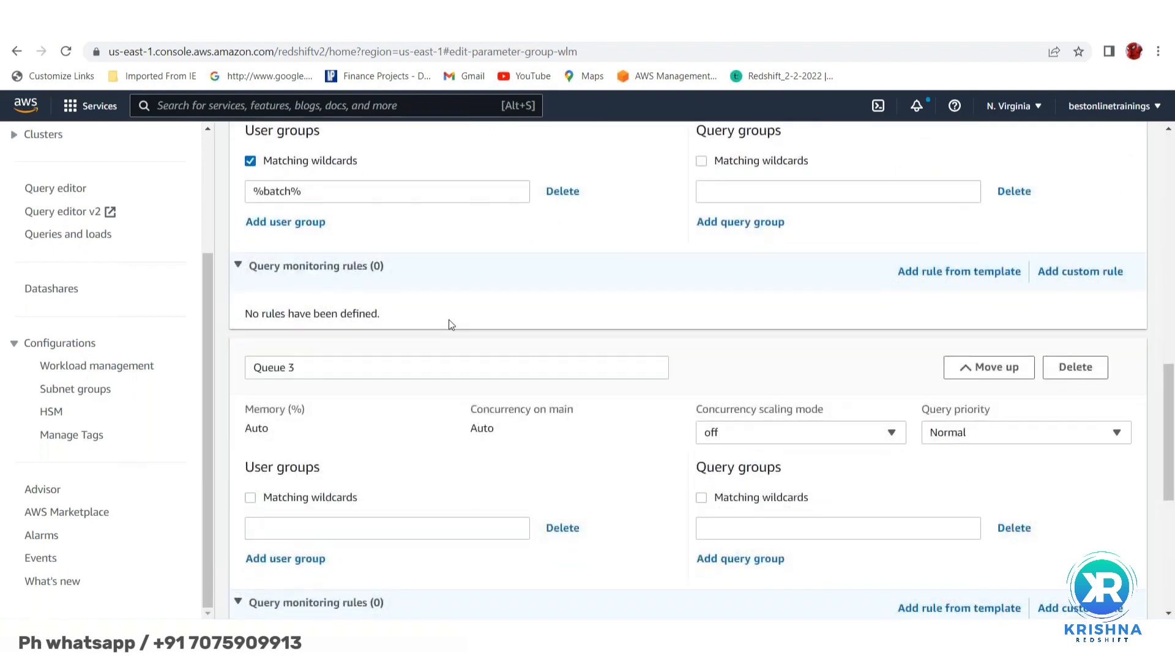
# - Add a custom rule long_running with a query execution time threshold of 14400 seconds
pyautogui.click(1074, 273)
pyautogui.click(292, 353)
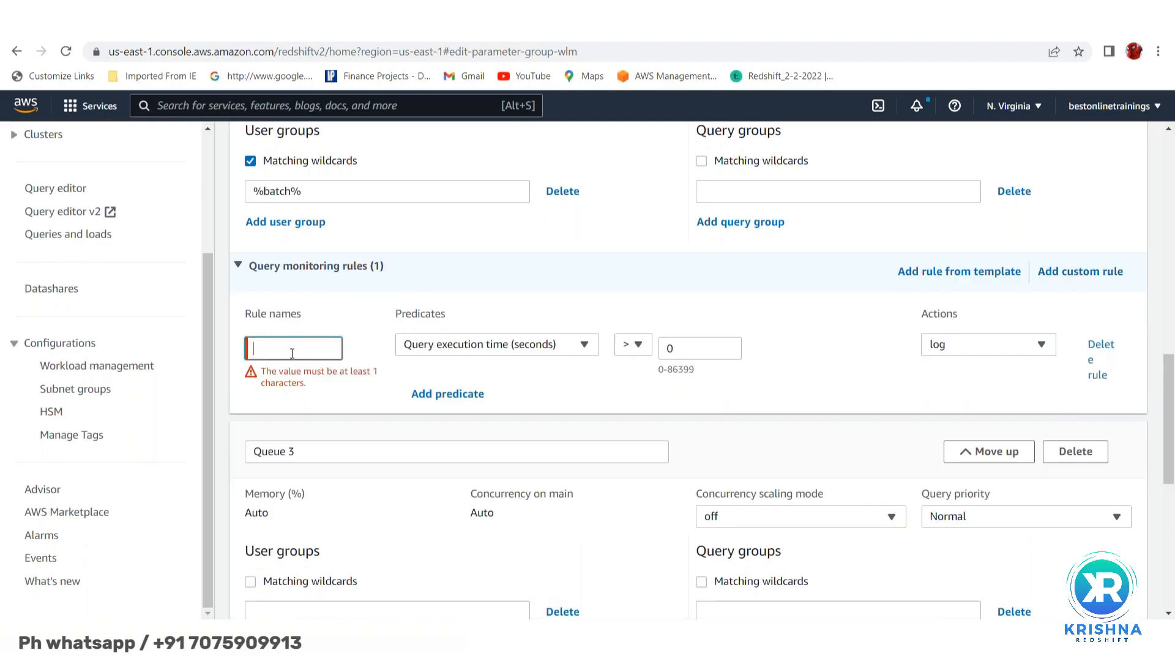
pyautogui.write('long_running')
pyautogui.click(685, 348)
pyautogui.press('BackSpace')
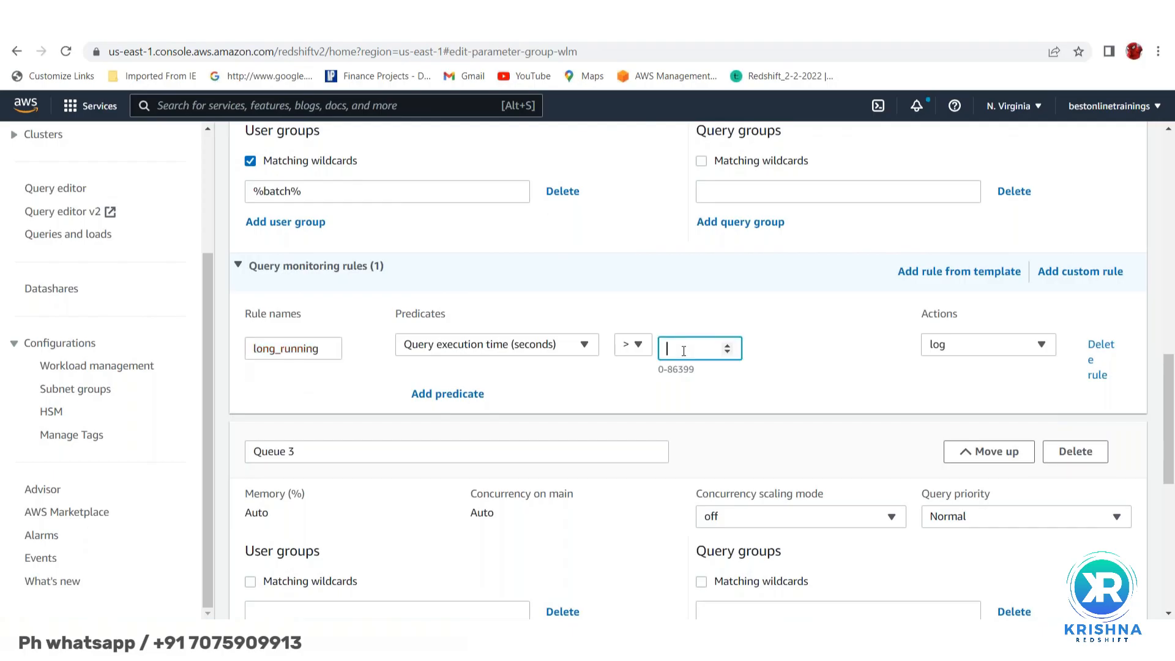
pyautogui.write('144000')
pyautogui.press('BackSpace')
# - Make long_running change query priority to Lowest
pyautogui.click(965, 350)
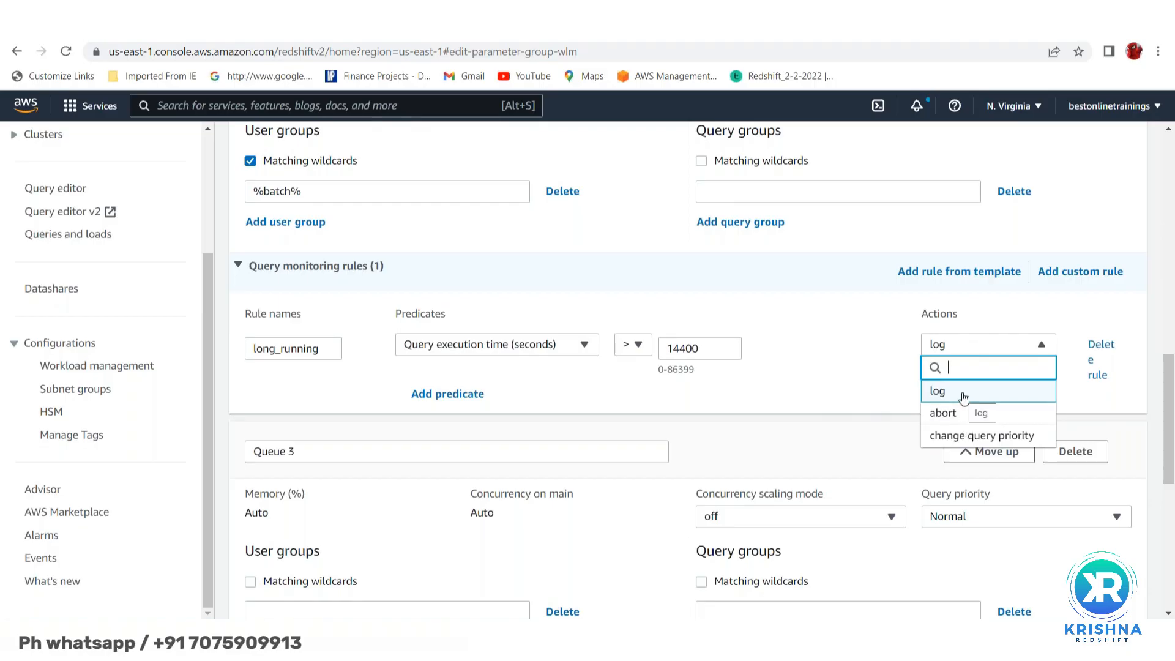
pyautogui.click(955, 436)
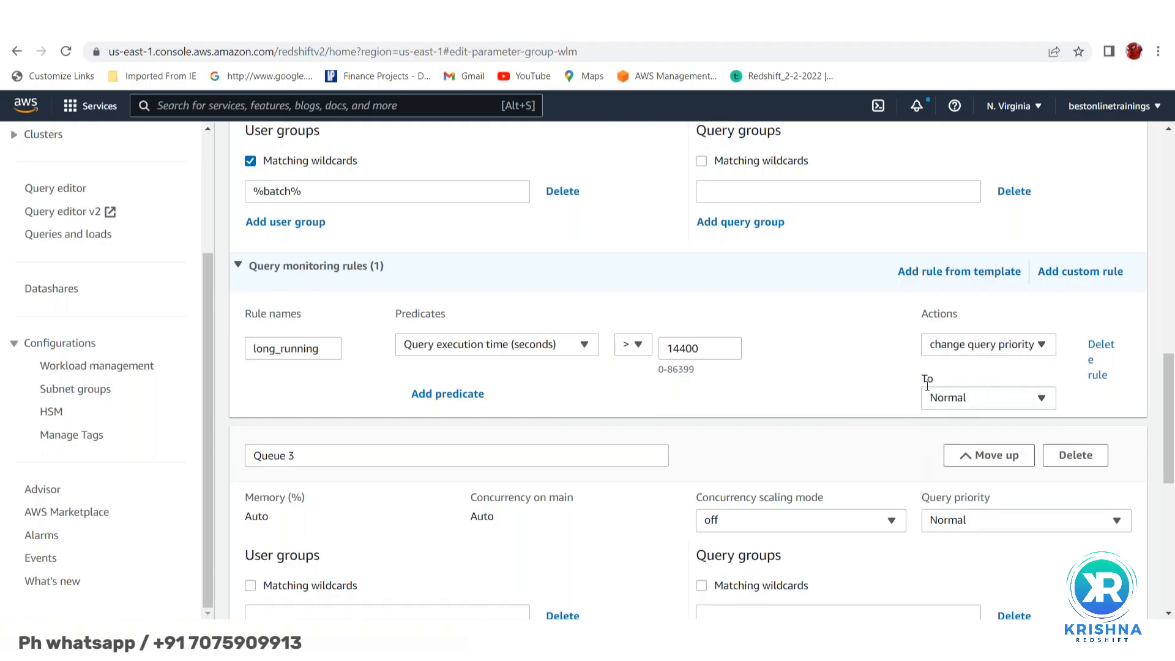
pyautogui.click(1043, 402)
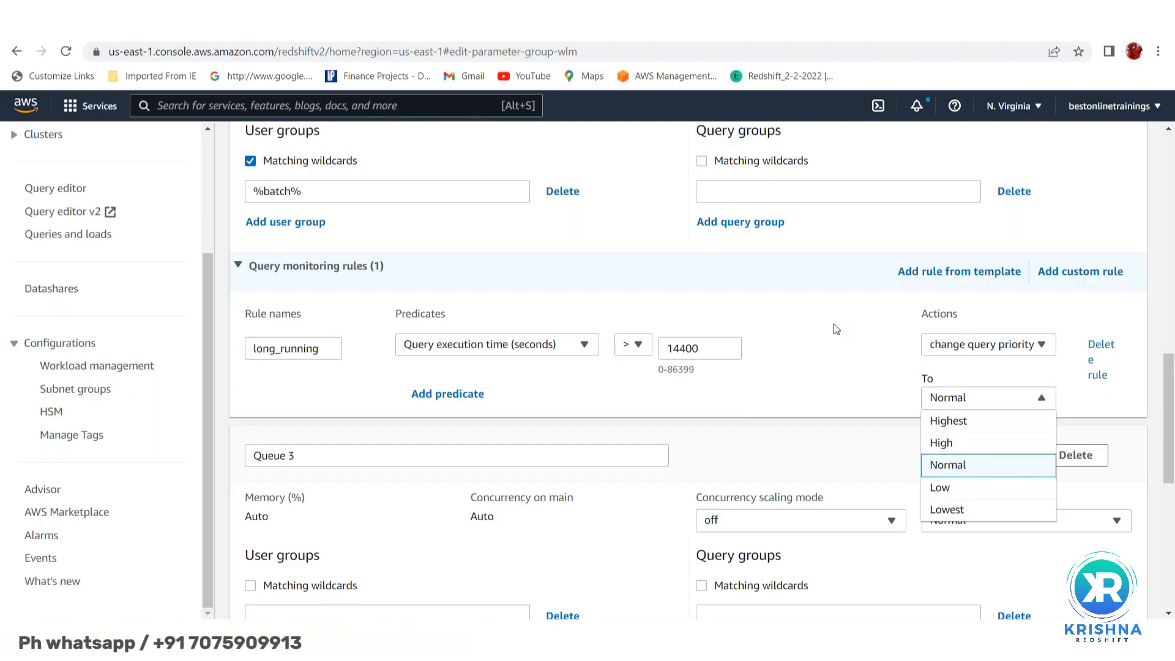
pyautogui.scroll(2, 835, 328)
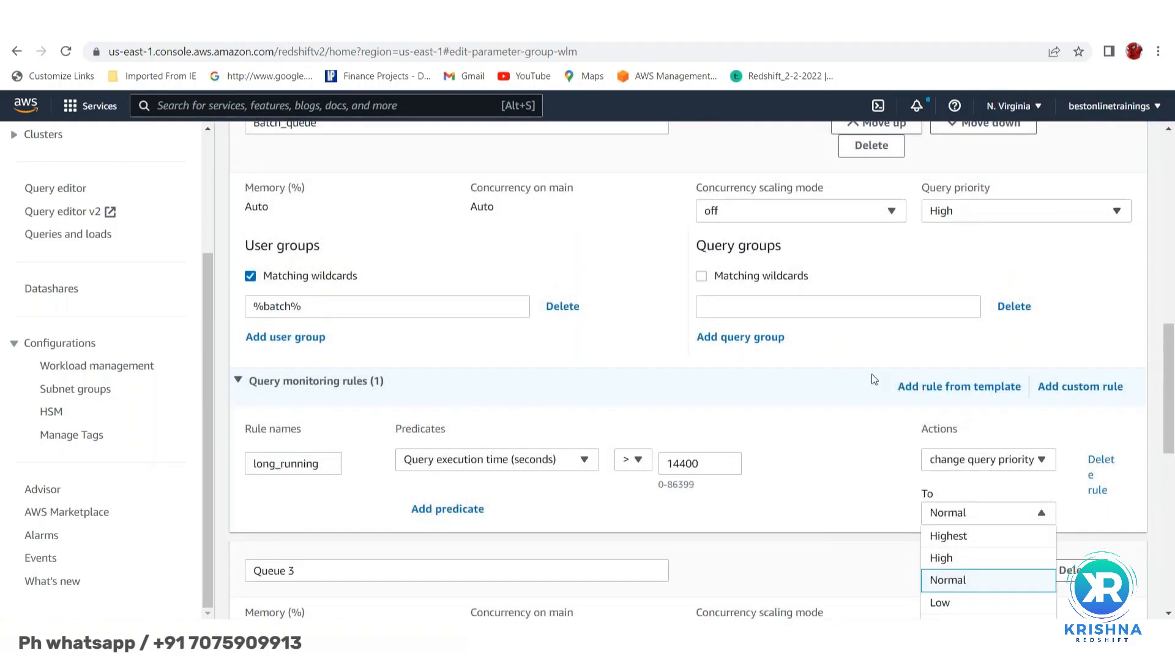
pyautogui.scroll(-2, 872, 373)
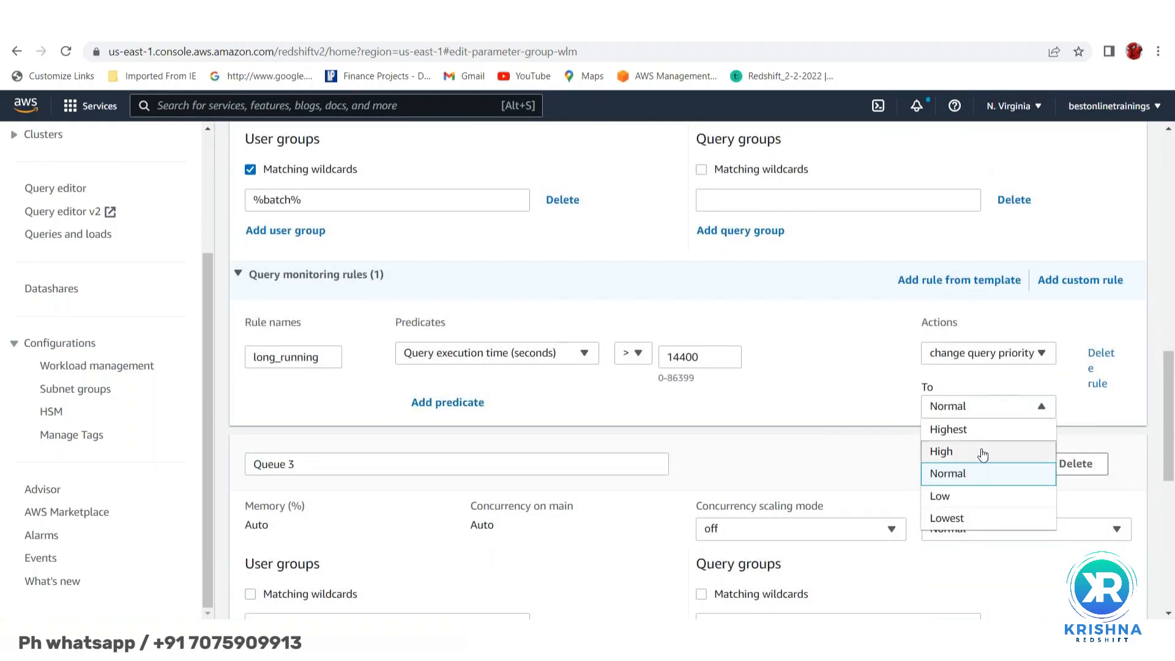
pyautogui.scroll(-1, 973, 478)
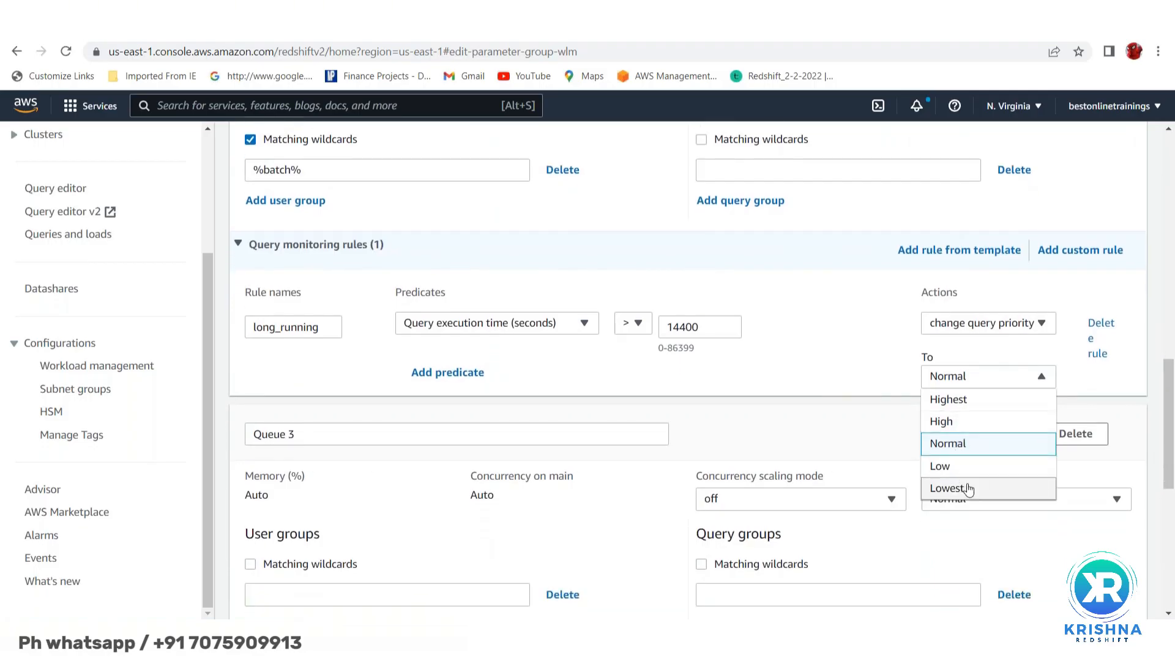
pyautogui.click(967, 488)
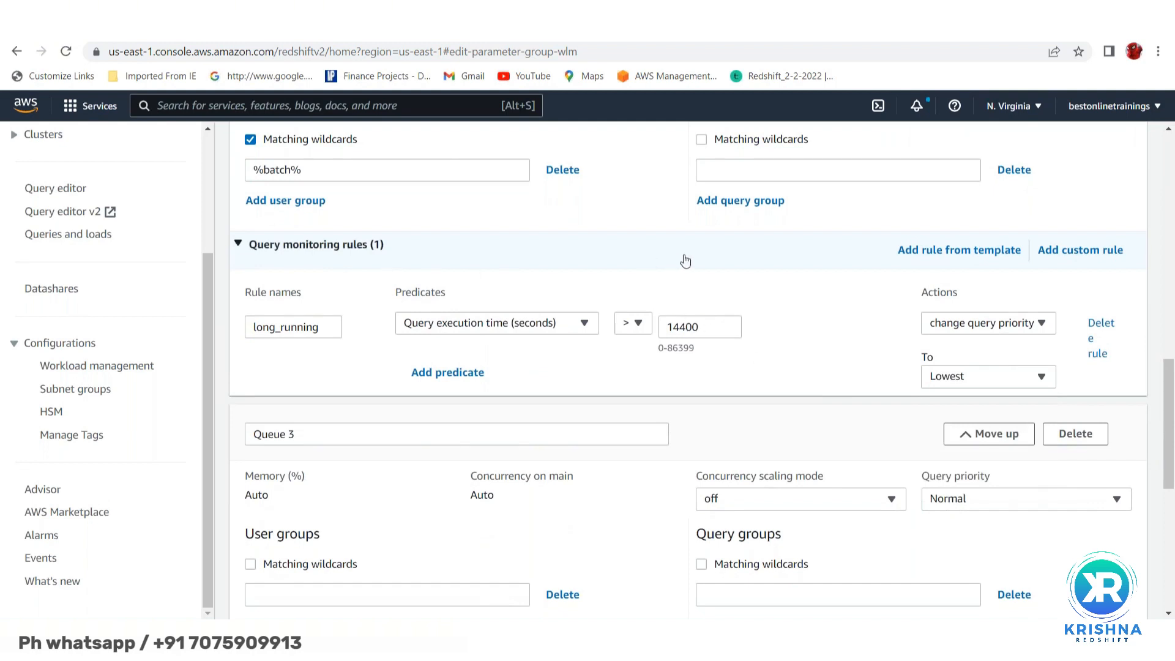
pyautogui.scroll(2, 725, 261)
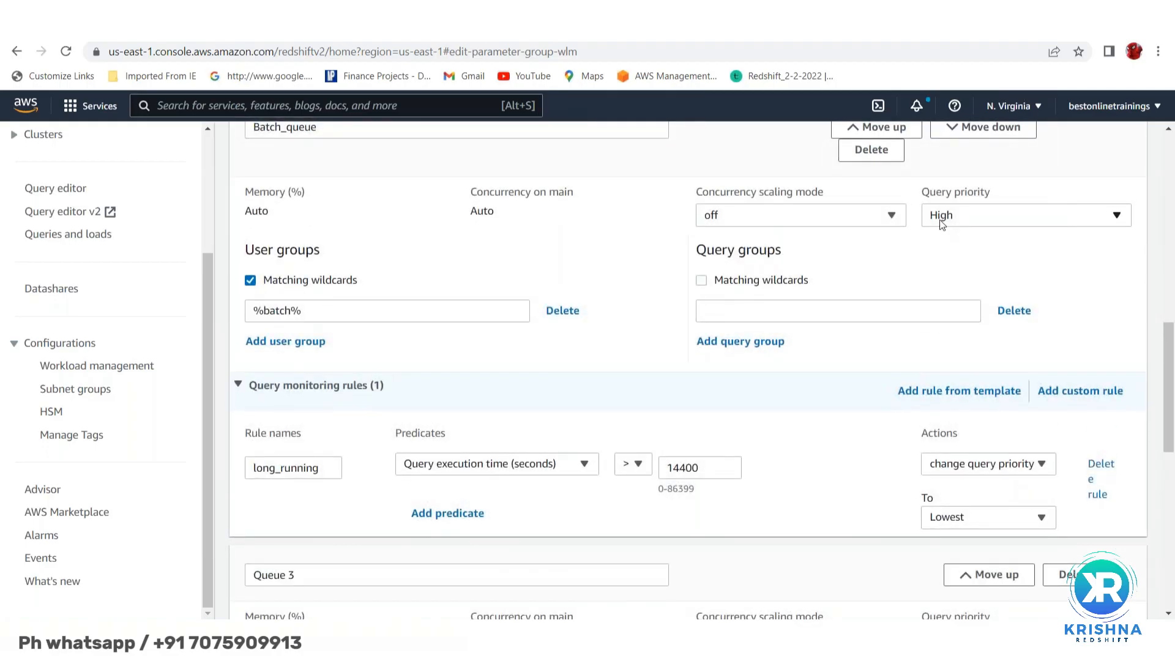
pyautogui.scroll(-2, 847, 467)
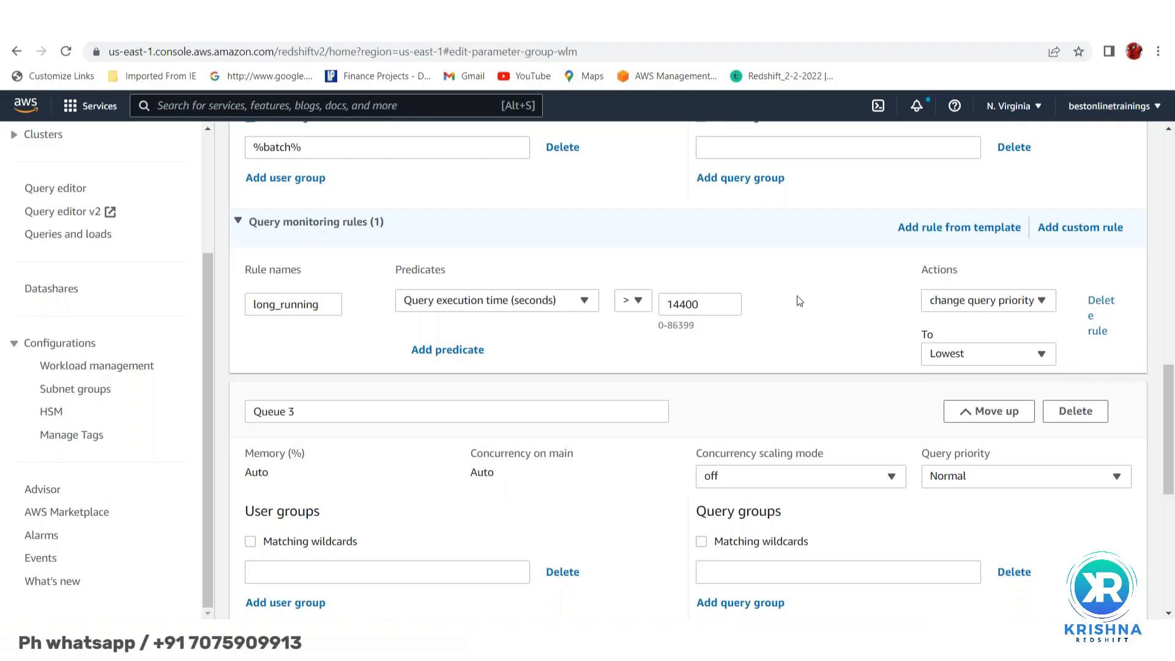
pyautogui.scroll(-2, 802, 308)
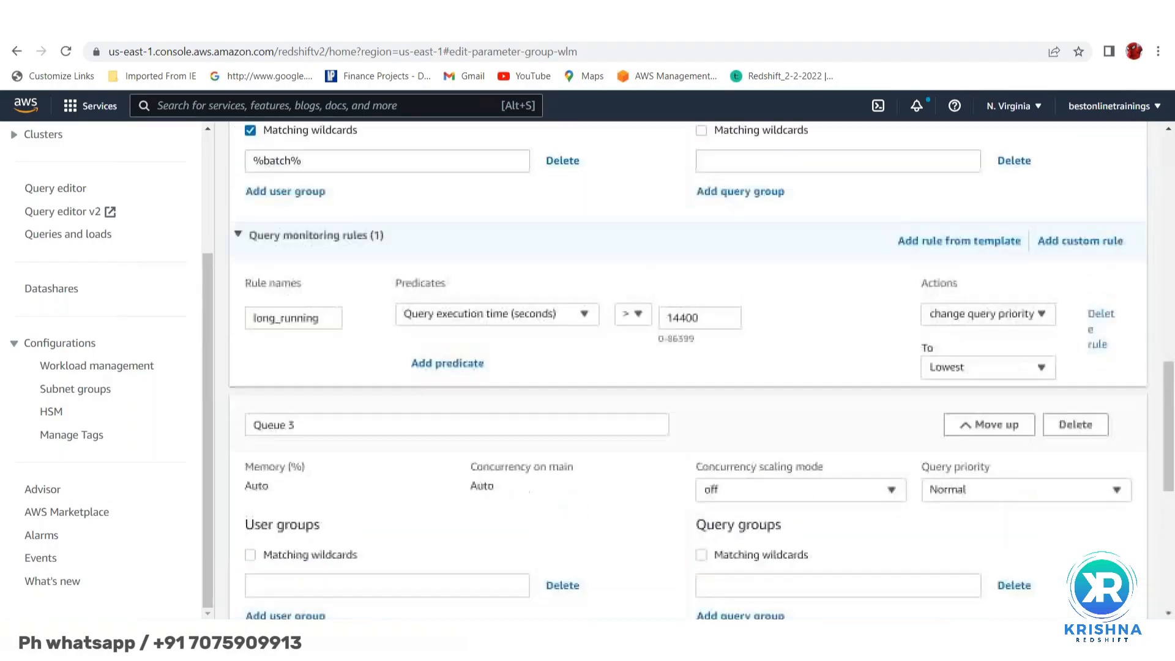
# - Rename Queue 3 to QA_queue
pyautogui.scroll(-3, 800, 306)
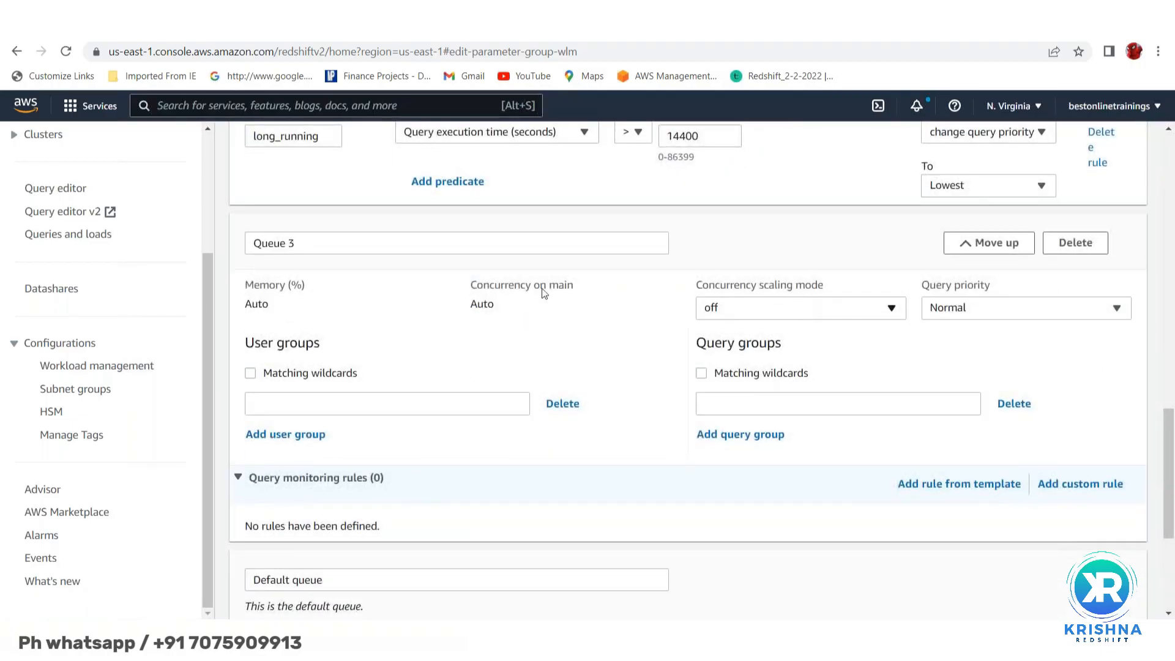
pyautogui.click(301, 248)
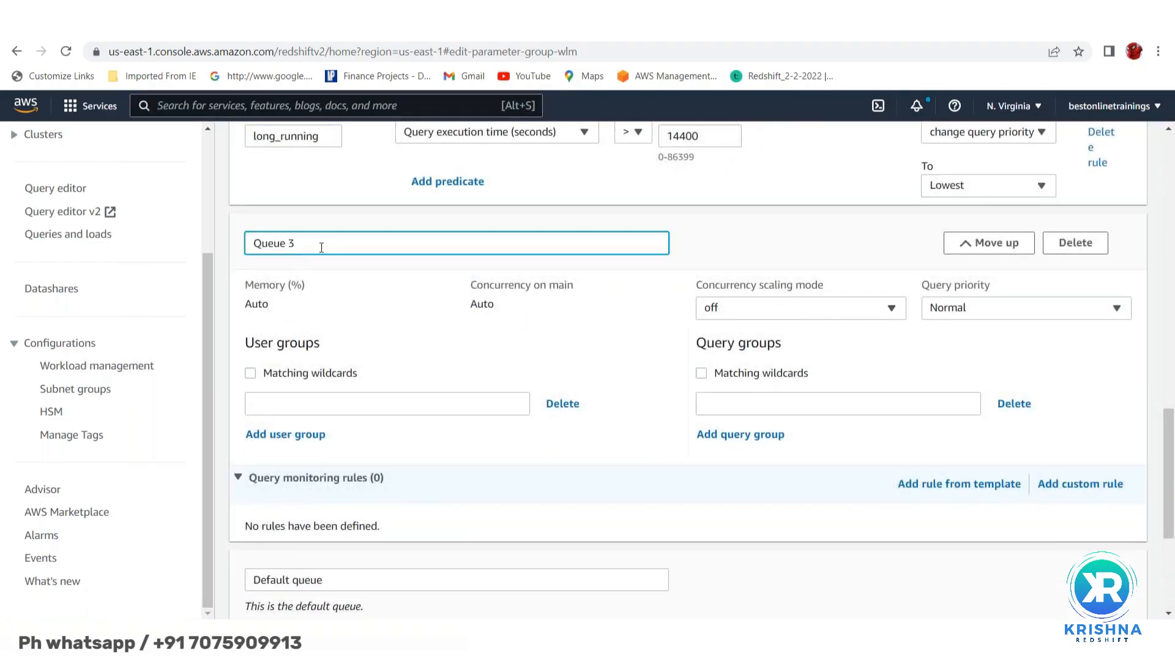
pyautogui.press('BackSpace')
pyautogui.press('BackSpace')
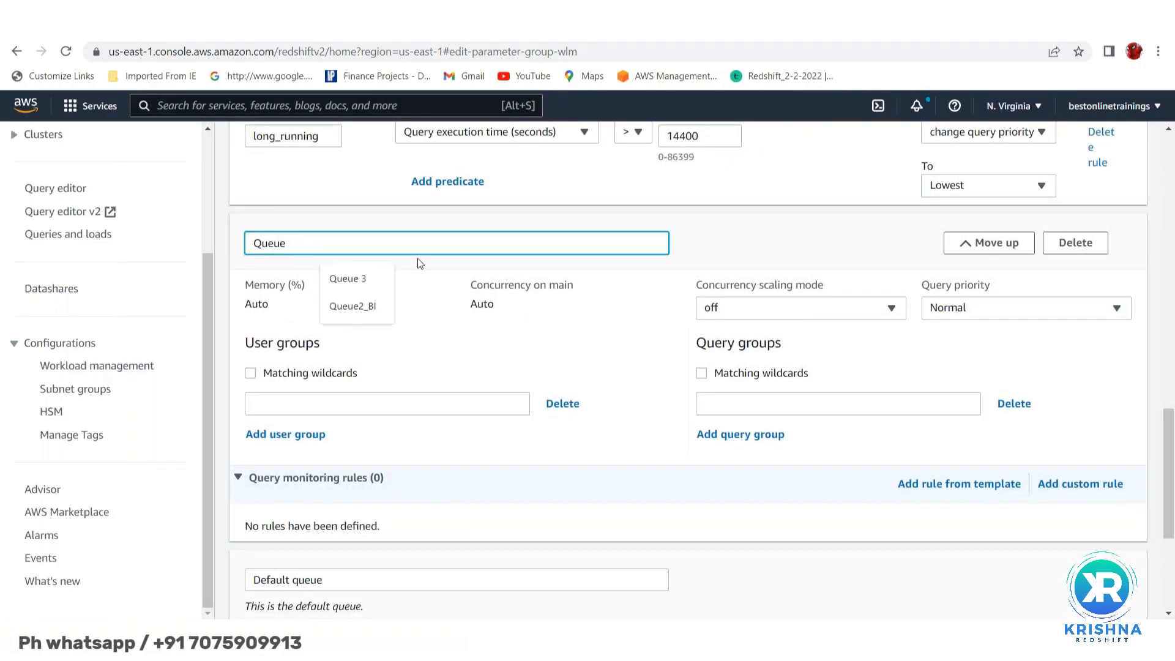
pyautogui.press('BackSpace')
pyautogui.press('BackSpace')
pyautogui.press('BackSpace')
pyautogui.press('BackSpace')
pyautogui.press('BackSpace')
pyautogui.write('QA')
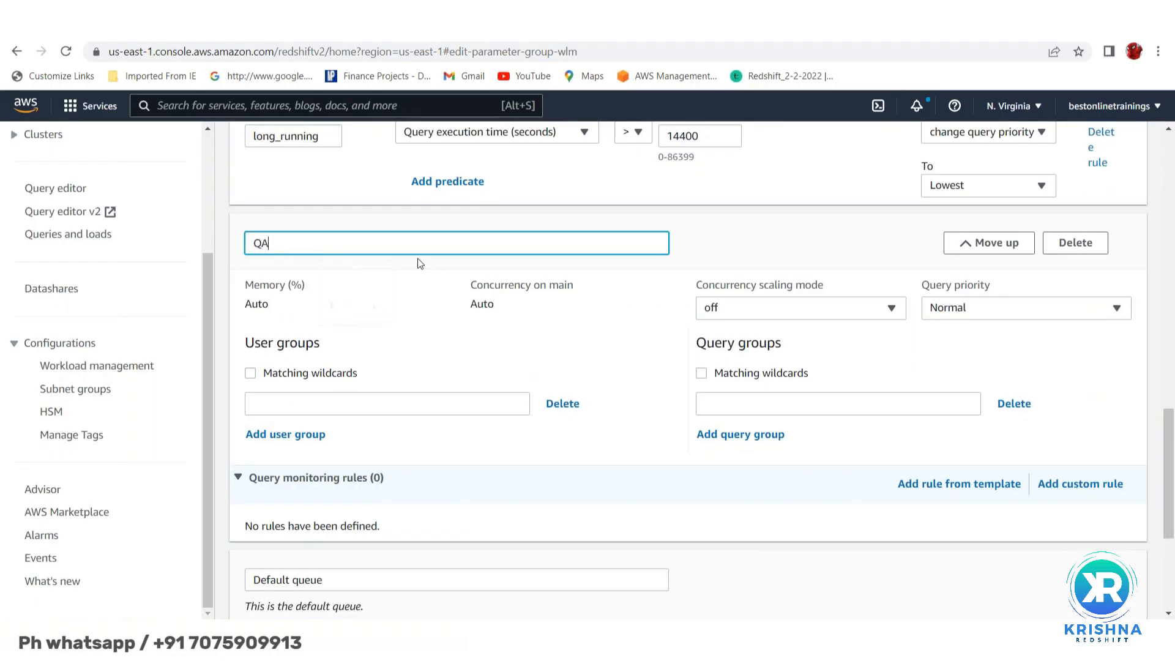
pyautogui.write('_queue')
# - Set QA_queue's query priority to Low and collapse its empty monitoring rules section
pyautogui.click(978, 316)
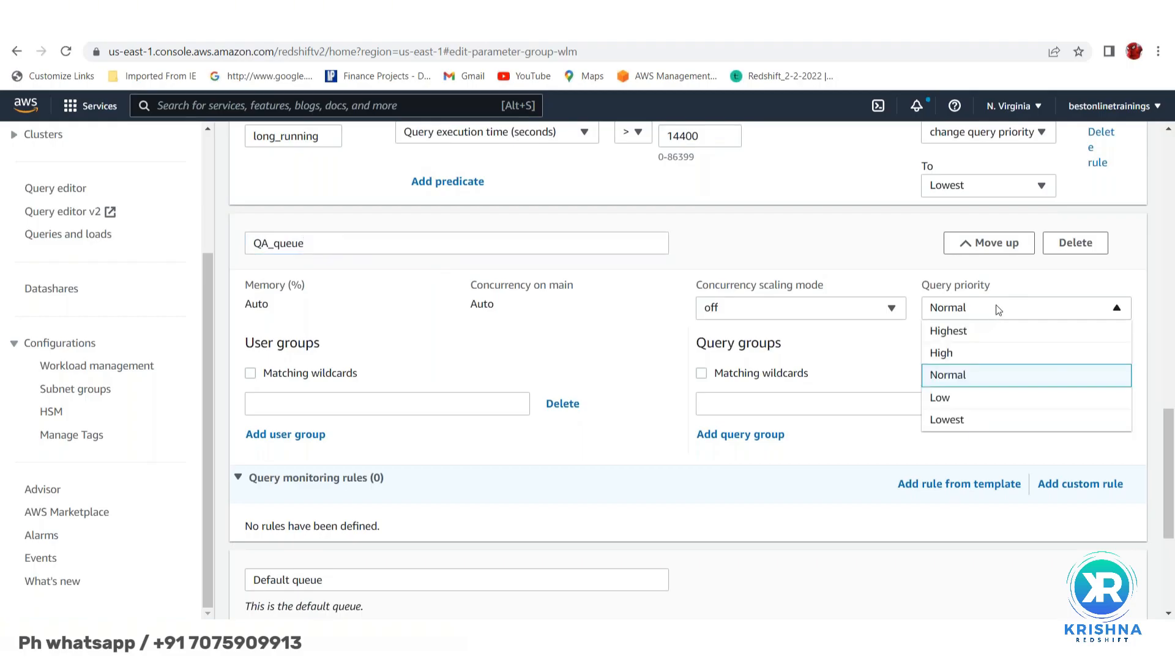
pyautogui.click(955, 402)
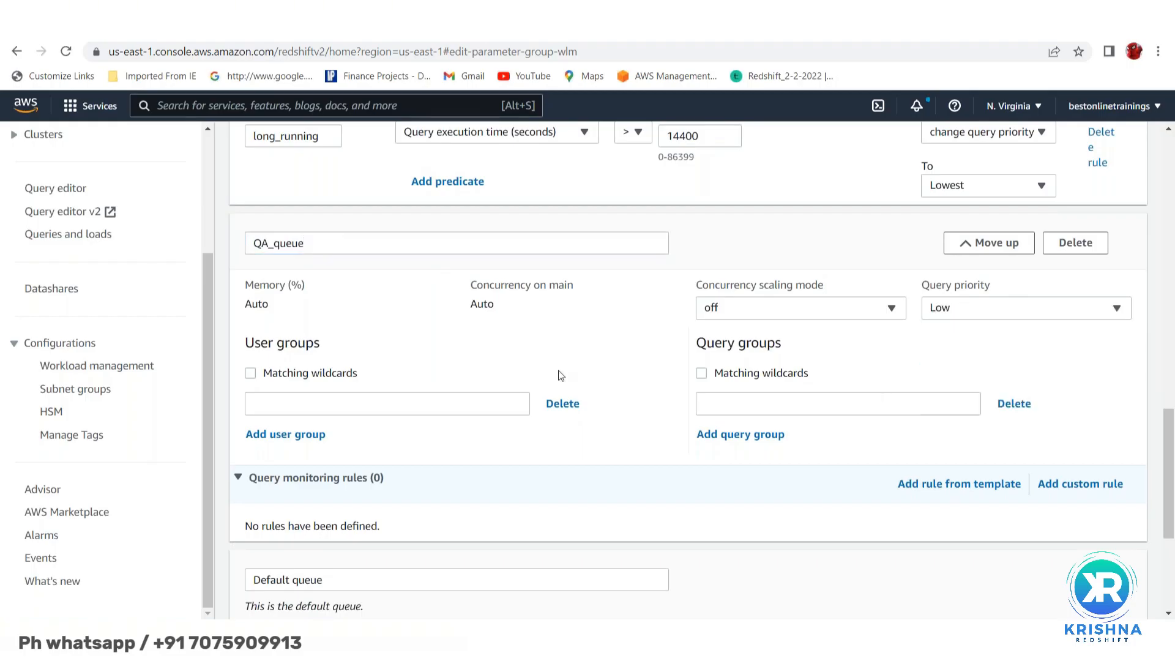
pyautogui.scroll(-1, 539, 343)
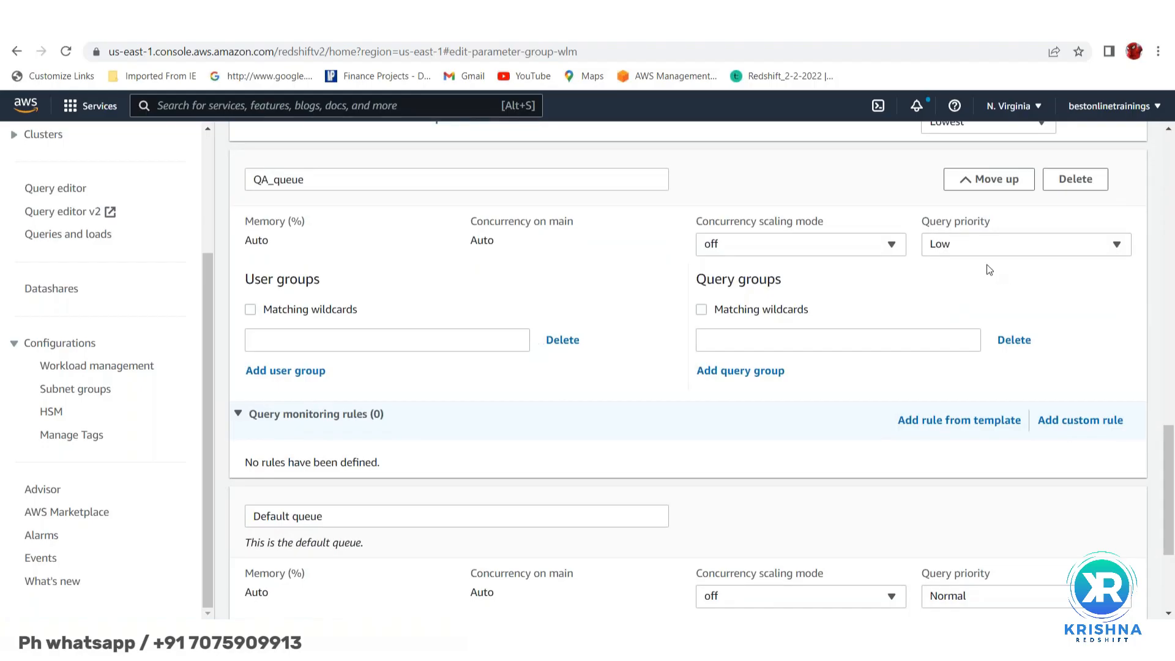
pyautogui.scroll(-1, 583, 396)
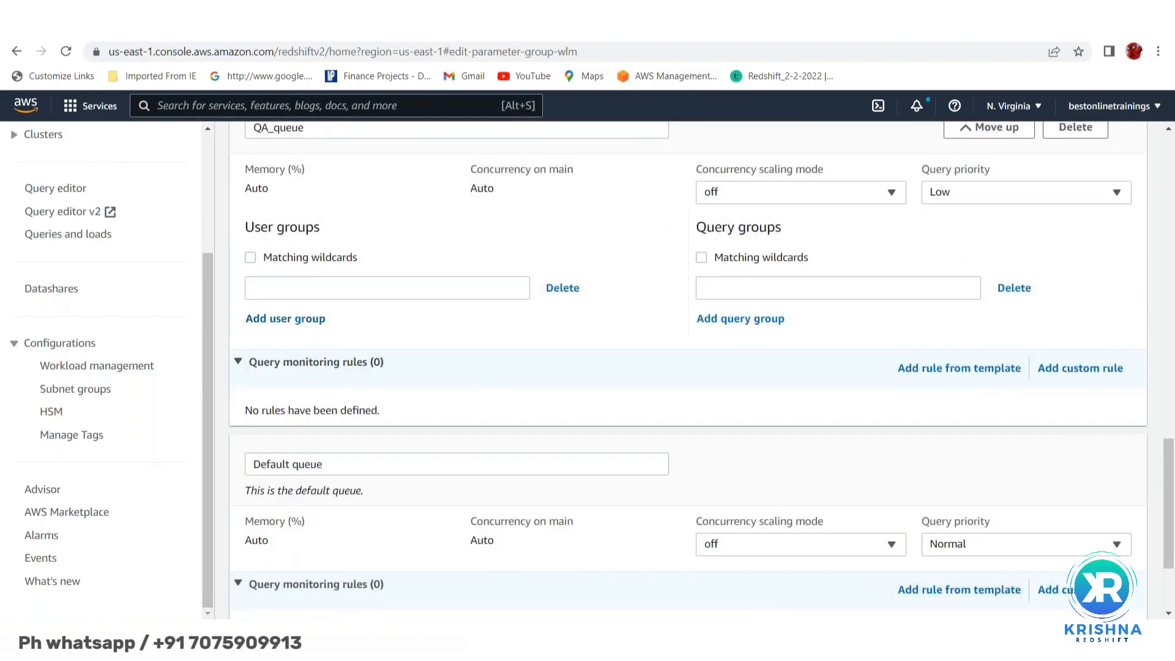
pyautogui.click(264, 365)
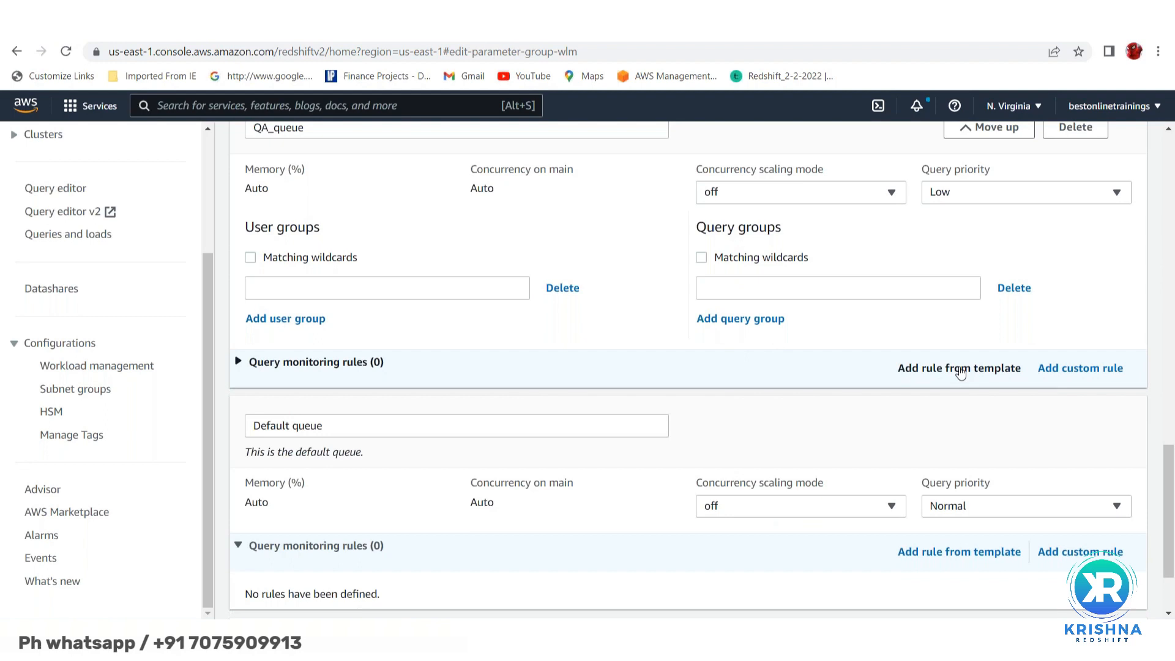
# - Add the Nested loop join and Query returns a high number of rows templates to QA_queue
pyautogui.click(959, 368)
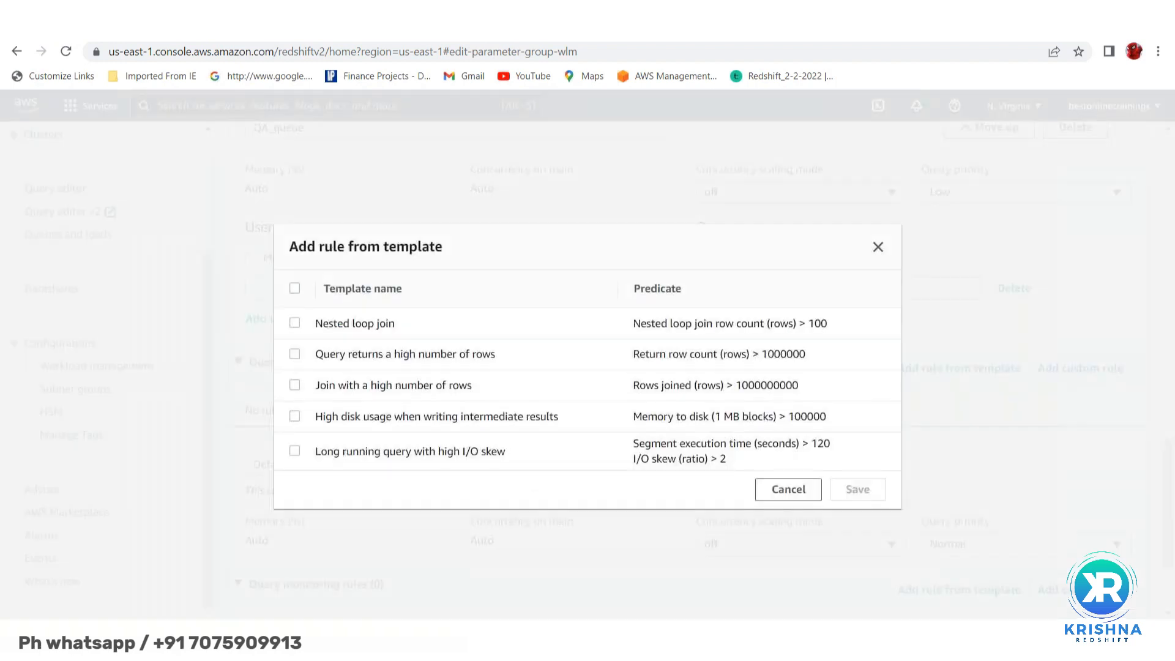
pyautogui.click(295, 324)
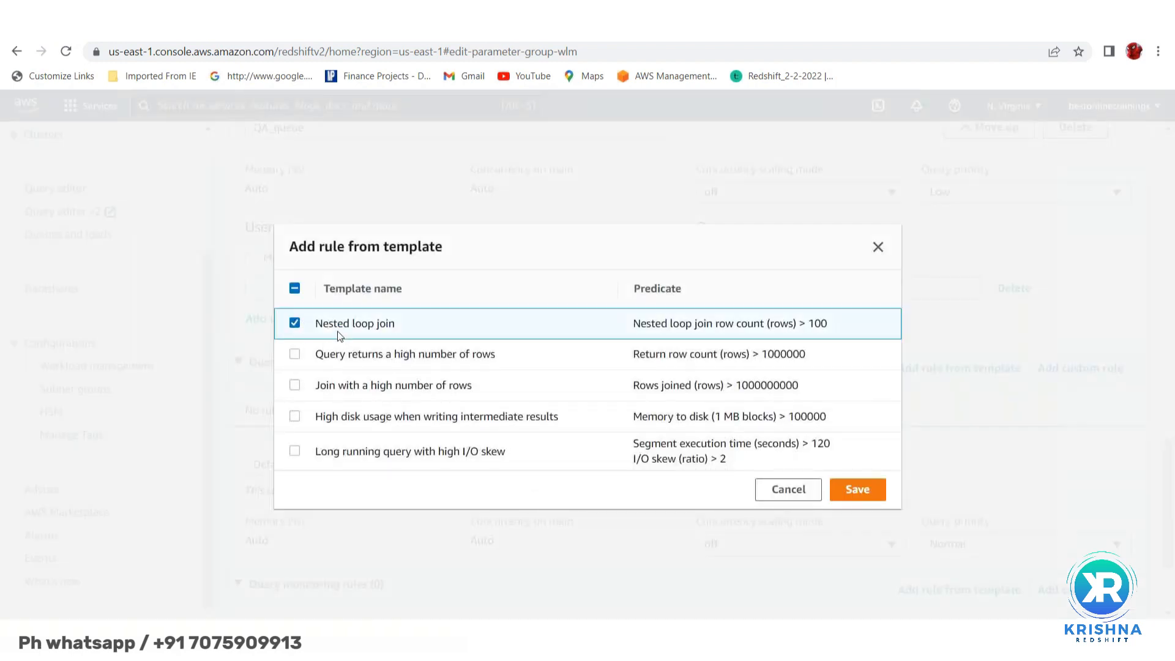
pyautogui.click(300, 356)
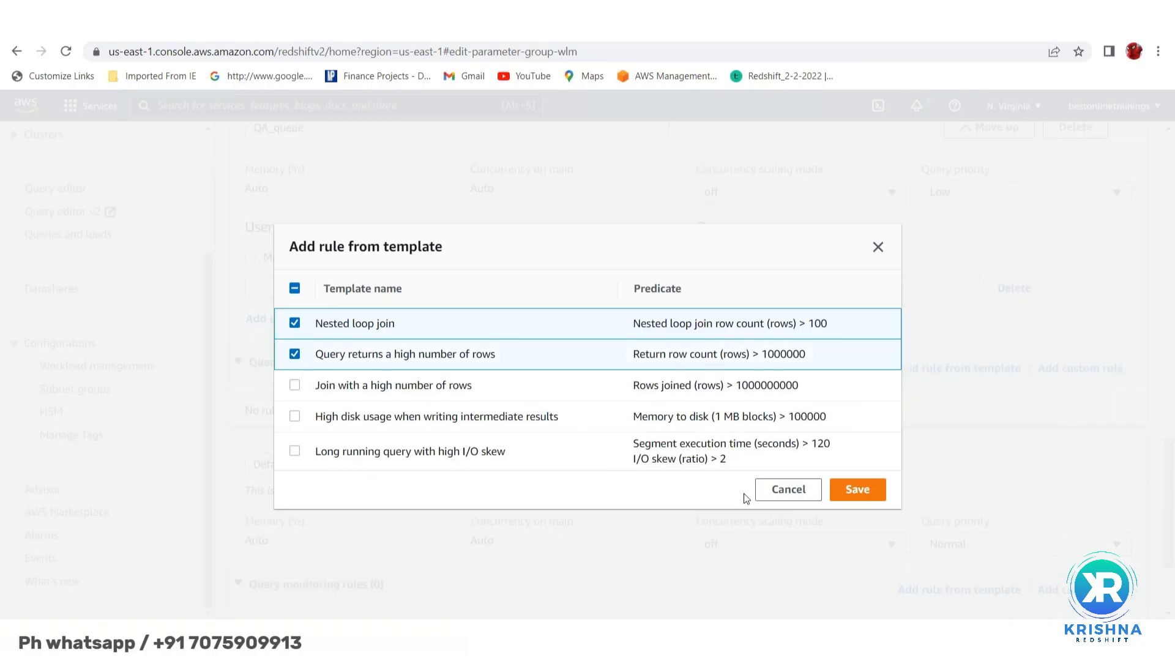
pyautogui.click(858, 490)
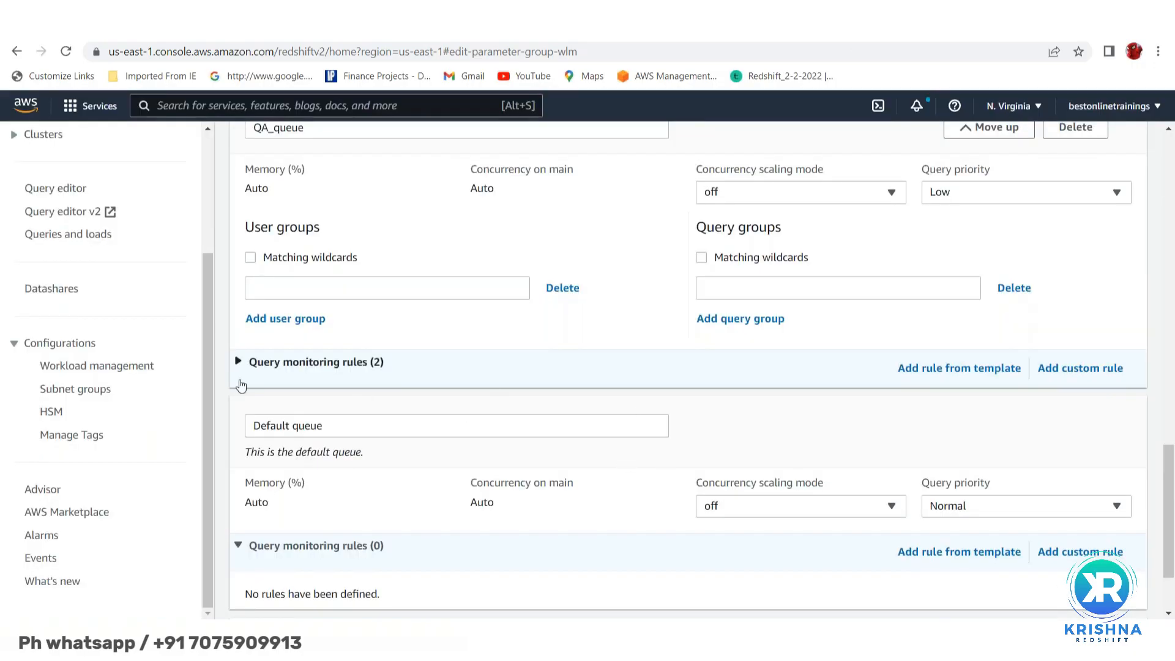
pyautogui.click(237, 362)
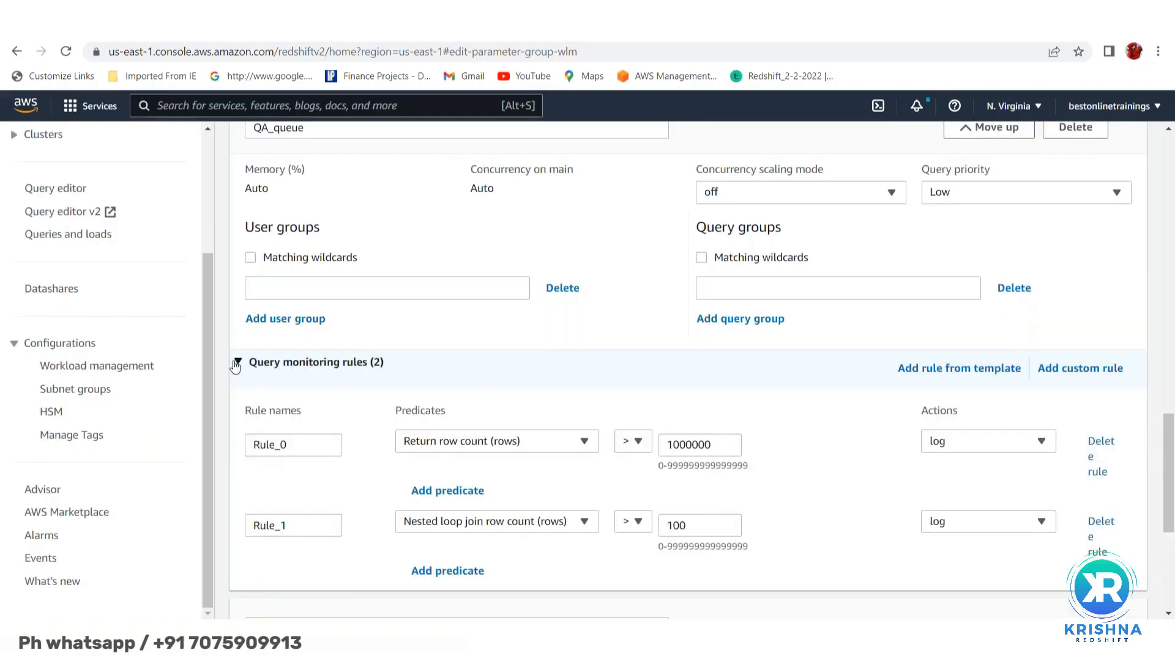
pyautogui.scroll(-1, 557, 360)
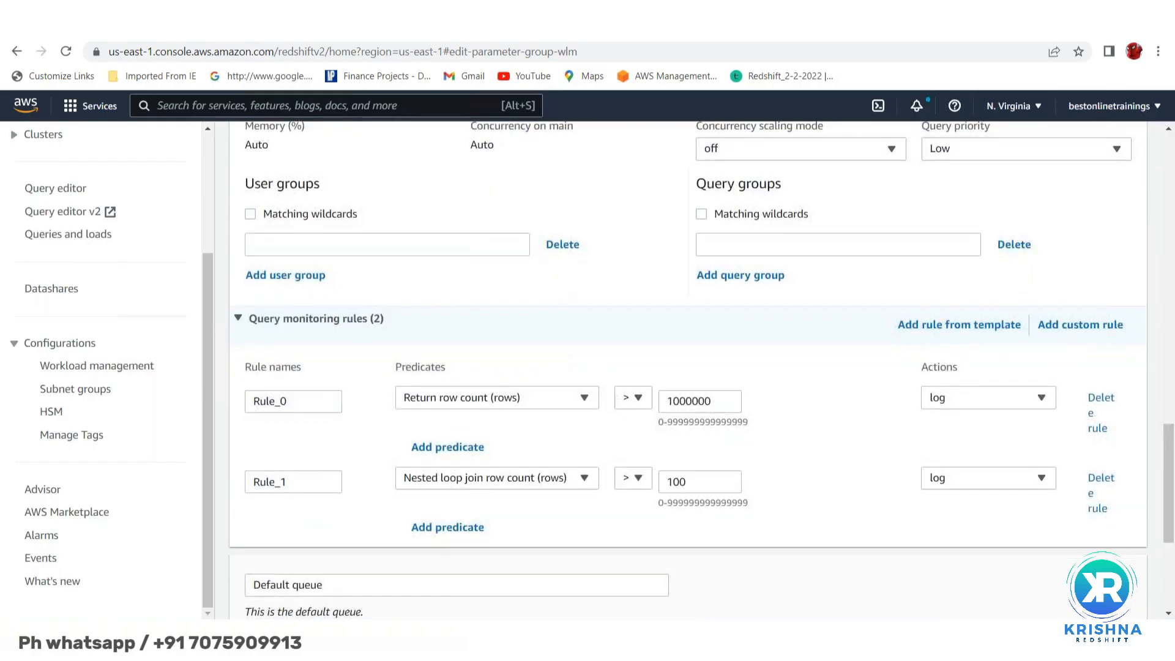
pyautogui.scroll(1, 687, 370)
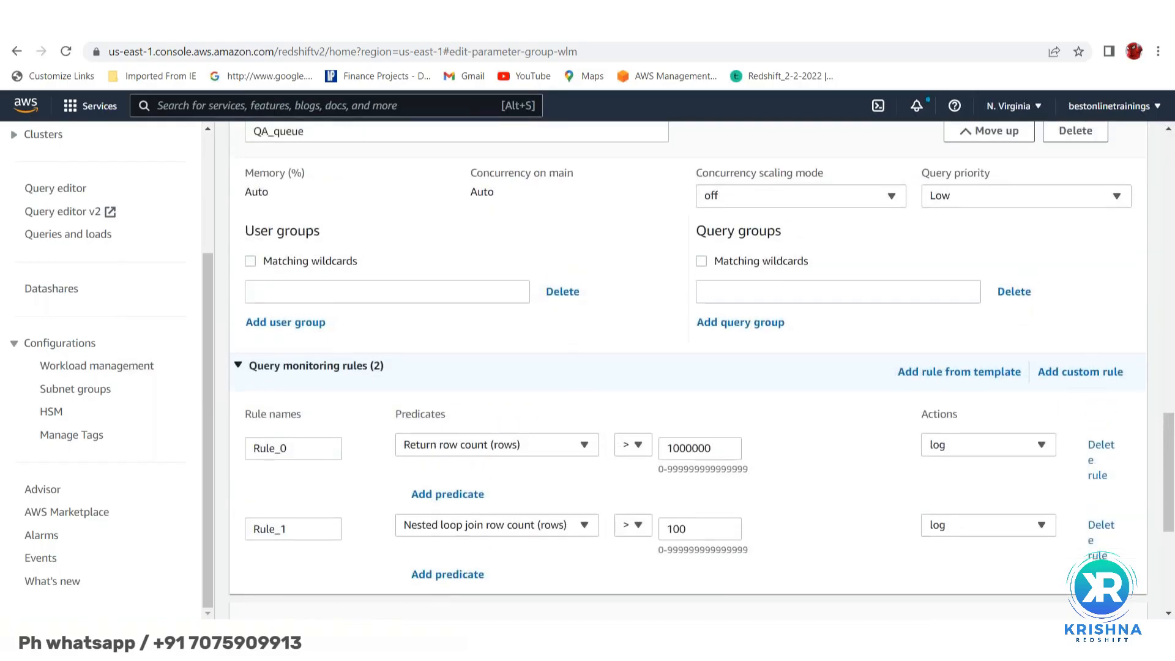
pyautogui.scroll(2, 560, 364)
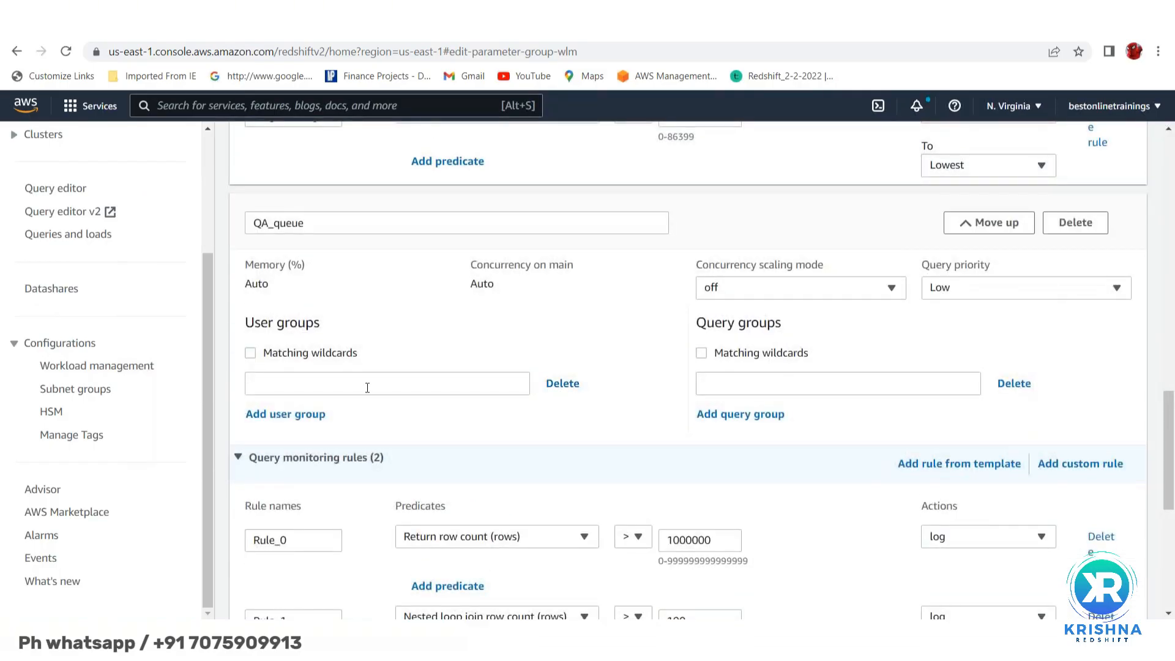
pyautogui.scroll(-7, 512, 428)
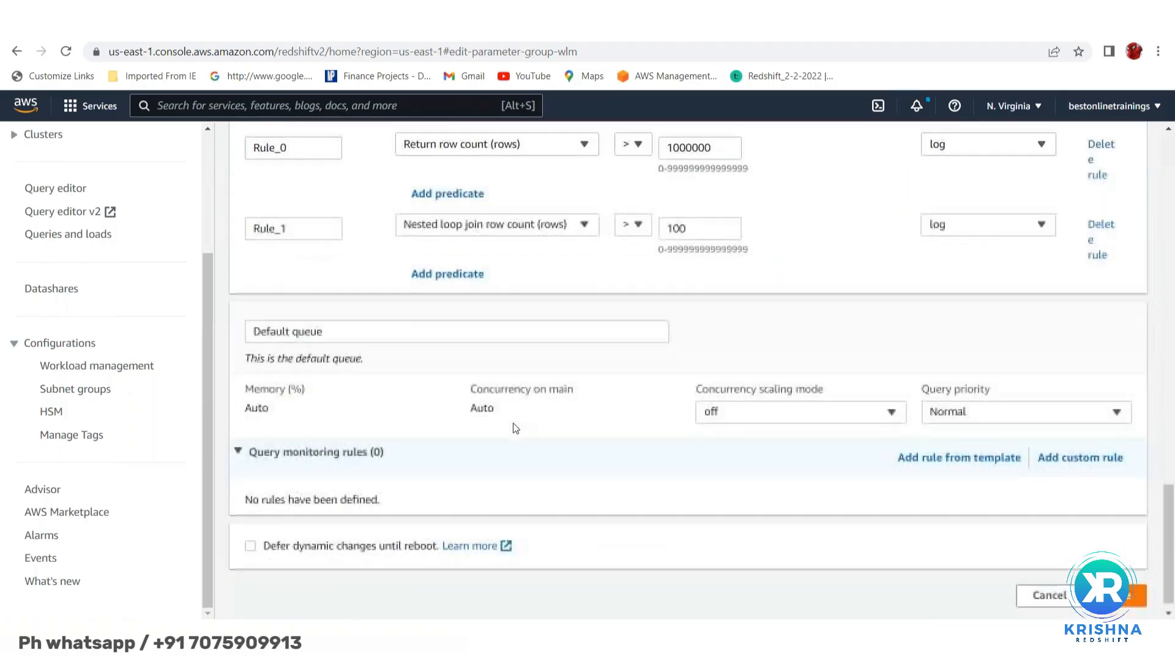
# - Set the Default queue's priority to Lowest and try saving, triggering a duplicate long_running name error
pyautogui.click(343, 314)
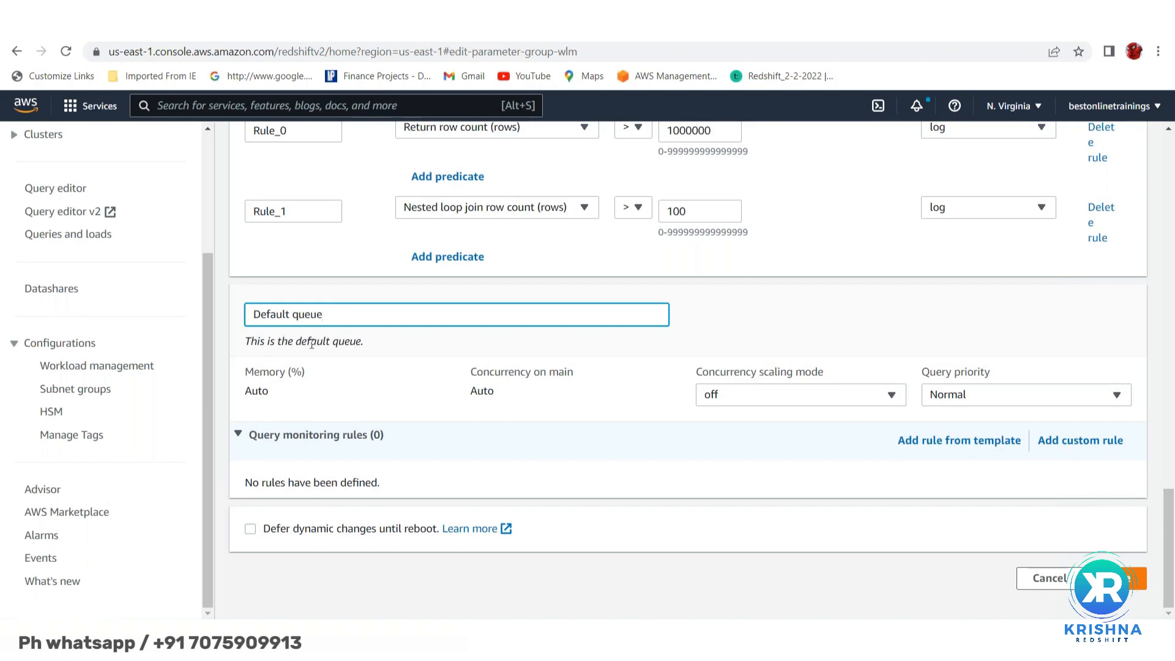
pyautogui.click(1058, 402)
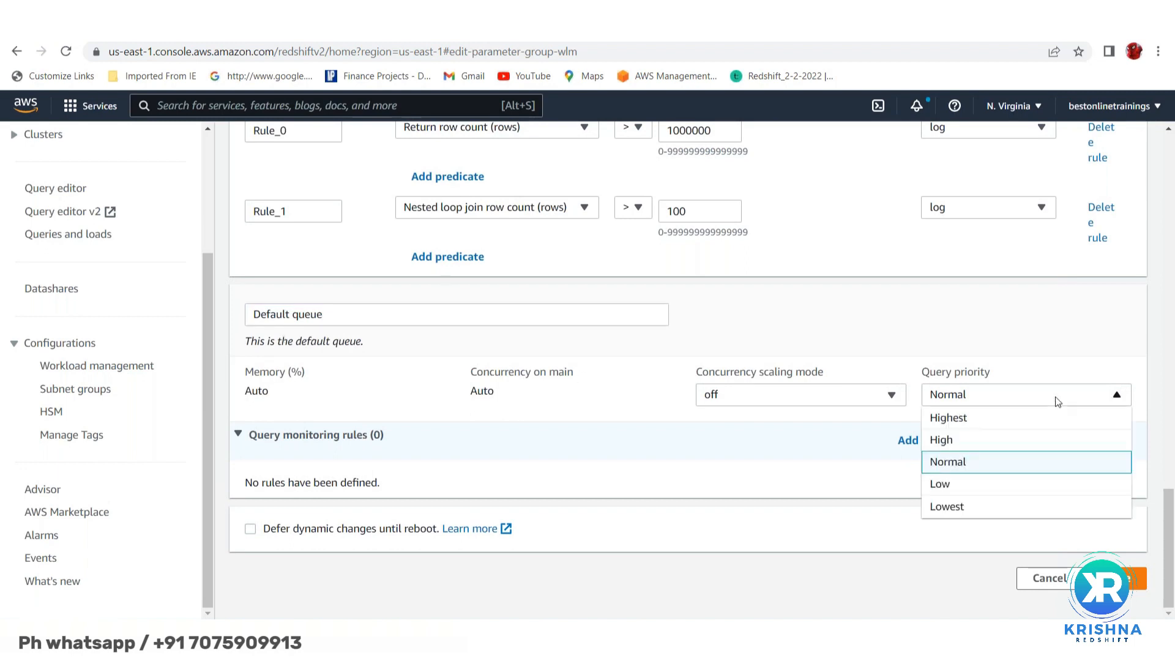
pyautogui.click(978, 508)
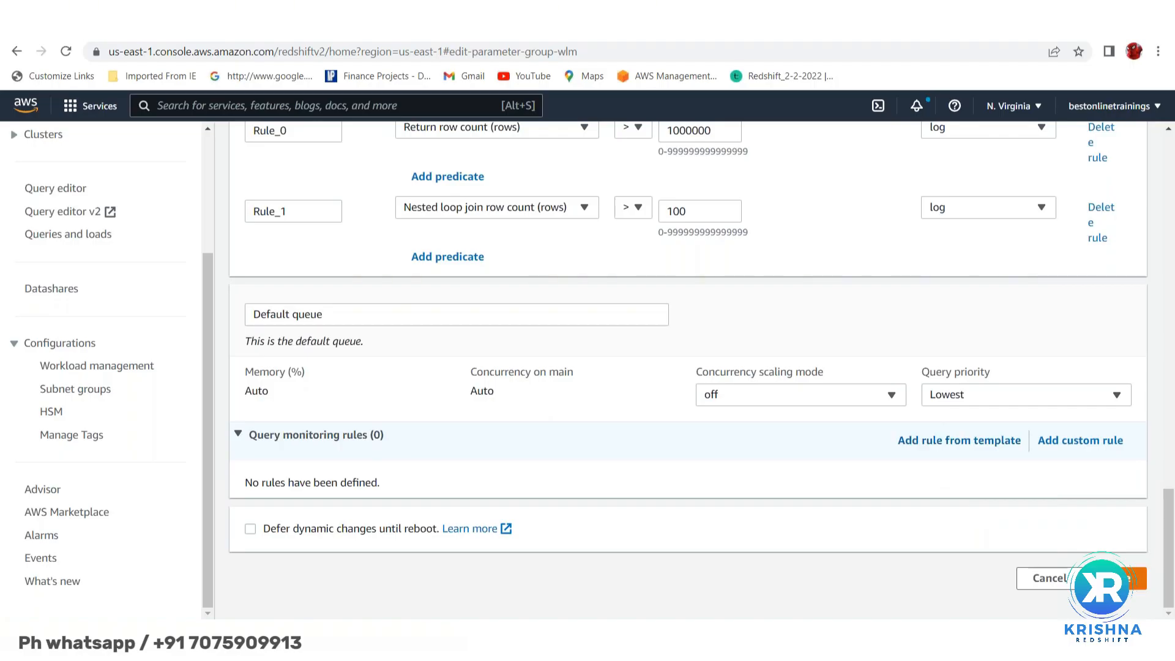
pyautogui.click(1117, 579)
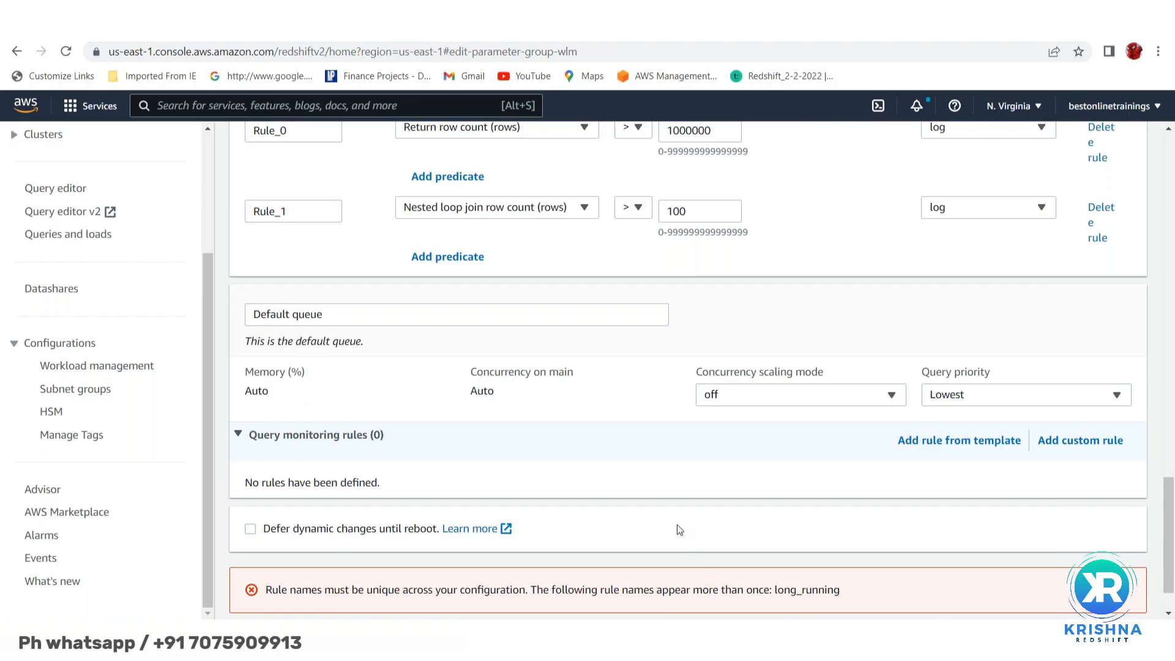
pyautogui.scroll(6, 677, 524)
pyautogui.scroll(4, 677, 524)
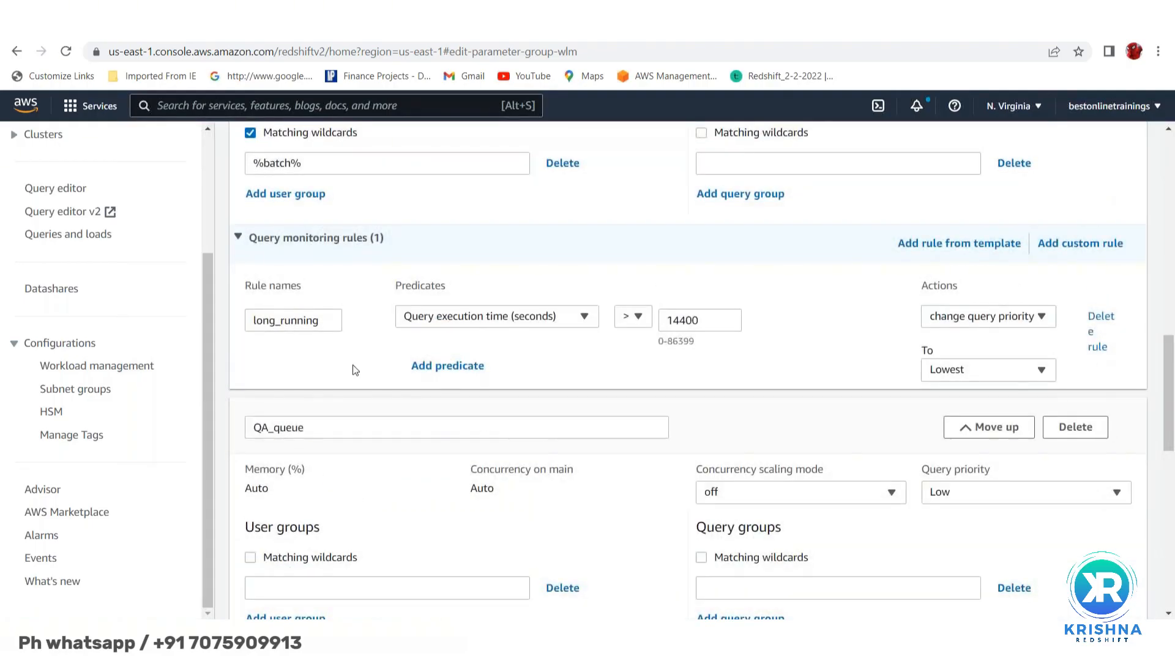
pyautogui.click(323, 318)
pyautogui.write('2')
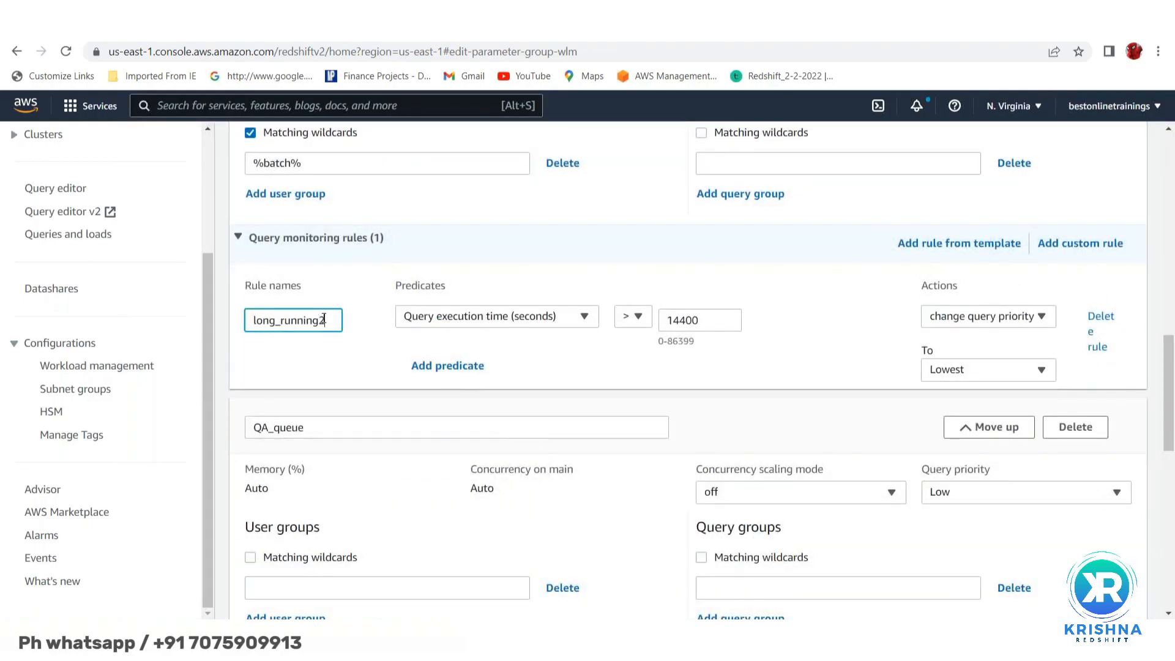
pyautogui.scroll(7, 472, 403)
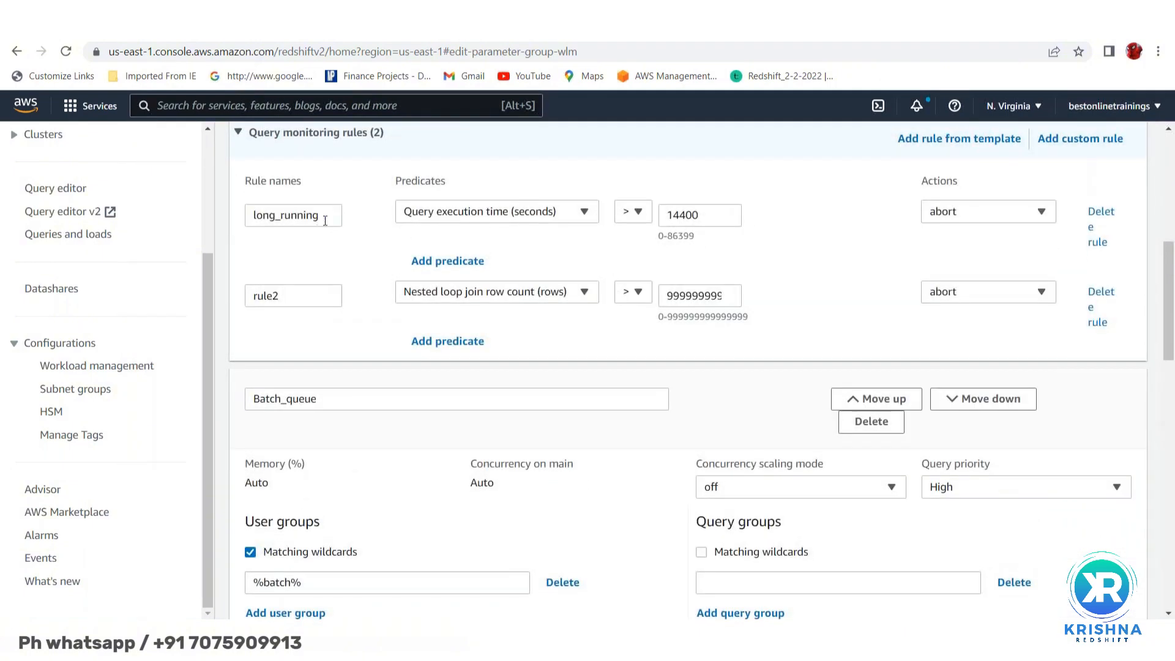
pyautogui.click(323, 213)
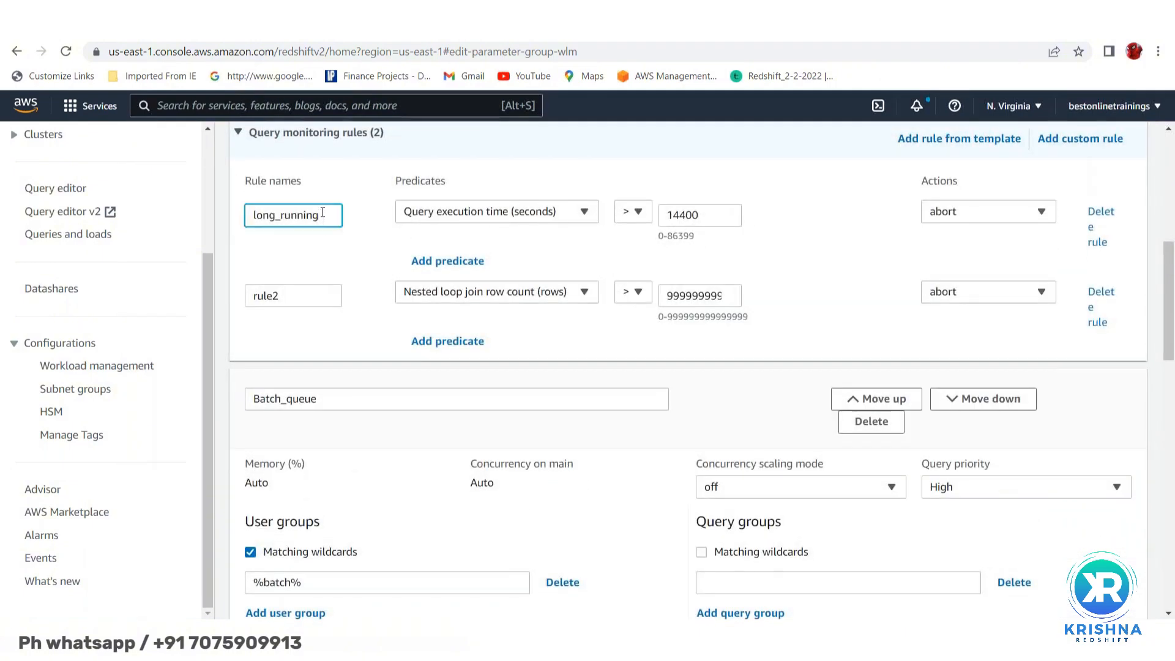
pyautogui.scroll(-2, 352, 376)
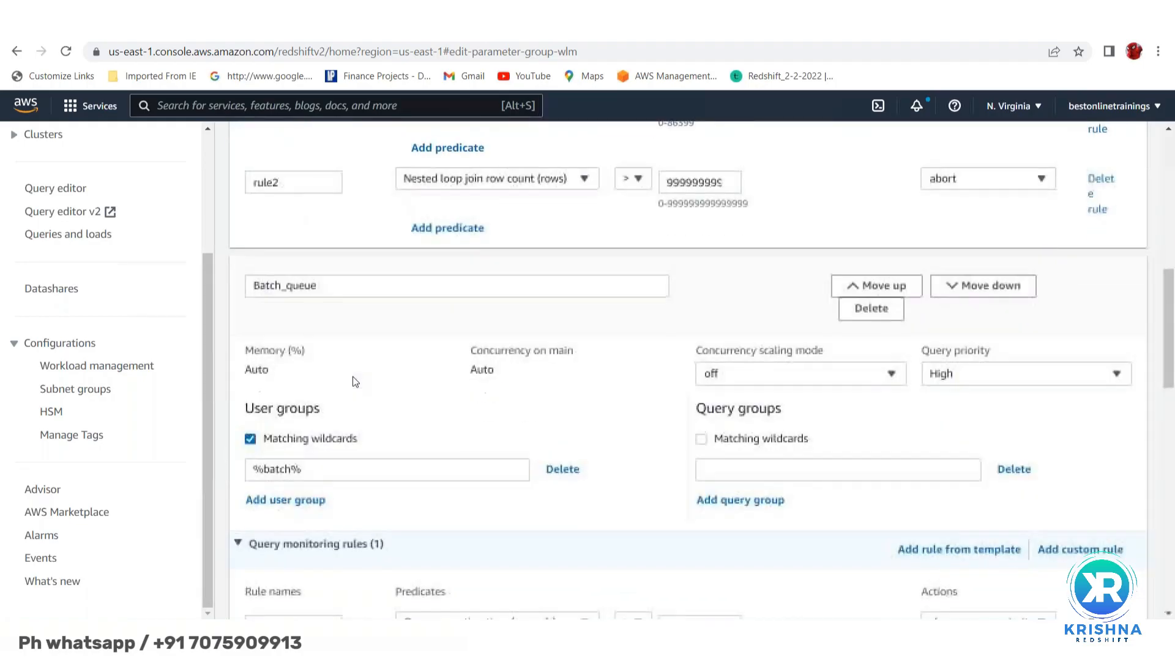
pyautogui.scroll(-9, 353, 379)
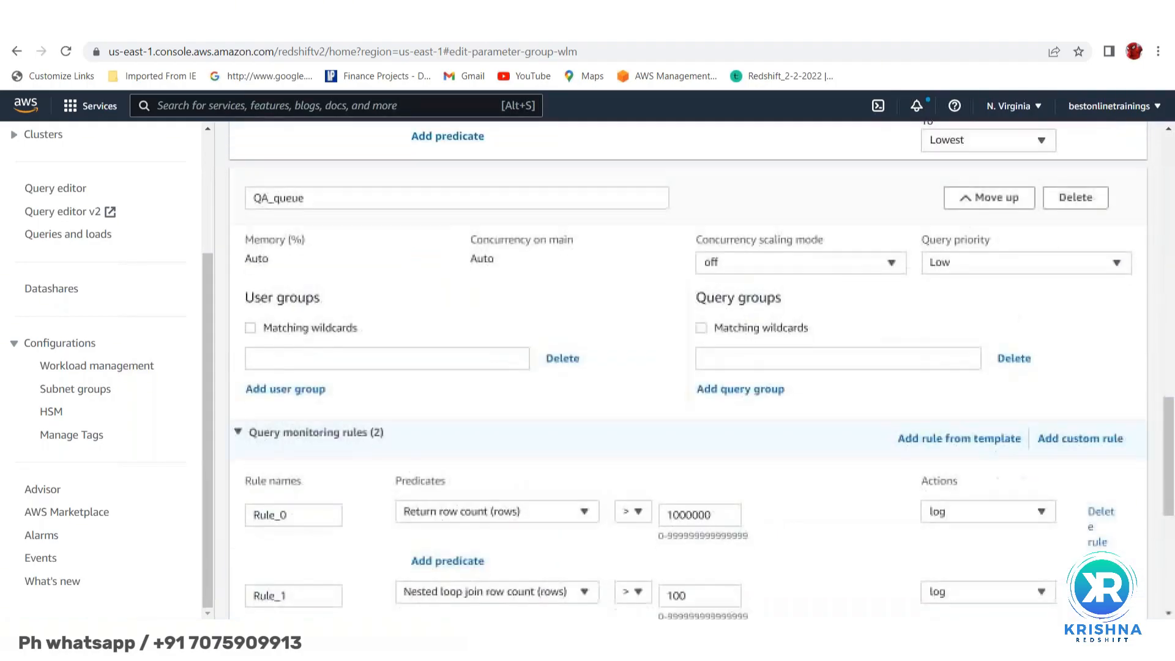
pyautogui.scroll(-6, 688, 369)
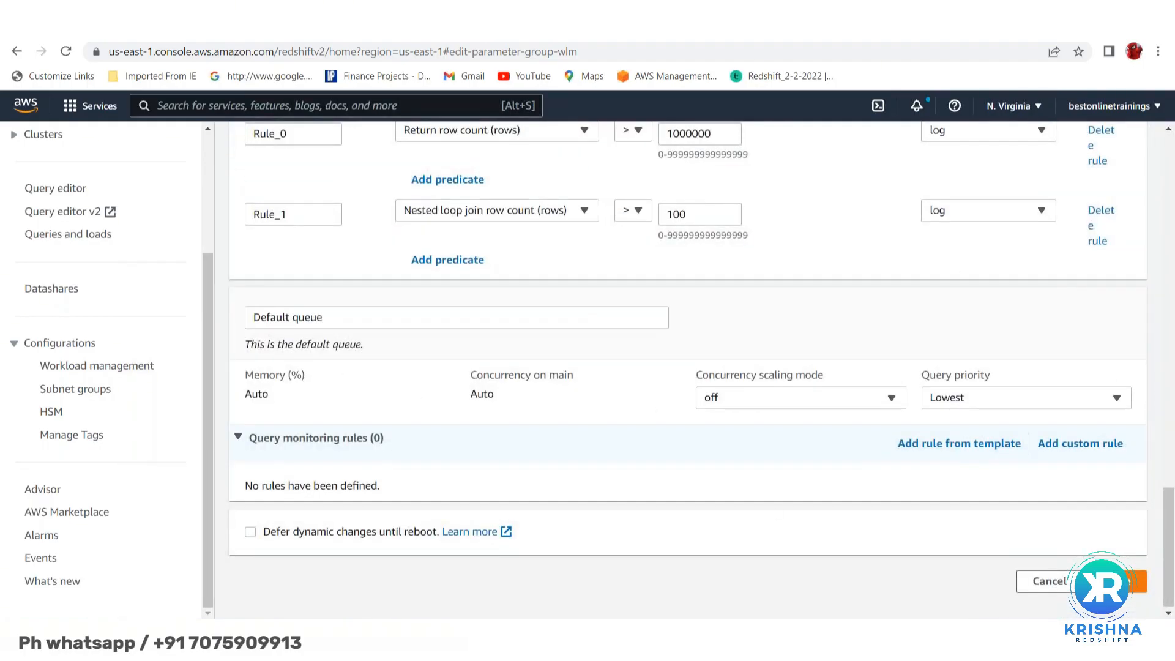
# - Save test4's workload queues and review BI_users' tableau wildcard group and Highest priority
pyautogui.click(1129, 583)
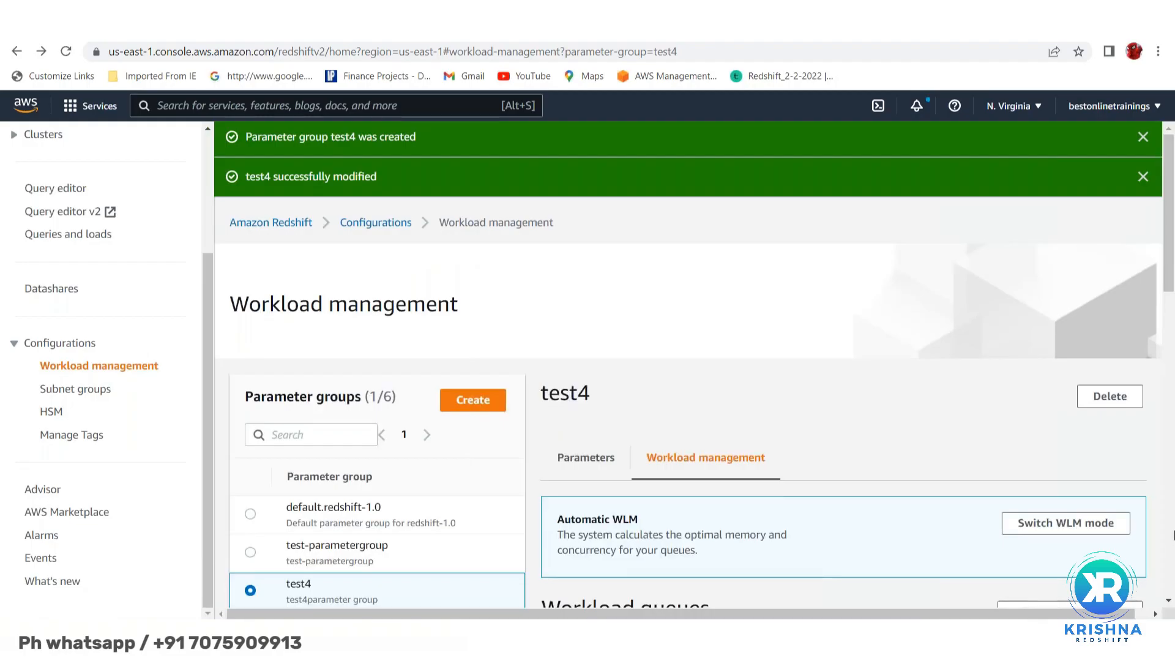
pyautogui.scroll(-4, 856, 443)
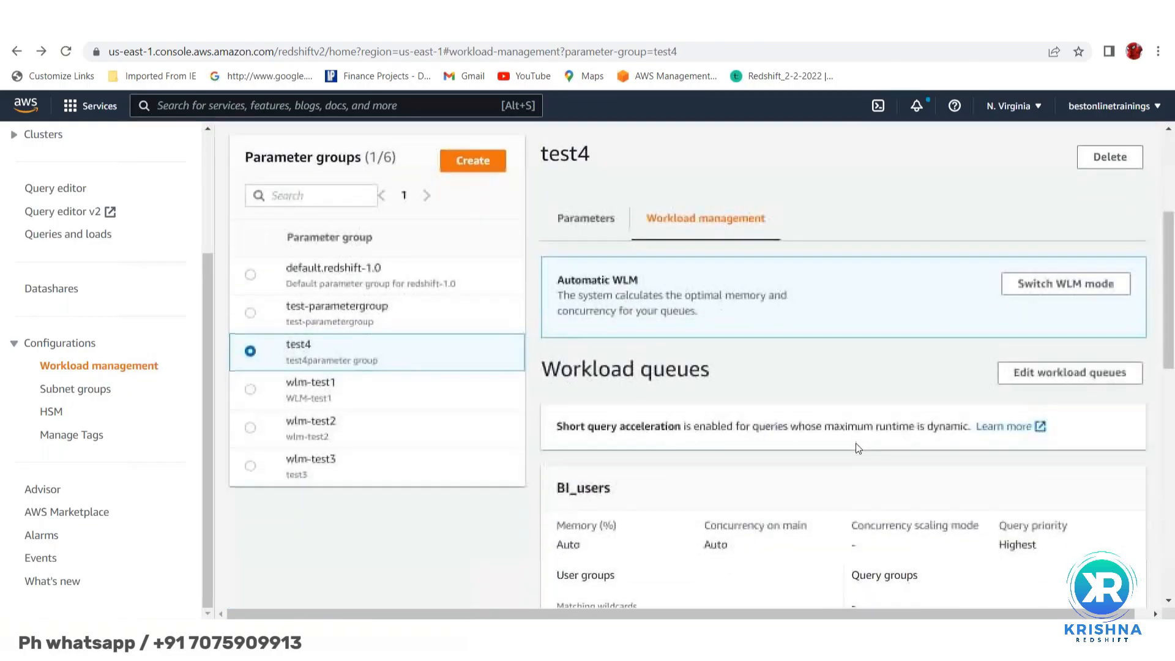
pyautogui.scroll(-3, 855, 443)
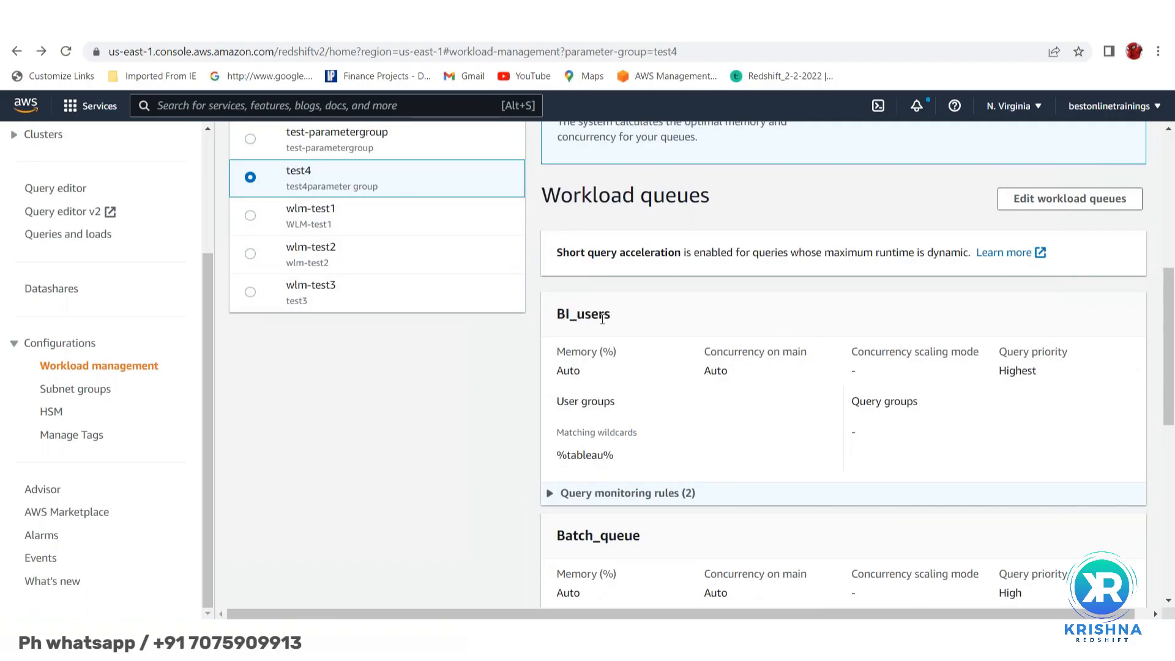
pyautogui.doubleClick(588, 456)
pyautogui.doubleClick(1029, 370)
# - Review Batch_queue's batch wildcard group and High priority, and expand its monitoring rules
pyautogui.scroll(-2, 726, 427)
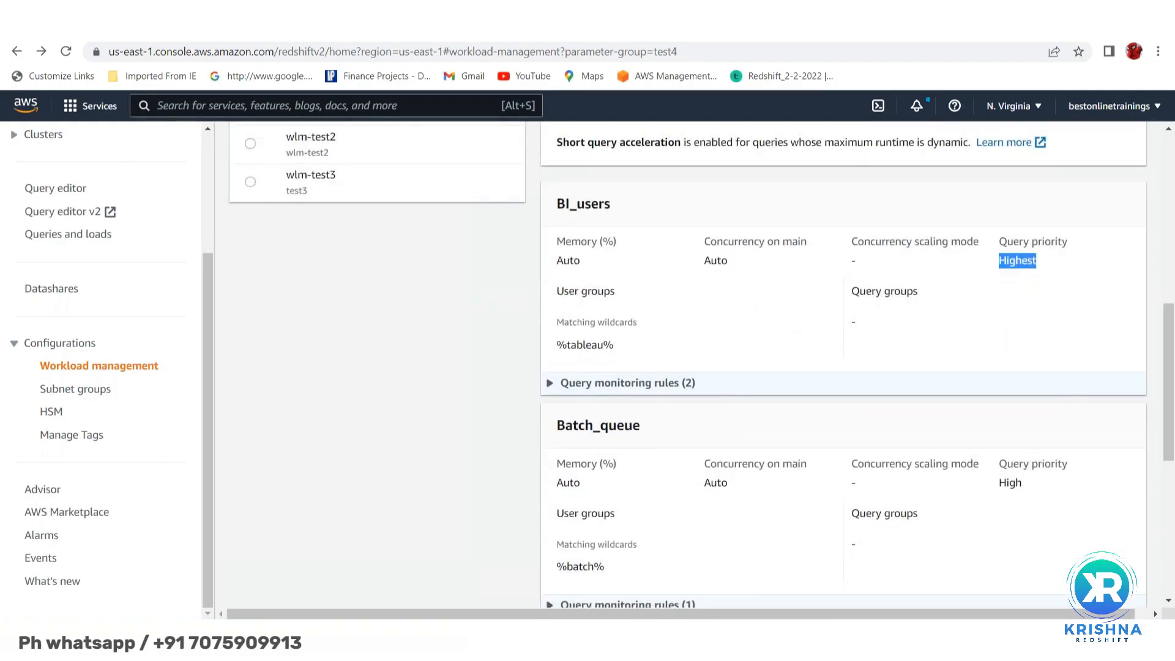
pyautogui.scroll(-2, 585, 353)
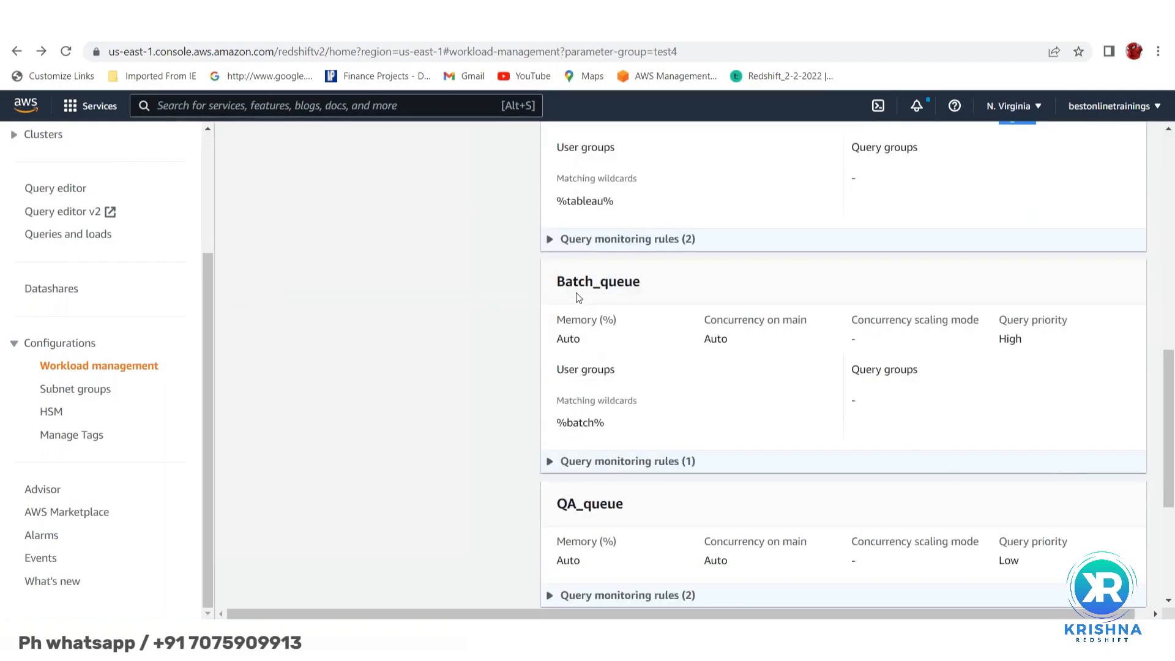
pyautogui.doubleClick(582, 424)
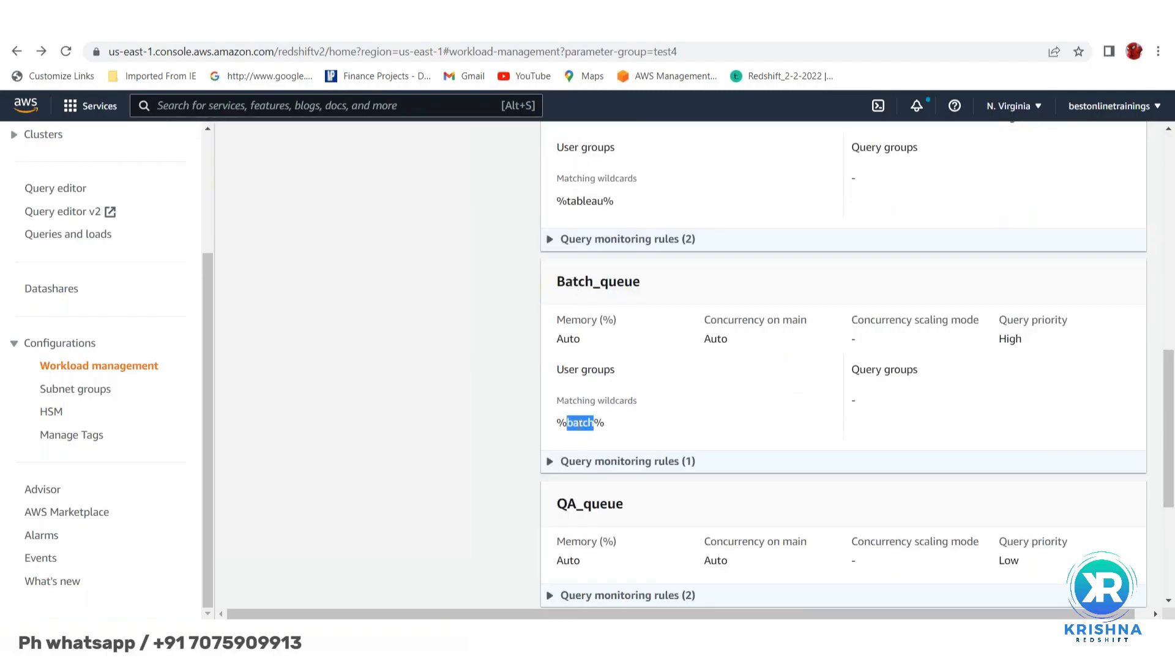
pyautogui.doubleClick(1010, 339)
pyautogui.scroll(-3, 733, 410)
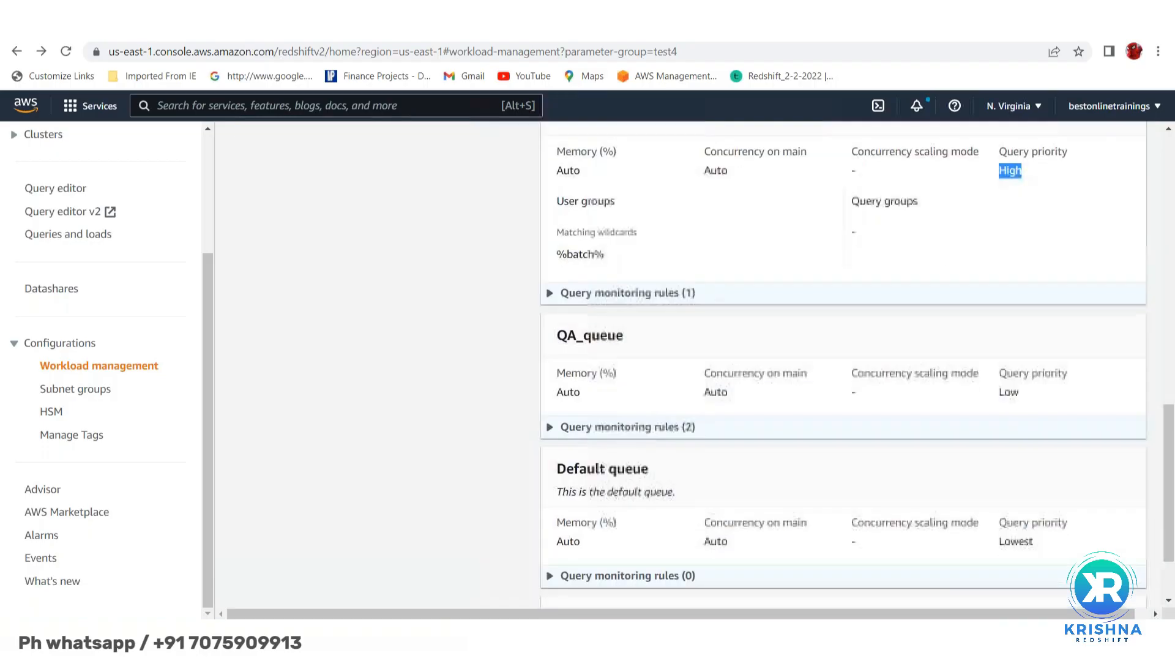
pyautogui.click(550, 296)
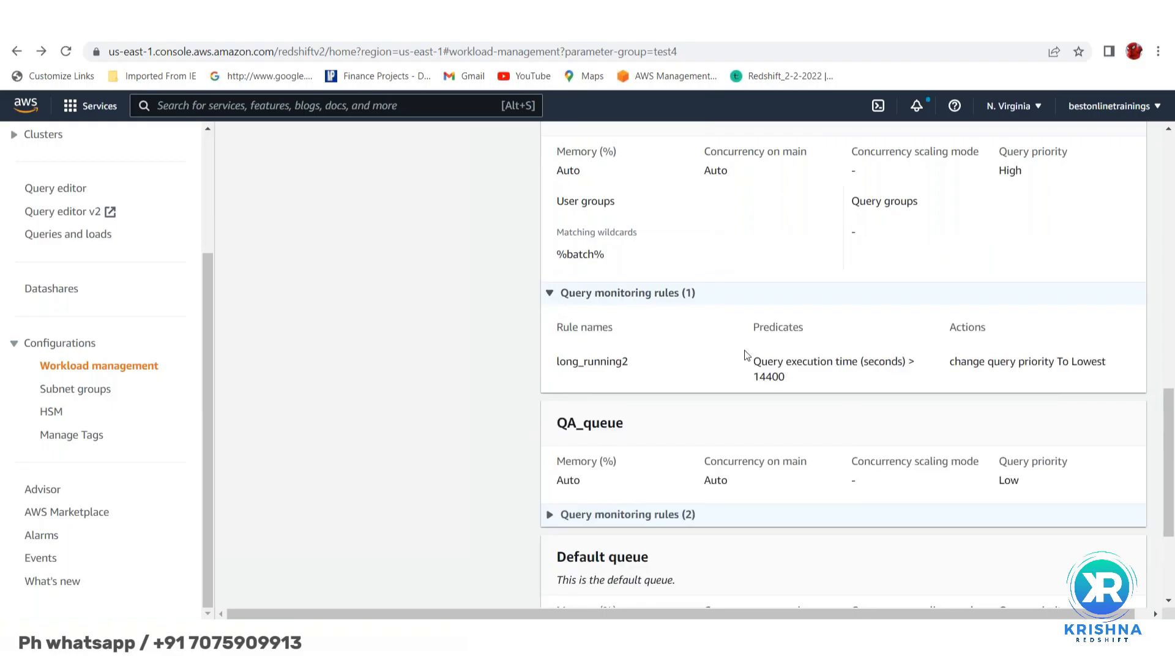
# - Expand BI_users' rules showing rule2's nested loop join predicate and long_running1's abort action
pyautogui.scroll(3, 739, 341)
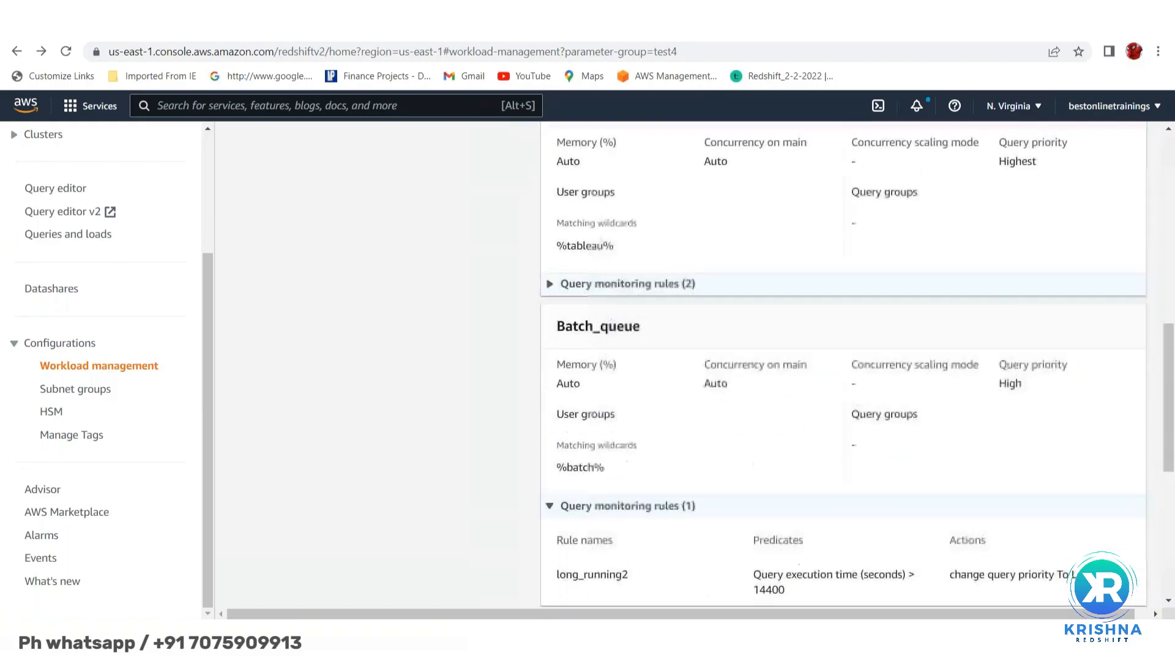
pyautogui.click(550, 295)
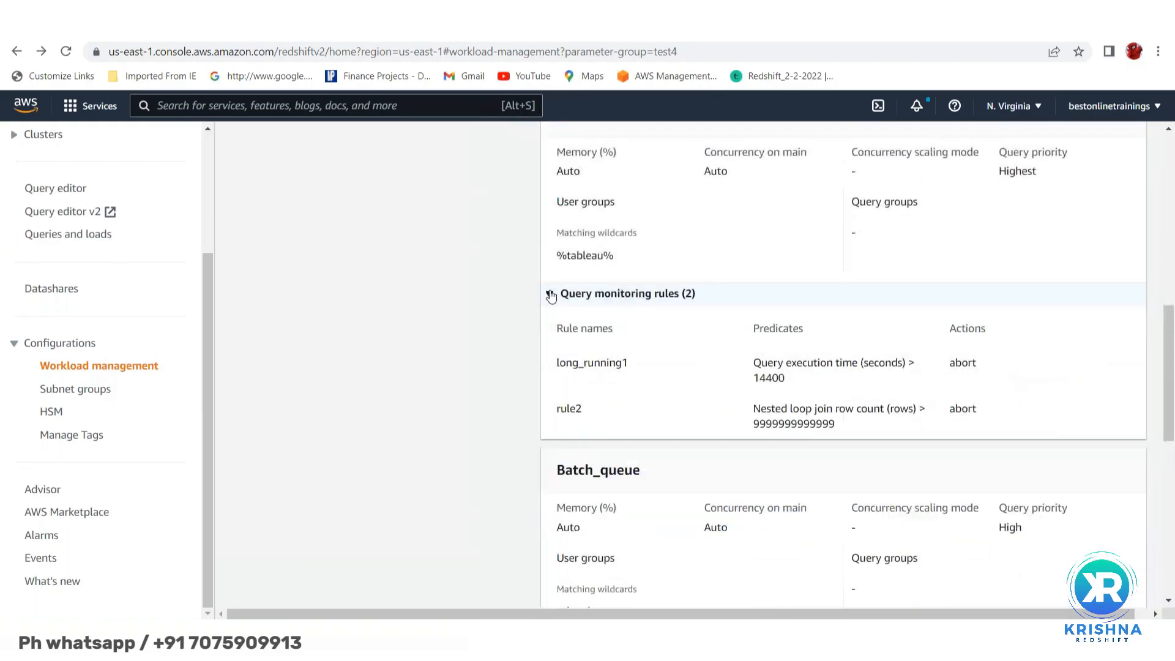
pyautogui.tripleClick(768, 408)
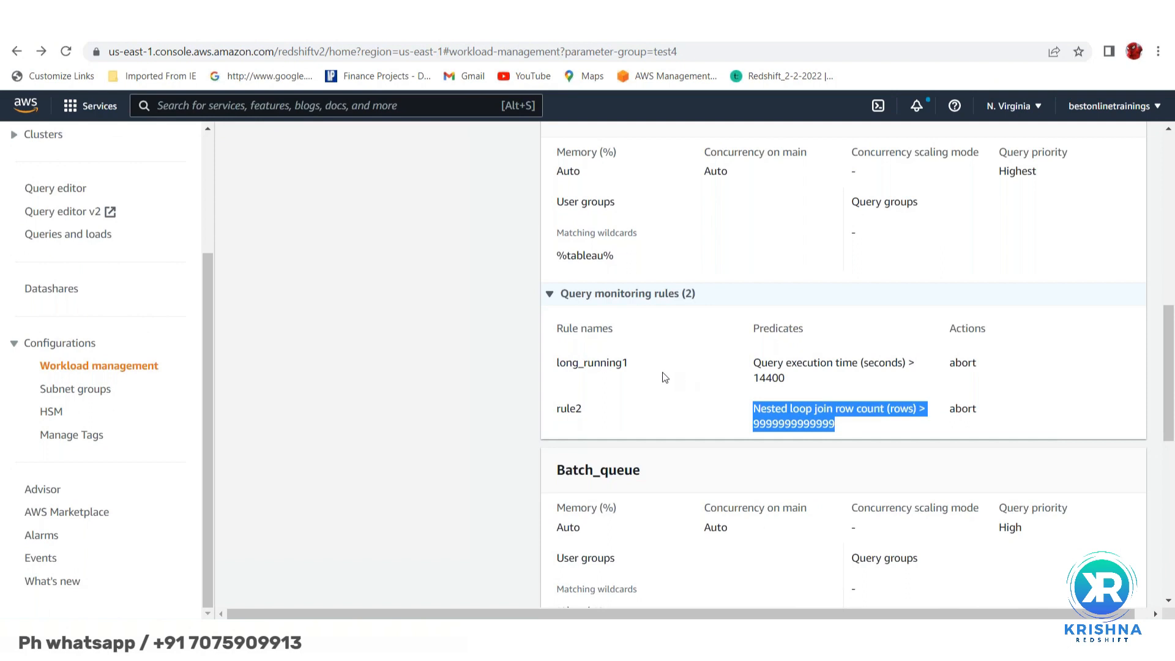
pyautogui.doubleClick(960, 364)
pyautogui.scroll(-3, 962, 407)
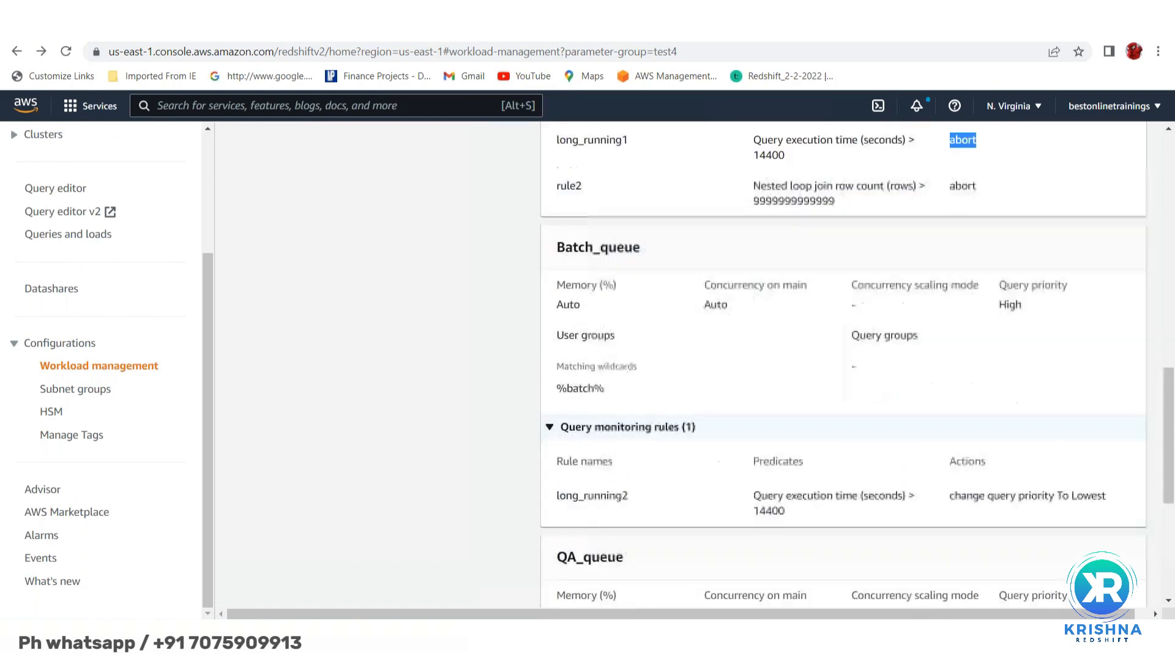
pyautogui.scroll(-2, 1014, 442)
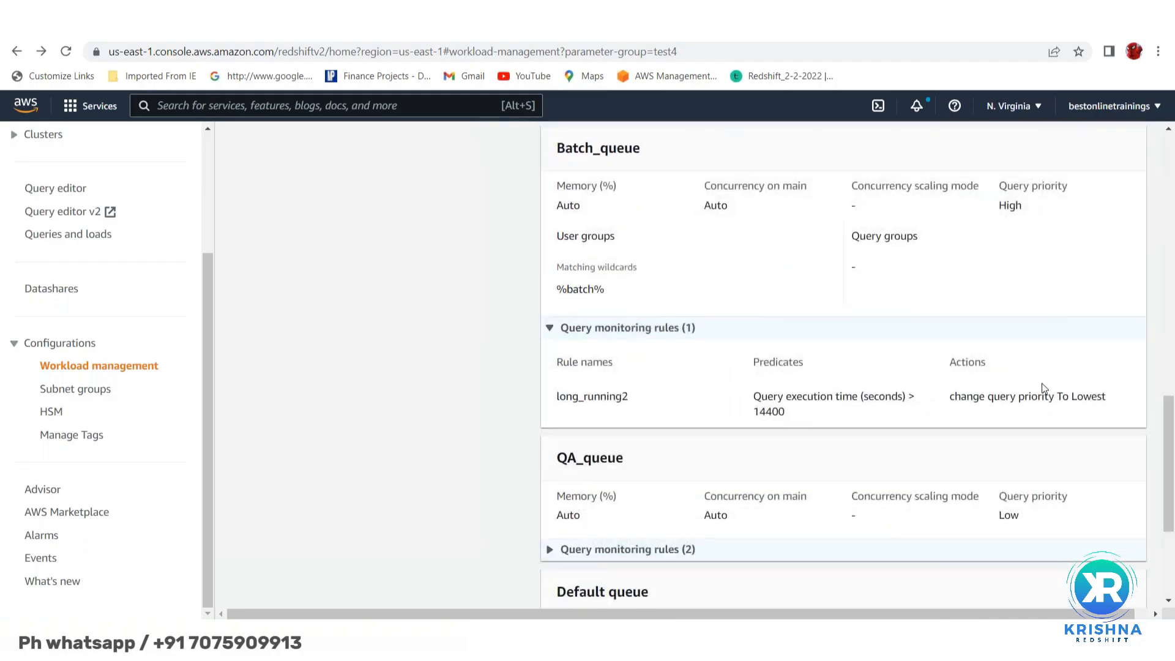
pyautogui.doubleClick(1084, 398)
# - Check the Default queue's Lowest priority and empty rule list, then return to the top
pyautogui.scroll(-2, 677, 392)
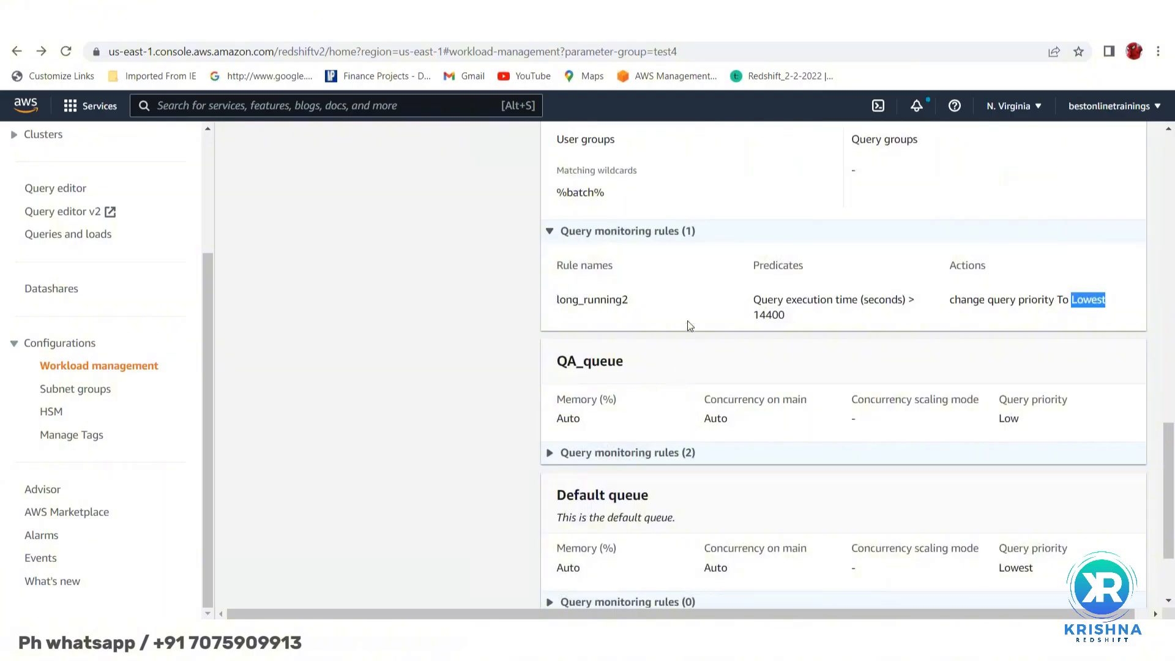
pyautogui.scroll(-3, 690, 400)
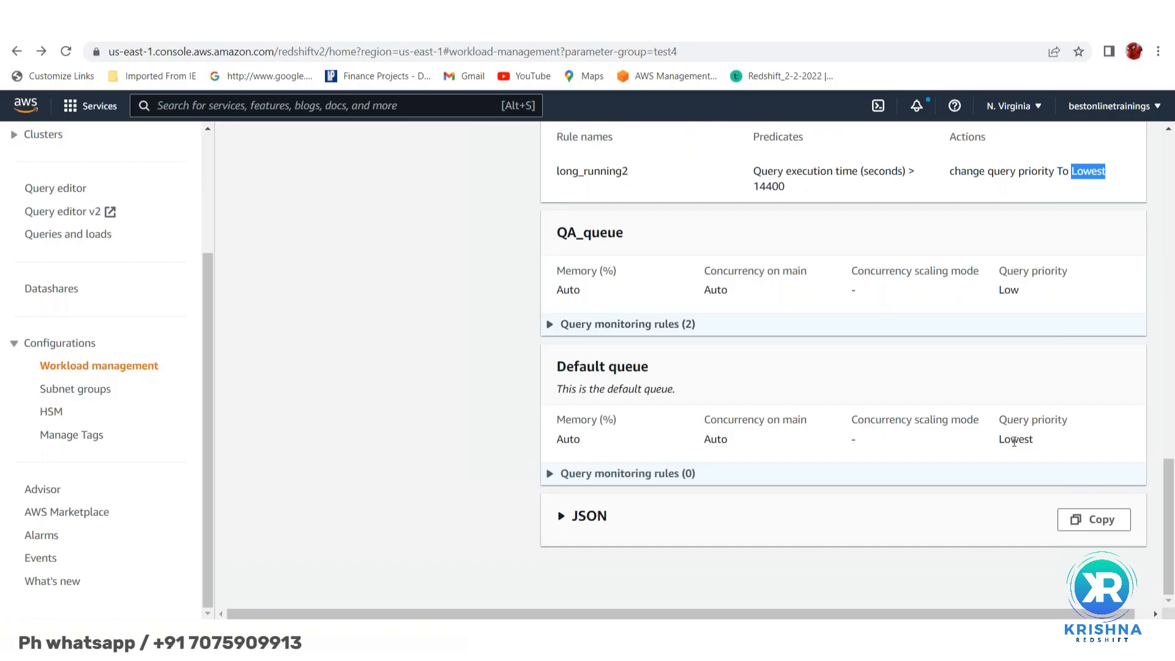
pyautogui.doubleClick(1016, 439)
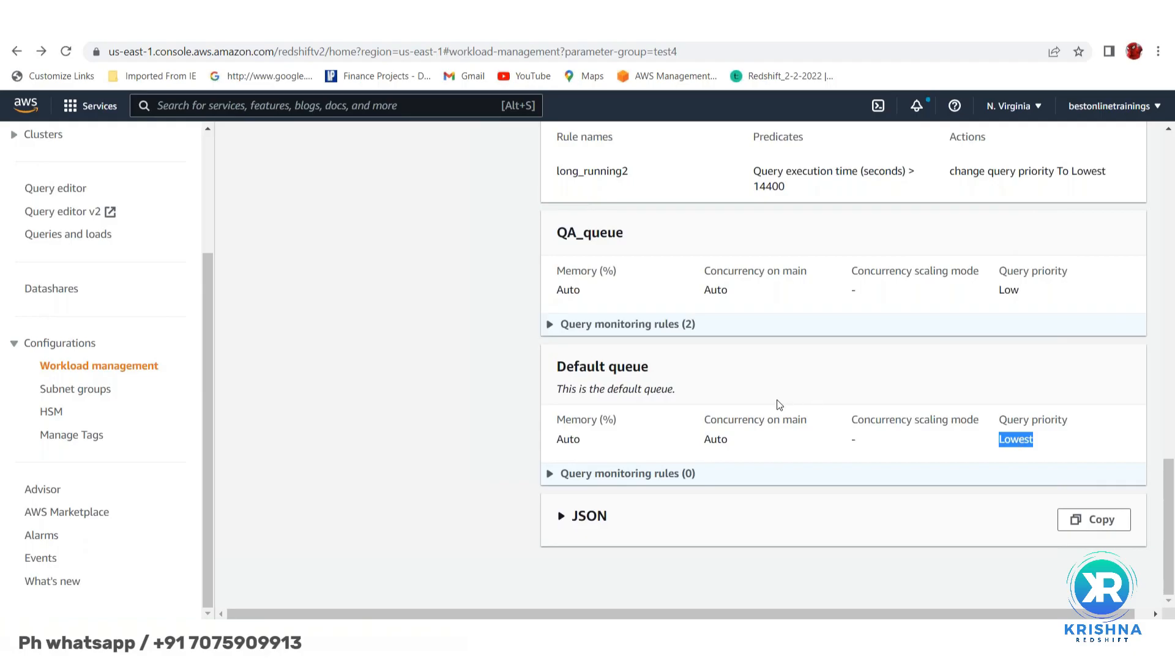
pyautogui.click(549, 475)
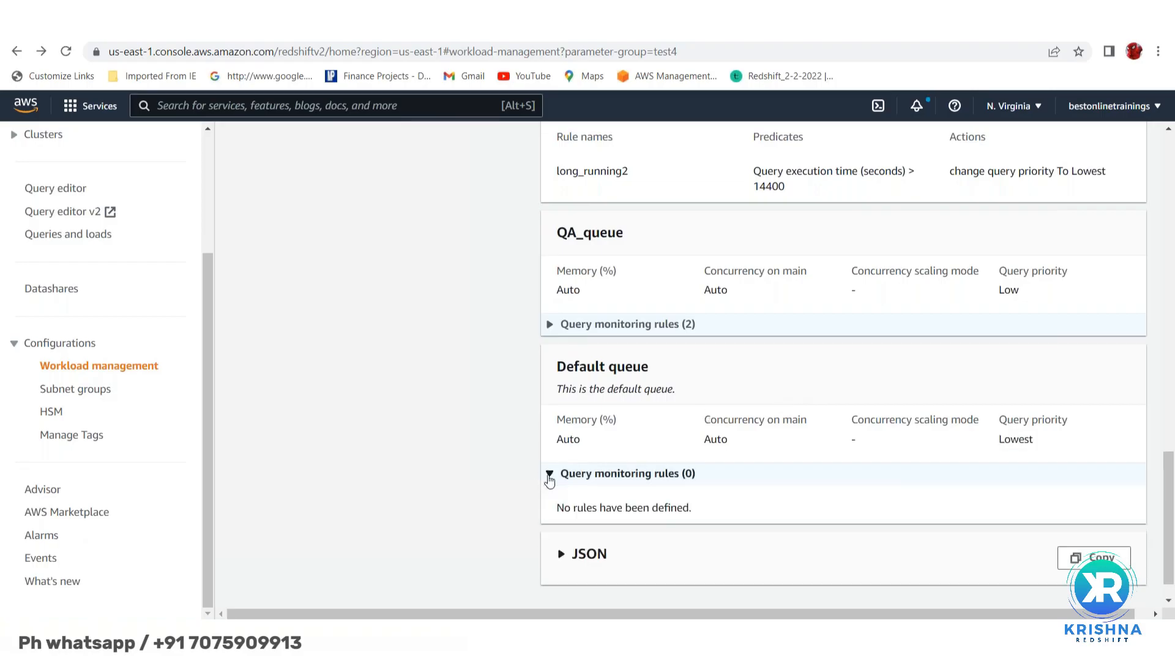
pyautogui.scroll(3, 771, 394)
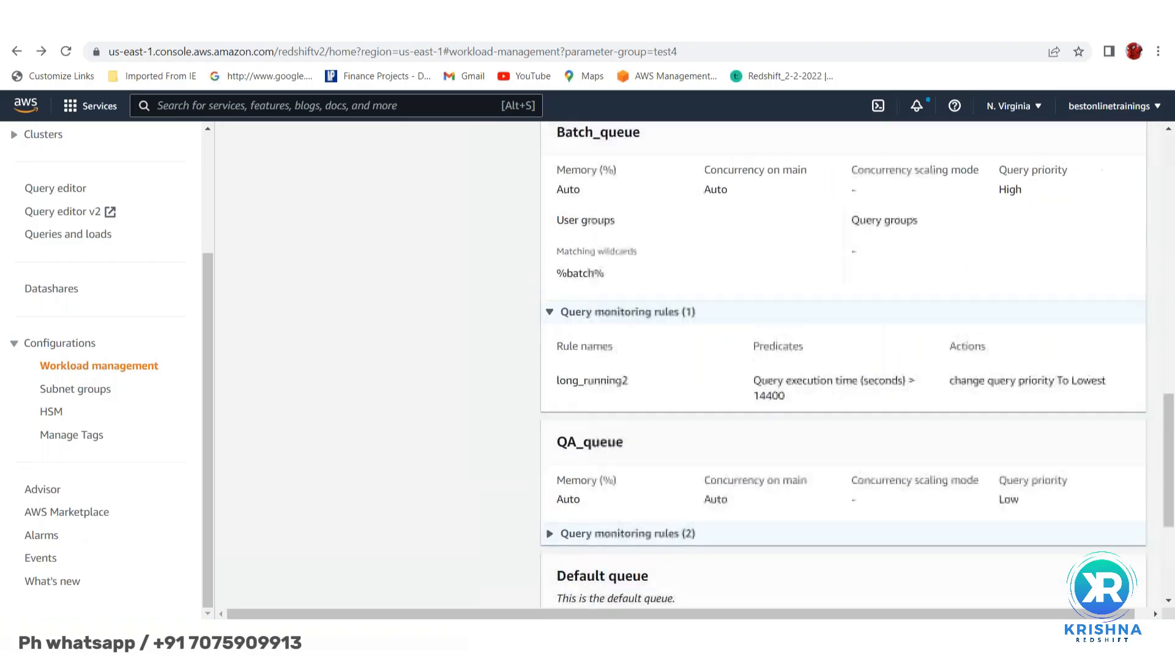
pyautogui.scroll(10, 844, 363)
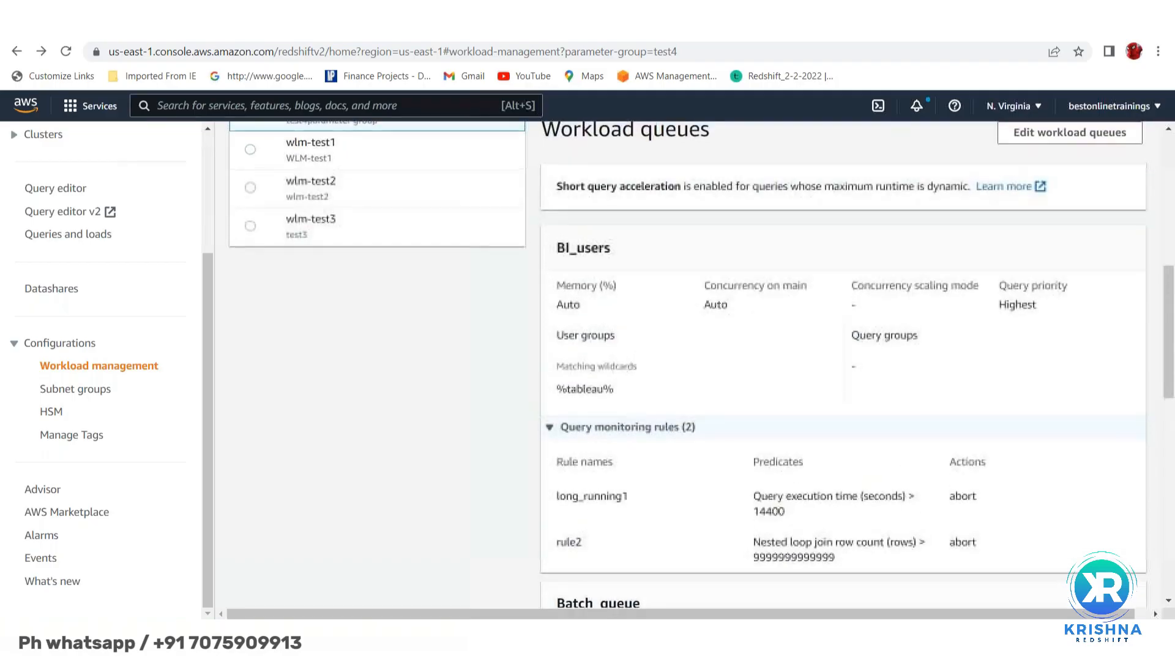
pyautogui.scroll(3, 701, 365)
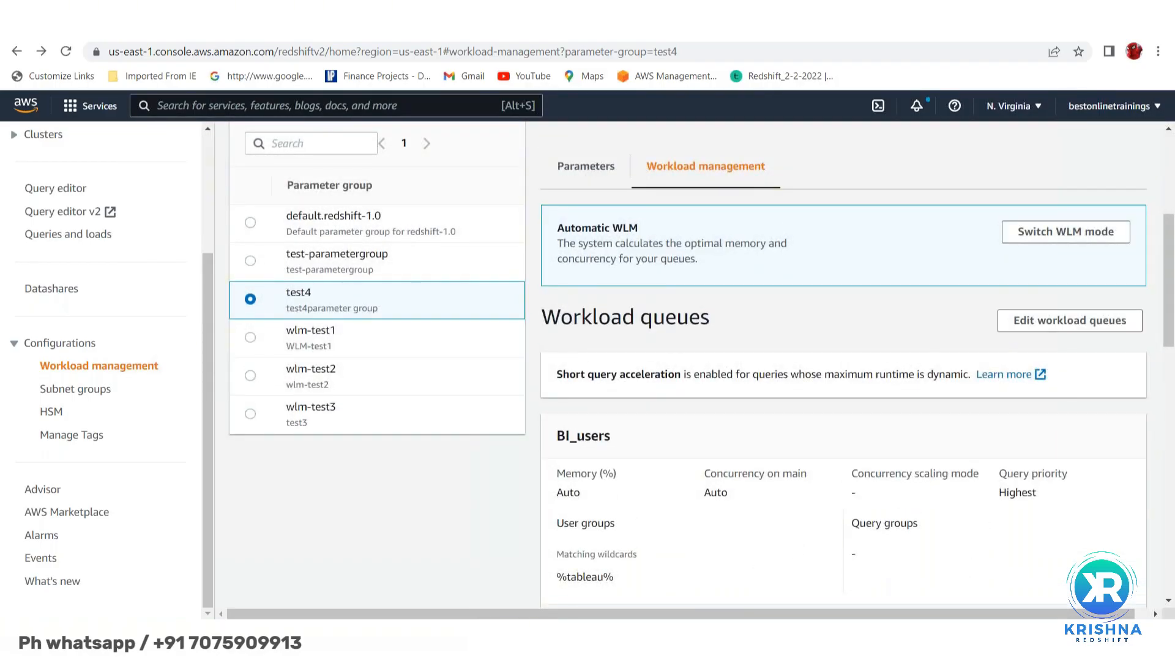
pyautogui.scroll(2, 792, 338)
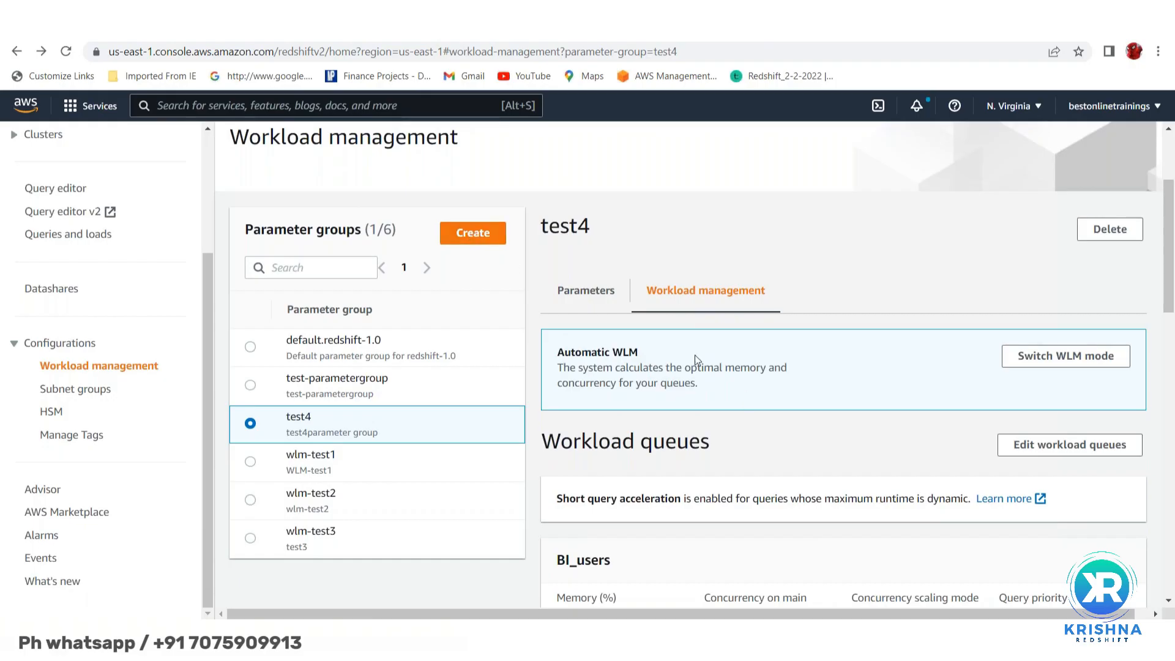
# - Switch test4's concurrency setting to Manual WLM, leaving a single empty Default queue
pyautogui.scroll(-3, 679, 393)
pyautogui.scroll(5, 779, 484)
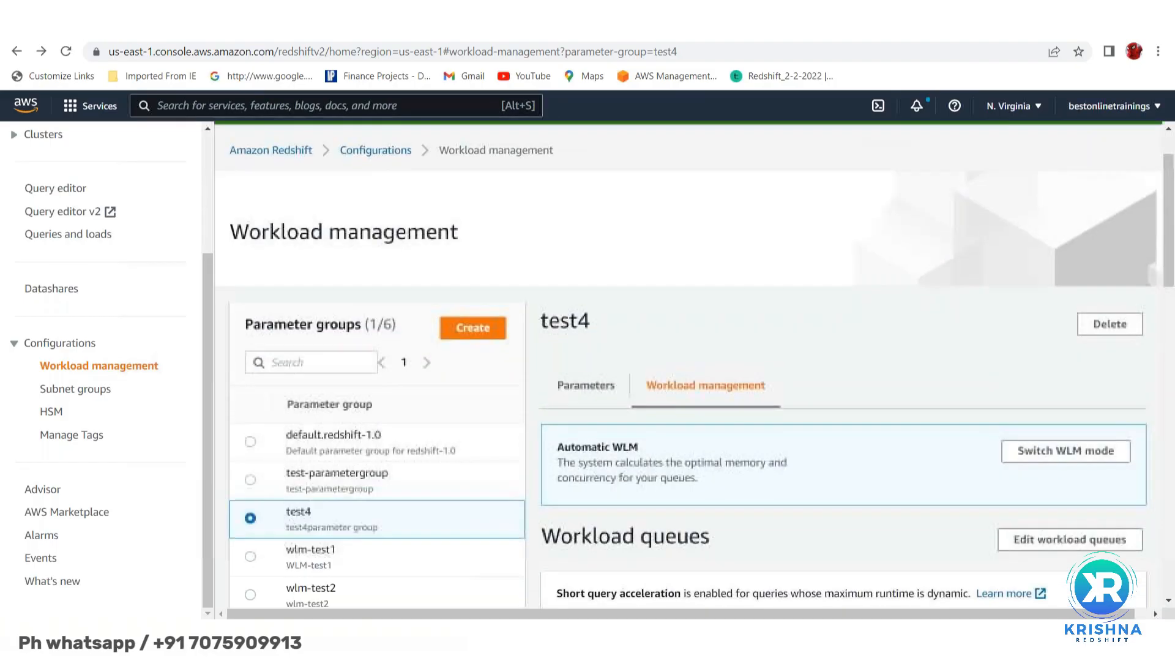
pyautogui.scroll(-3, 779, 479)
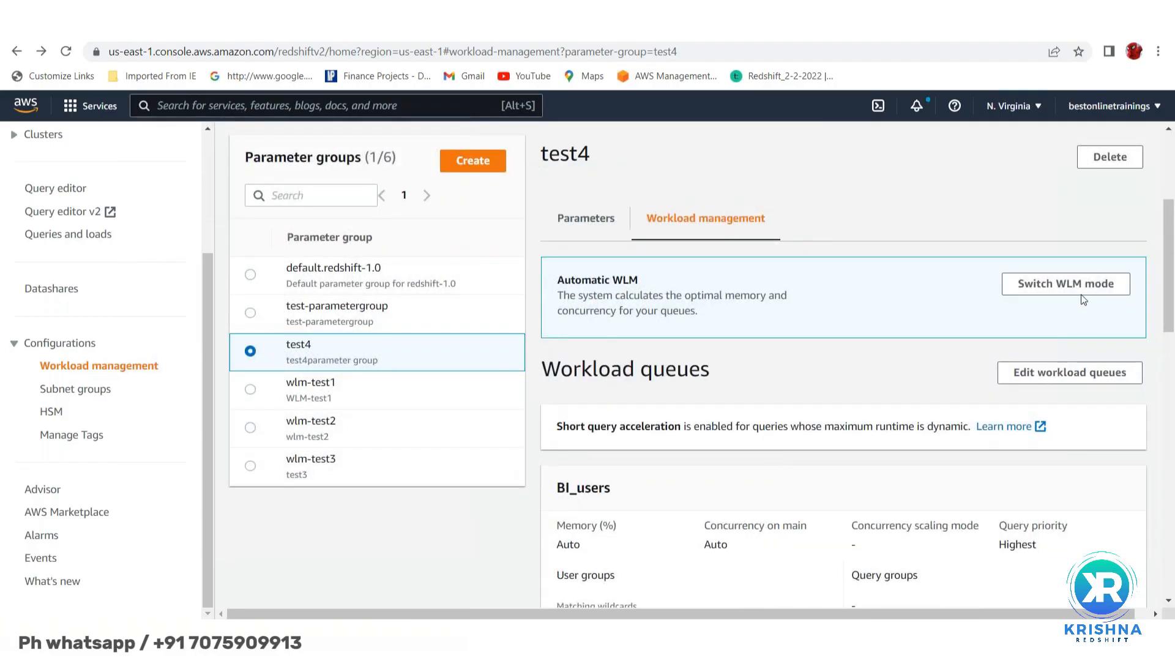
pyautogui.click(1051, 284)
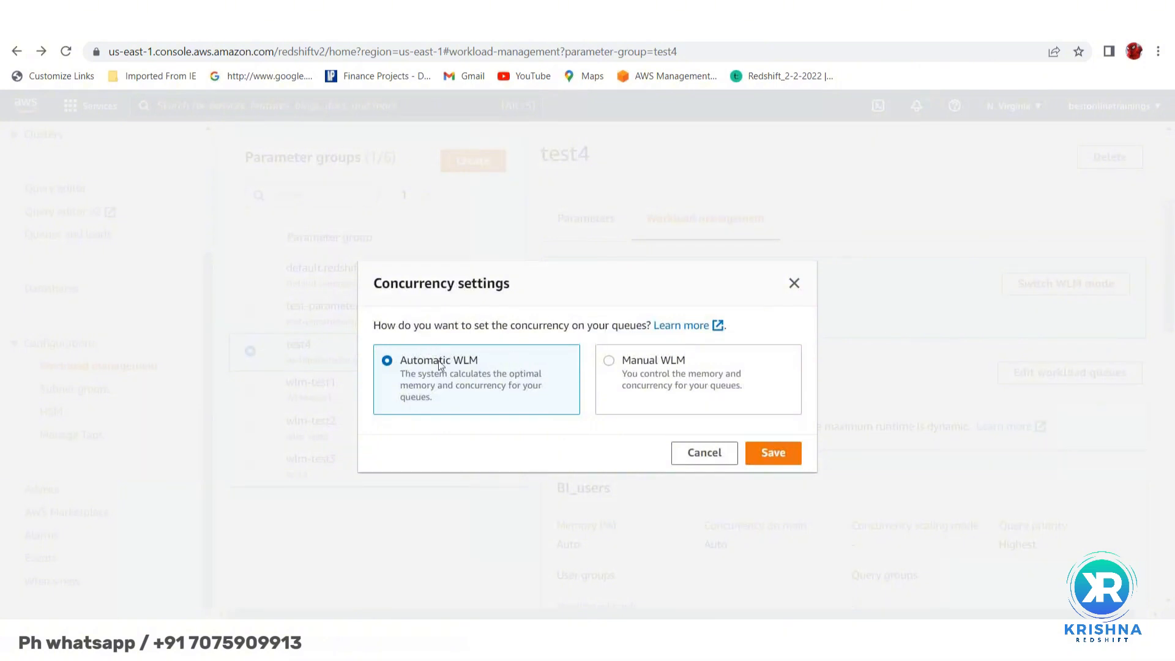
pyautogui.click(610, 362)
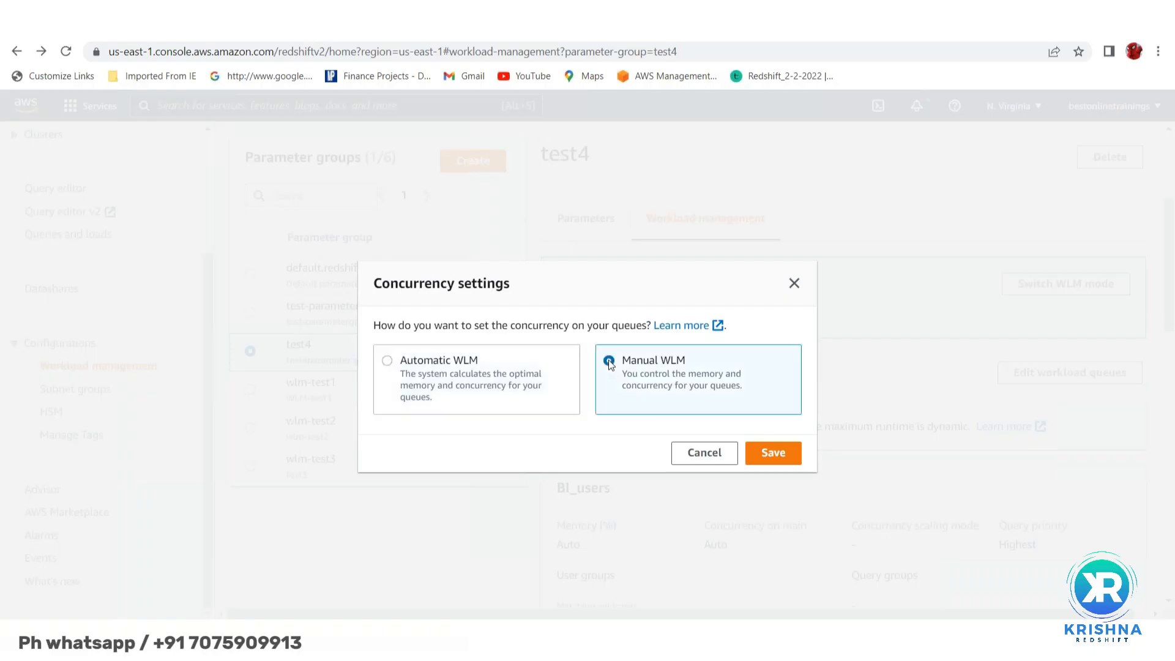
pyautogui.click(775, 454)
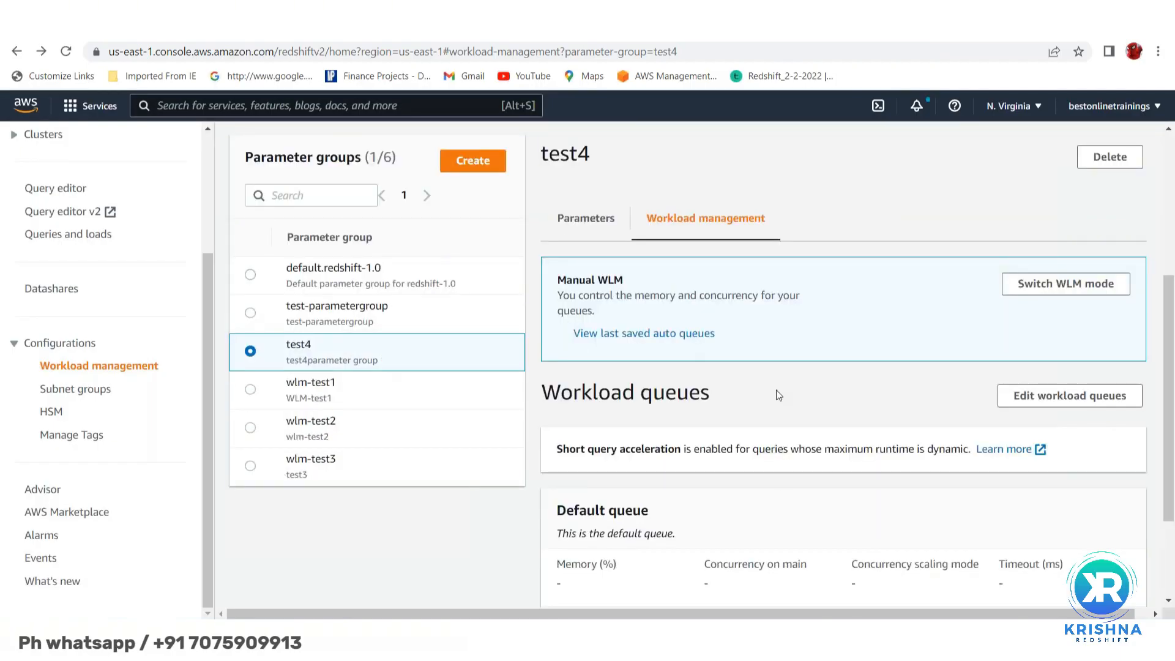
pyautogui.scroll(-2, 779, 395)
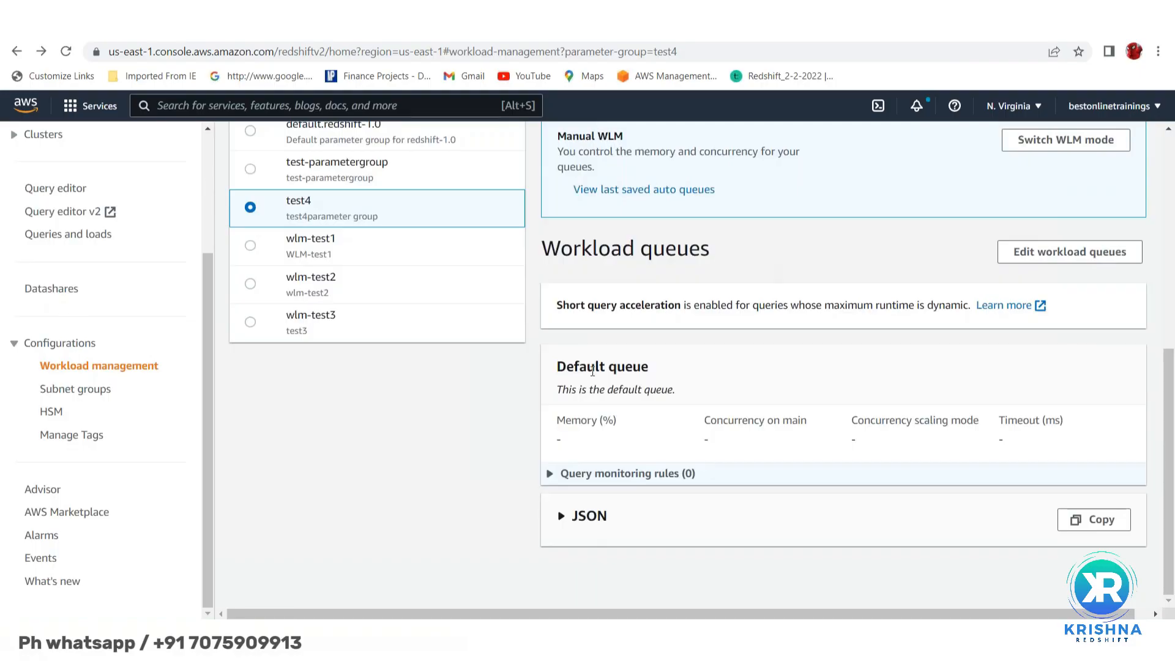
pyautogui.doubleClick(589, 366)
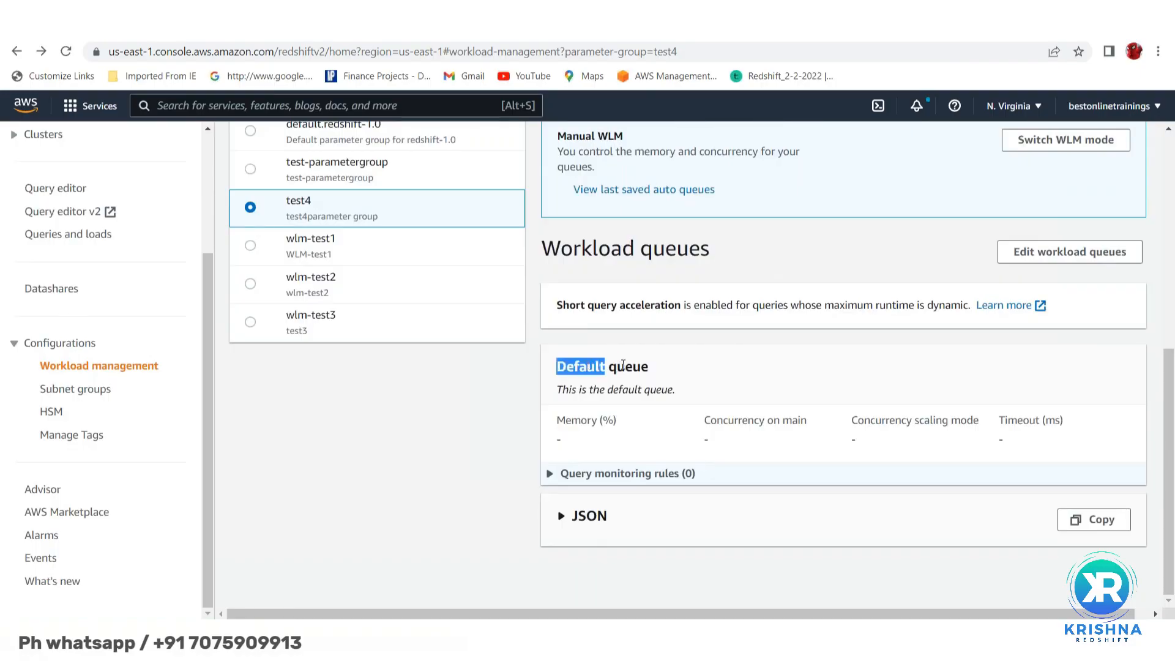
pyautogui.click(622, 366)
pyautogui.scroll(3, 765, 349)
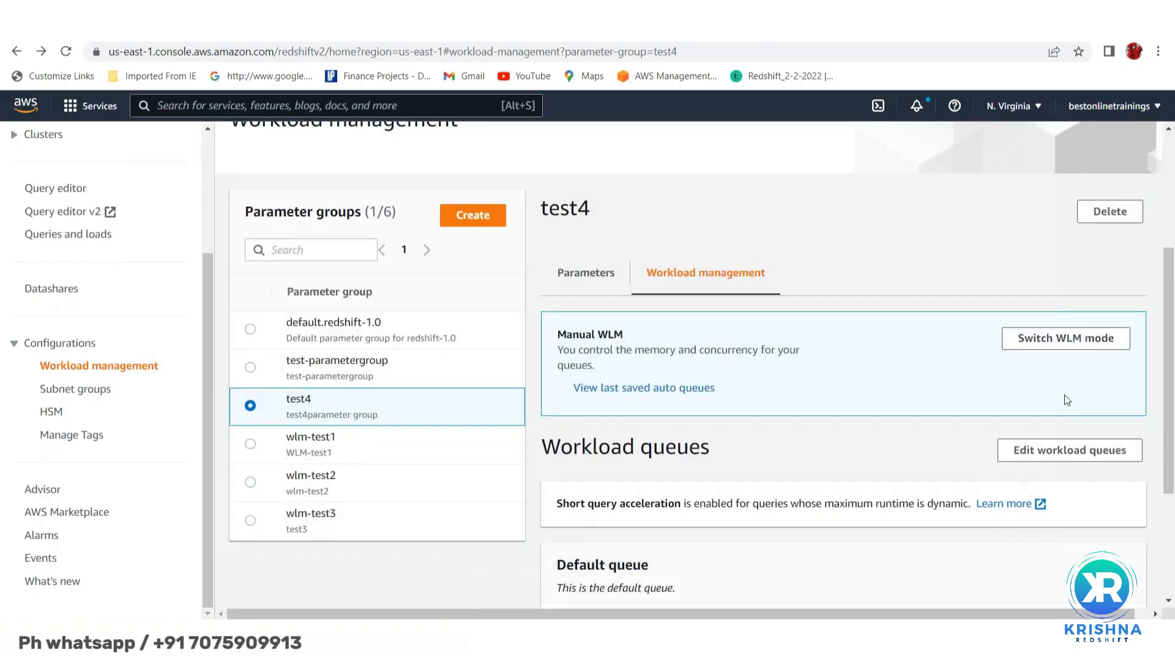
pyautogui.scroll(-2, 965, 454)
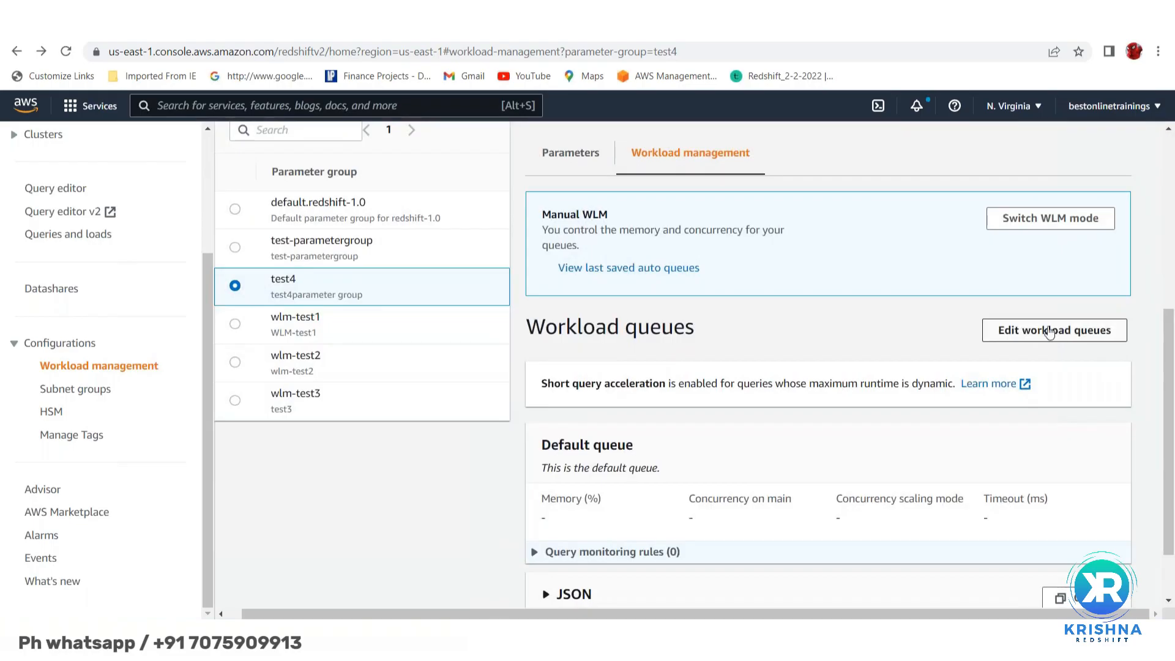
pyautogui.scroll(3, 1013, 331)
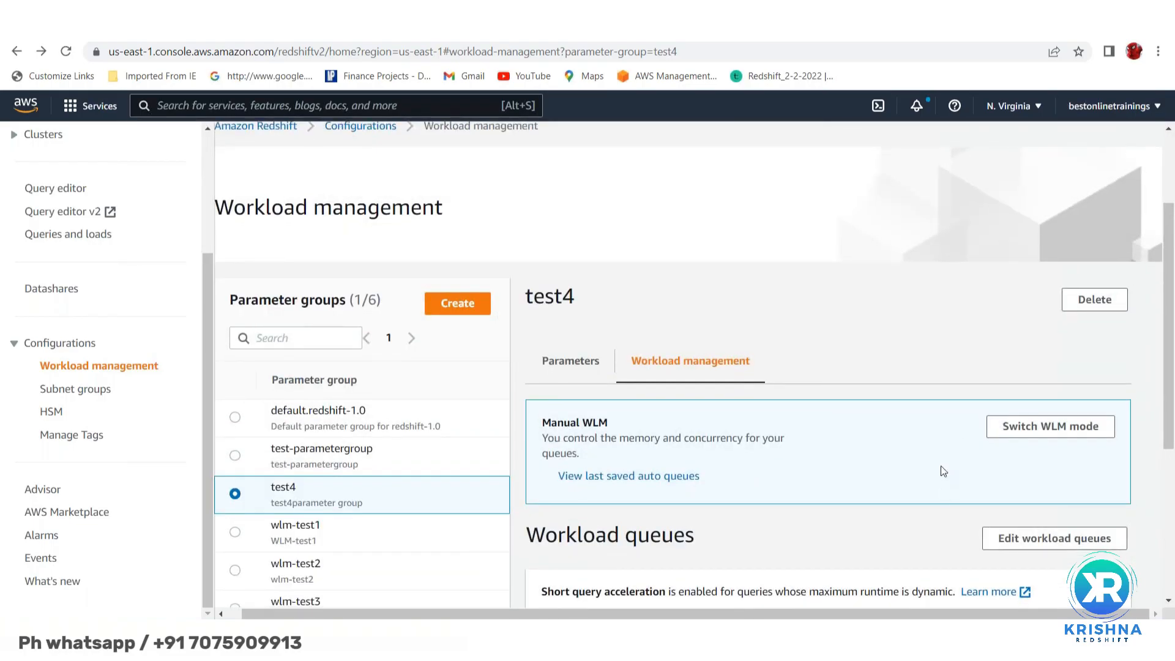
pyautogui.scroll(-3, 941, 465)
# - Edit test4's workload queues and add Queue 1, Queue 2 and Queue 3 above Default
pyautogui.click(1031, 316)
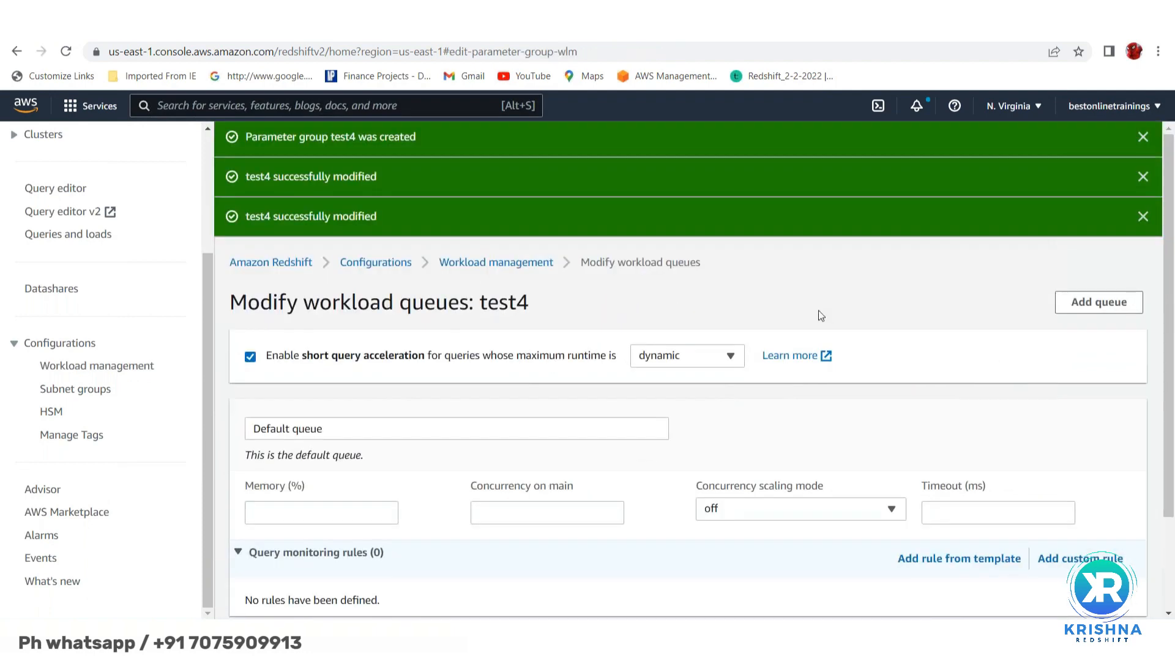
pyautogui.click(1096, 305)
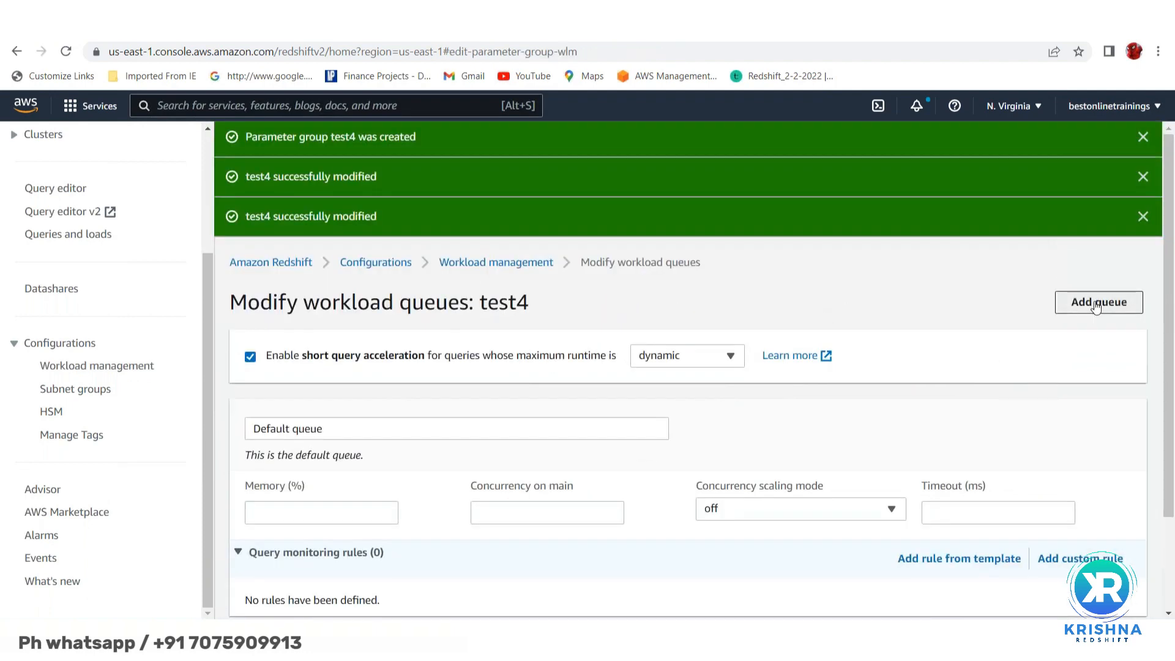
pyautogui.click(1095, 305)
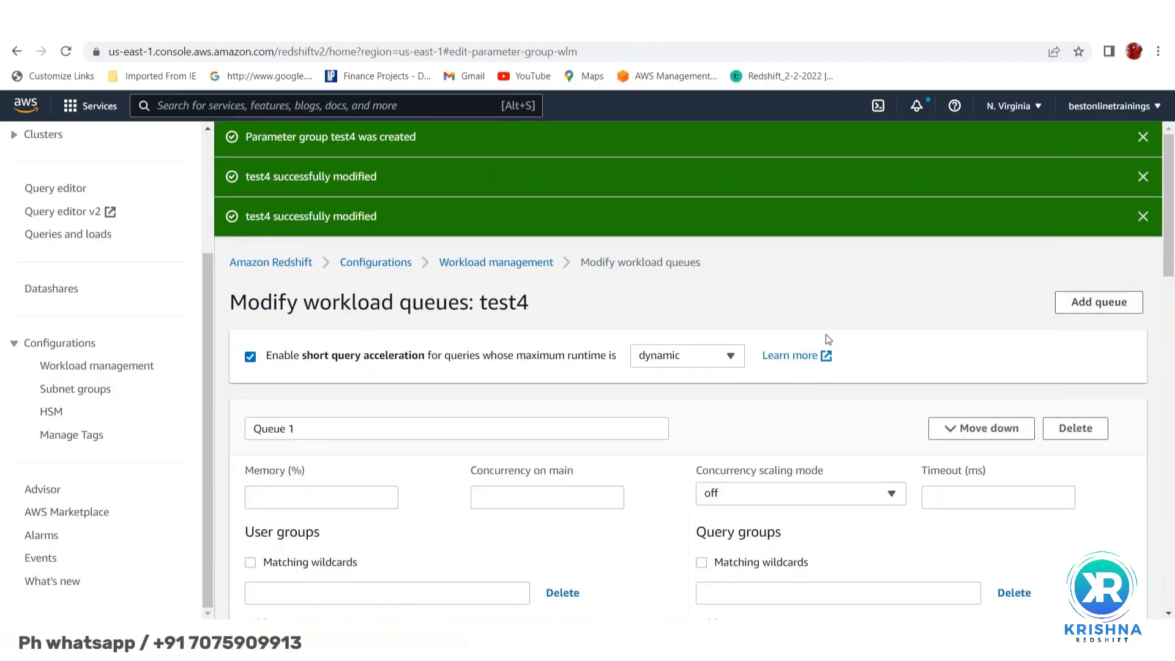
pyautogui.scroll(-1, 827, 338)
pyautogui.scroll(-3, 708, 354)
pyautogui.scroll(-6, 454, 506)
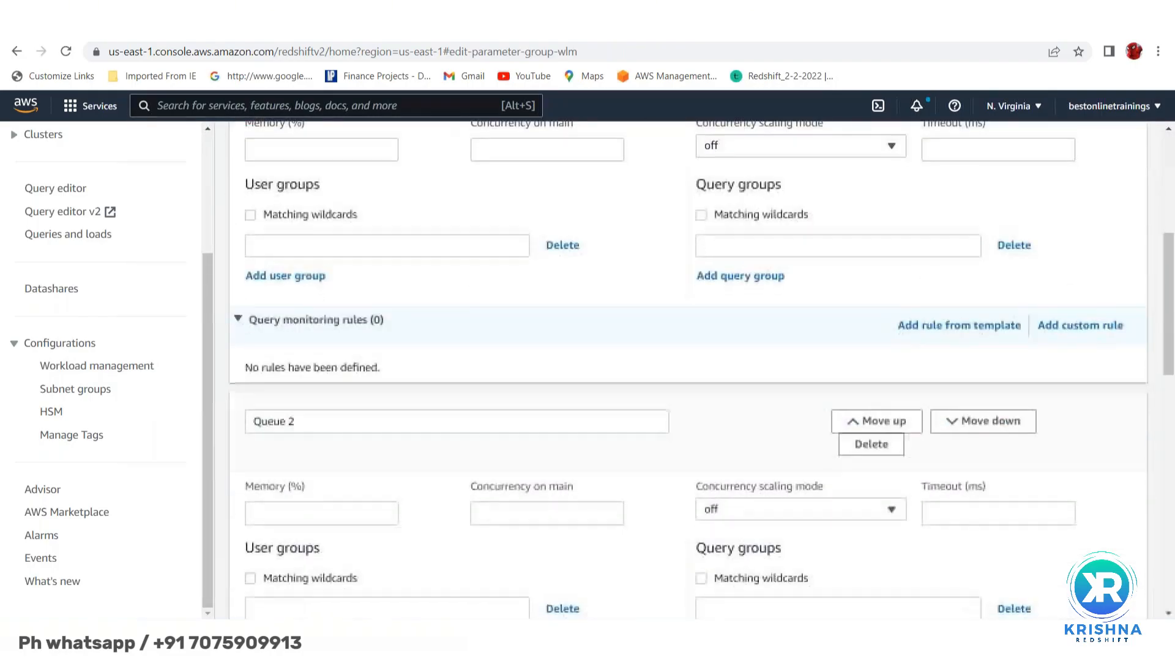
pyautogui.scroll(-6, 688, 367)
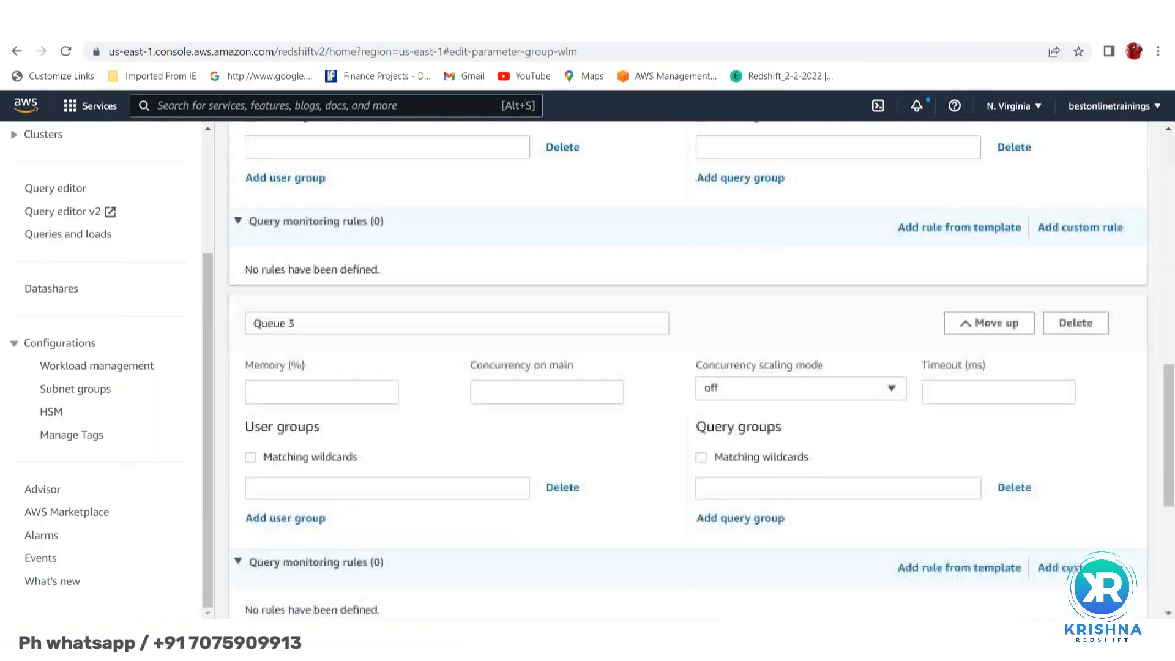
pyautogui.scroll(6, 688, 367)
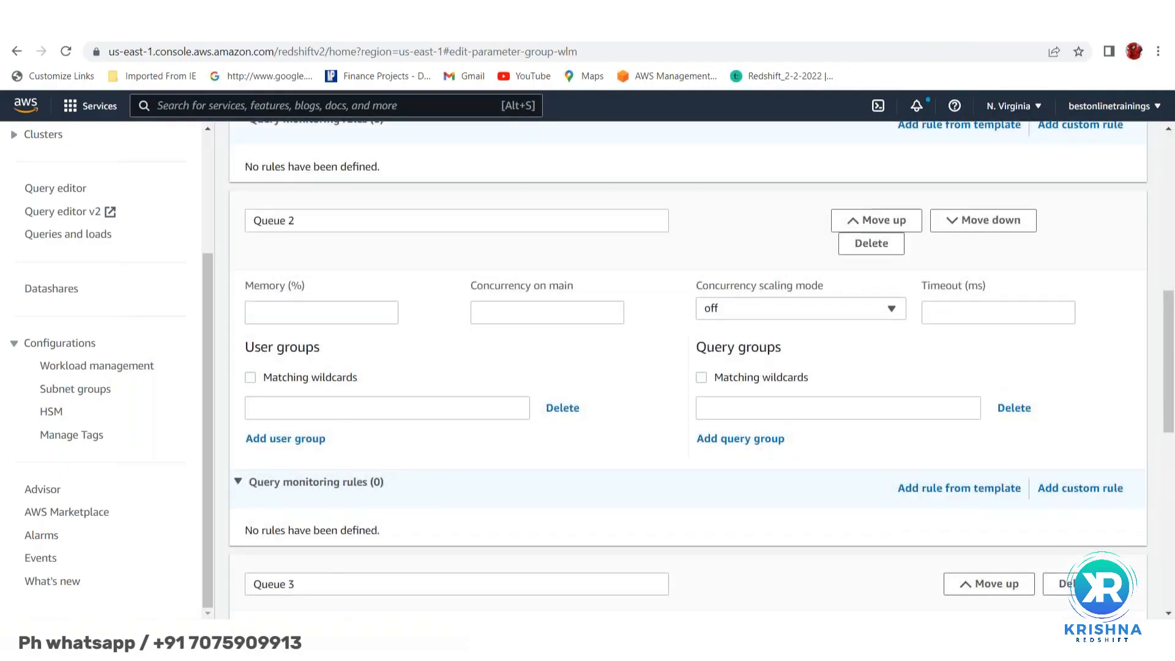
pyautogui.scroll(6, 407, 385)
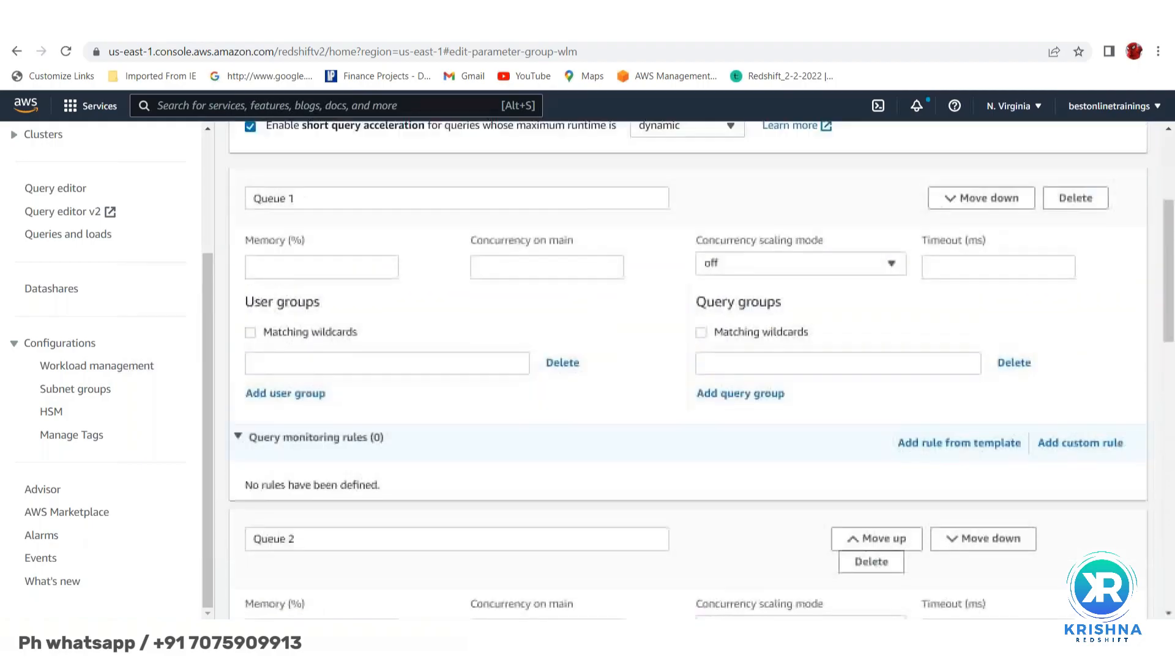
# - Rename Queue 1 to BI_users and give it 50% memory
pyautogui.click(309, 355)
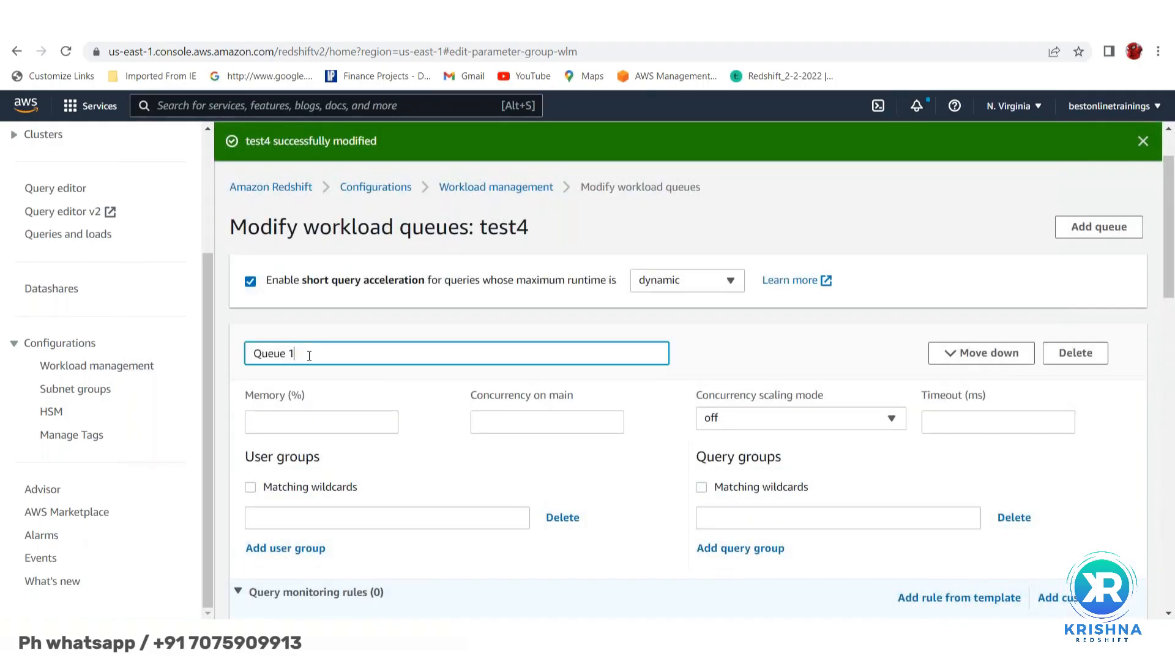
pyautogui.press('BackSpace')
pyautogui.press('BackSpace')
pyautogui.press('BackSpace')
pyautogui.press('BackSpace')
pyautogui.press('BackSpace')
pyautogui.press('BackSpace')
pyautogui.press('BackSpace')
pyautogui.write('Bo')
pyautogui.press('BackSpace')
pyautogui.write('i')
pyautogui.write('l')
pyautogui.write('_users')
pyautogui.click(287, 427)
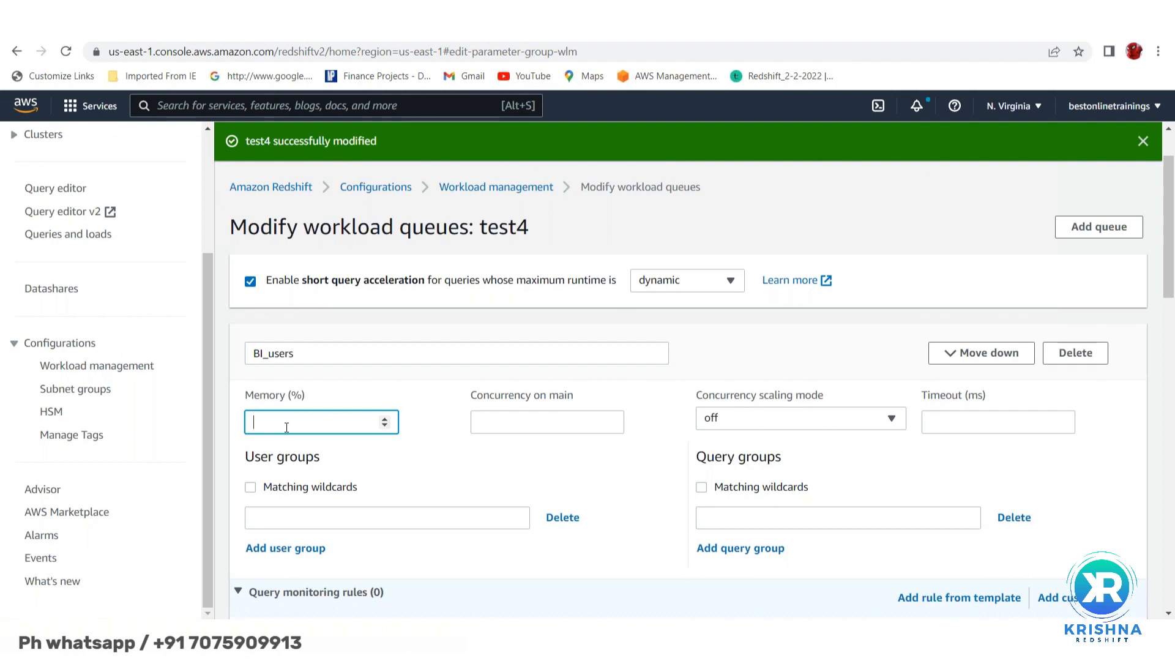
pyautogui.write('50')
# - Set BI_users concurrency on main to 5 and timeout to 3600000 ms
pyautogui.click(496, 424)
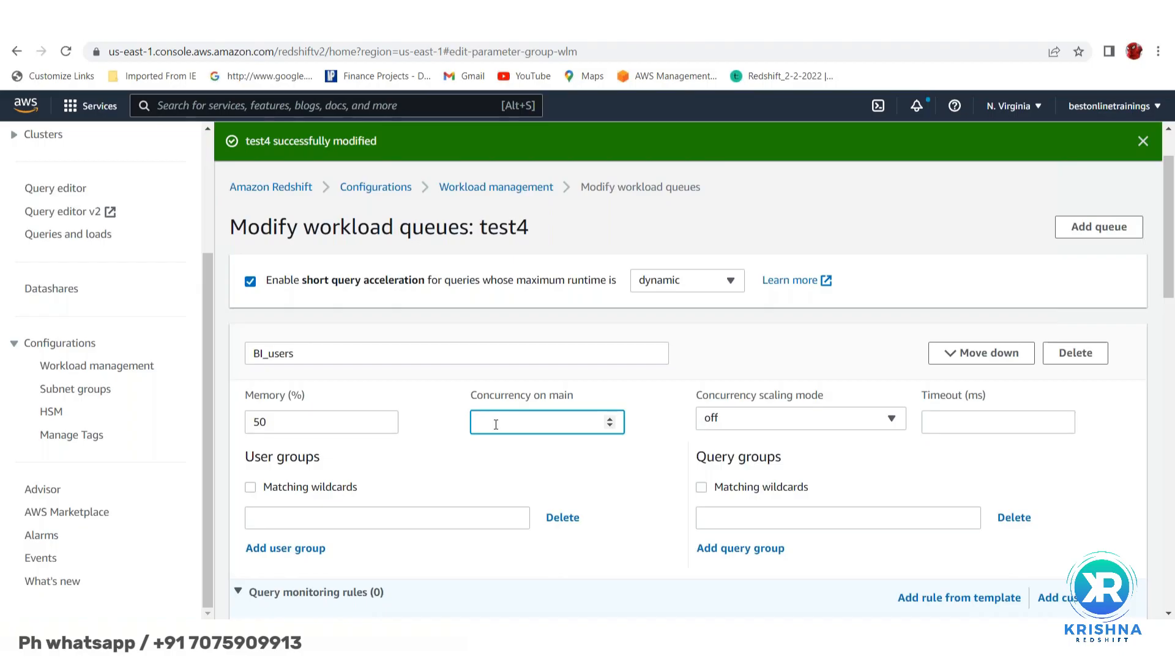
pyautogui.write('5')
pyautogui.scroll(-1, 876, 471)
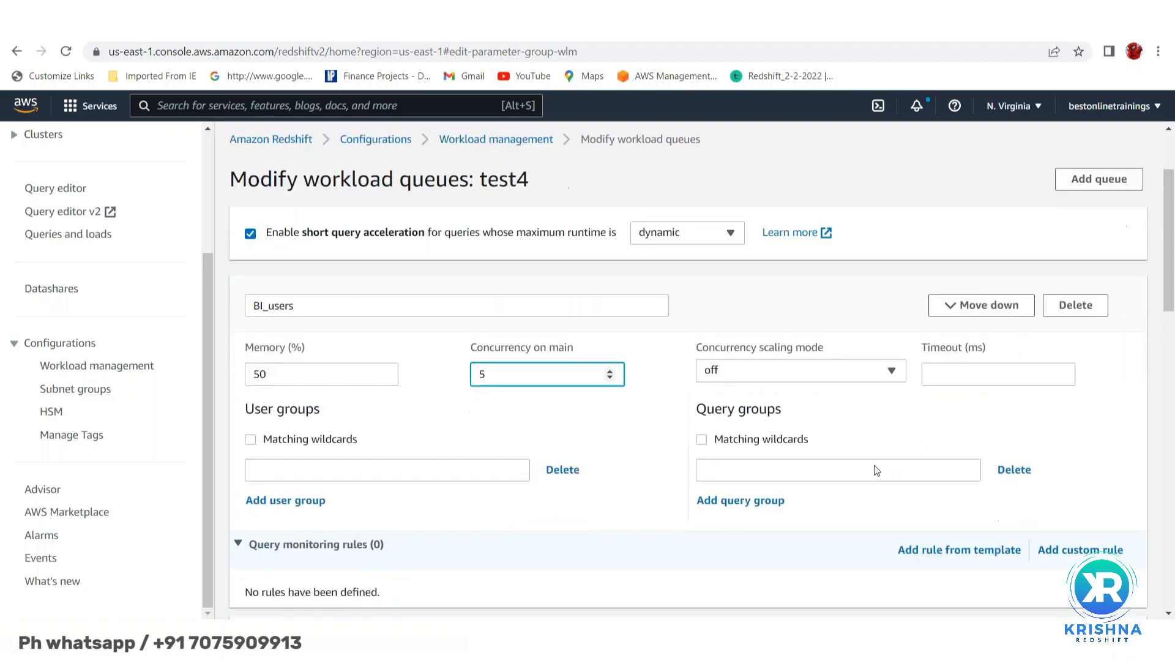
pyautogui.scroll(-1, 821, 406)
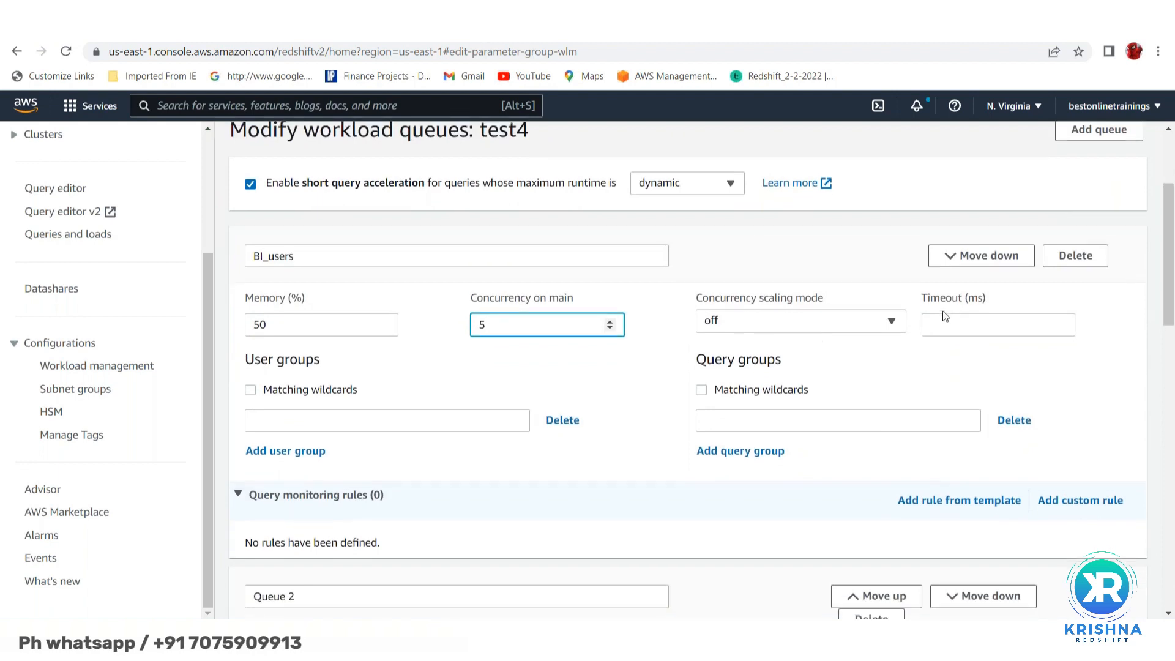
pyautogui.click(946, 334)
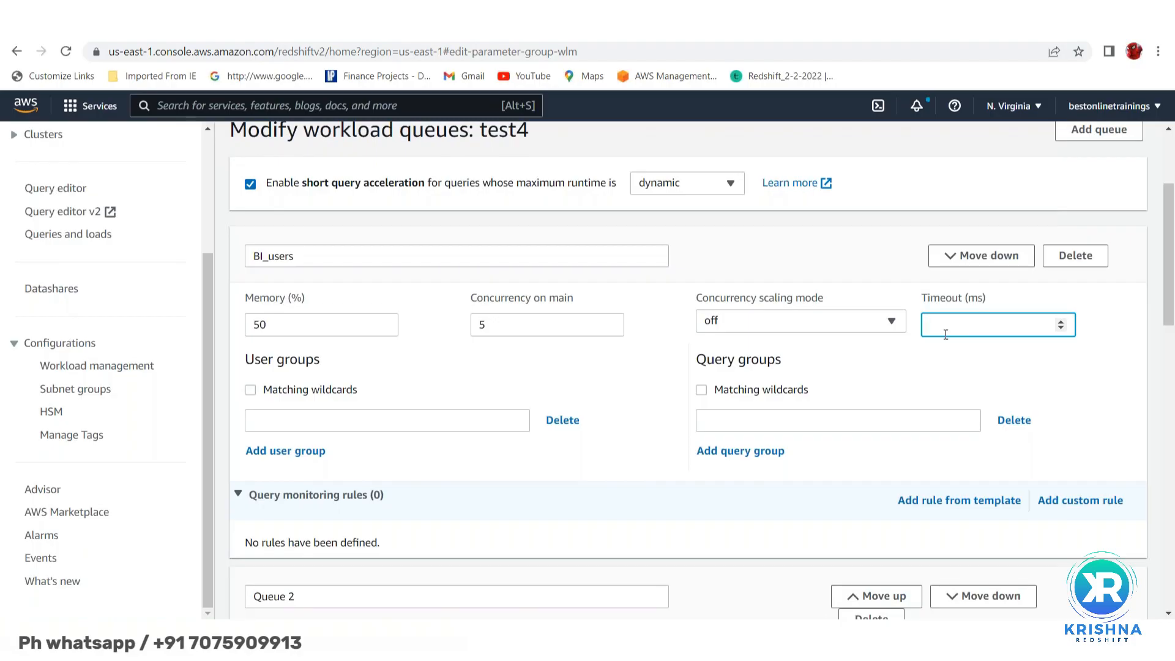
pyautogui.write('3600')
pyautogui.write('000')
pyautogui.scroll(-1, 990, 384)
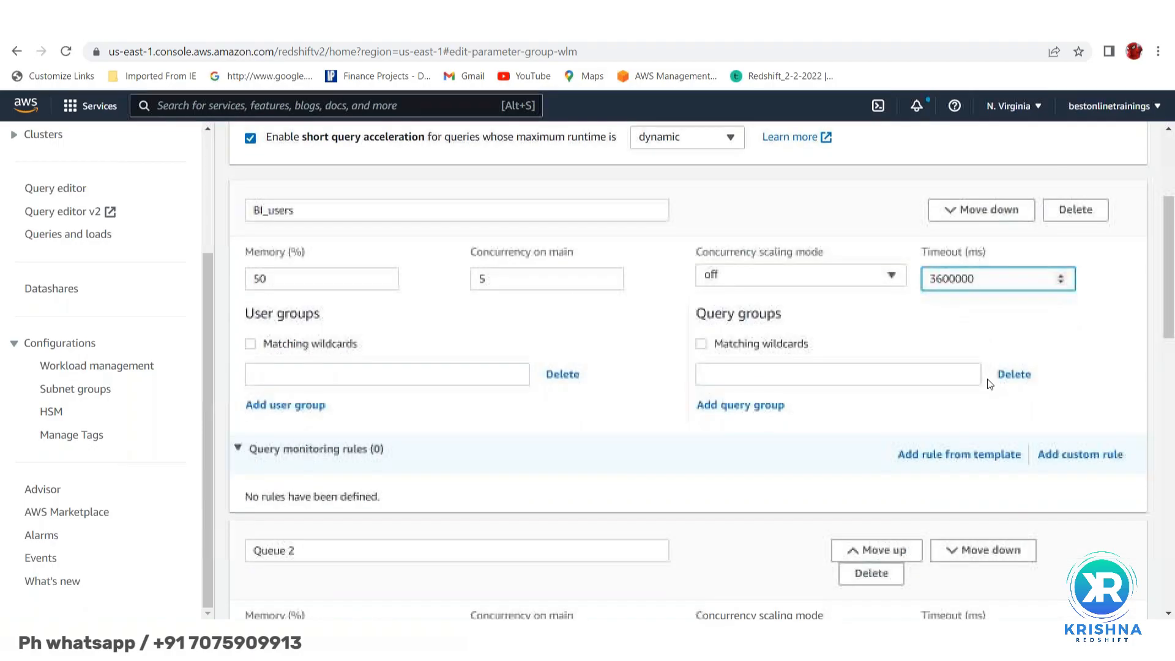
# - Add wildcard user group %tableau% to BI_users and collapse its query monitoring rules
pyautogui.click(288, 379)
pyautogui.click(250, 345)
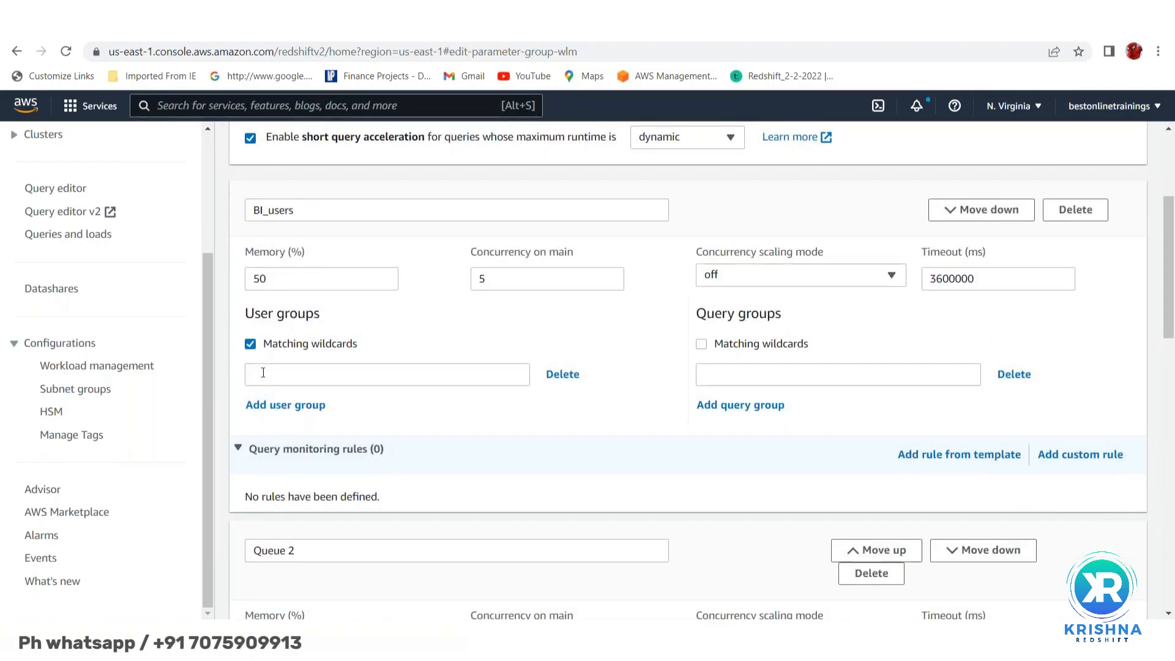
pyautogui.click(265, 375)
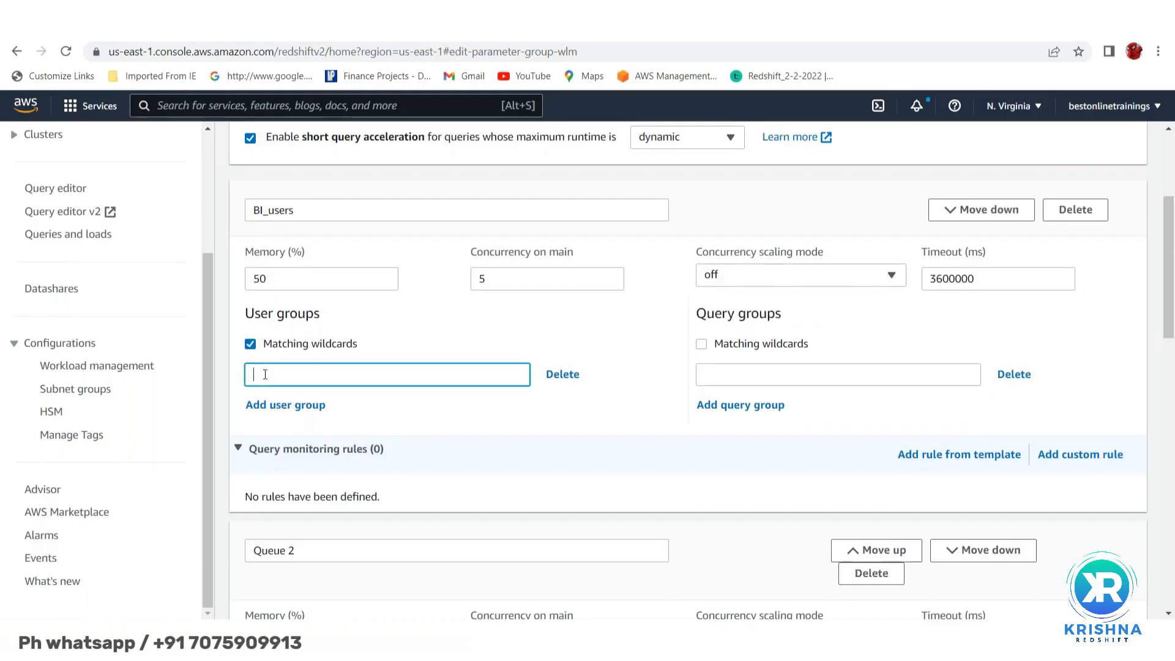
pyautogui.write('%tableau%')
pyautogui.scroll(-1, 549, 361)
pyautogui.scroll(-2, 429, 331)
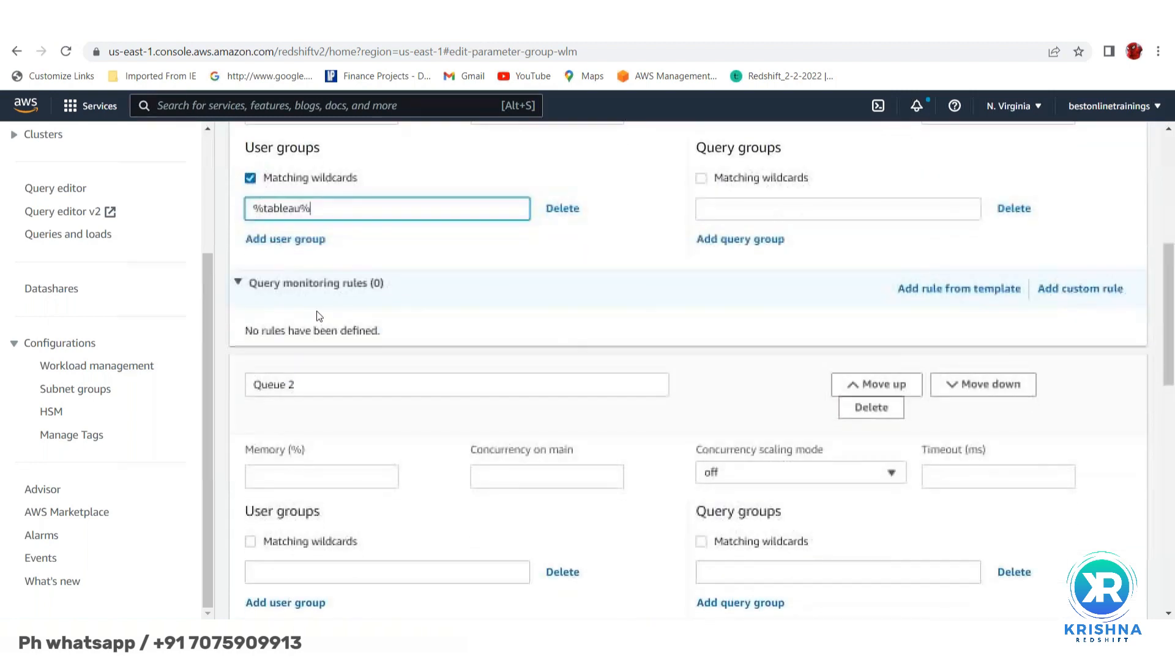
pyautogui.click(238, 283)
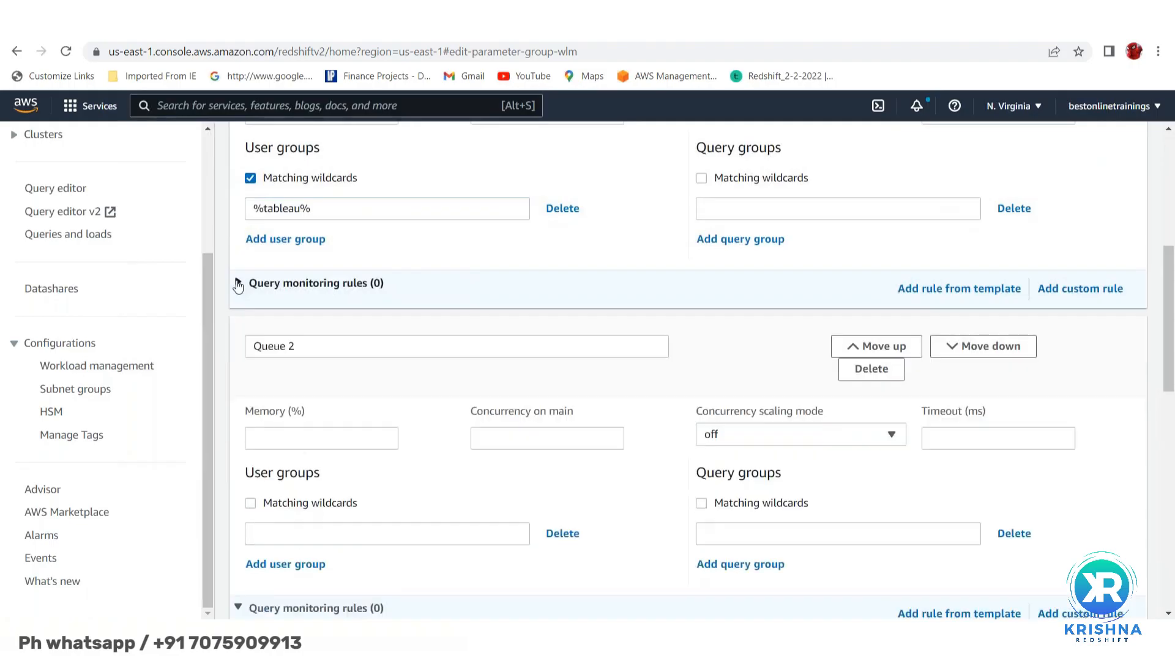
pyautogui.click(939, 290)
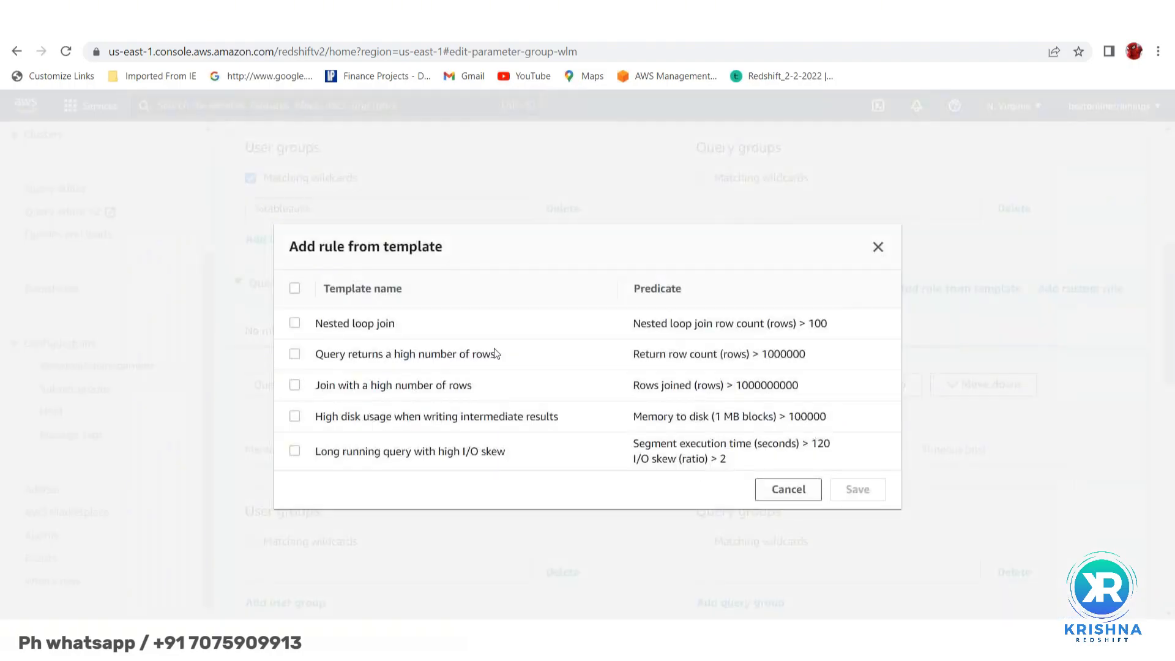
pyautogui.click(295, 325)
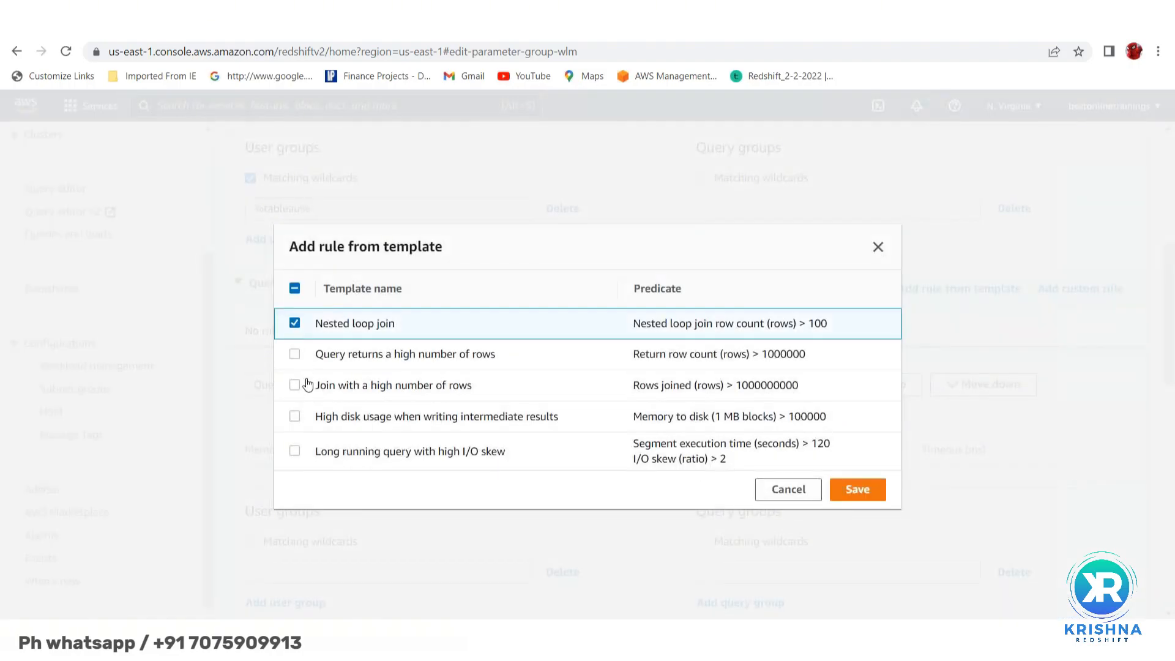
pyautogui.click(296, 453)
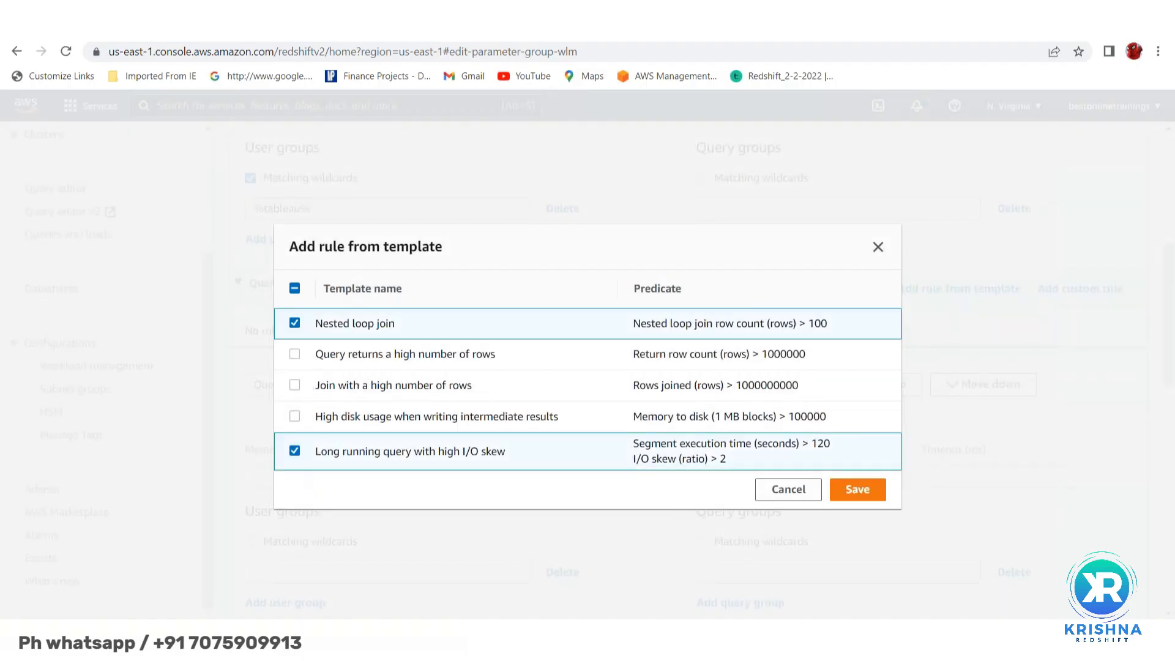
pyautogui.click(295, 451)
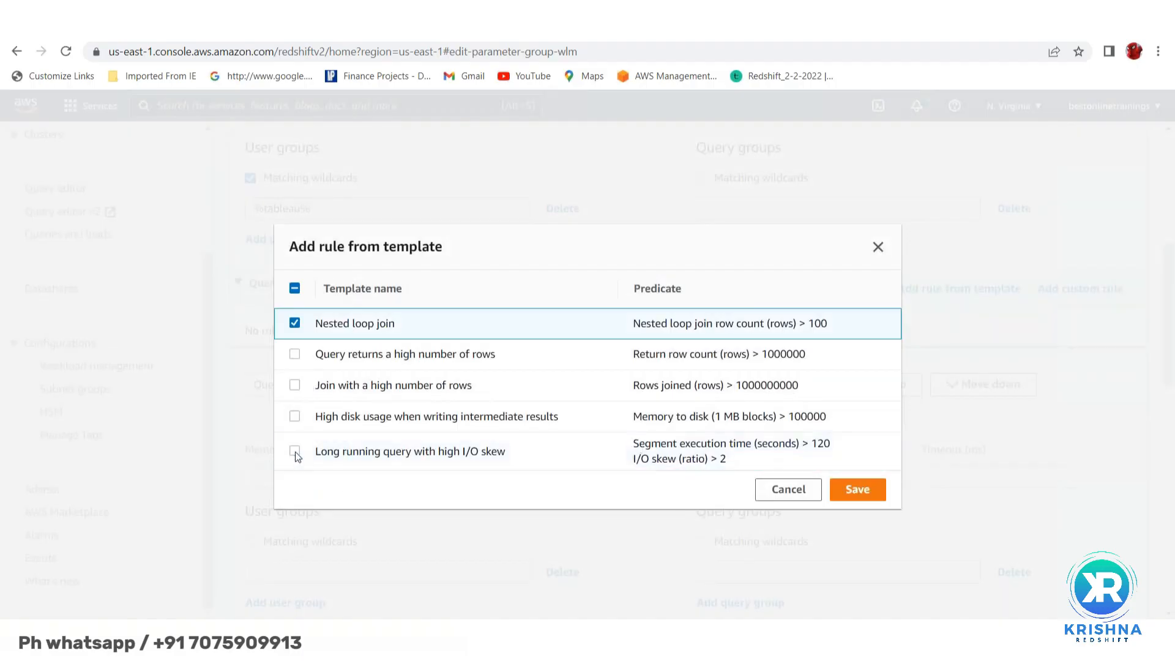
pyautogui.click(295, 323)
pyautogui.click(789, 497)
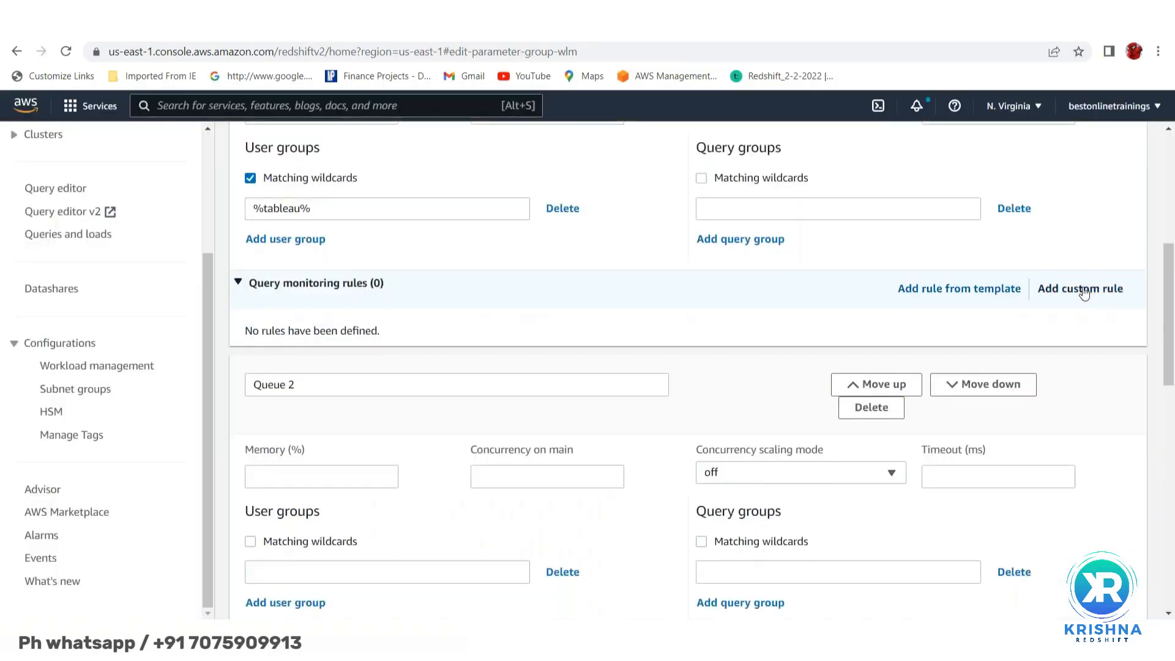
# - Add custom rule long_running: query execution time > 3600 seconds, action hop
pyautogui.click(1084, 294)
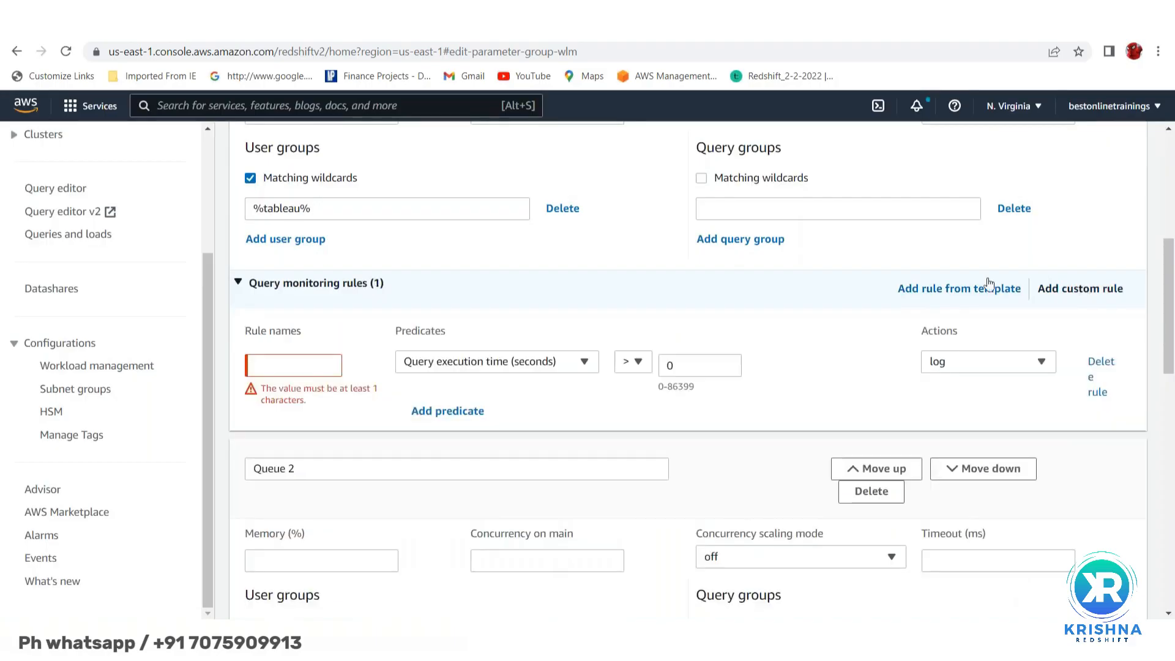
pyautogui.click(288, 367)
pyautogui.write('long_')
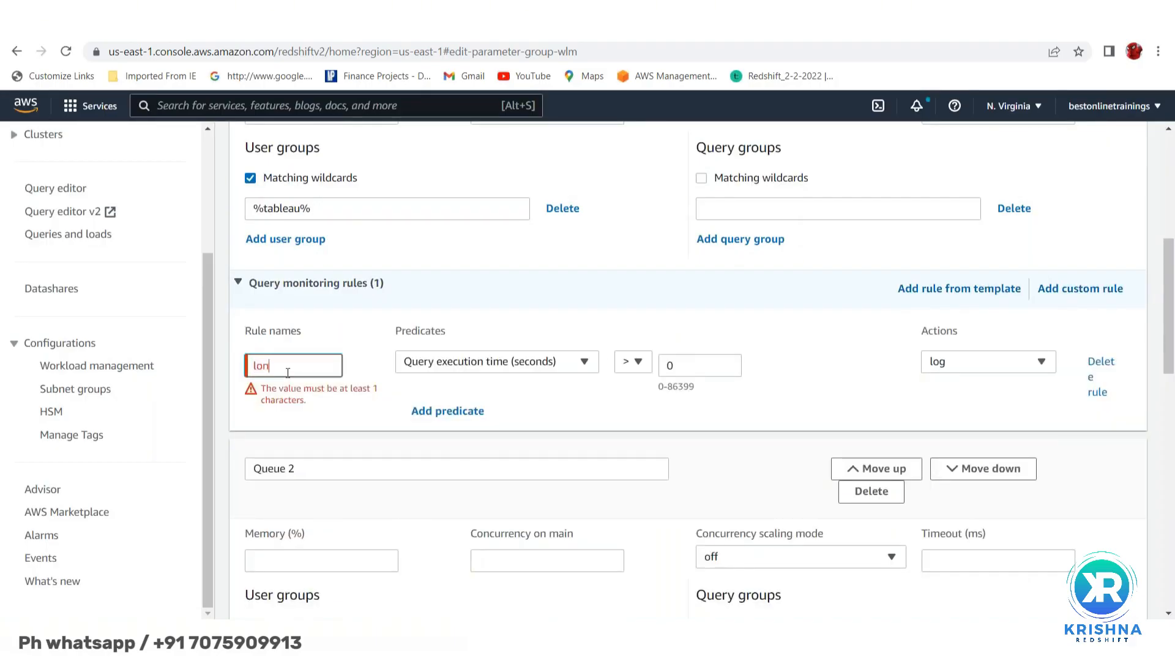
pyautogui.write('runing')
pyautogui.click(288, 367)
pyautogui.write('n')
pyautogui.click(692, 365)
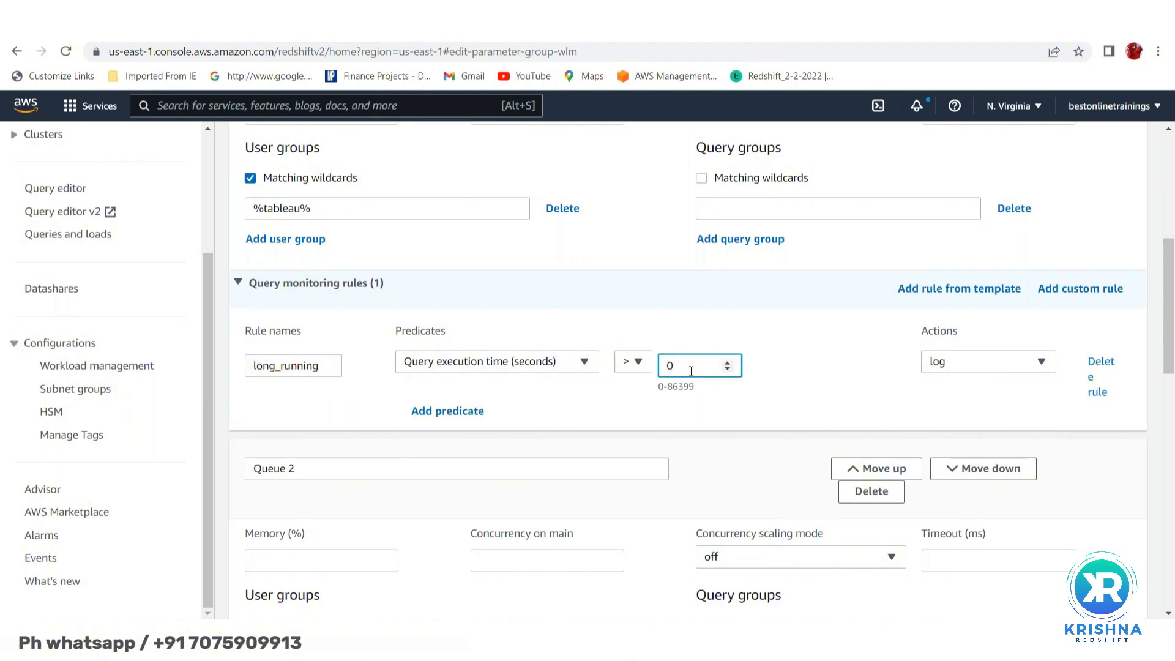
pyautogui.write('3600')
pyautogui.click(969, 361)
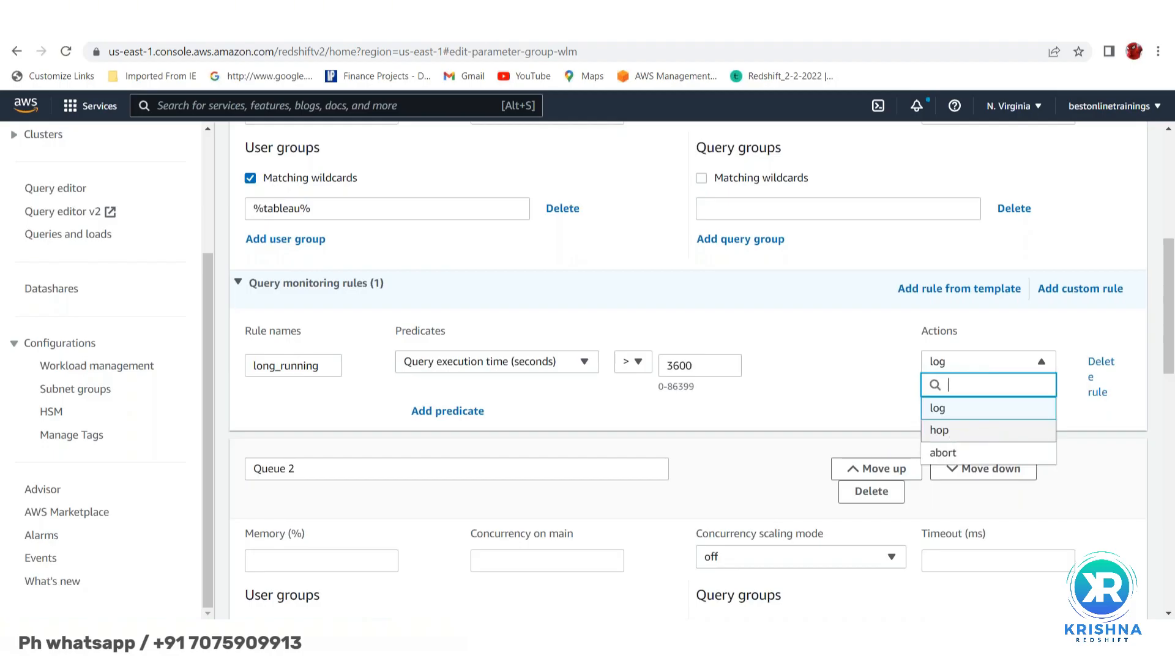
pyautogui.scroll(-2, 1082, 334)
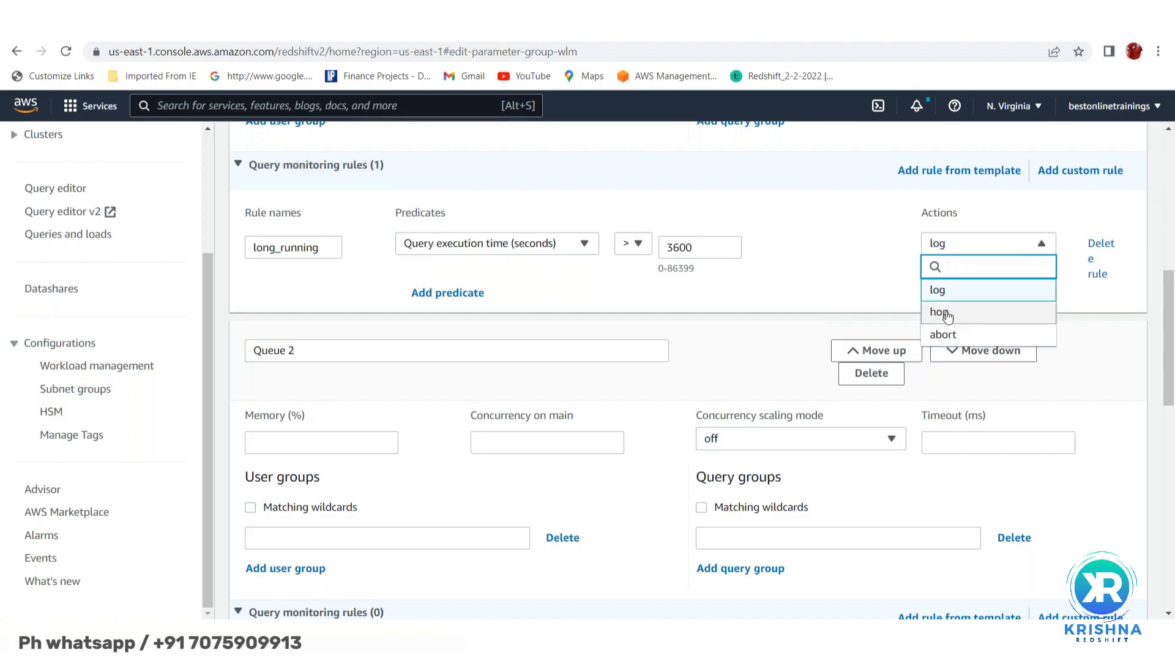
pyautogui.click(947, 315)
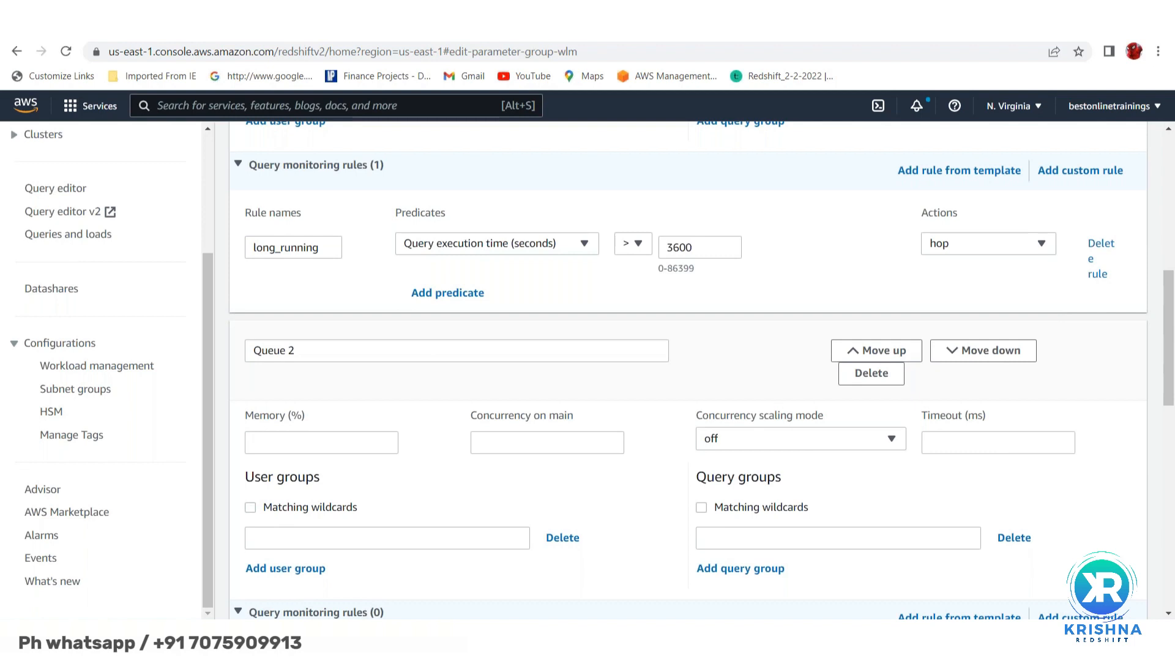
# - Google 'aws wlm log, hop, abort' in a new browser tab
pyautogui.hotkey('ctrl', 't')
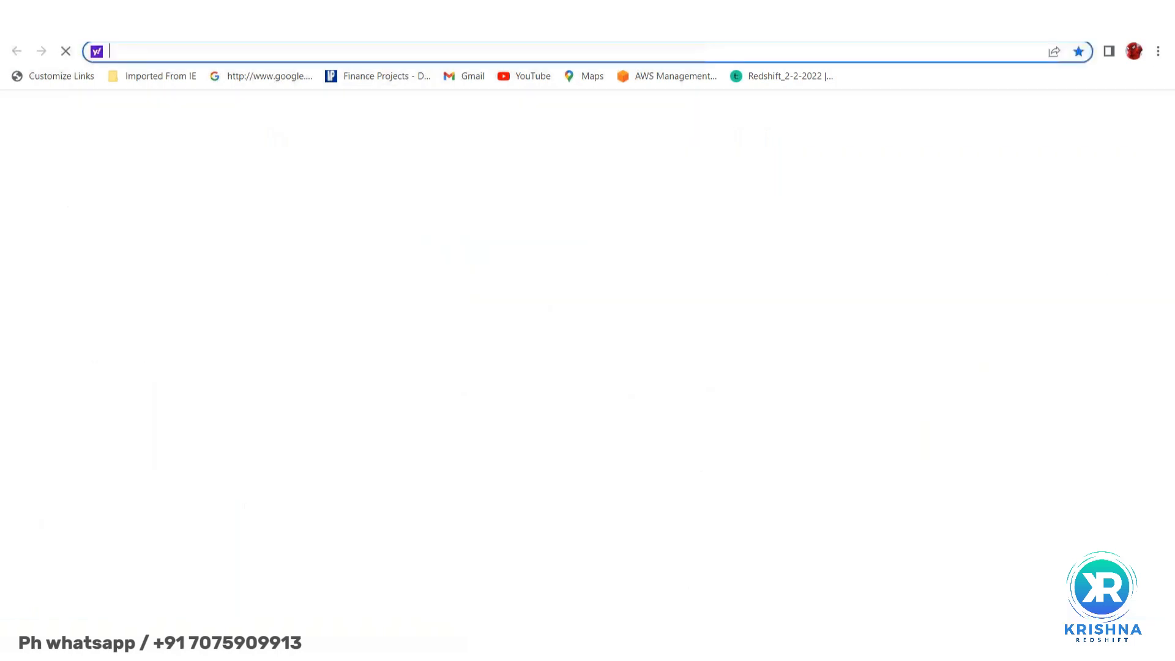
pyautogui.write('google')
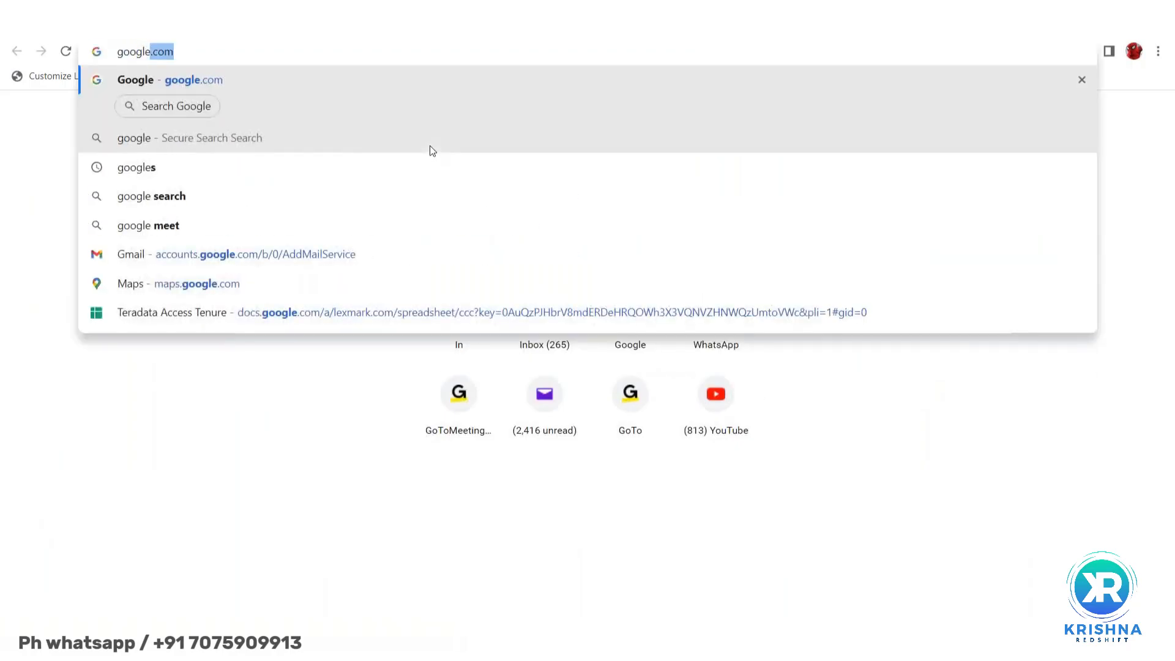
pyautogui.press('Return')
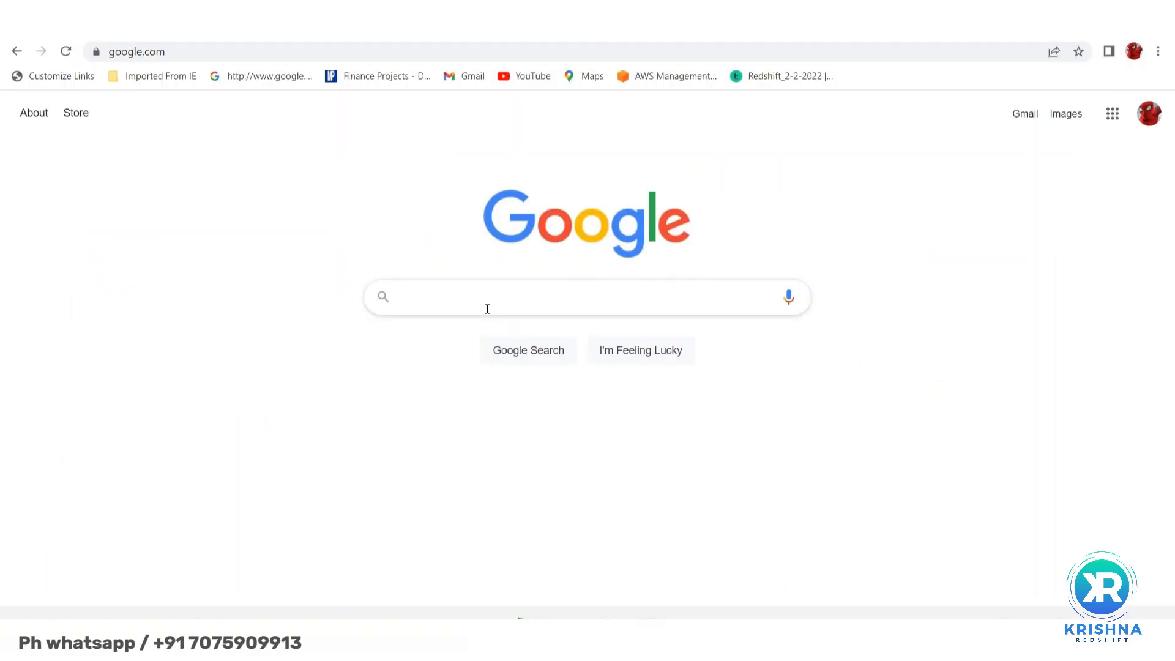
pyautogui.write('aws w')
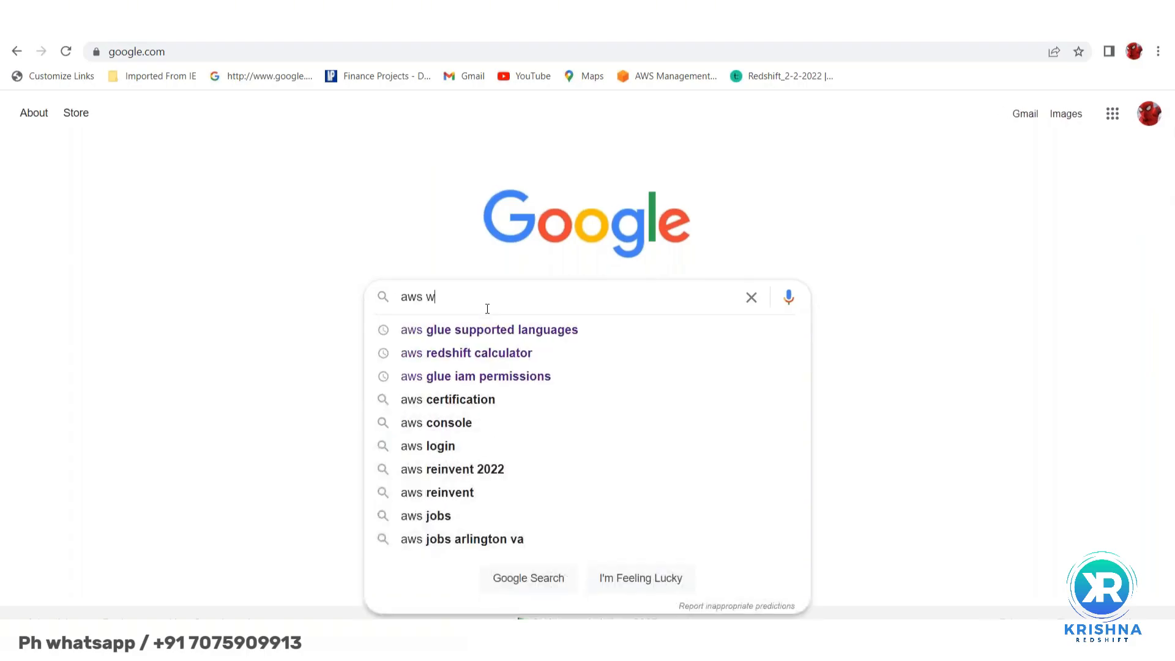
pyautogui.write('lm')
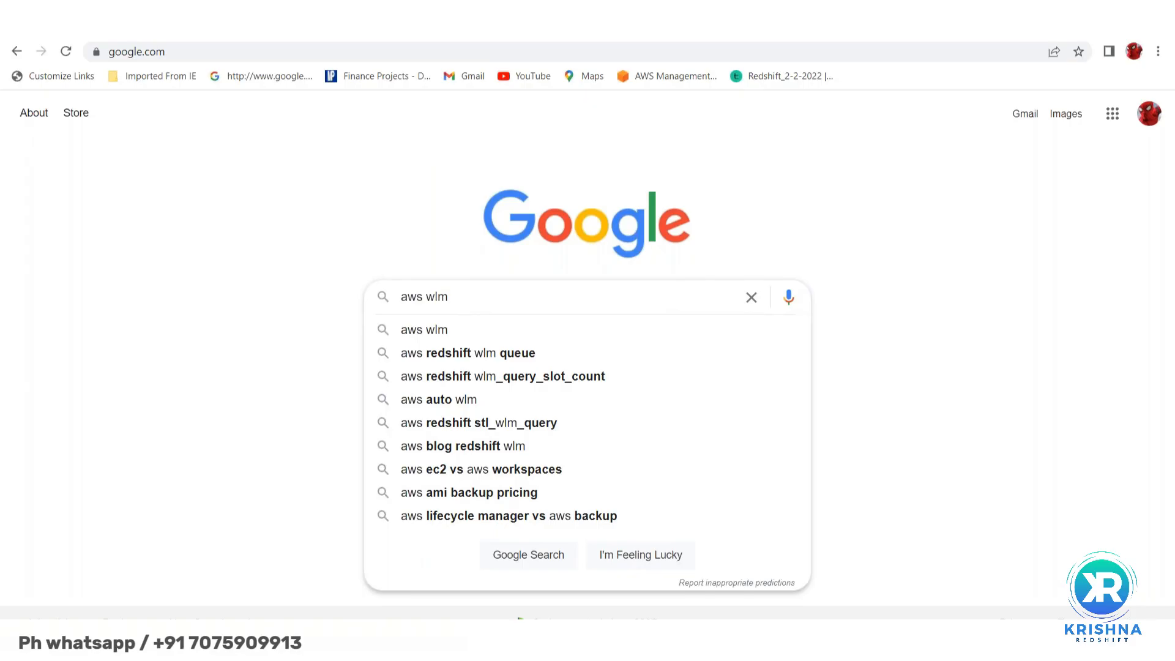
pyautogui.write('log,')
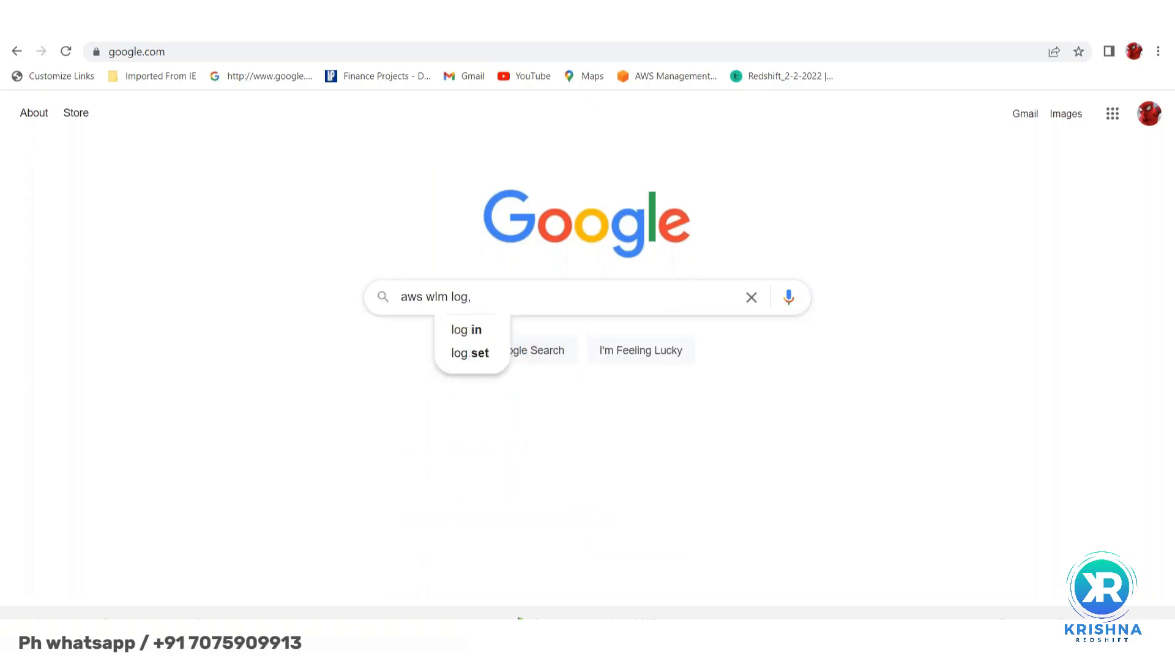
pyautogui.write(' hop, ')
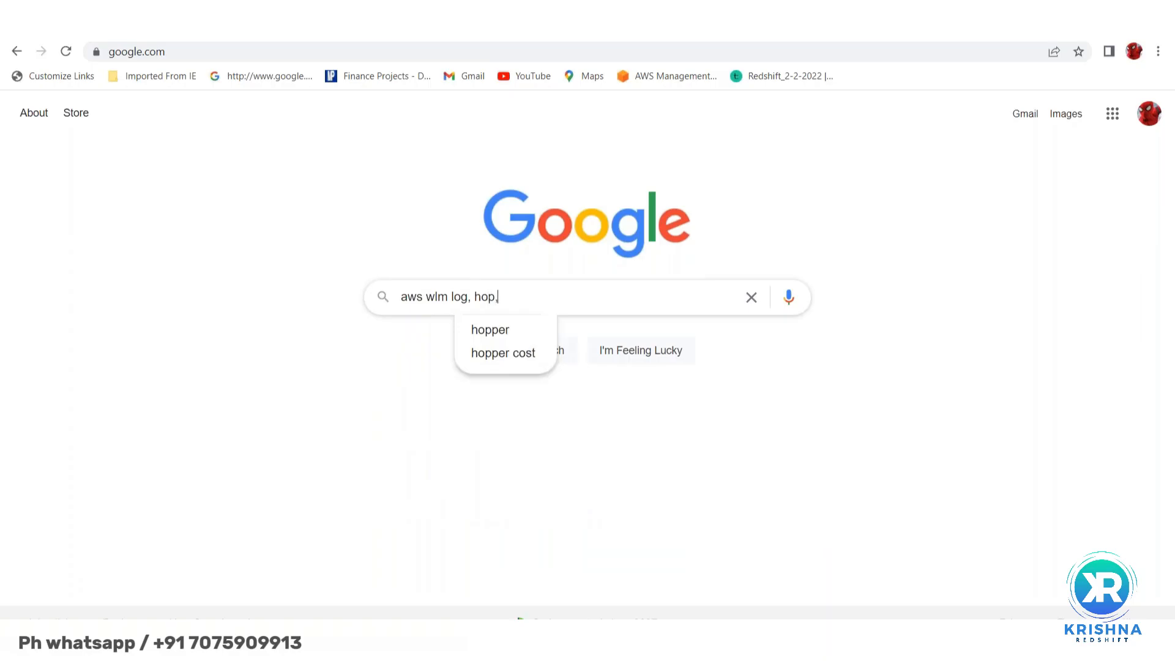
pyautogui.write('abort')
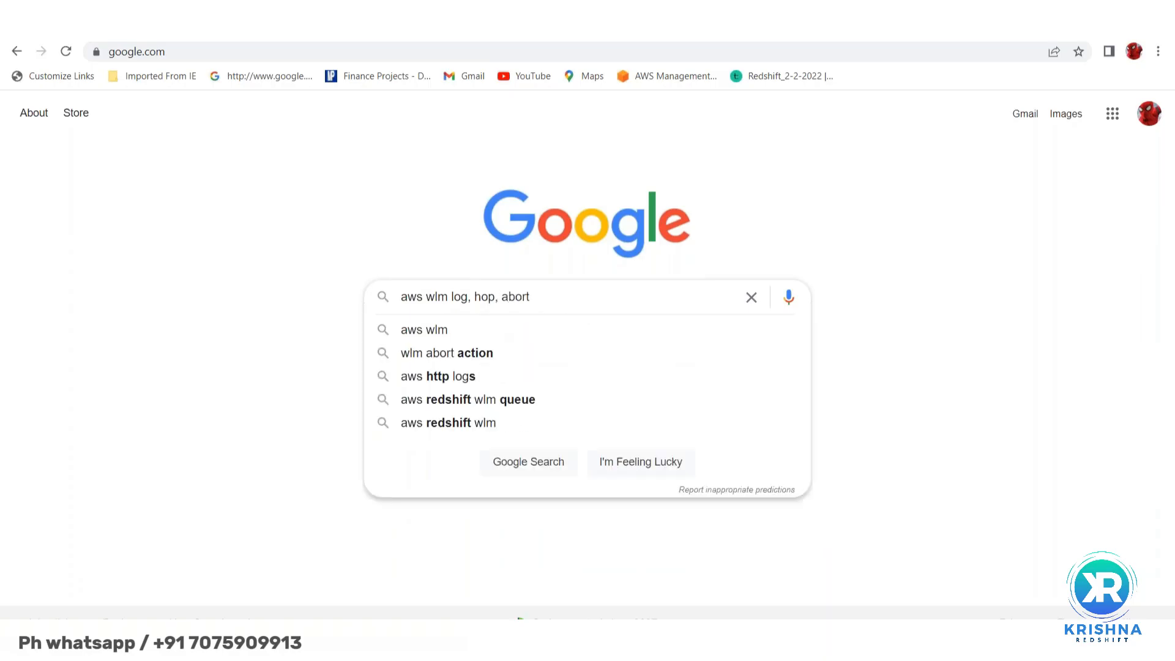
pyautogui.press('Return')
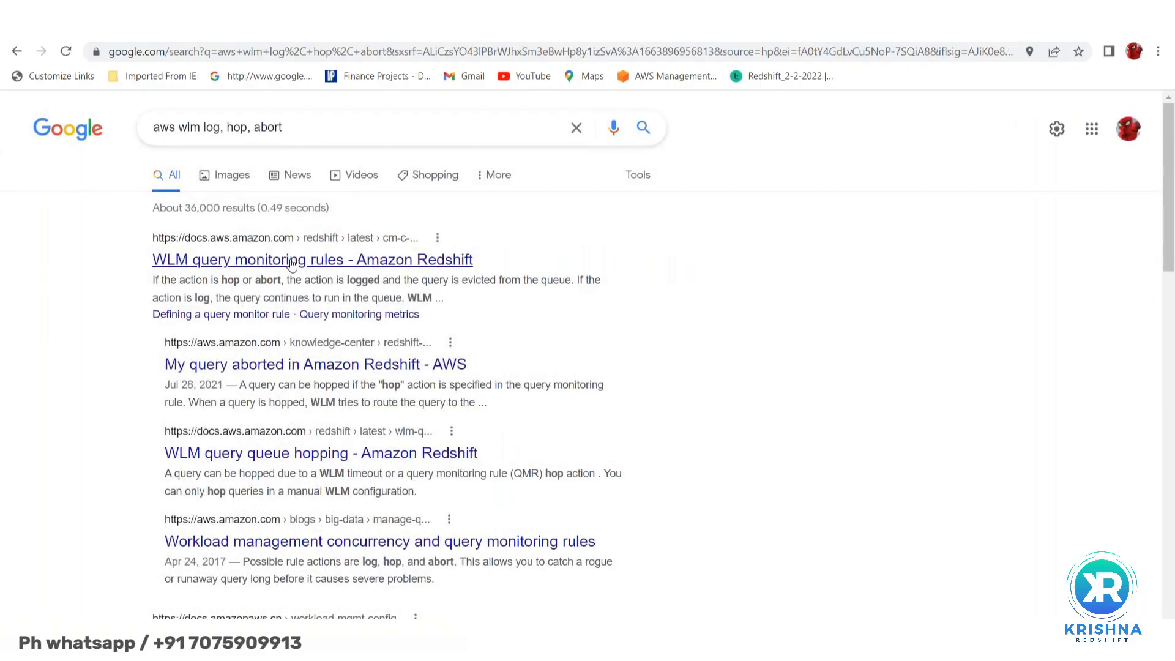
# - Open the WLM query monitoring rules and WLM query queue hopping results in new tabs
pyautogui.rightClick(292, 263)
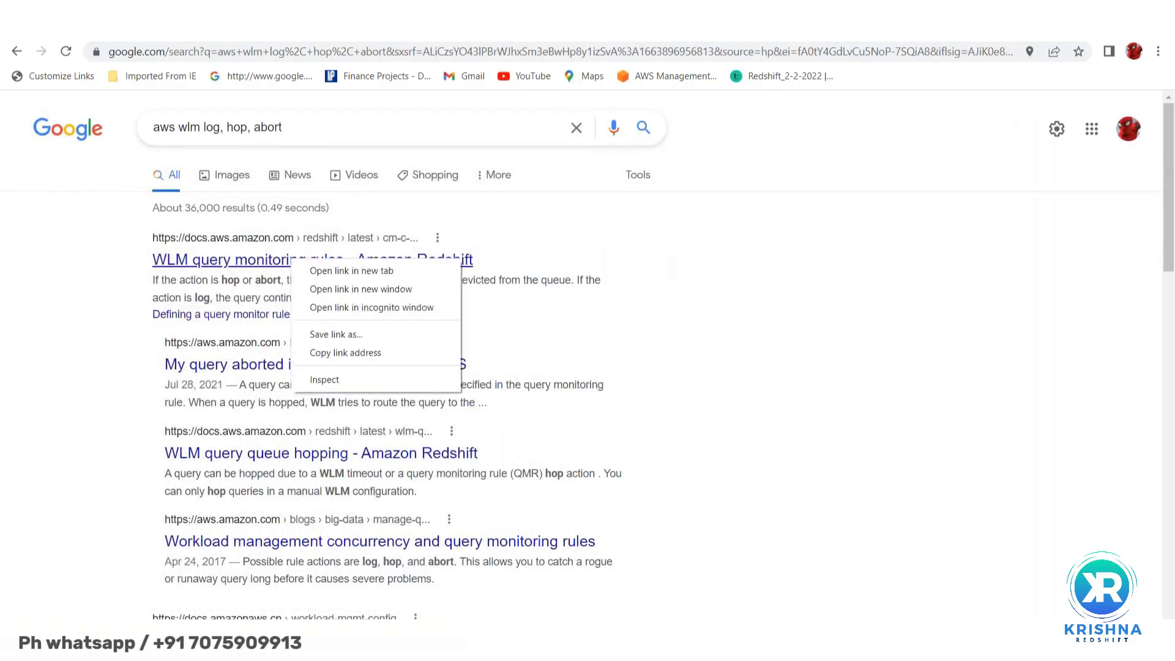
pyautogui.click(342, 273)
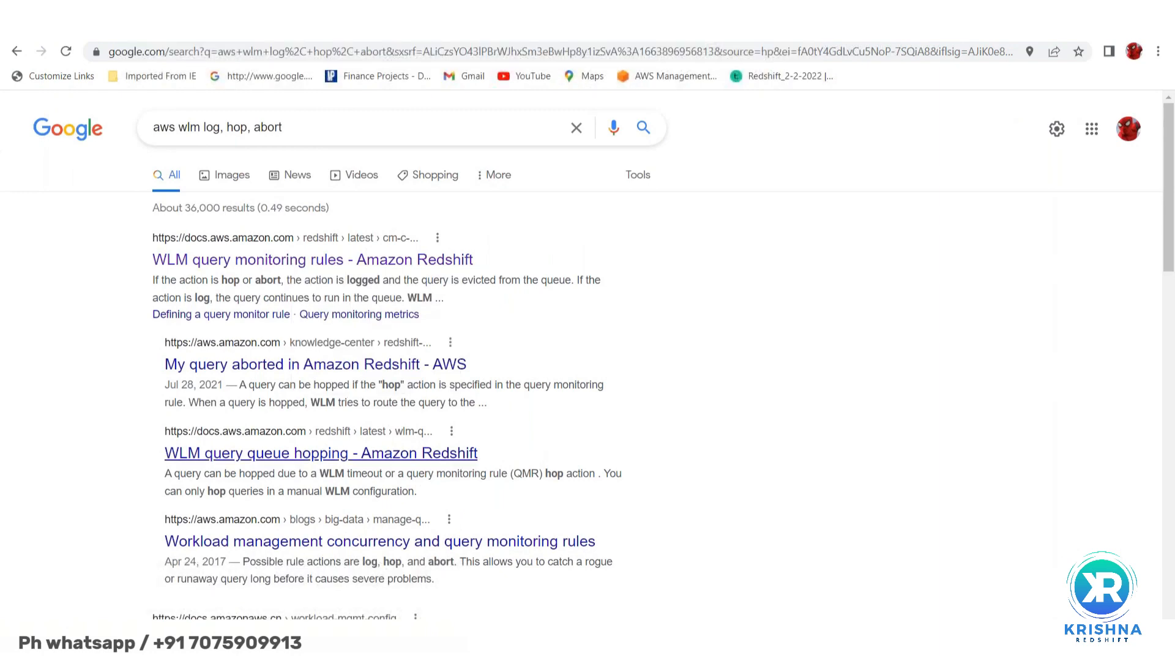
pyautogui.rightClick(281, 455)
pyautogui.click(341, 465)
# - Read down the WLM query monitoring rules page through its metrics table and templates
pyautogui.hotkey('ctrl', 'Tab')
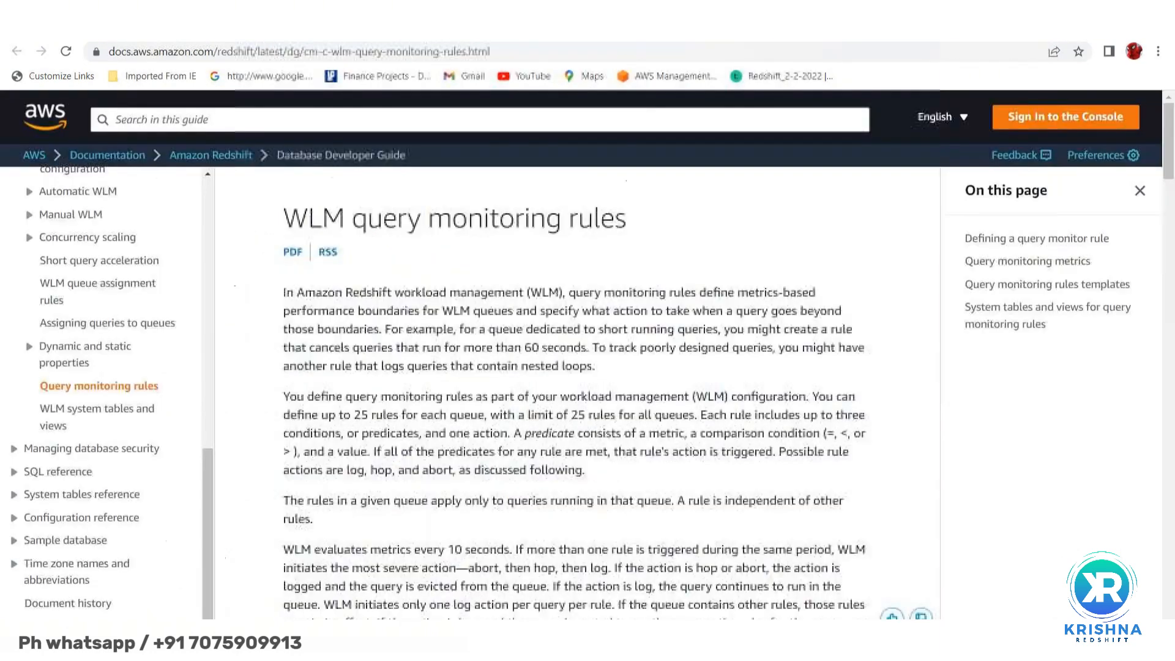
pyautogui.scroll(-10, 572, 490)
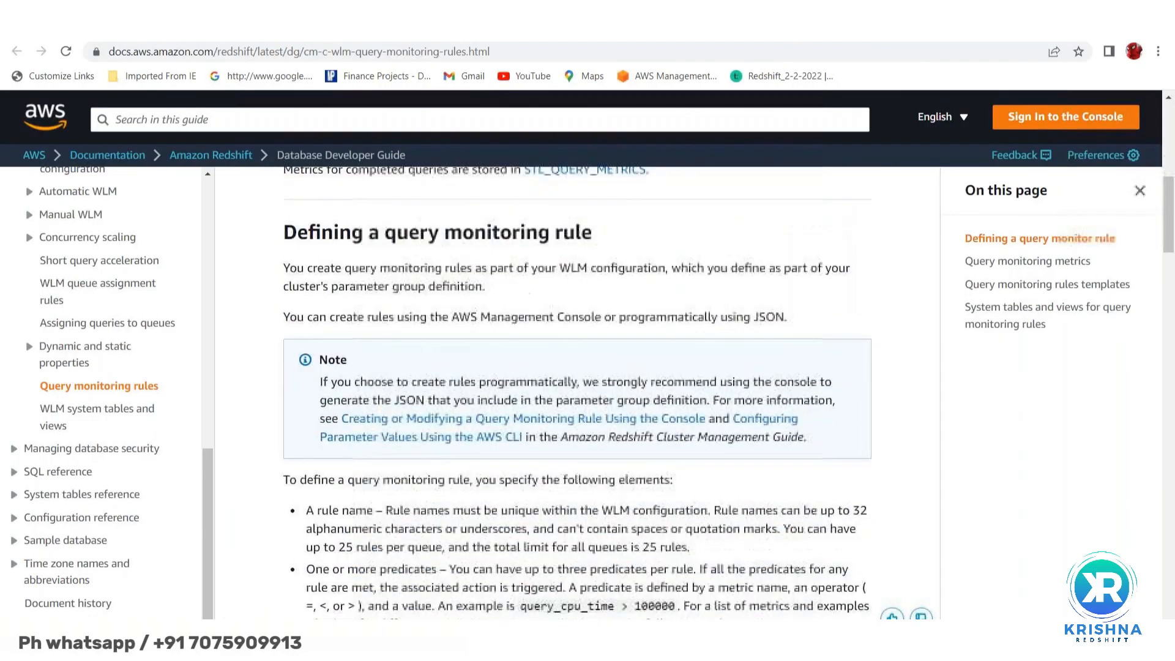
pyautogui.scroll(-6, 575, 392)
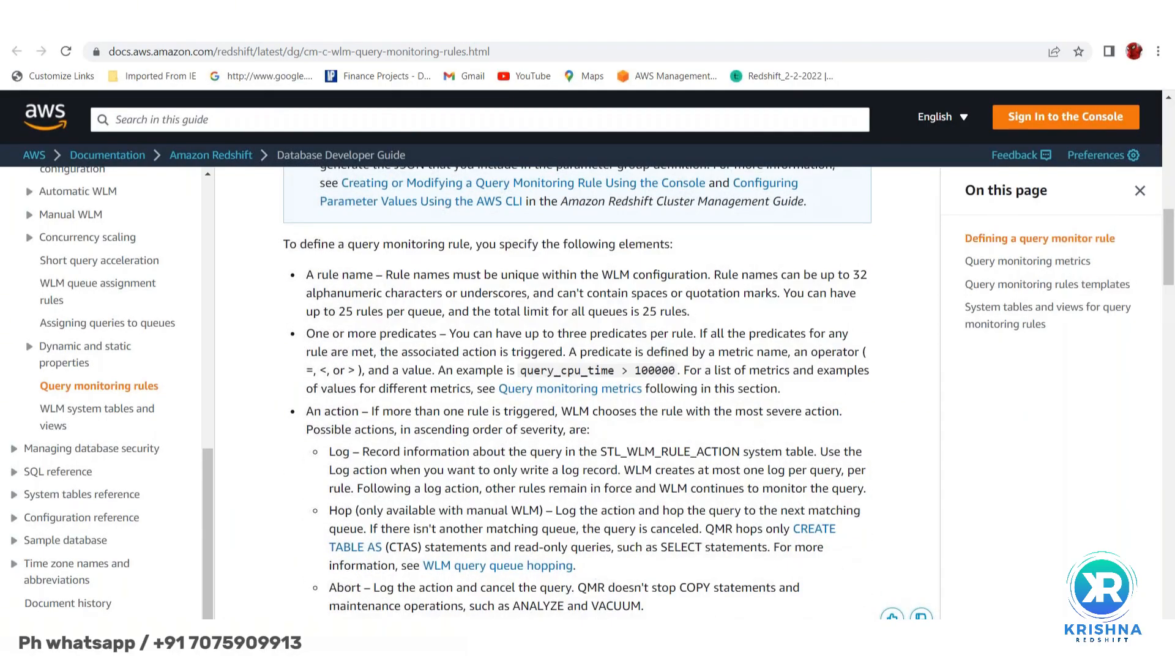
pyautogui.scroll(-10, 576, 392)
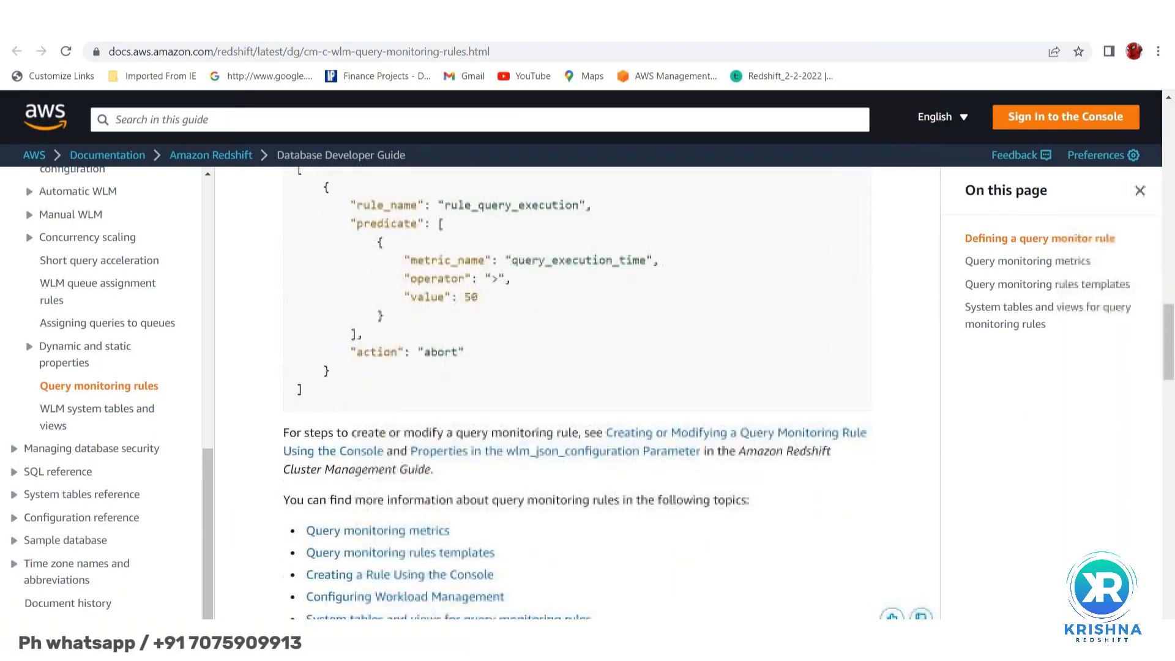
pyautogui.scroll(-8, 575, 490)
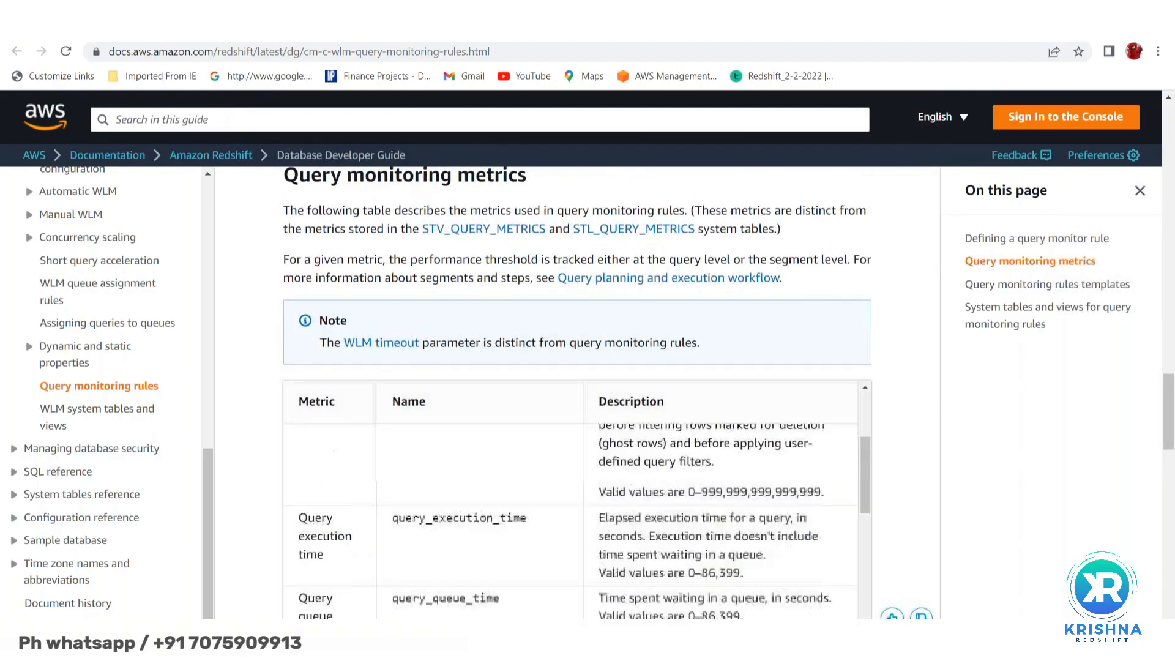
pyautogui.scroll(-4, 497, 552)
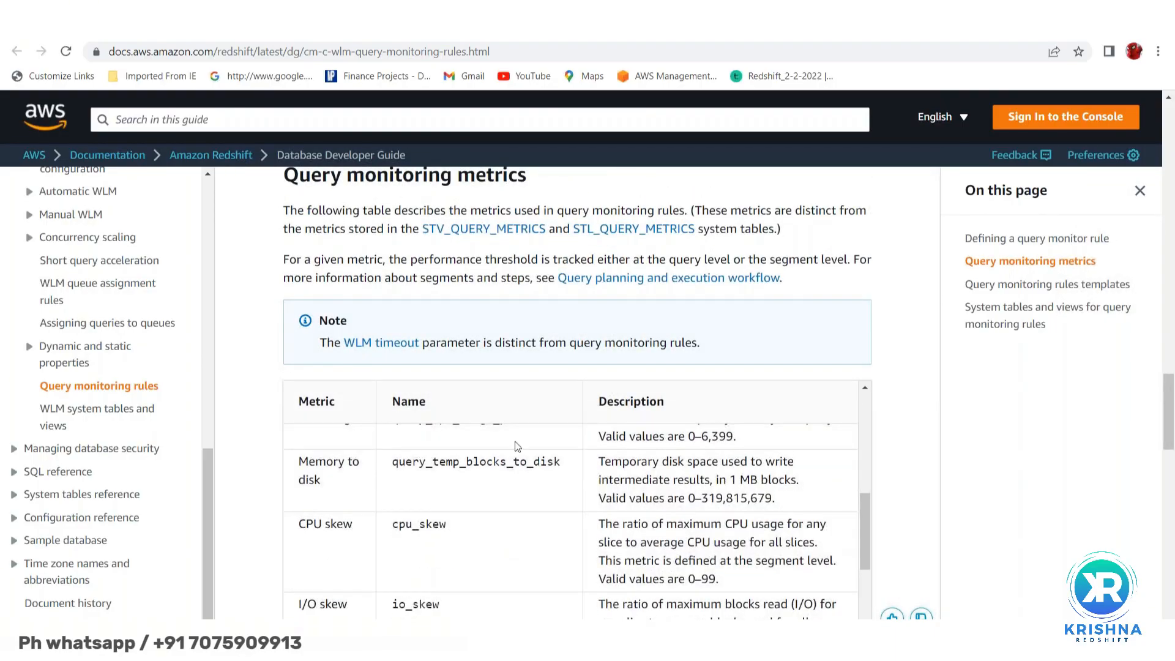
pyautogui.scroll(-3, 569, 225)
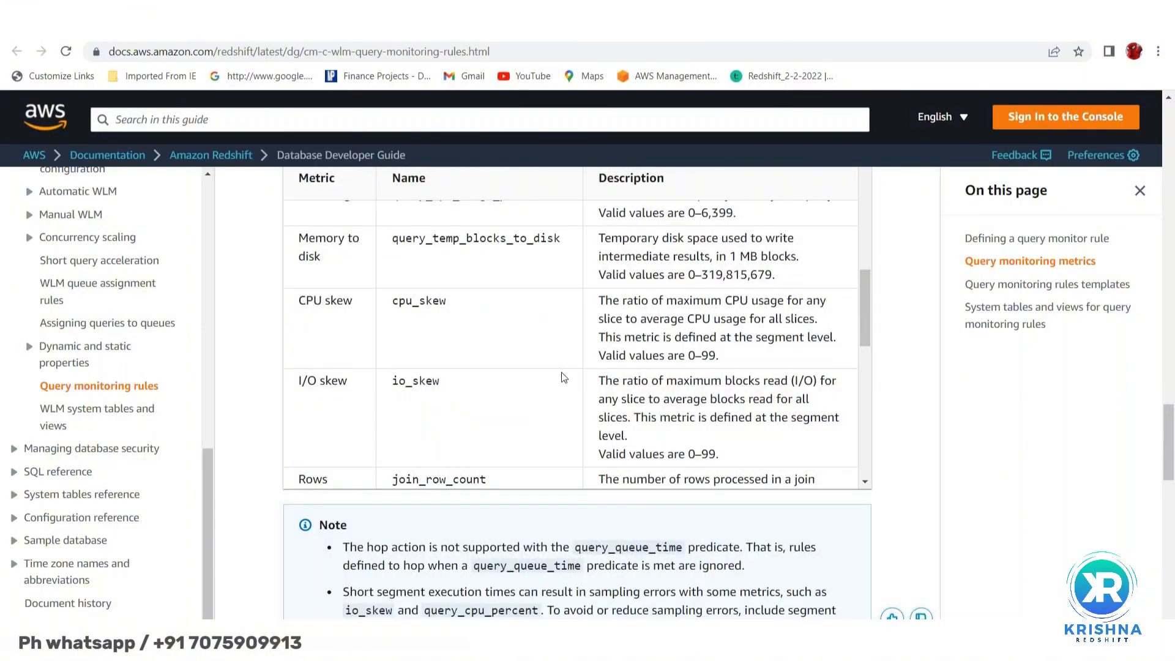
pyautogui.scroll(-3, 561, 372)
pyautogui.scroll(-1, 554, 566)
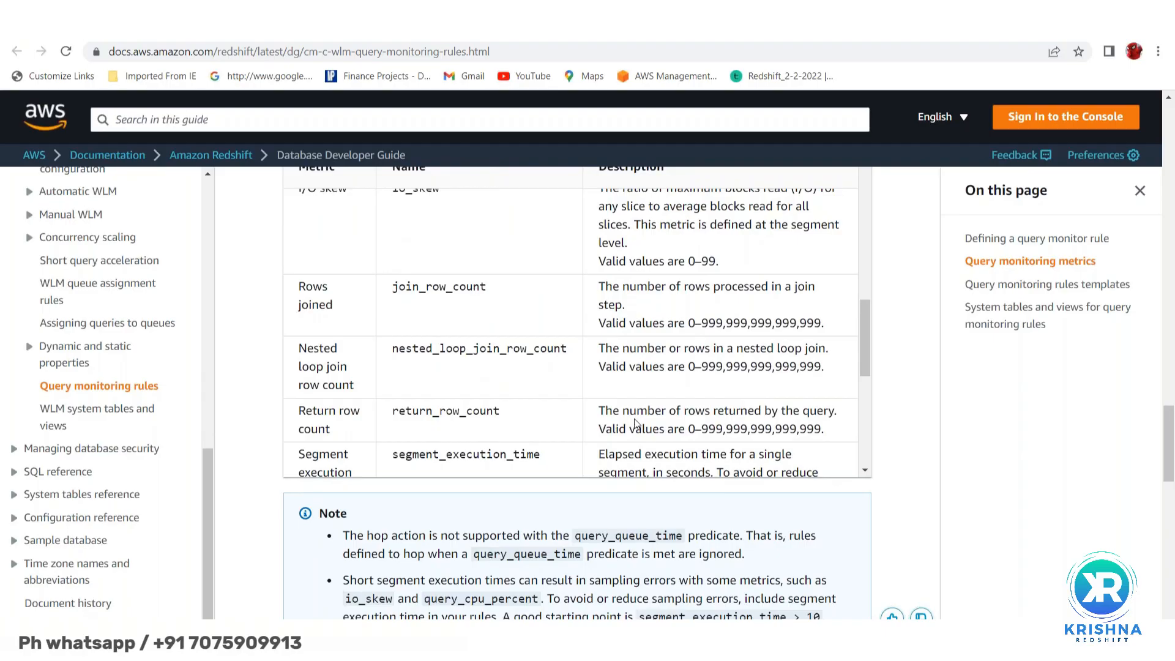
pyautogui.scroll(-1, 976, 452)
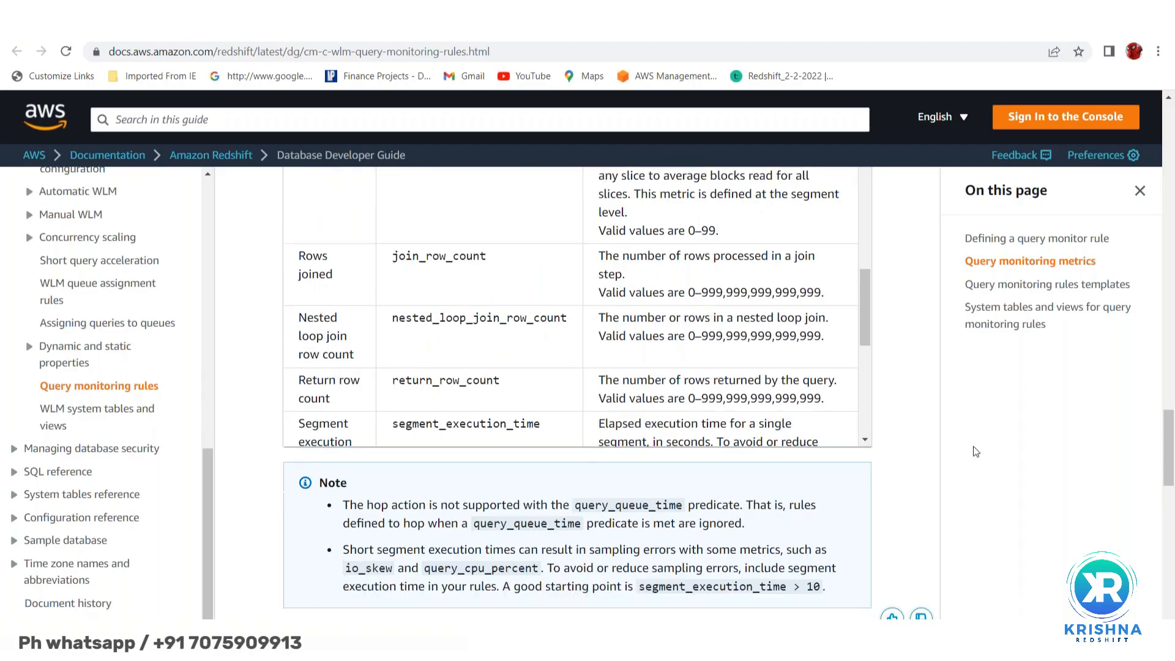
pyautogui.scroll(-5, 976, 452)
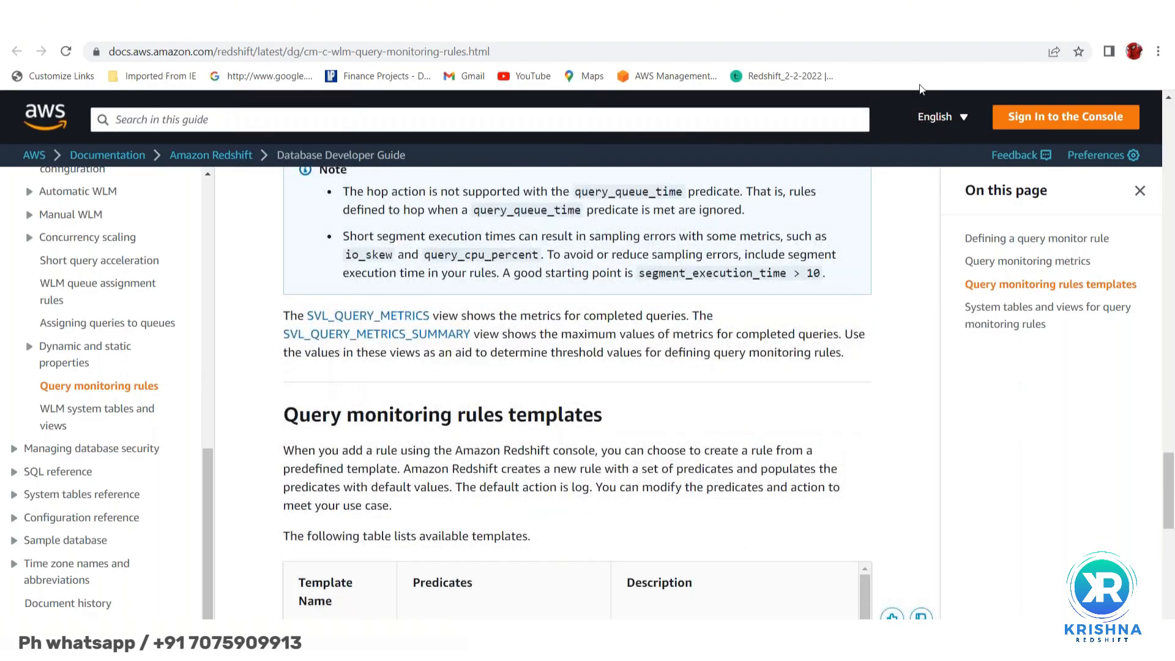
pyautogui.scroll(-3, 921, 98)
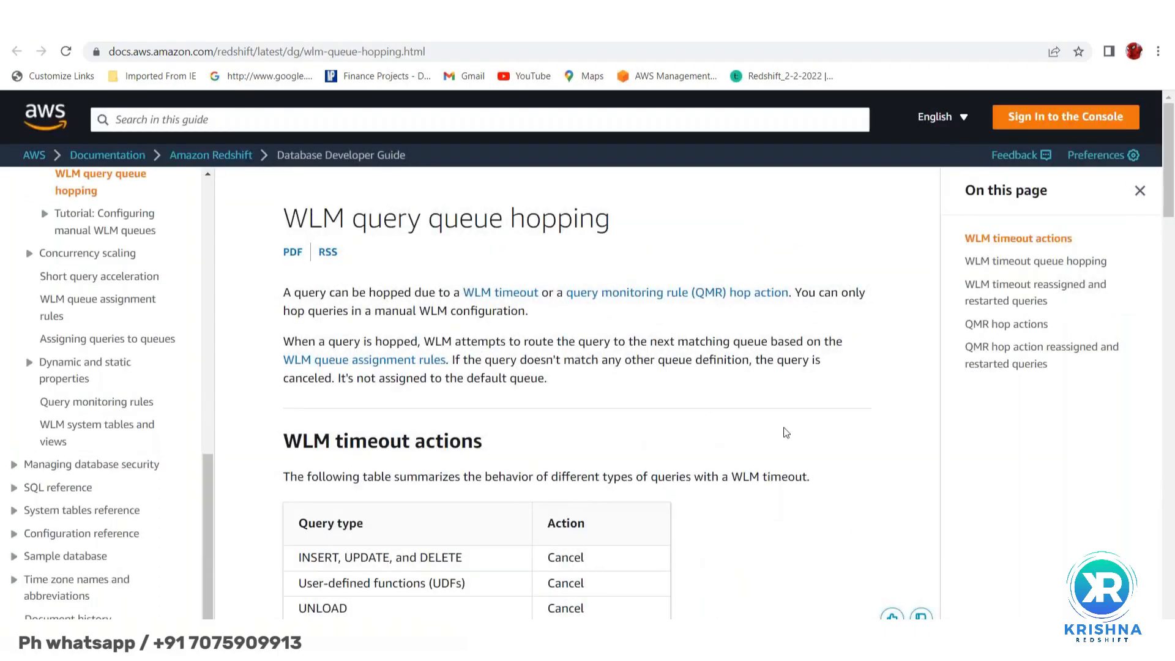
# - Scroll the query monitoring rules page to the Log, Hop, Abort and Change priority actions
pyautogui.scroll(-4, 783, 435)
pyautogui.scroll(-5, 796, 490)
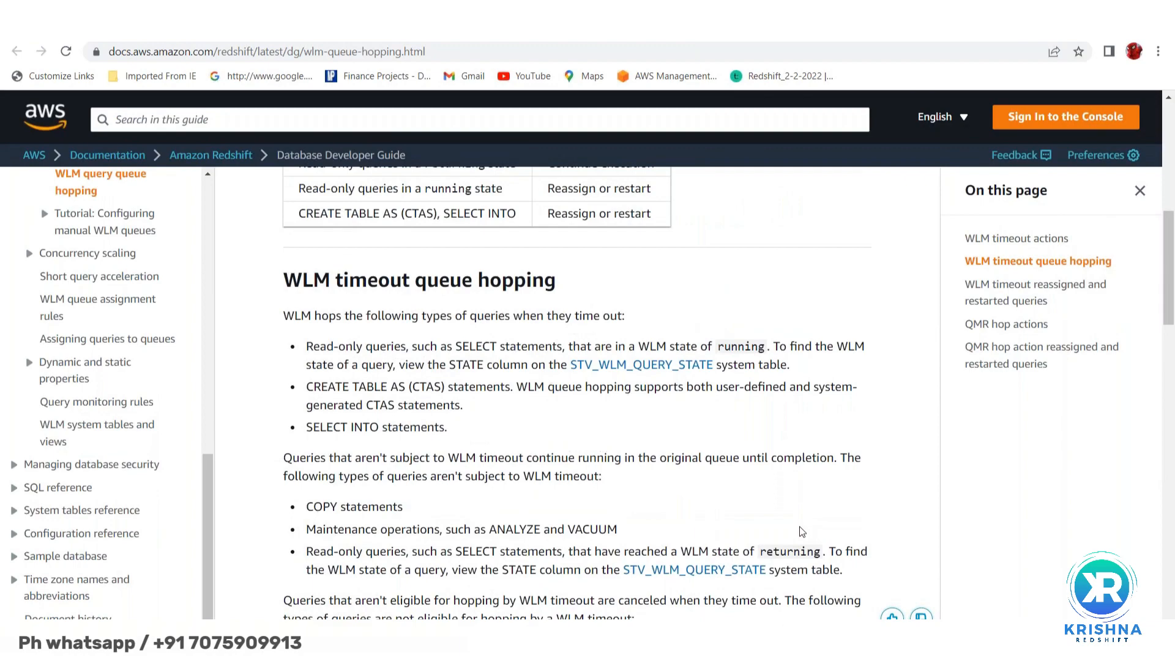
pyautogui.scroll(-3, 802, 531)
pyautogui.scroll(-2, 800, 527)
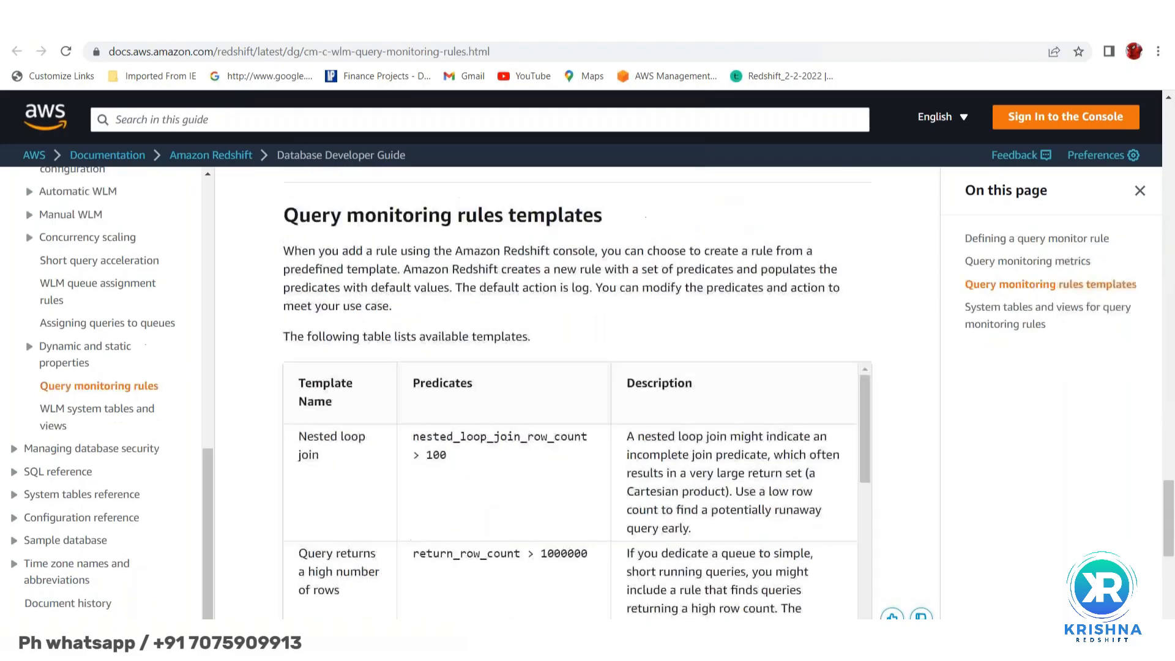
pyautogui.scroll(-6, 543, 415)
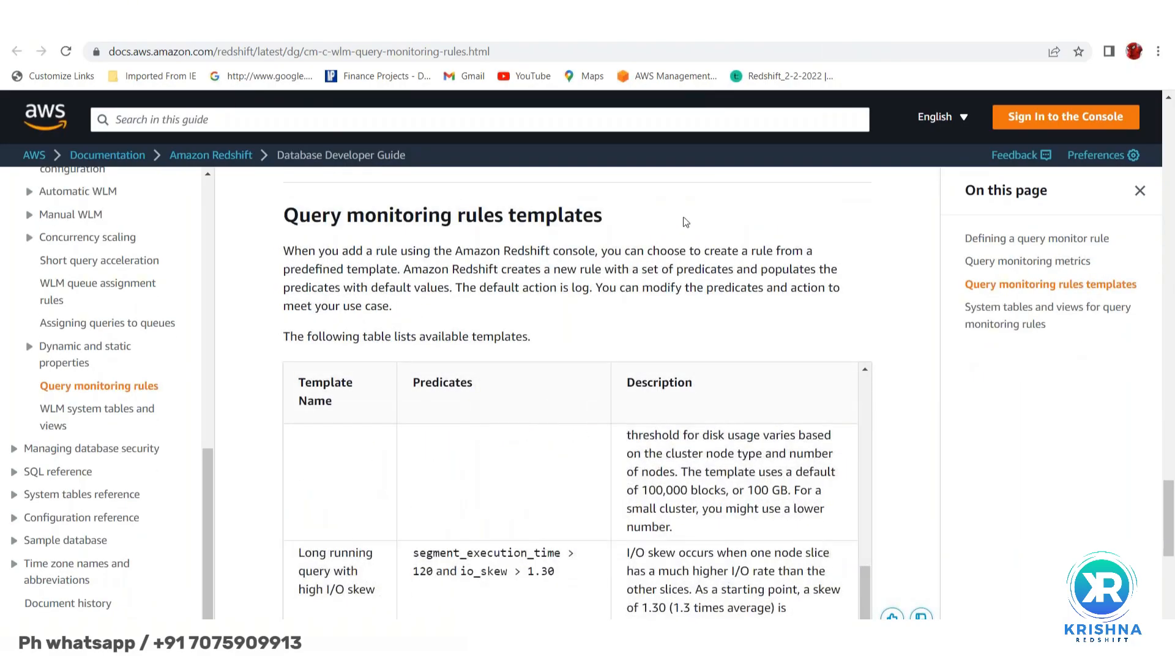
pyautogui.scroll(-2, 687, 224)
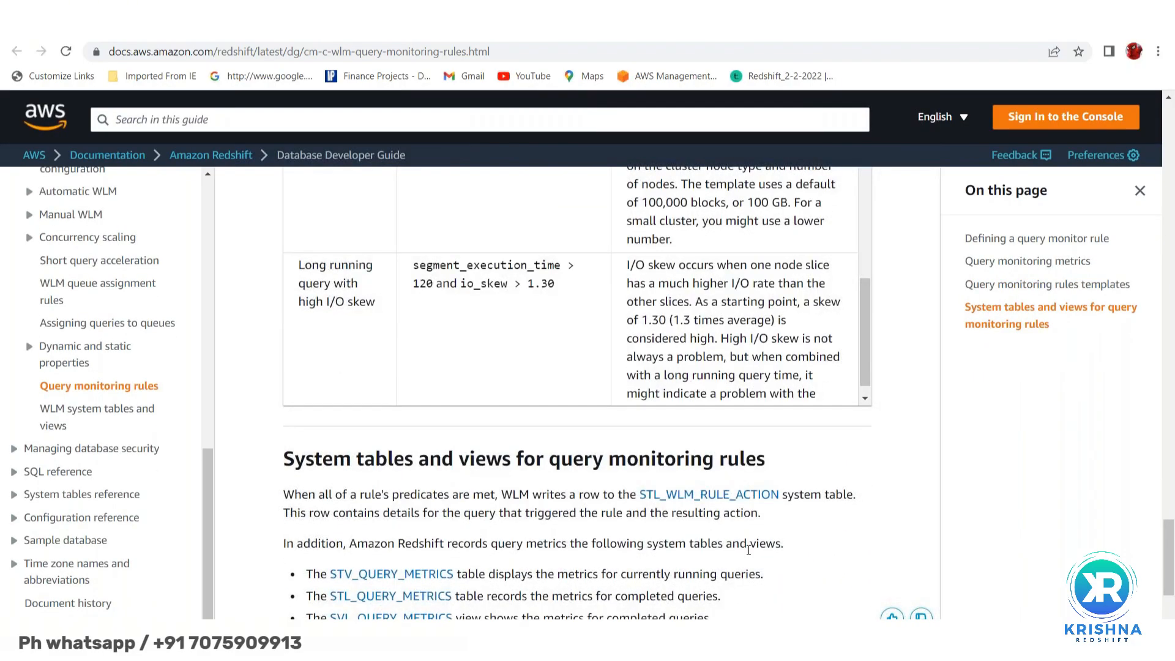
pyautogui.scroll(-5, 749, 550)
pyautogui.scroll(10, 765, 480)
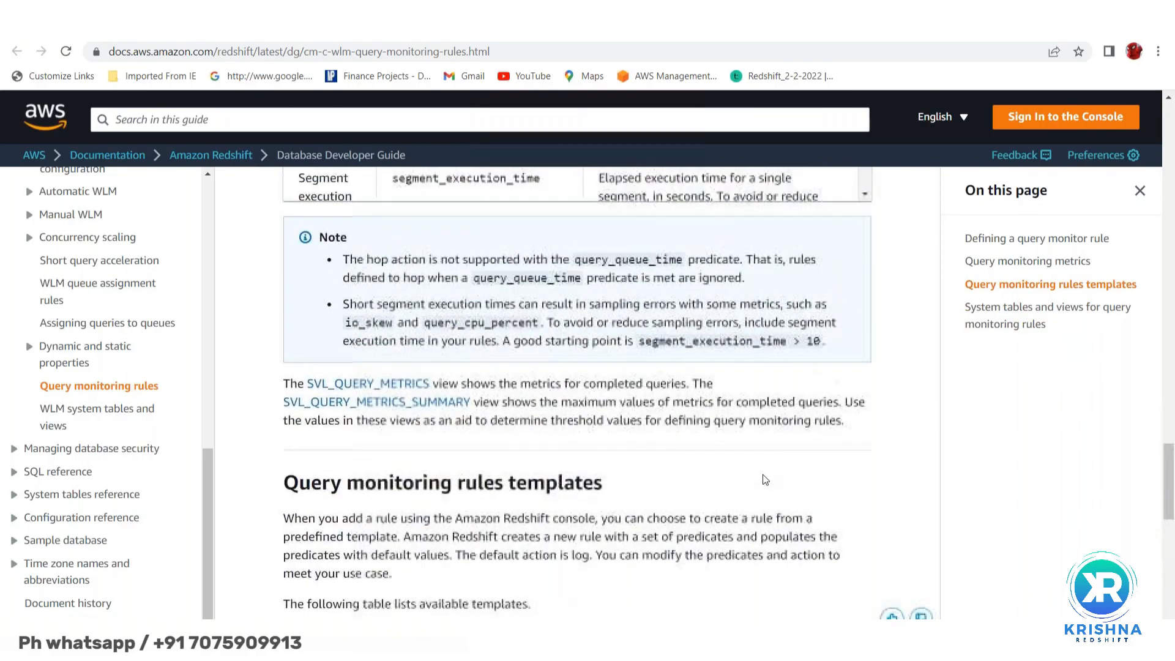
pyautogui.scroll(10, 765, 480)
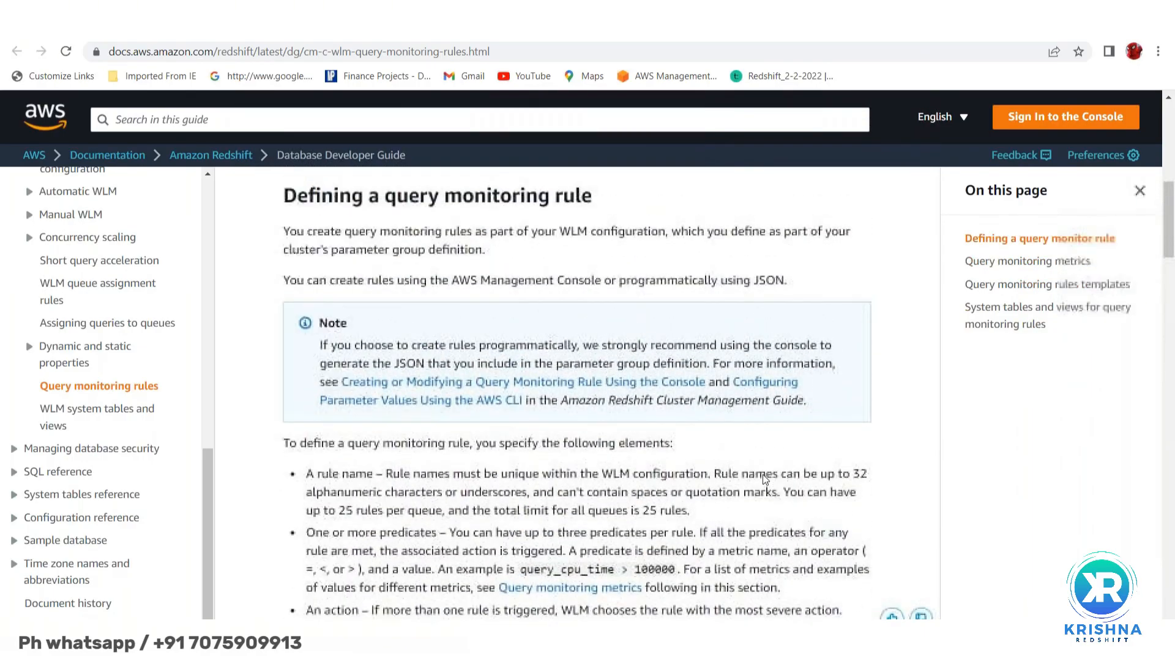
pyautogui.scroll(3, 765, 480)
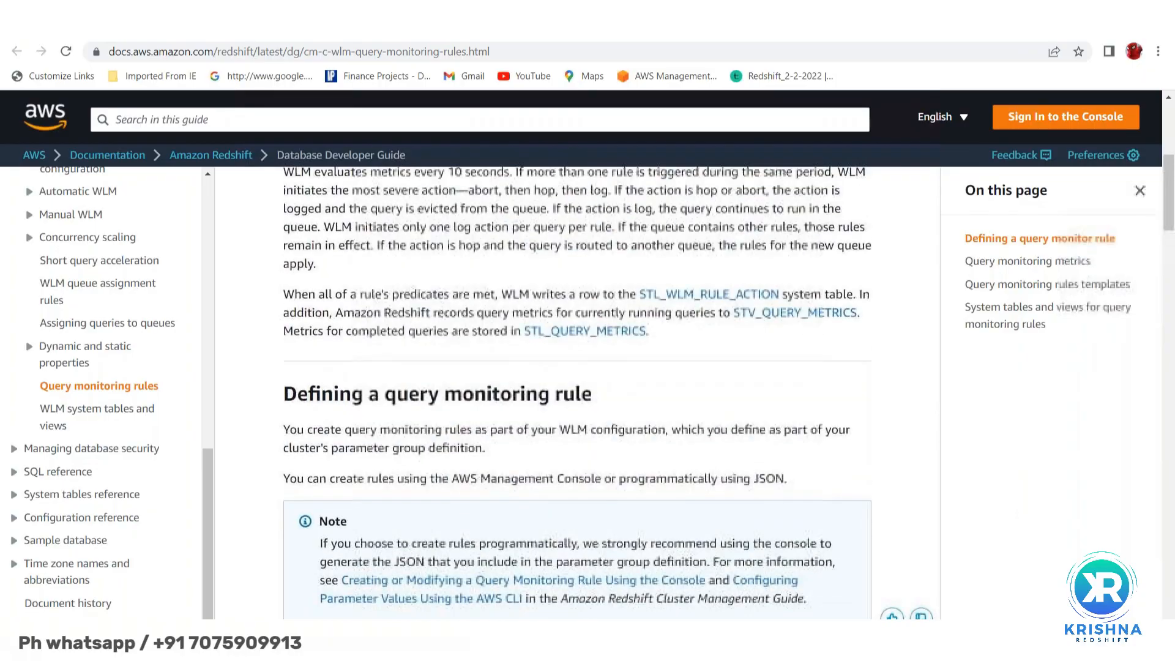
pyautogui.scroll(5, 578, 391)
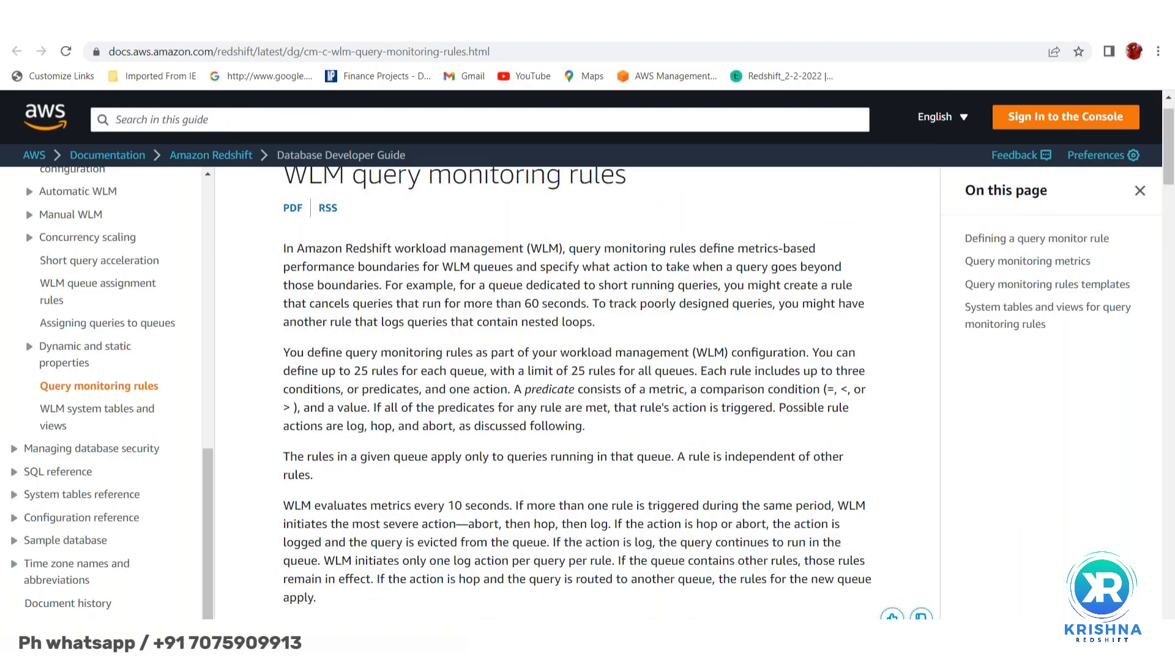
pyautogui.scroll(1, 587, 329)
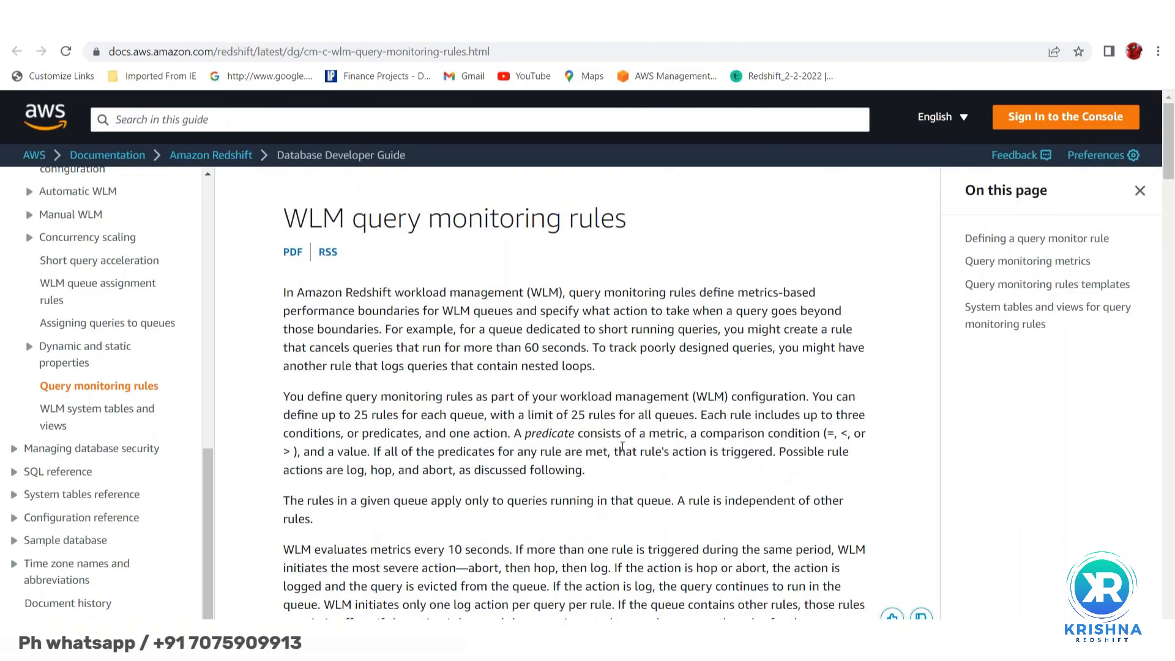
pyautogui.scroll(-2, 606, 471)
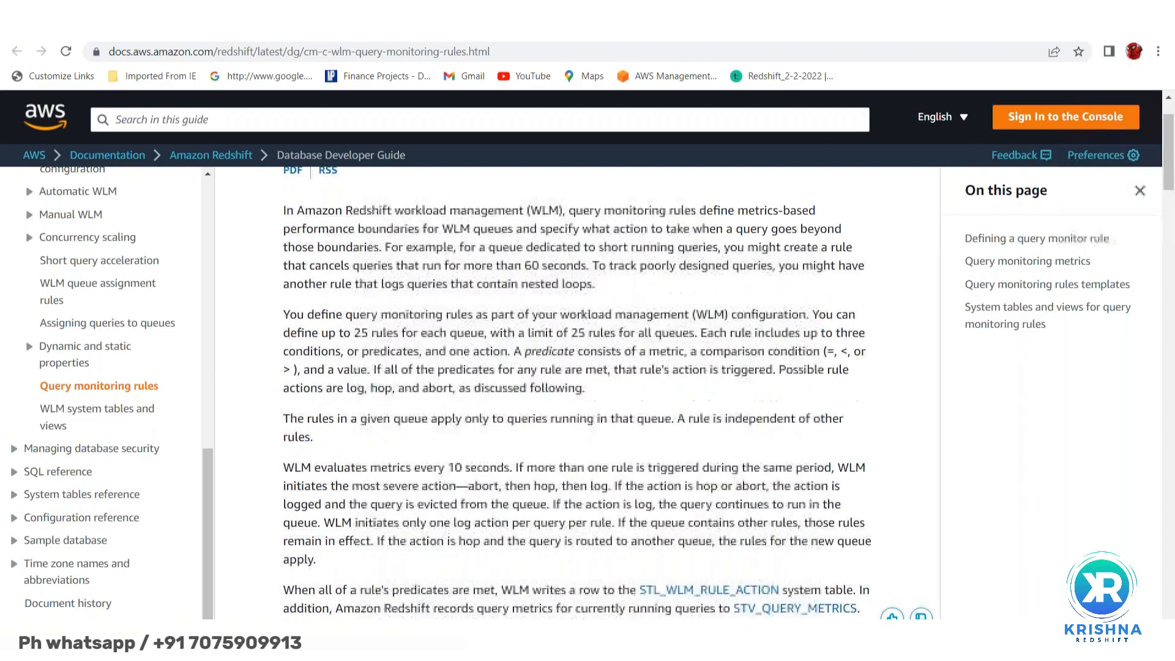
pyautogui.scroll(-2, 606, 470)
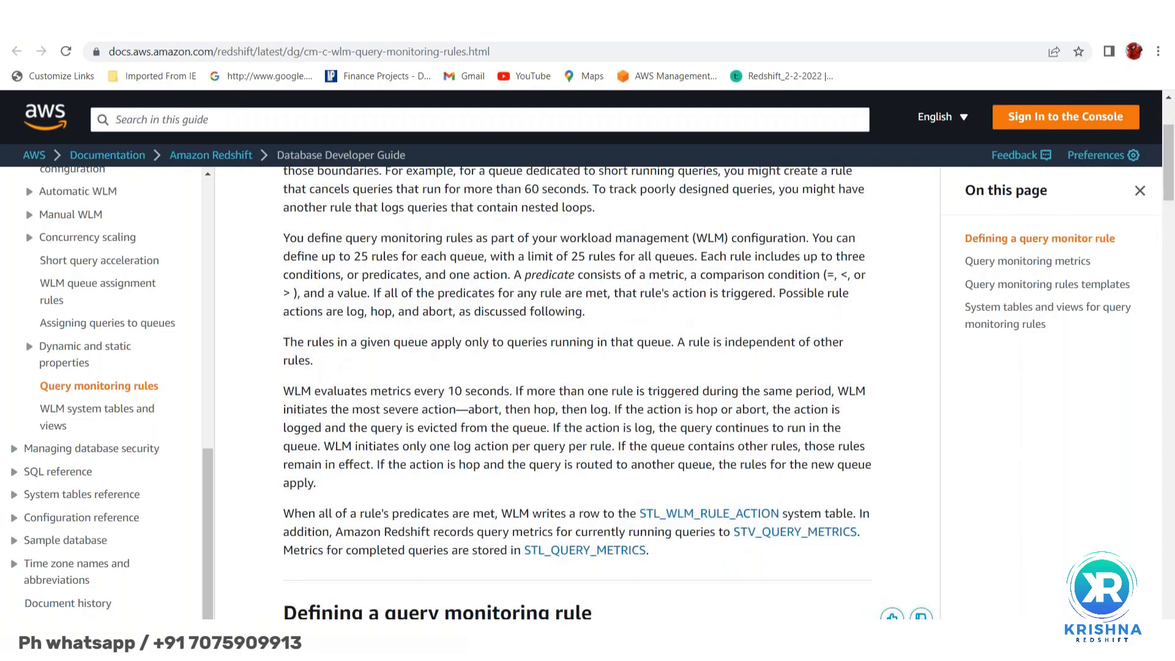
pyautogui.scroll(-4, 577, 392)
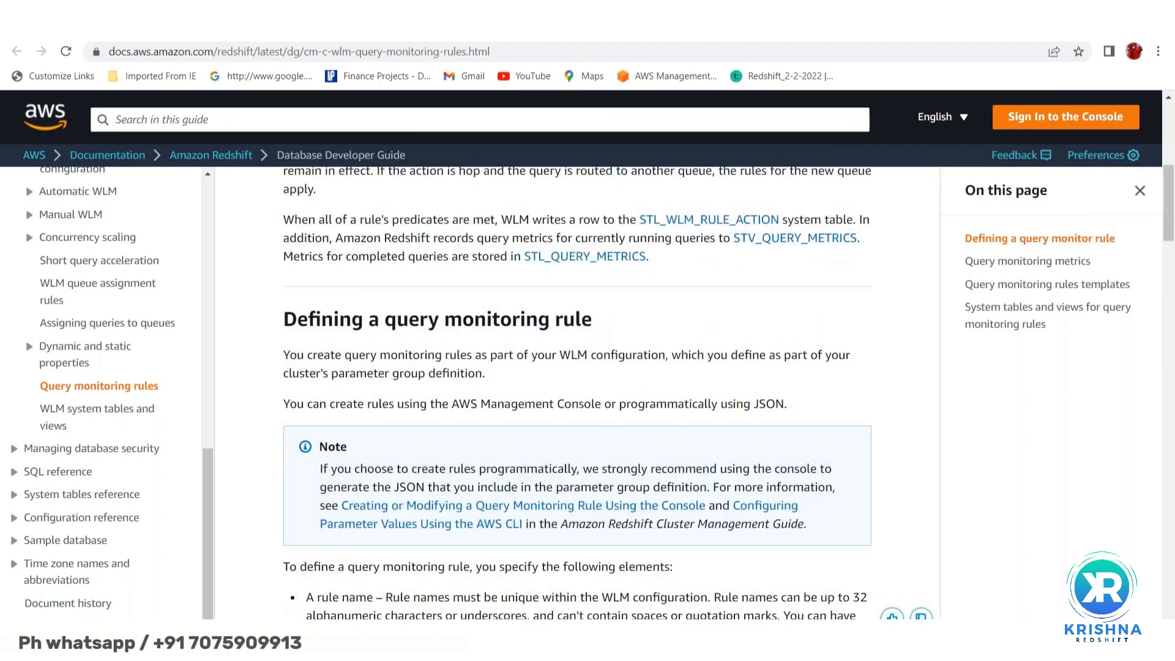
pyautogui.scroll(-2, 605, 397)
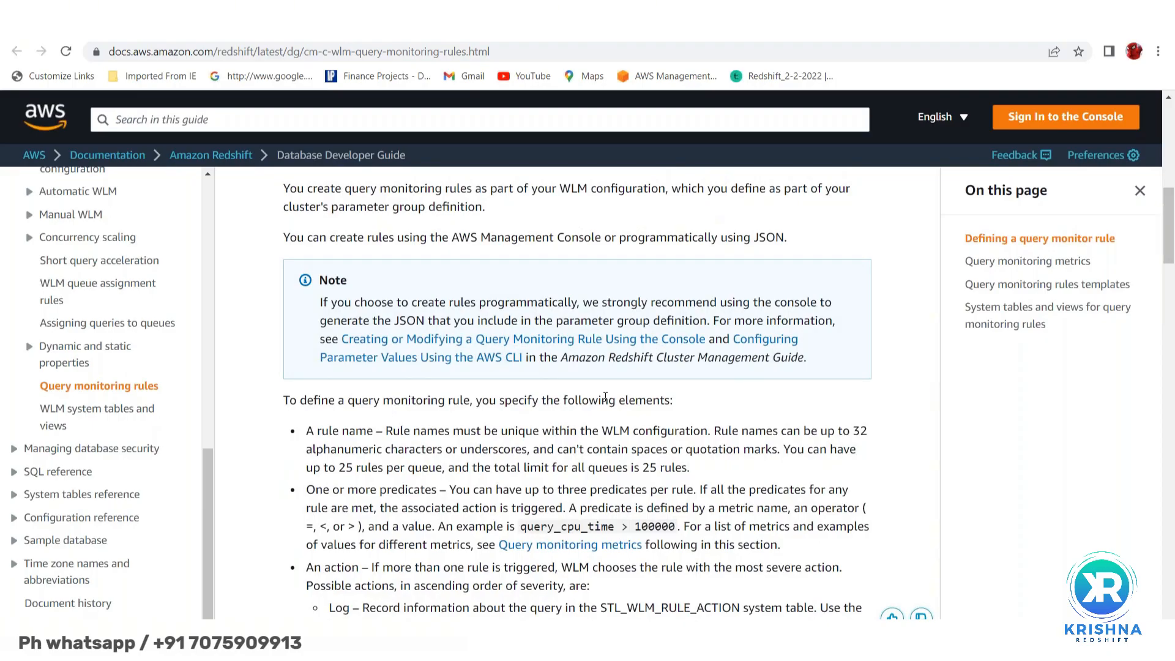
pyautogui.scroll(-3, 605, 398)
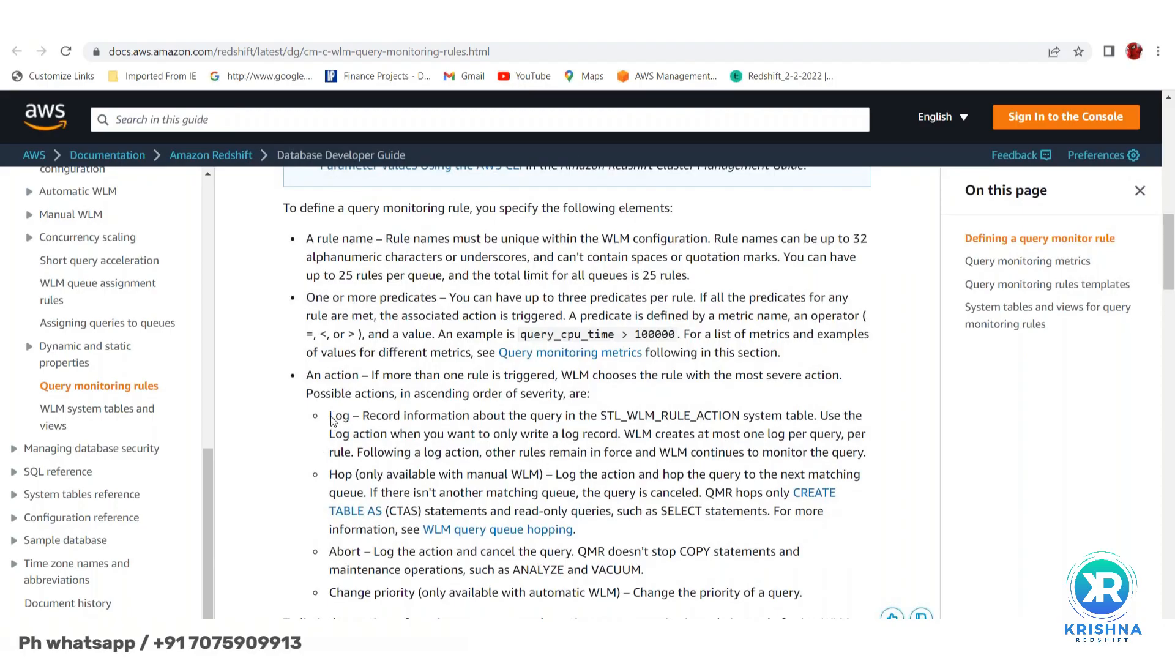
pyautogui.moveTo(331, 415); pyautogui.dragTo(707, 532)
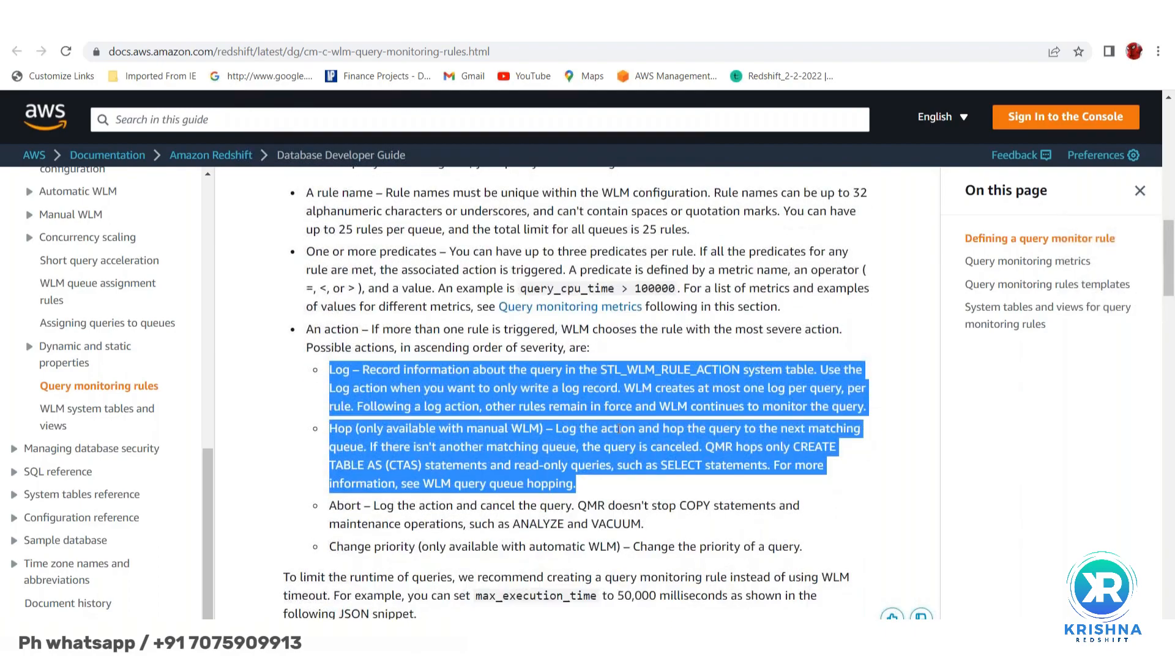
pyautogui.click(555, 397)
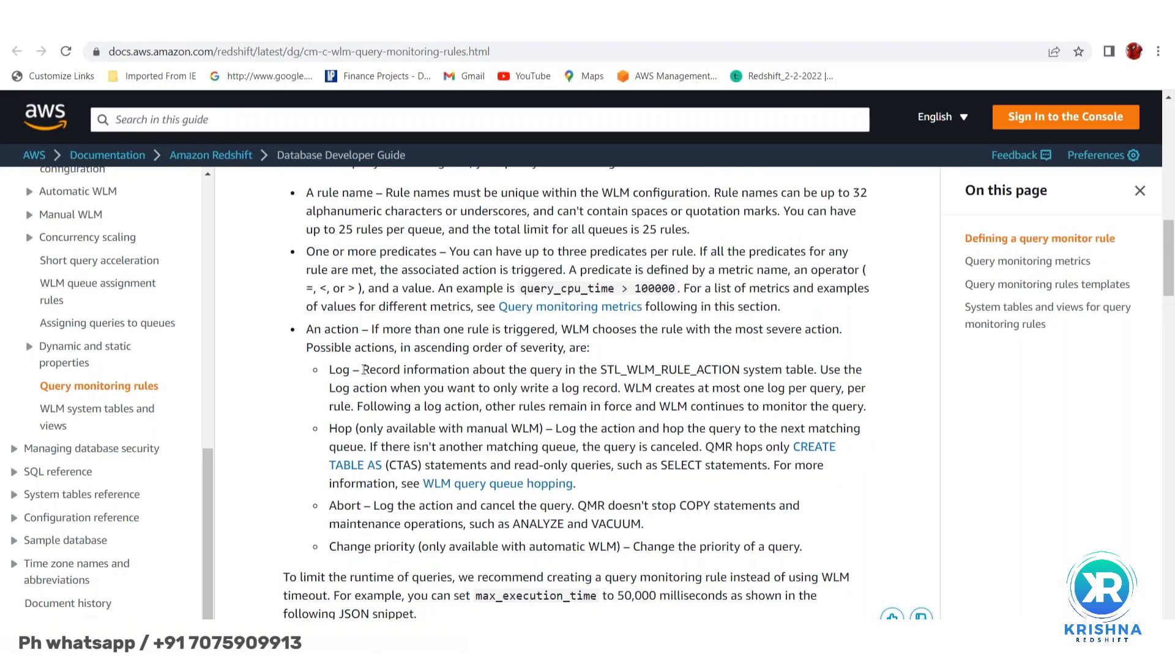
pyautogui.moveTo(363, 370); pyautogui.dragTo(817, 371)
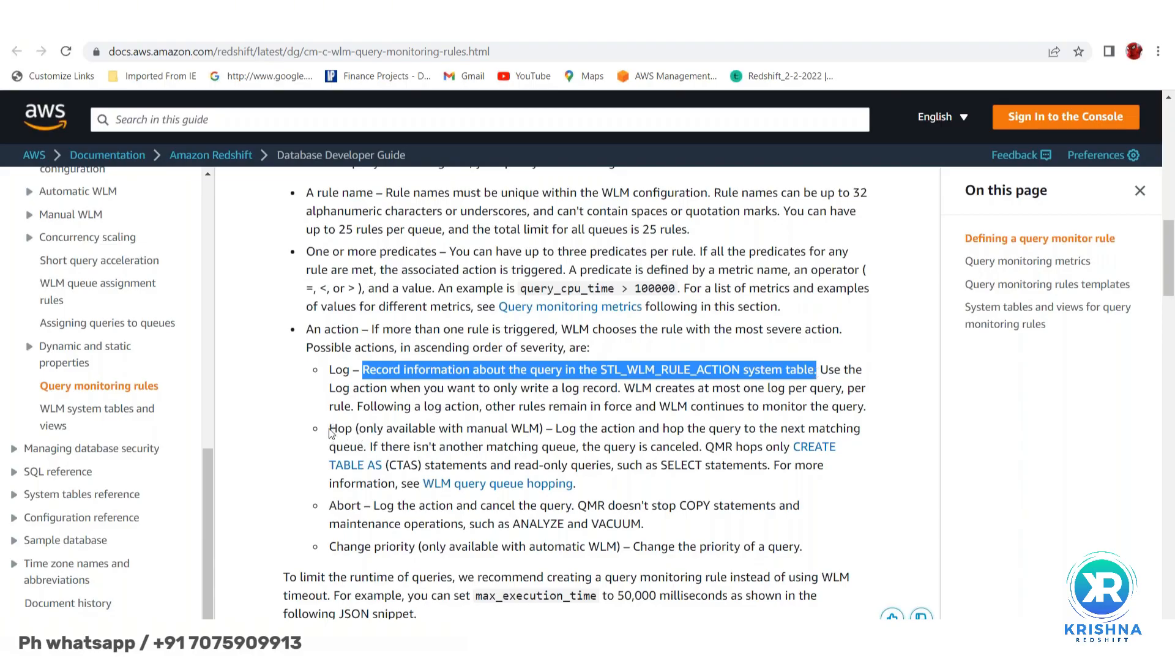
pyautogui.moveTo(331, 432); pyautogui.dragTo(561, 441)
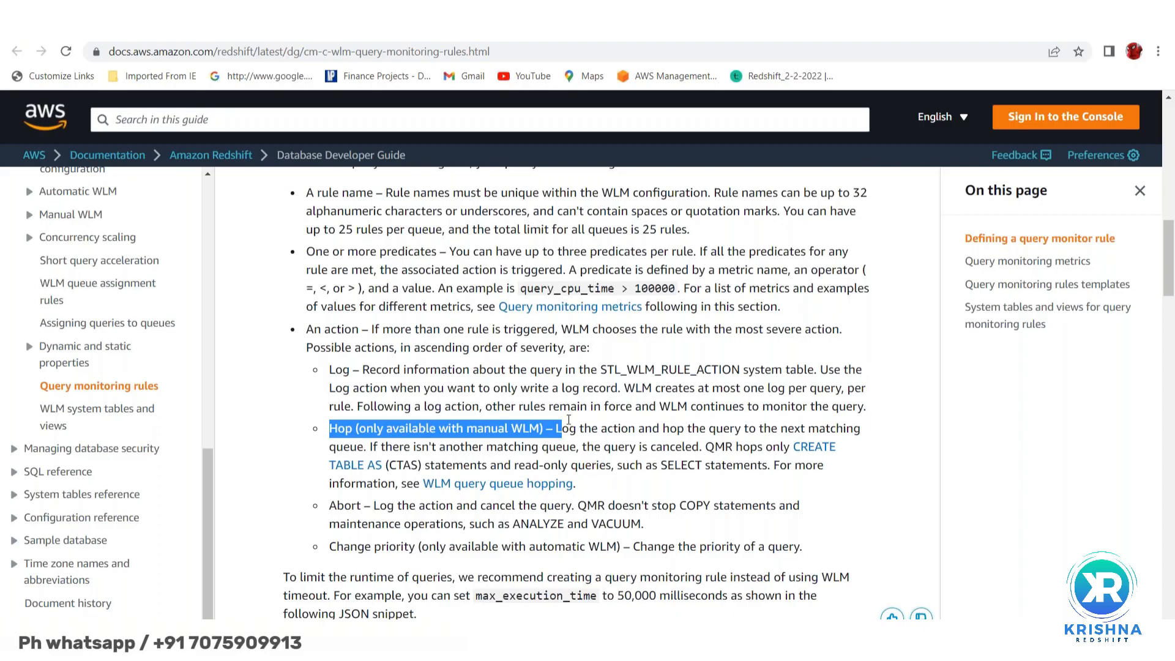
pyautogui.click(710, 448)
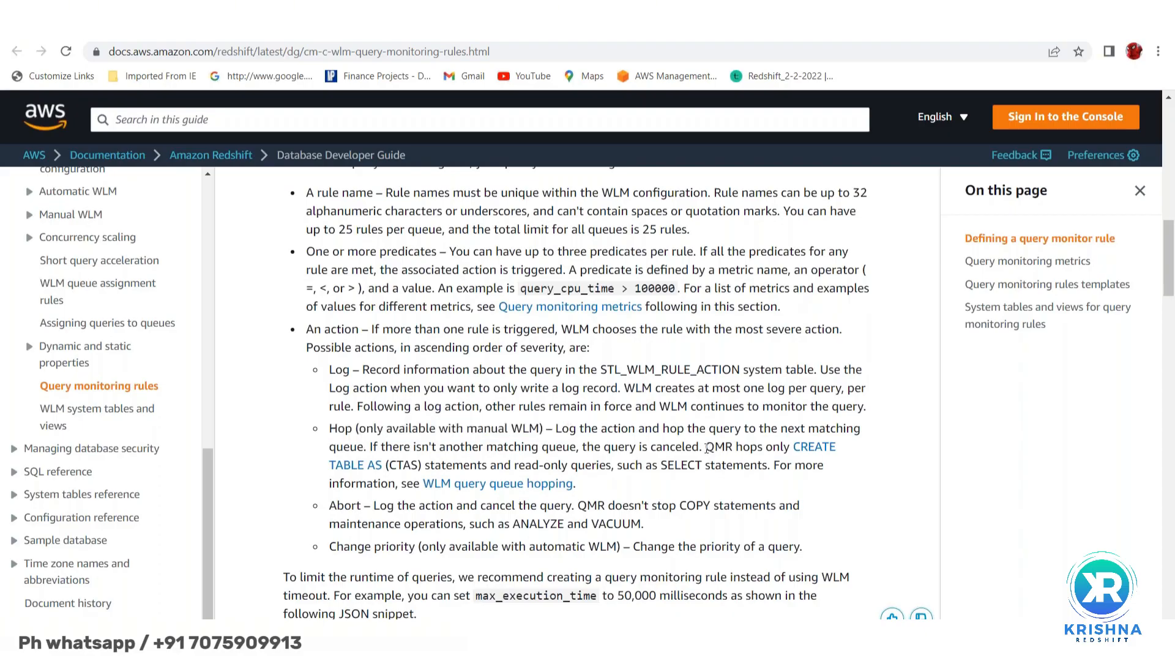
pyautogui.moveTo(707, 448); pyautogui.dragTo(738, 471)
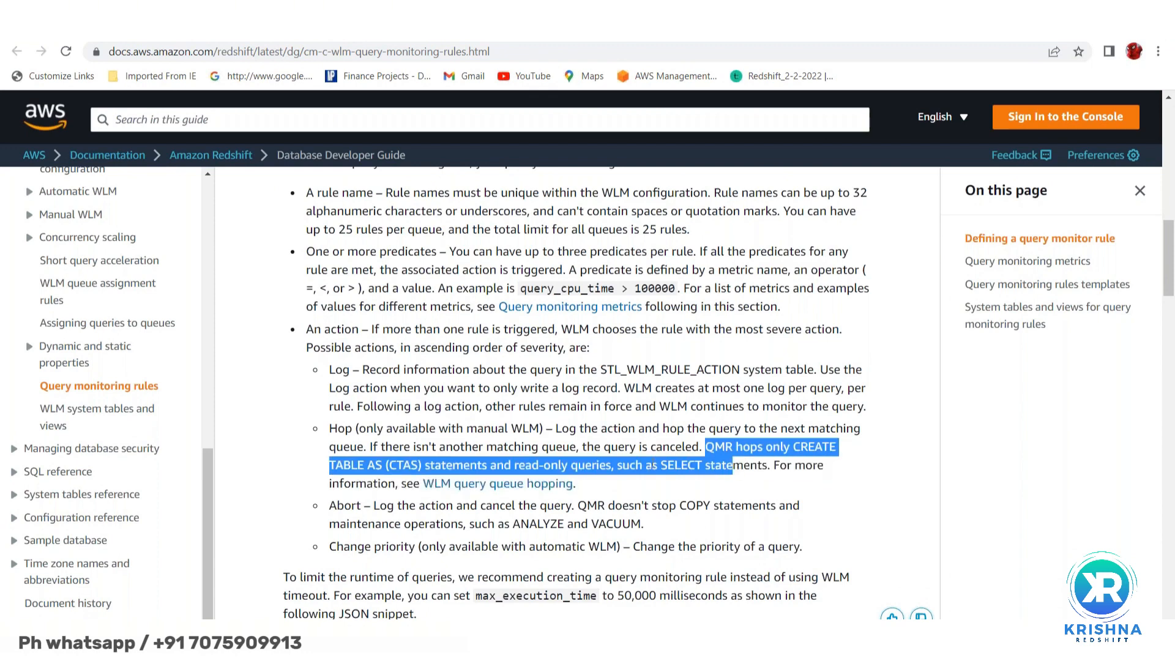
pyautogui.scroll(-1, 739, 470)
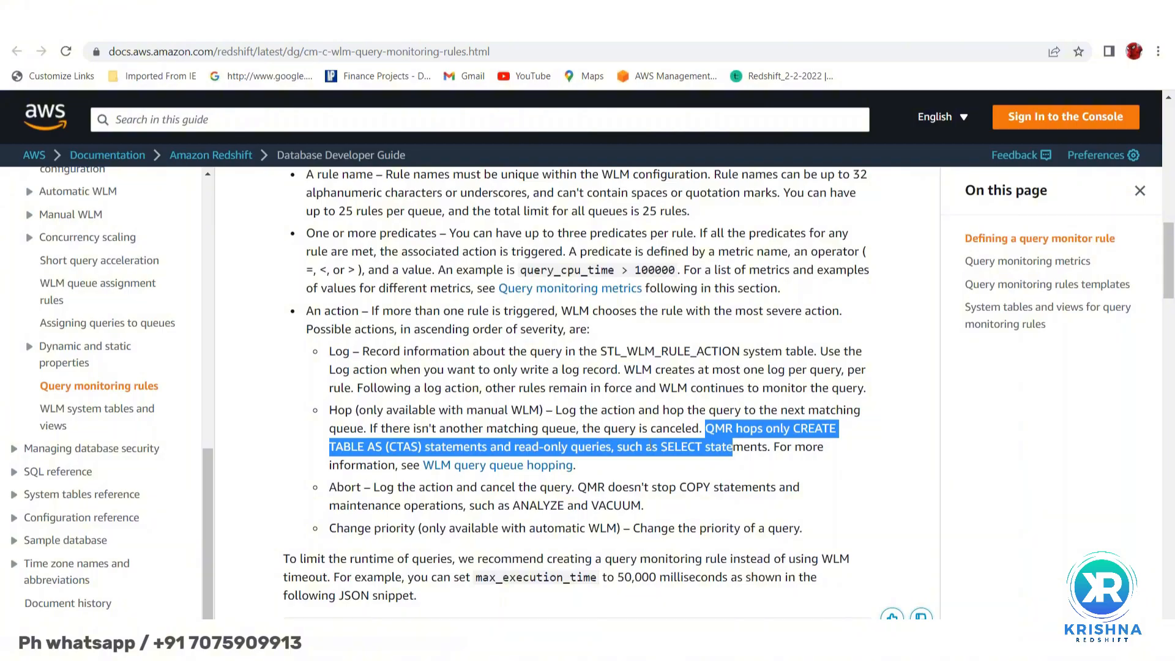
pyautogui.scroll(-1, 665, 470)
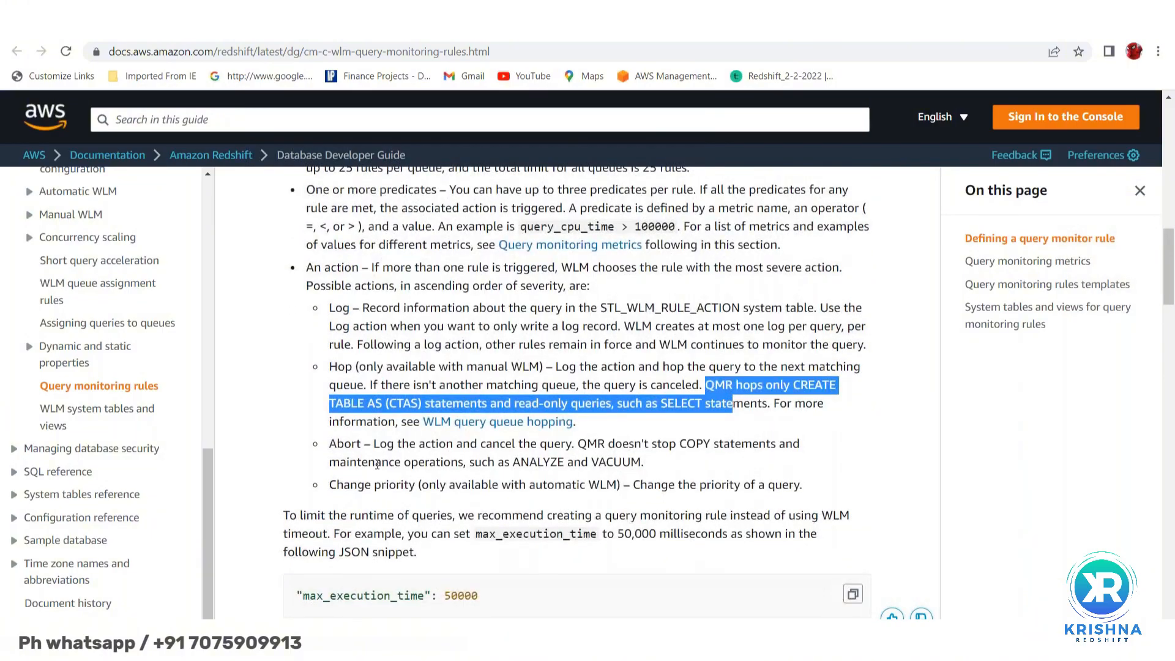
pyautogui.moveTo(330, 443); pyautogui.dragTo(642, 474)
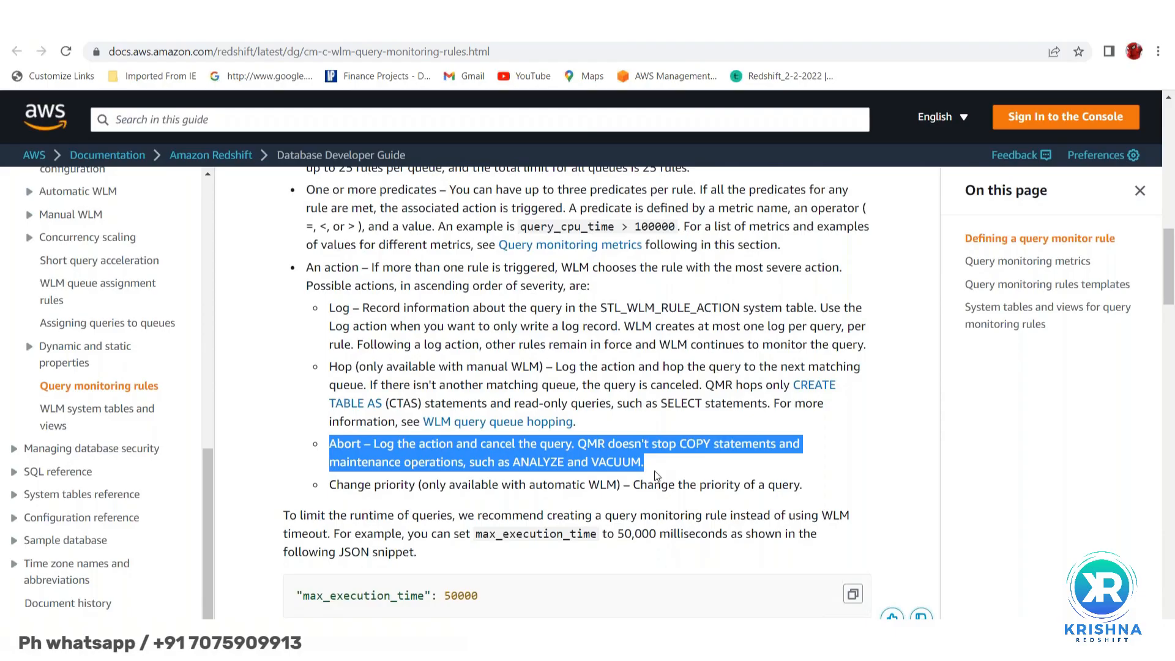
pyautogui.hotkey('alt', 'Tab')
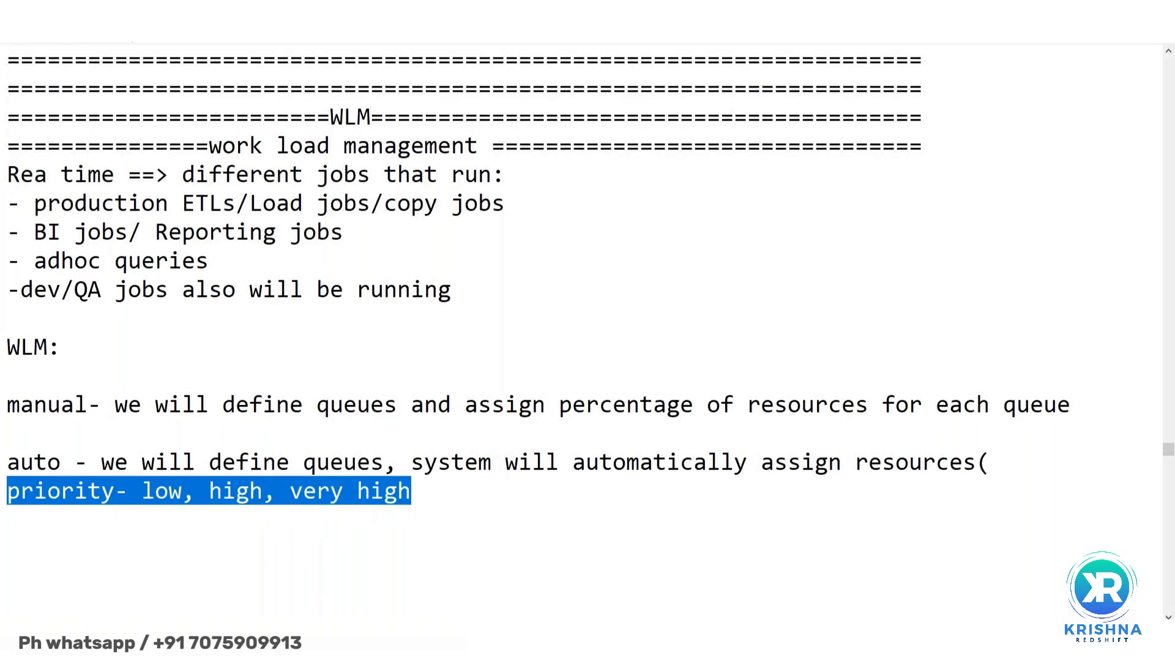
pyautogui.hotkey('alt', 'Tab')
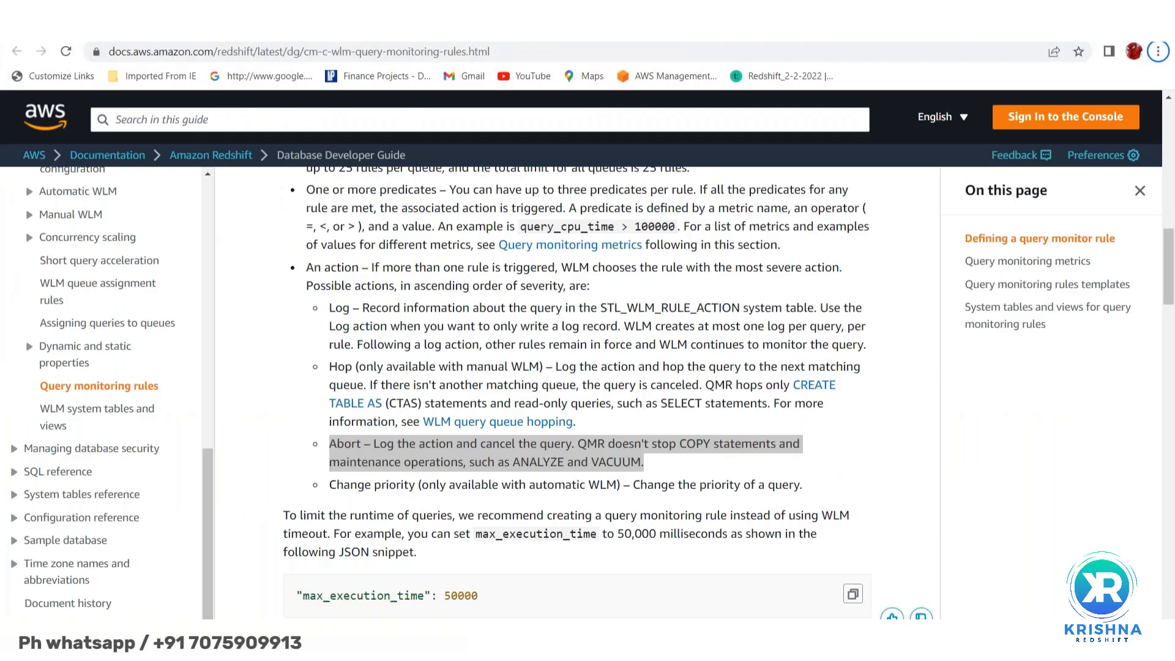
pyautogui.hotkey('alt', 'Tab')
# - Change the long_running rule's action from hop to abort, briefly trying log
pyautogui.click(257, 28)
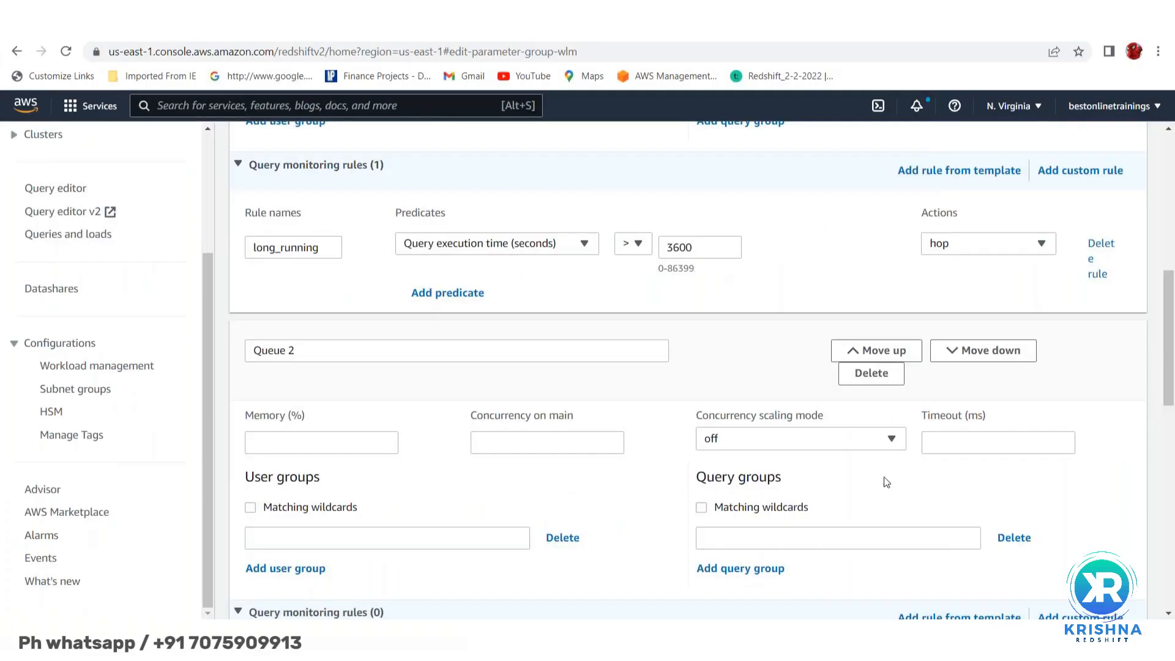
pyautogui.click(1050, 245)
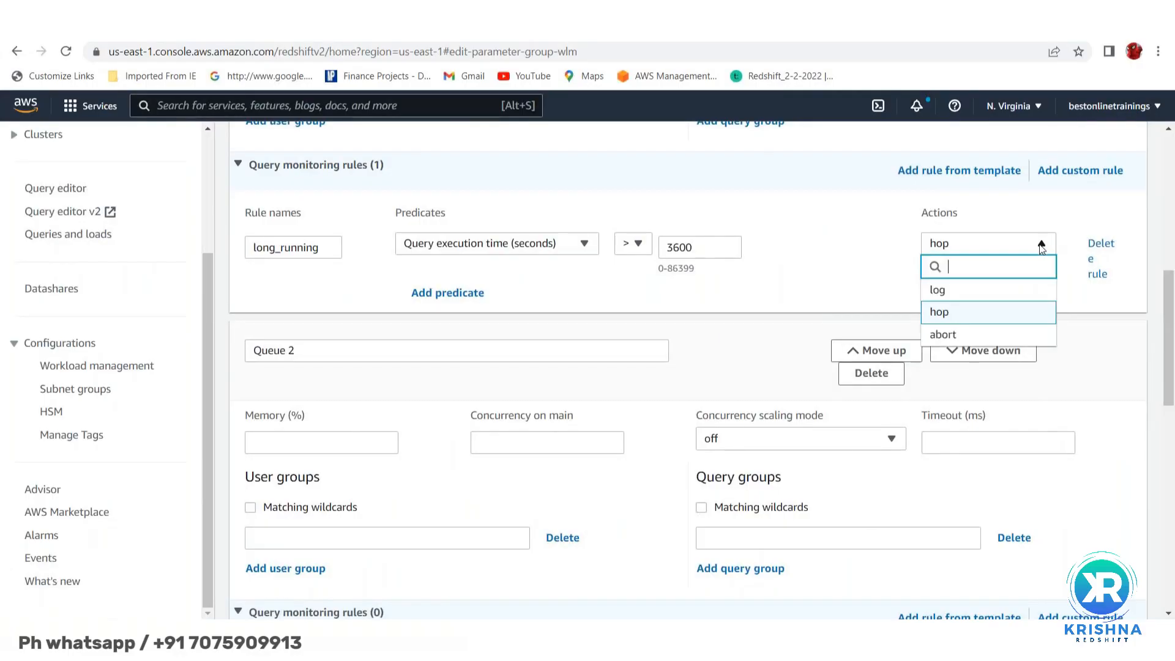
pyautogui.click(951, 335)
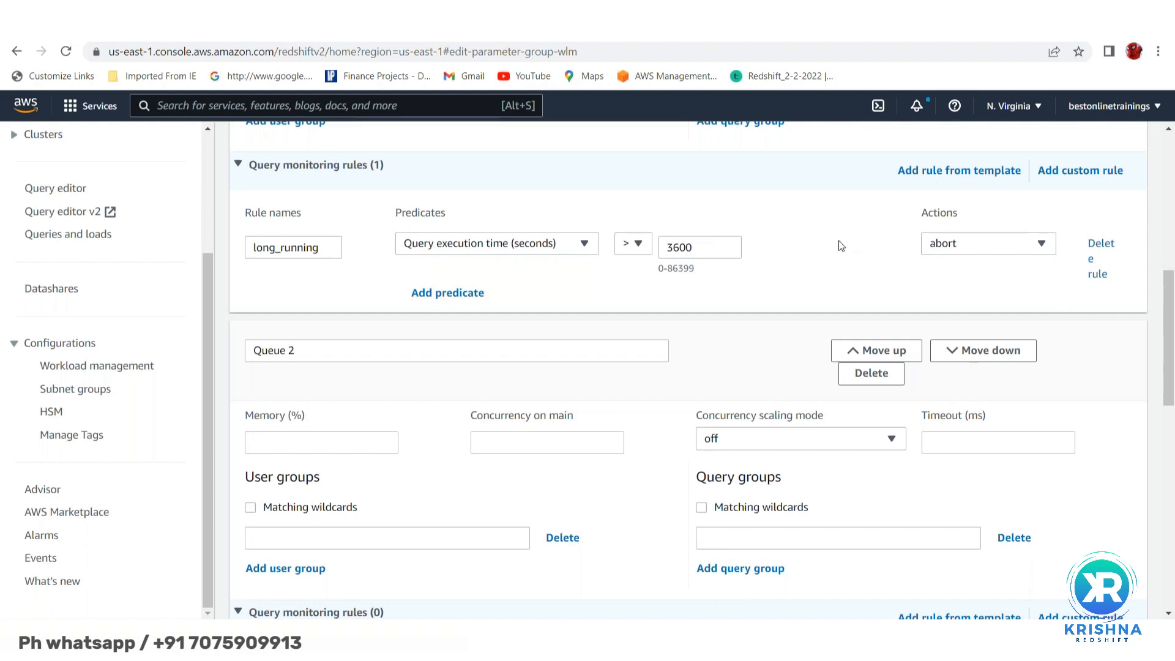
pyautogui.scroll(-1, 790, 257)
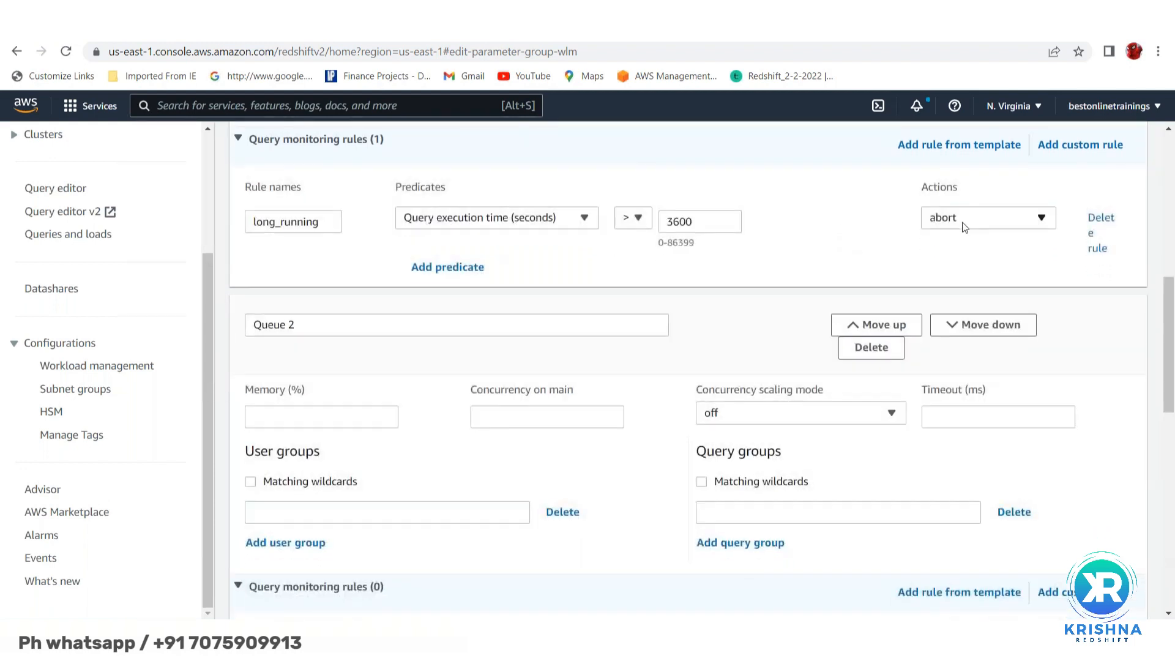
pyautogui.click(965, 225)
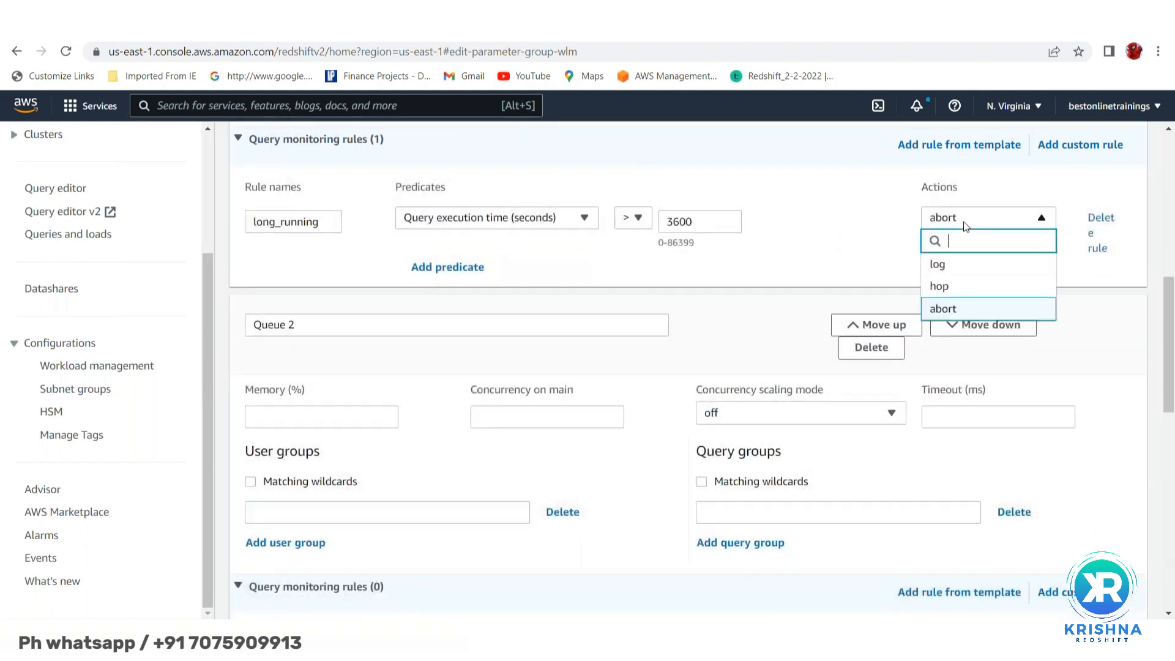
pyautogui.click(950, 267)
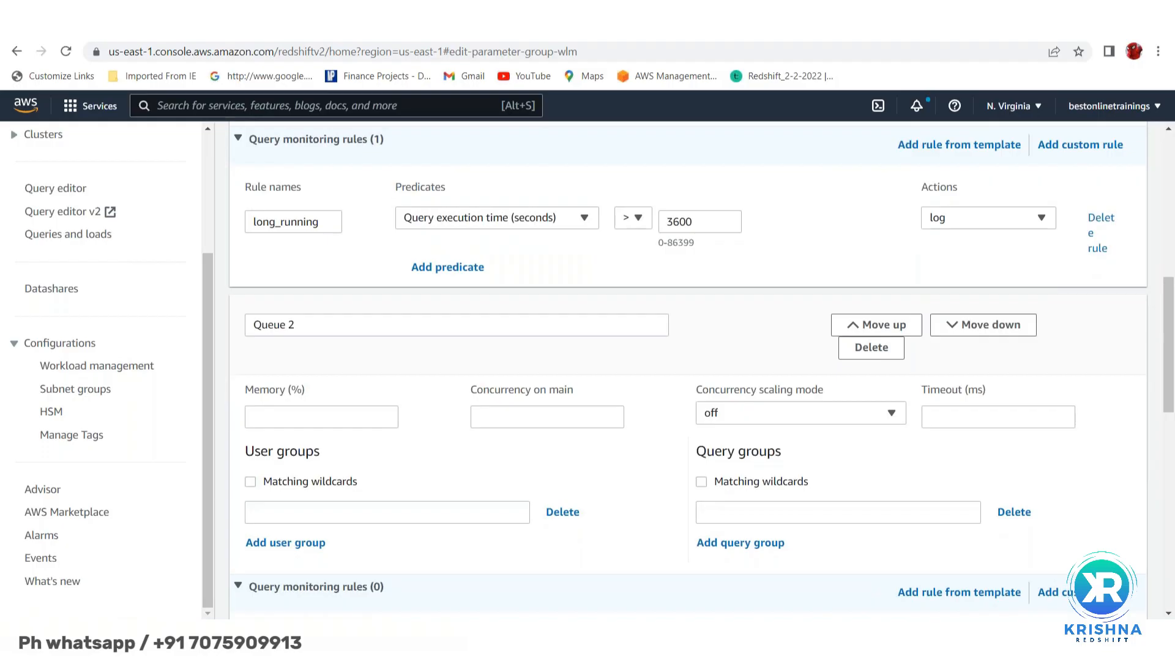
pyautogui.click(972, 224)
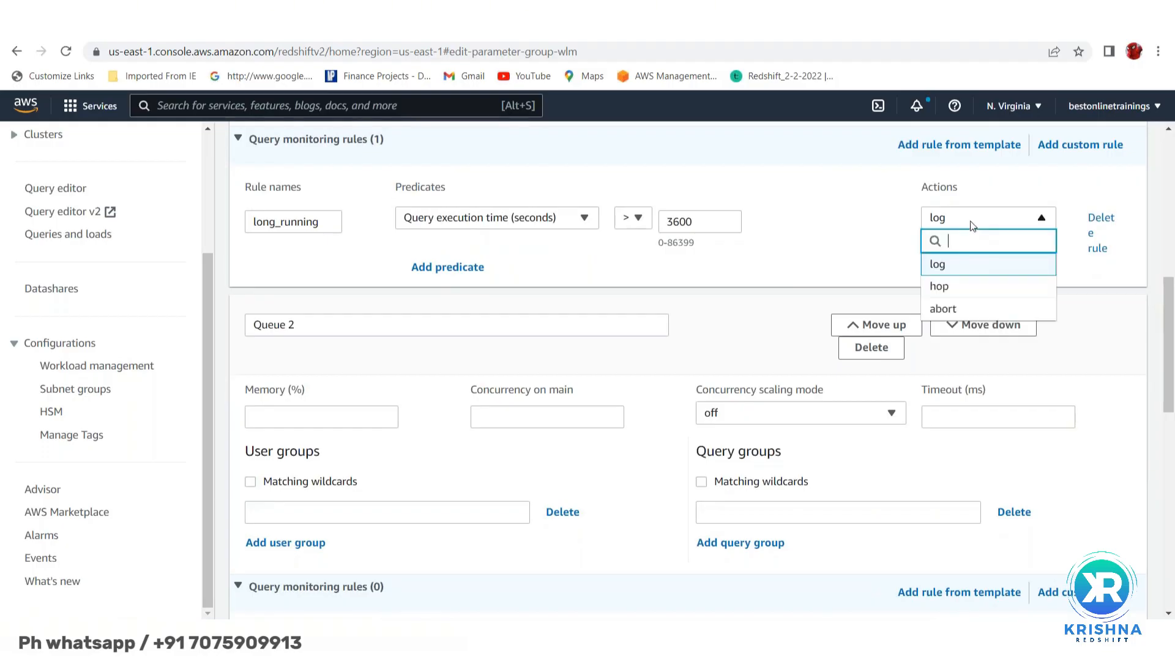
pyautogui.click(957, 311)
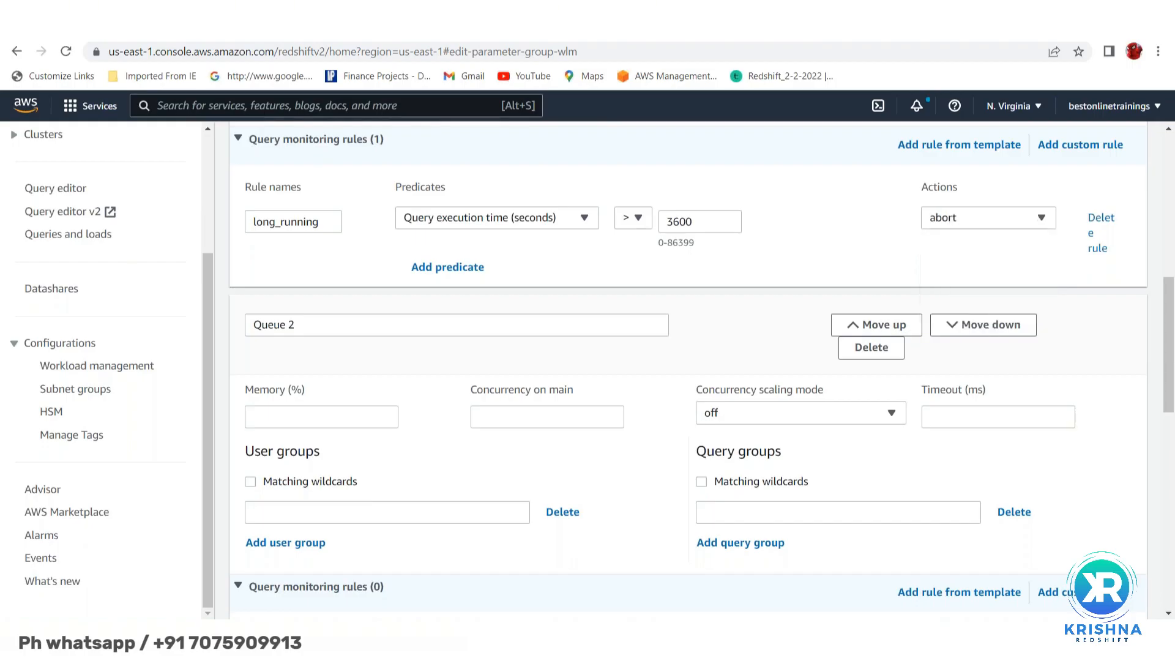
pyautogui.scroll(-3, 837, 267)
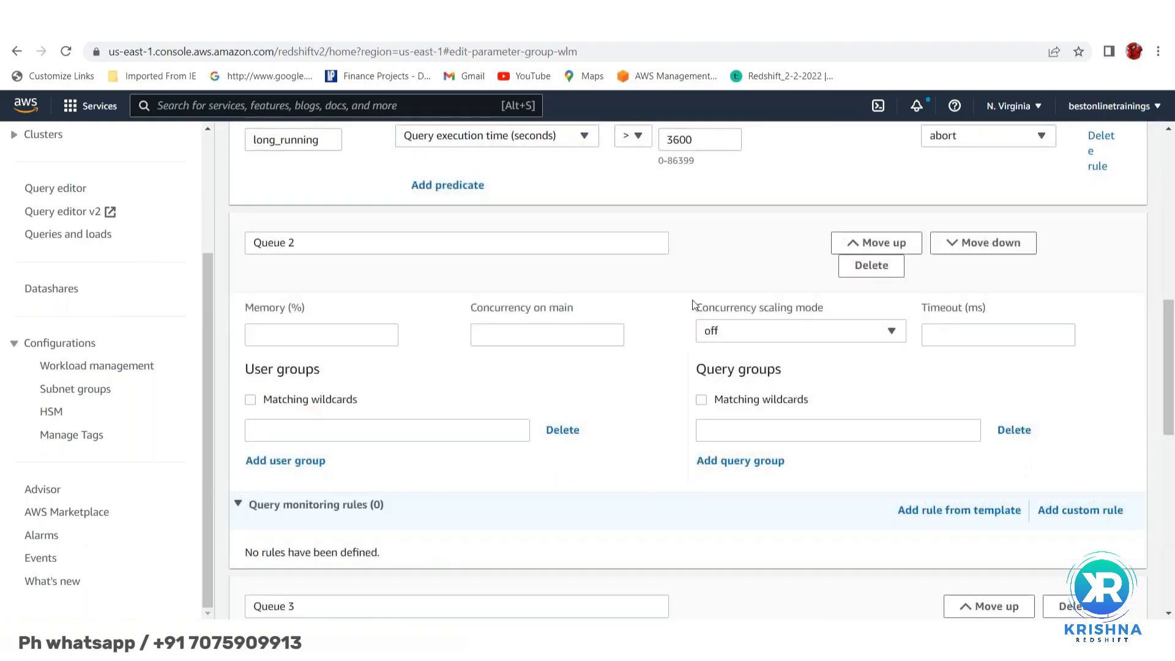
# - Rename Queue 2 to ETL_queue and give it 40% memory
pyautogui.click(312, 337)
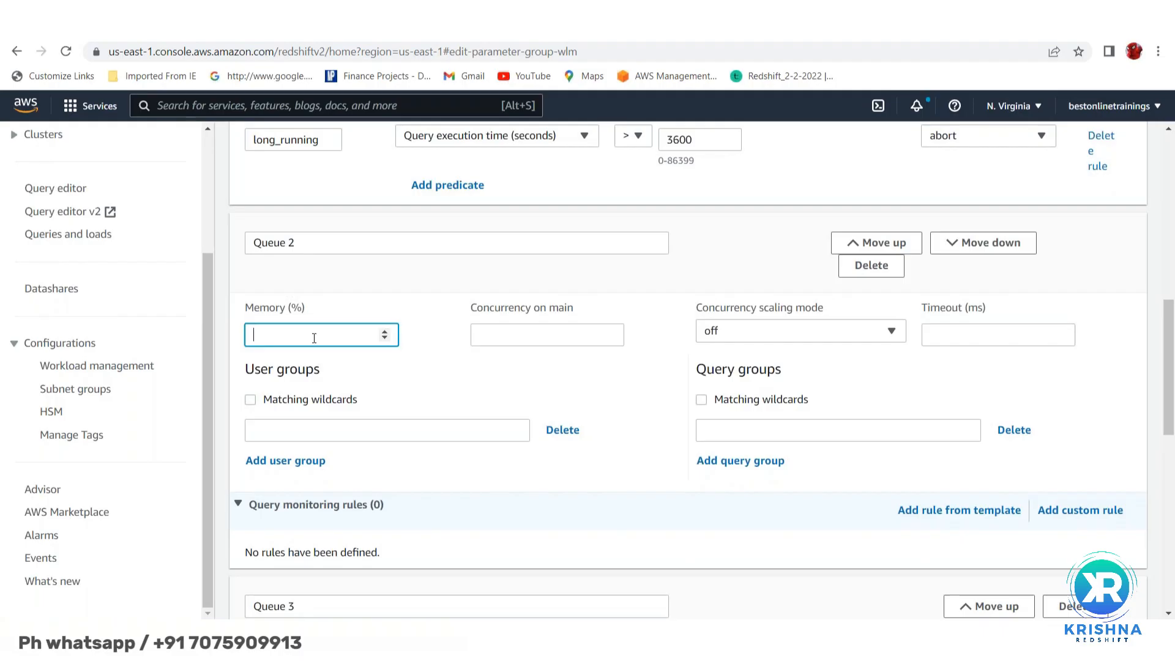
pyautogui.click(337, 252)
pyautogui.press('BackSpace')
pyautogui.press('BackSpace')
pyautogui.press('BackSpace')
pyautogui.press('BackSpace')
pyautogui.press('BackSpace')
pyautogui.press('BackSpace')
pyautogui.press('BackSpace')
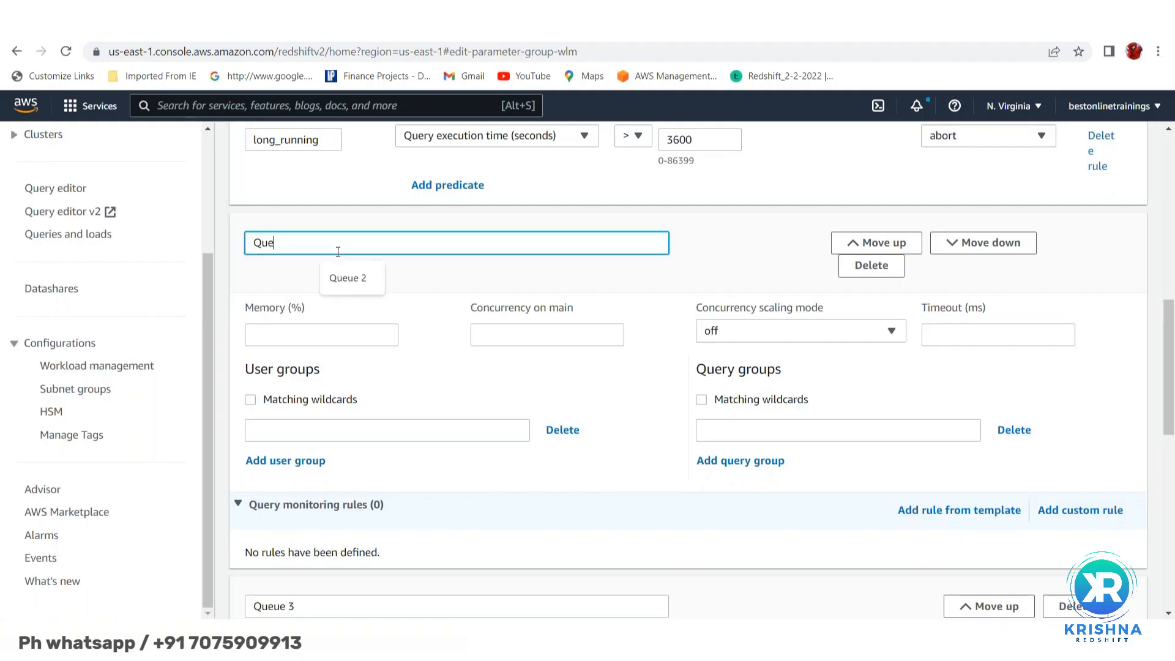
pyautogui.write('ETL_queue')
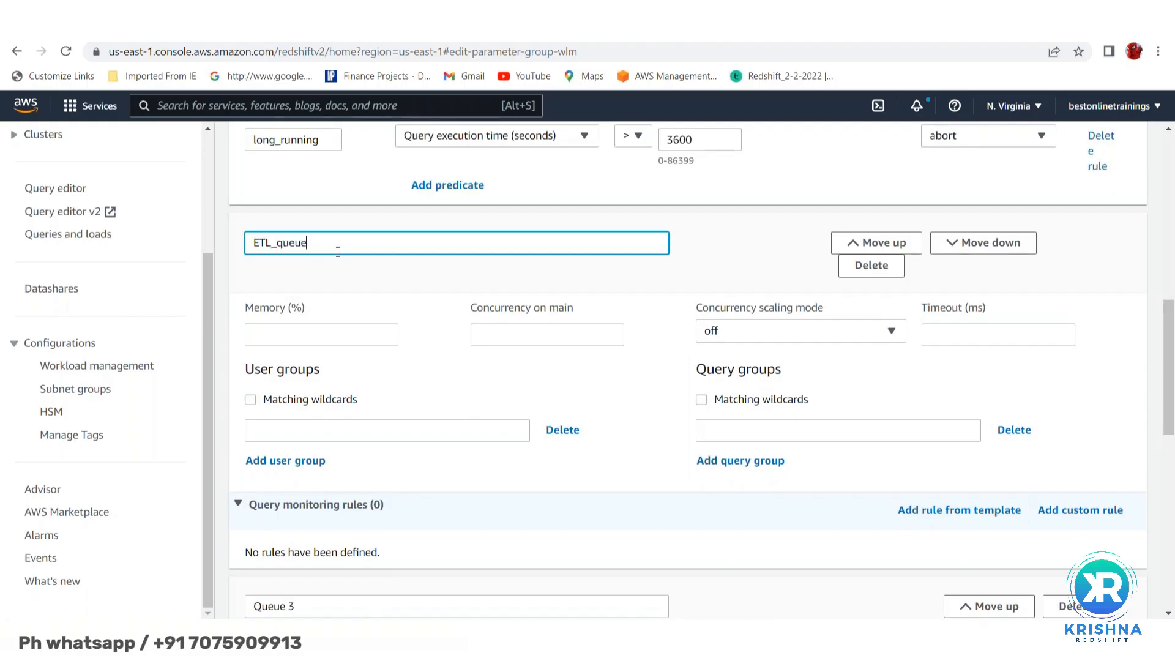
pyautogui.click(298, 334)
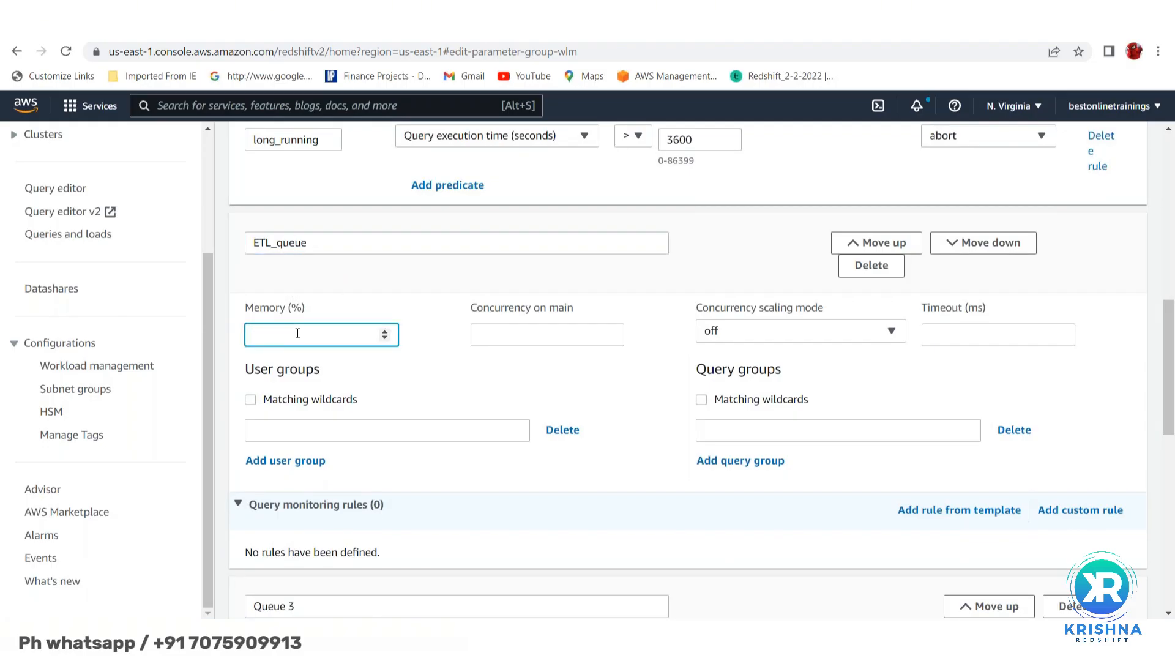
pyautogui.write('40')
# - Set ETL_queue concurrency to 5, timeout 3600 ms and user group %batch%
pyautogui.click(520, 336)
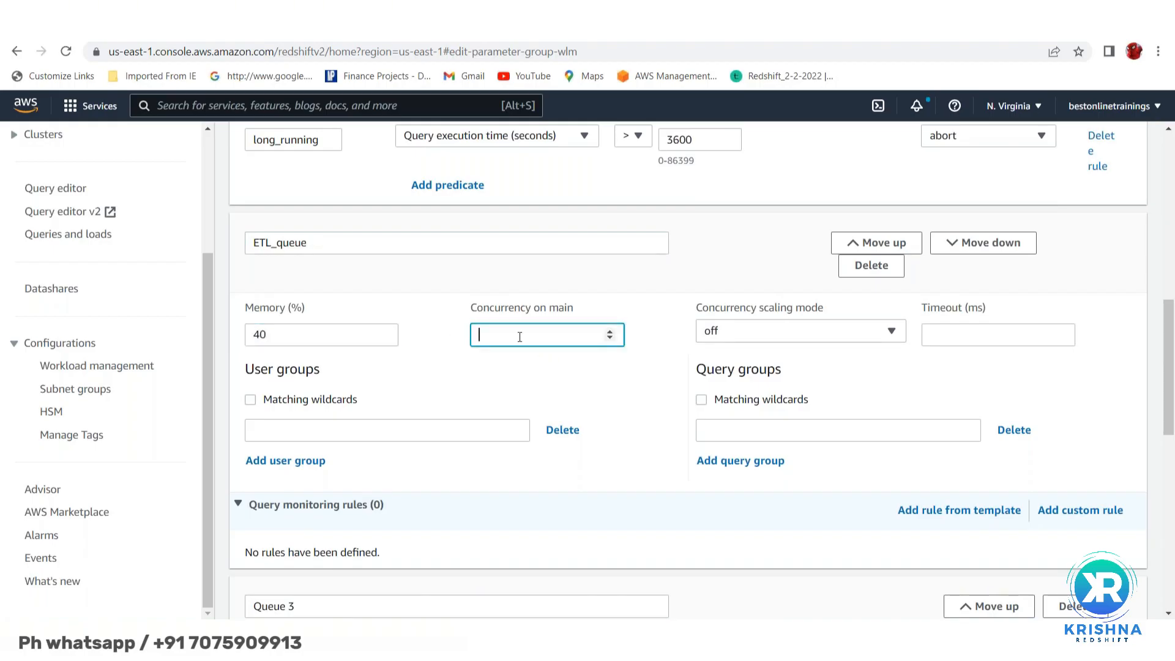
pyautogui.write('5')
pyautogui.click(936, 338)
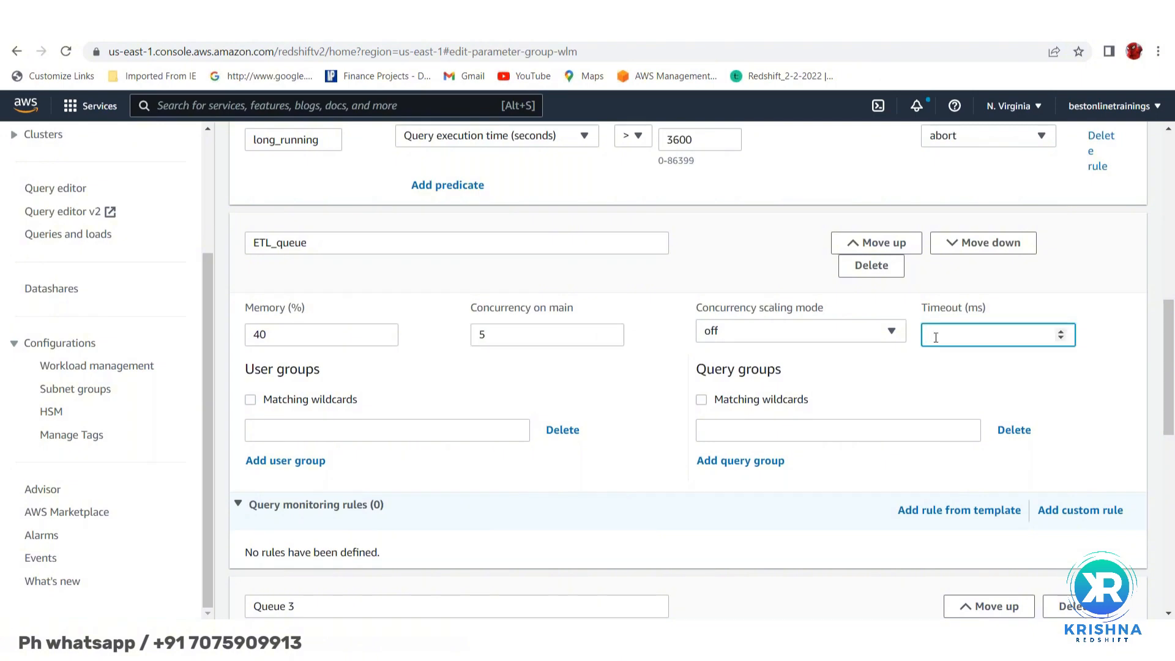
pyautogui.write('3600')
pyautogui.click(356, 434)
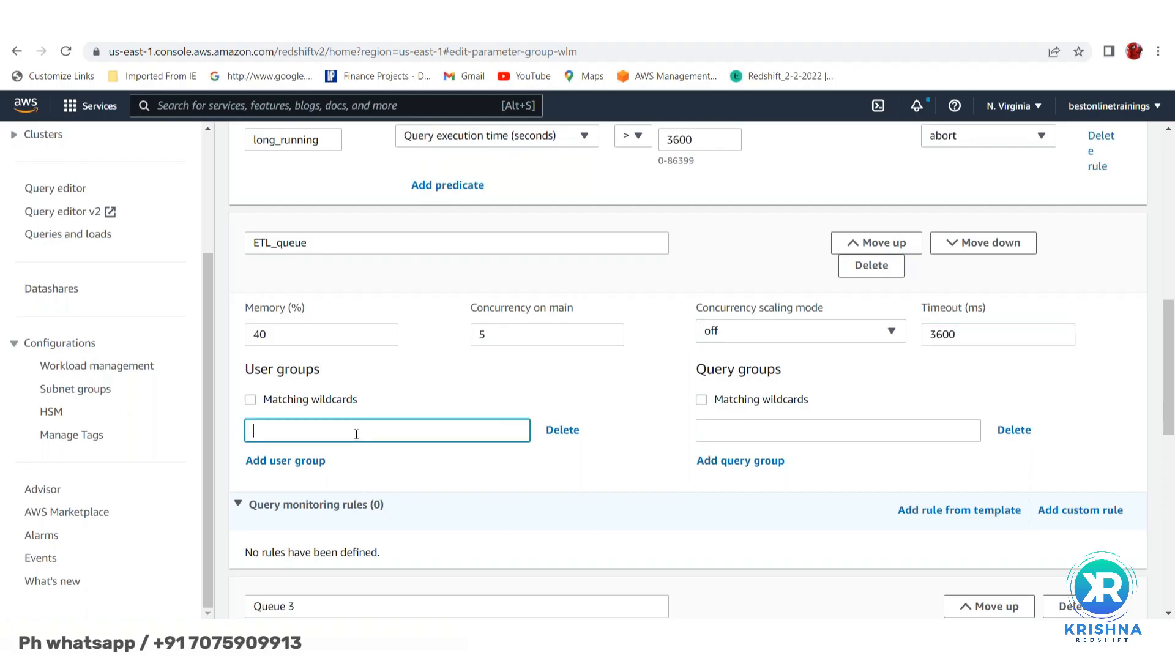
pyautogui.write('%batch%')
# - Add Rule_0 from the Nested loop join template: row count > 100, action log
pyautogui.scroll(-3, 438, 491)
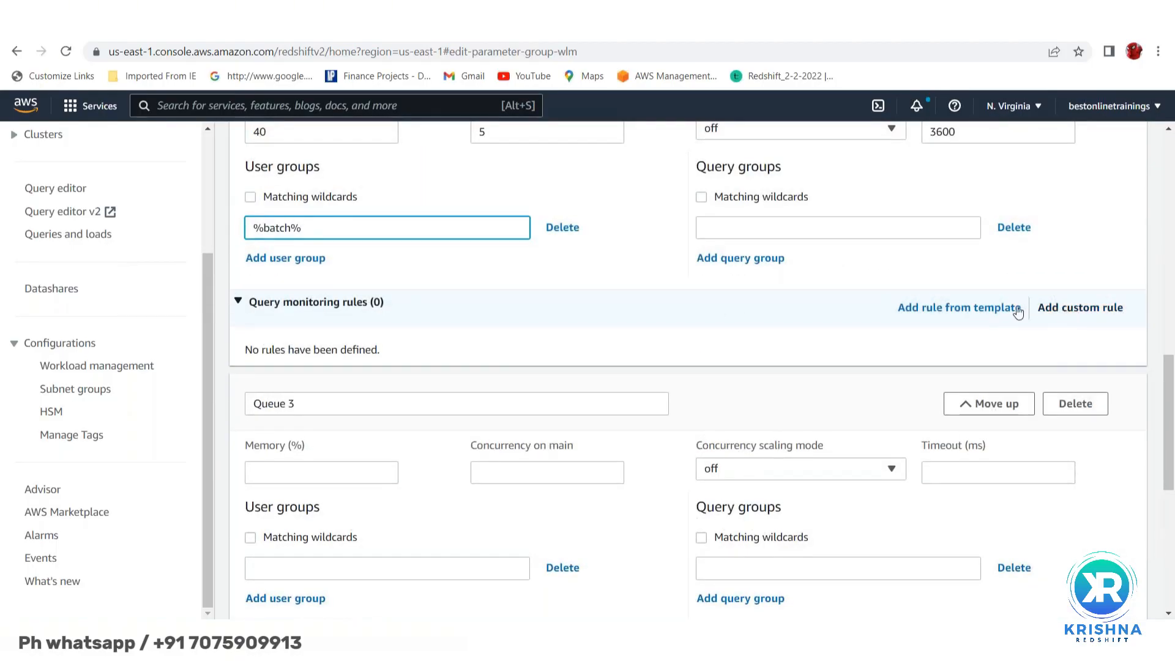
pyautogui.click(955, 306)
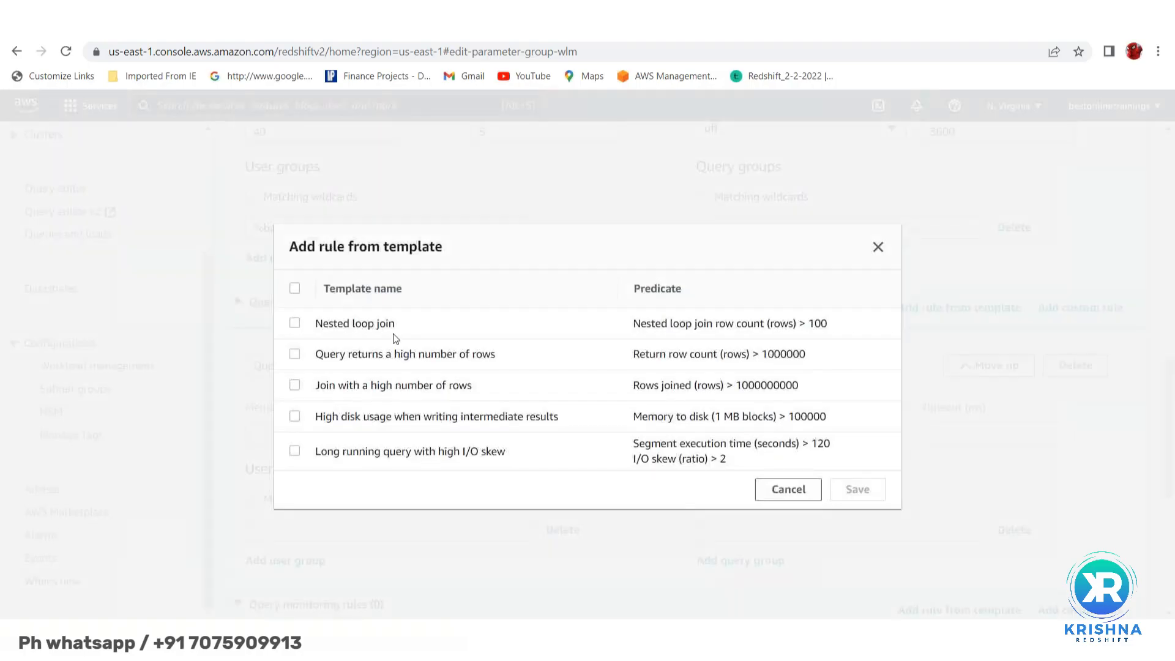
pyautogui.click(296, 325)
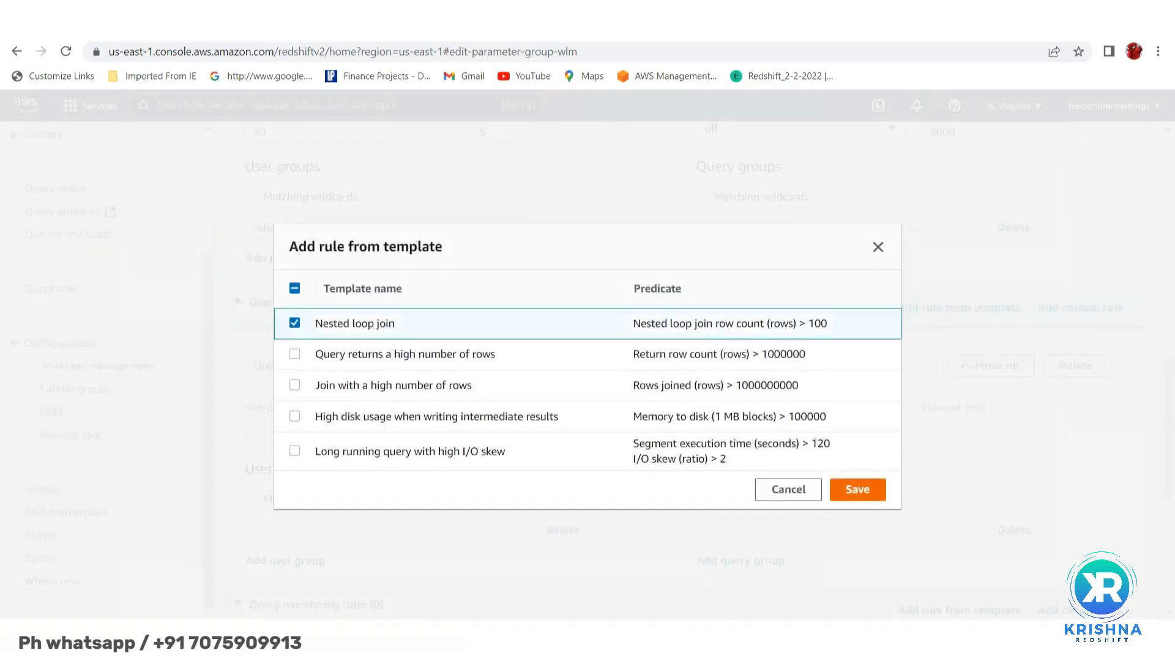
pyautogui.click(857, 490)
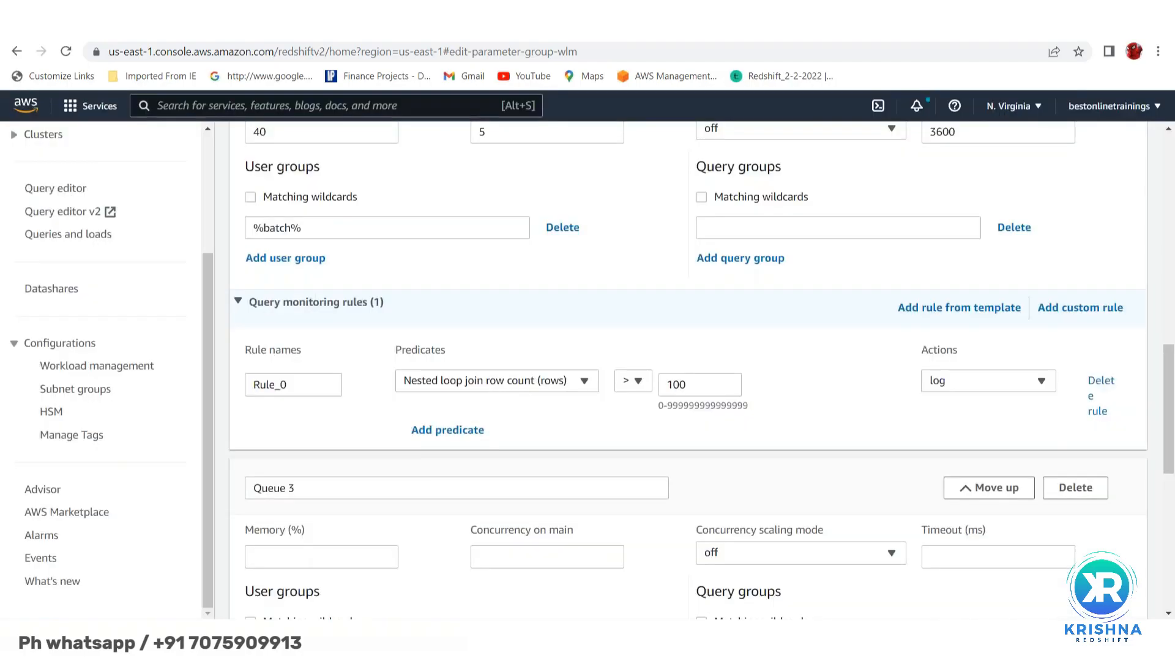
pyautogui.scroll(-3, 554, 438)
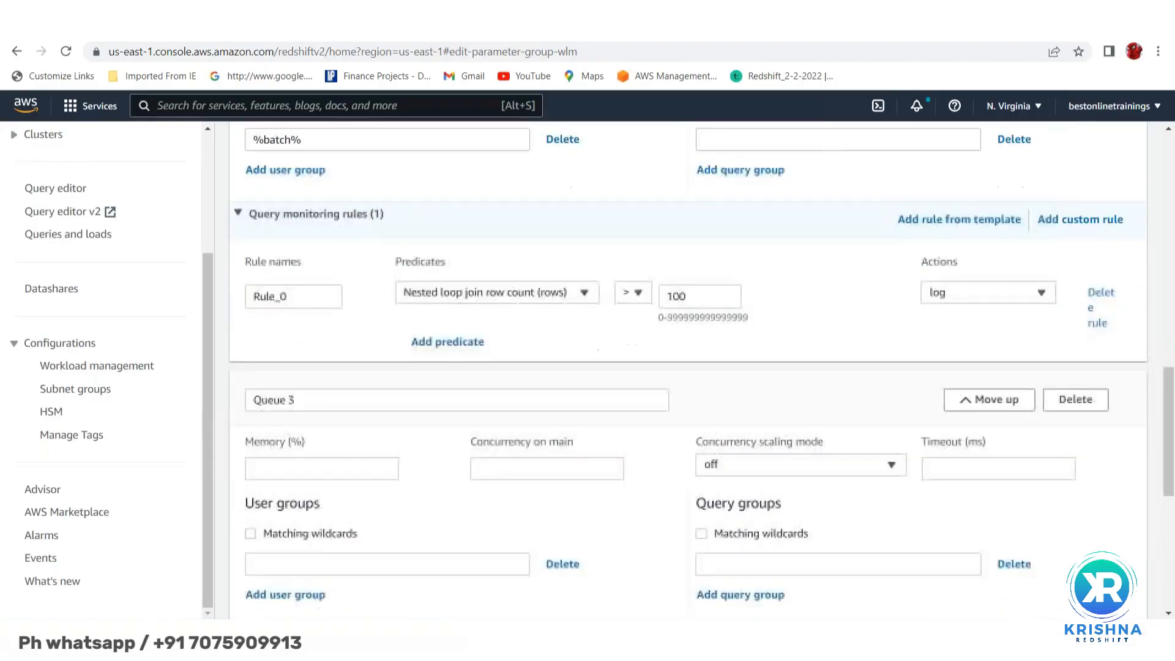
# - Rename Queue 3 to QA_users
pyautogui.scroll(4, 553, 428)
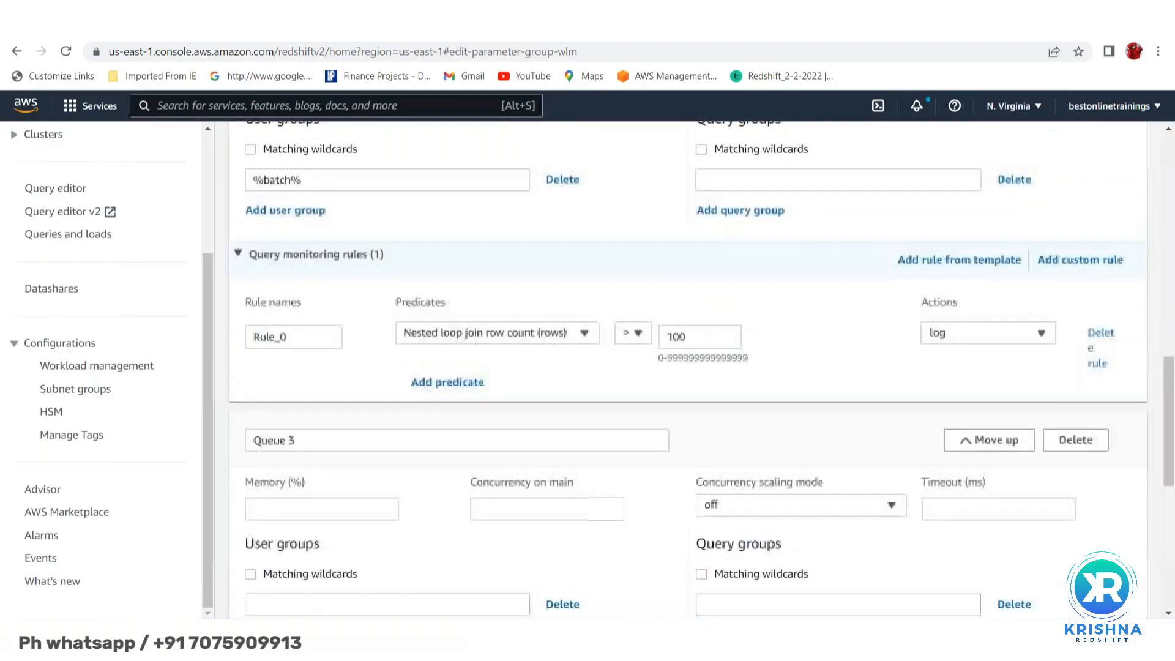
pyautogui.scroll(-5, 313, 213)
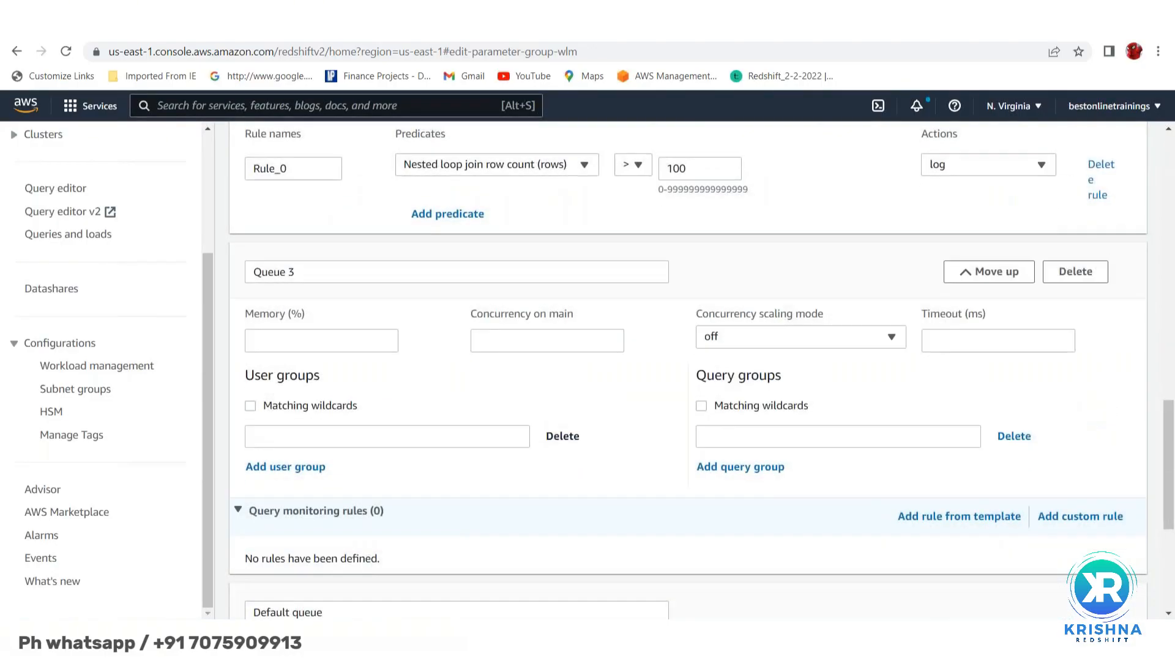
pyautogui.click(312, 214)
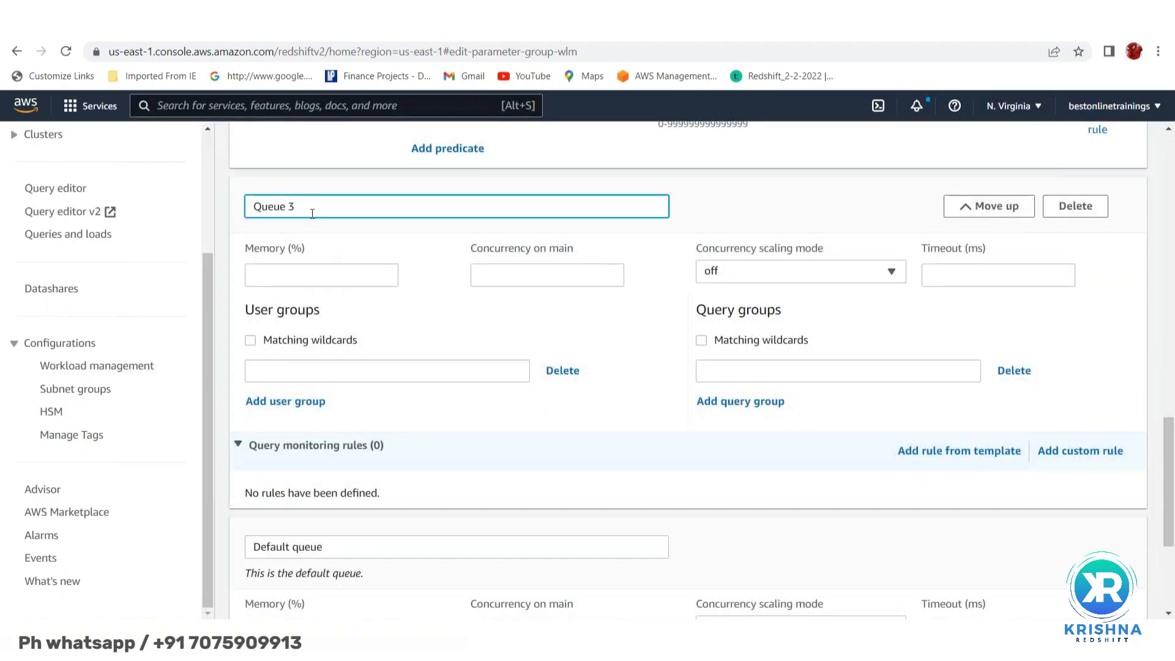
pyautogui.press('BackSpace')
pyautogui.press('BackSpace')
pyautogui.press('BackSpace')
pyautogui.press('BackSpace')
pyautogui.press('BackSpace')
pyautogui.press('BackSpace')
pyautogui.press('BackSpace')
pyautogui.write('QA_use')
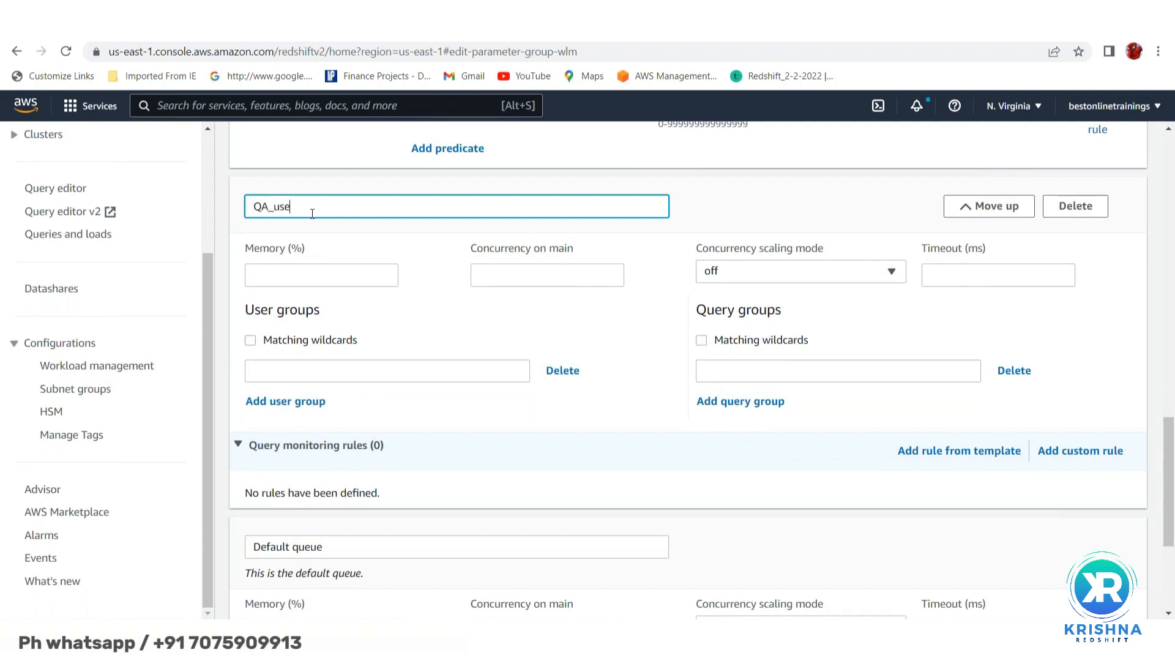
pyautogui.write('rs')
# - Give QA_users 5% memory, a 3600 ms timeout and concurrency 1 on main
pyautogui.click(280, 281)
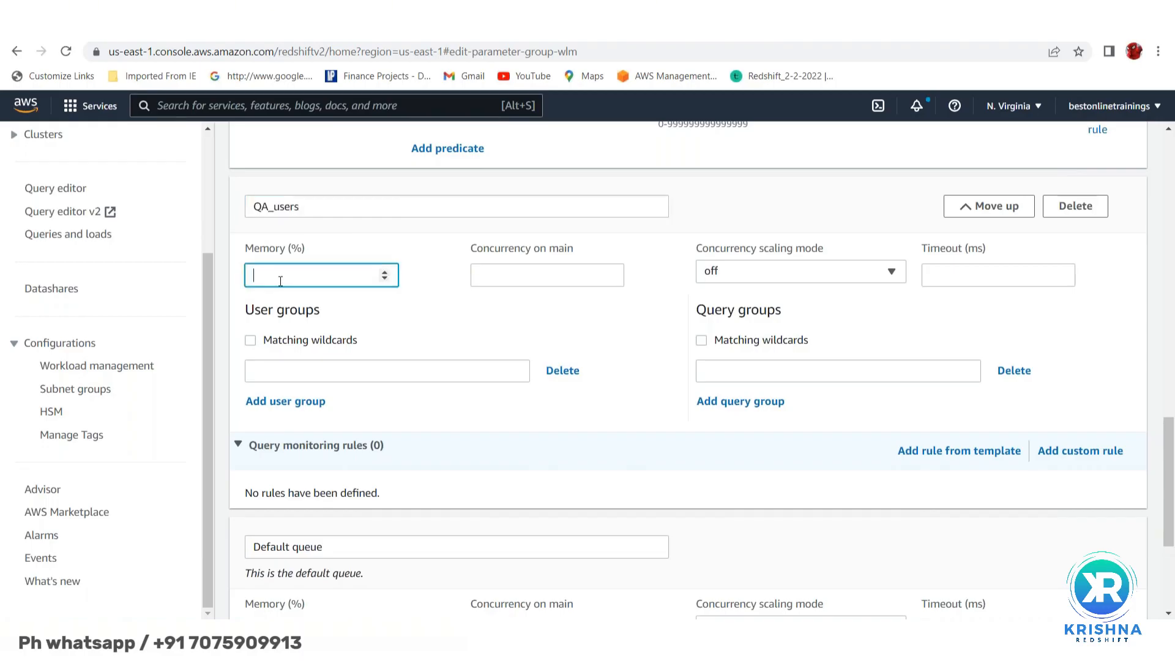
pyautogui.scroll(-1, 280, 281)
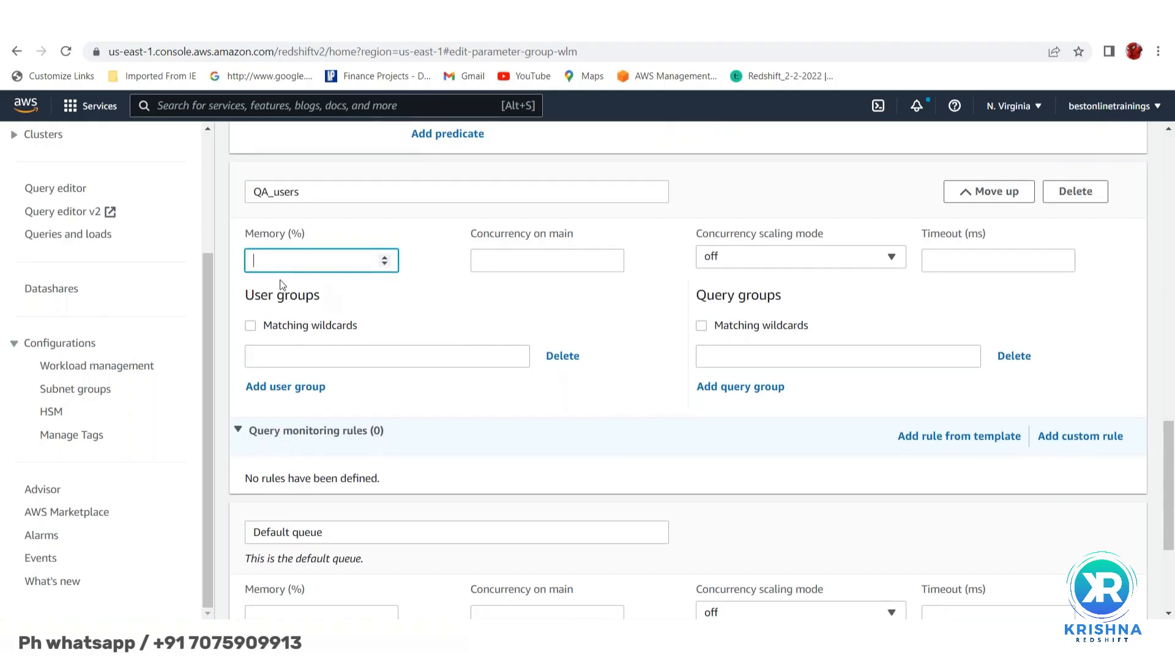
pyautogui.write('5')
pyautogui.click(959, 260)
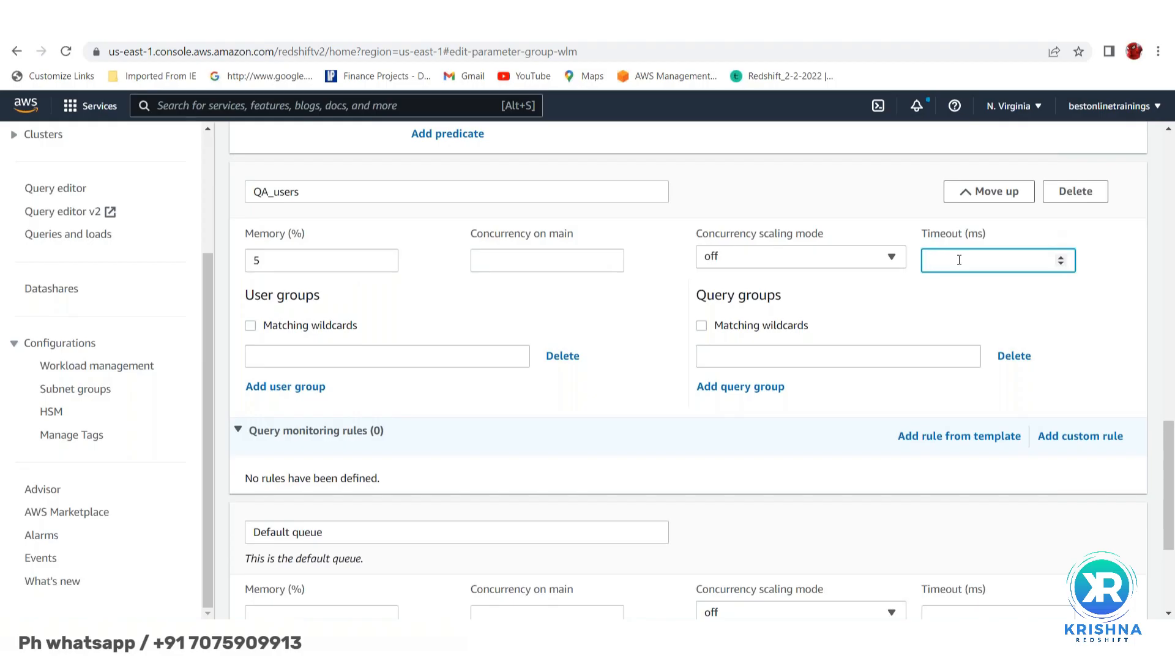
pyautogui.write('3600')
pyautogui.click(552, 263)
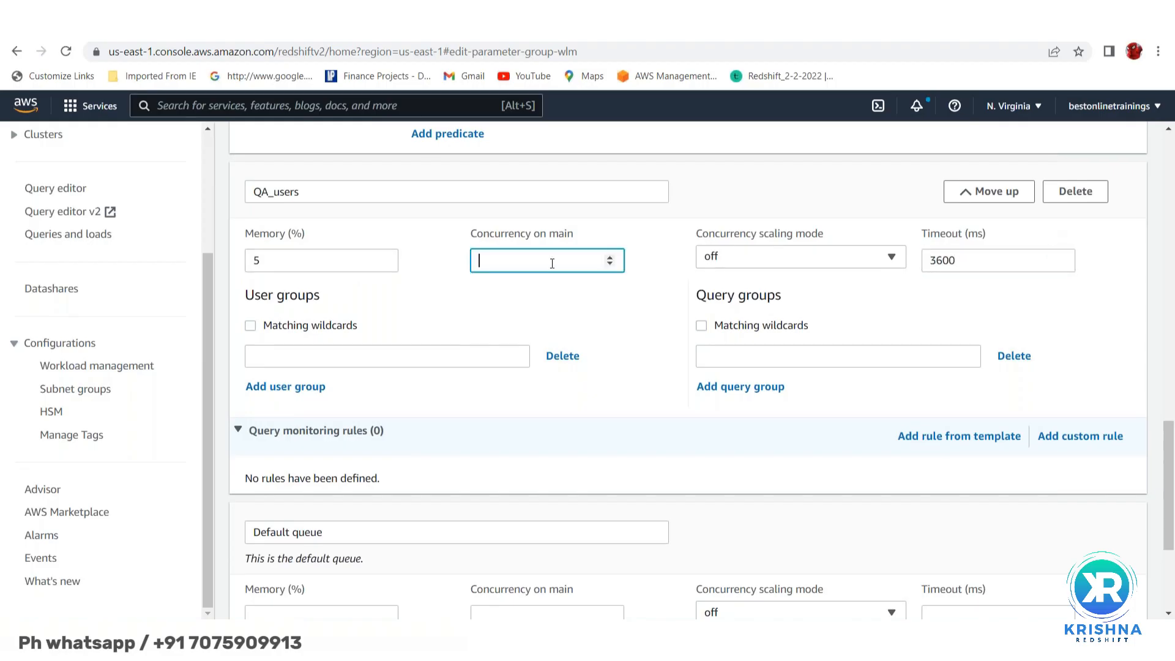
pyautogui.write('1')
pyautogui.scroll(-1, 552, 418)
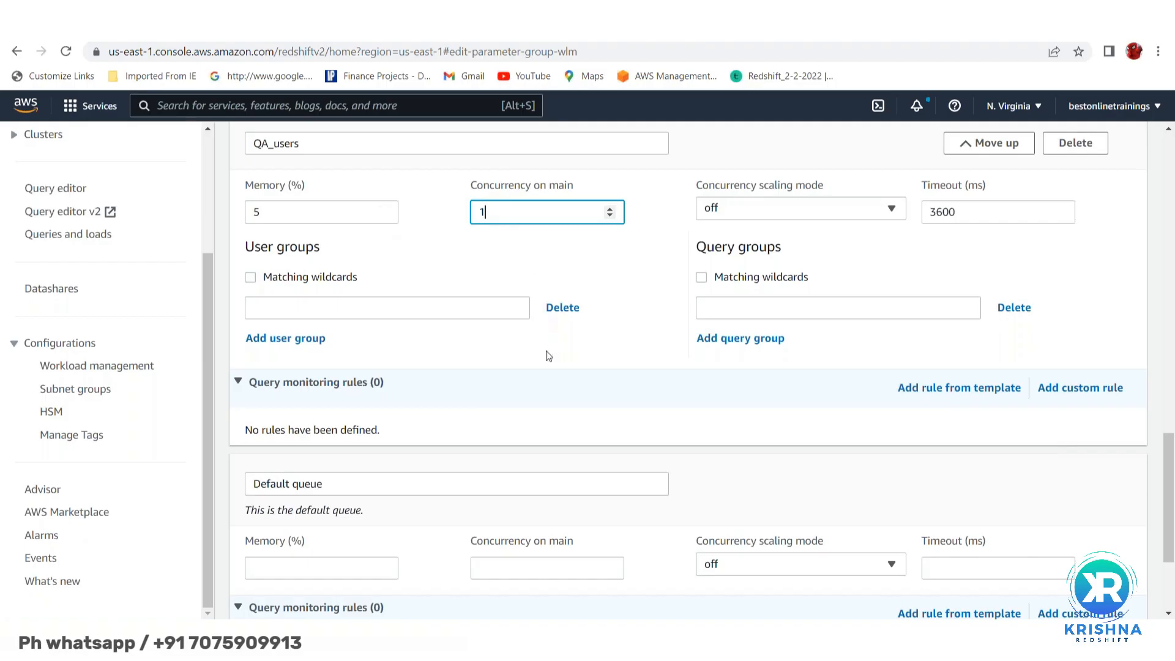
pyautogui.scroll(-3, 305, 395)
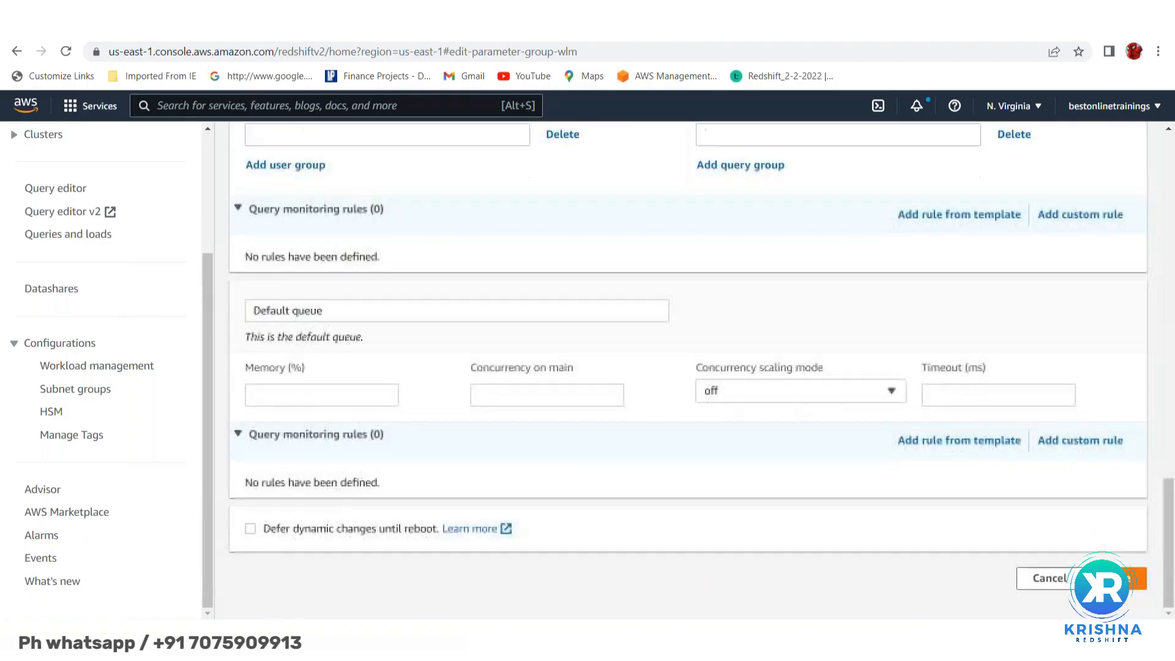
# - Set the default queue to 5% memory, concurrency 1 on main and an 1800000 ms timeout
pyautogui.click(306, 395)
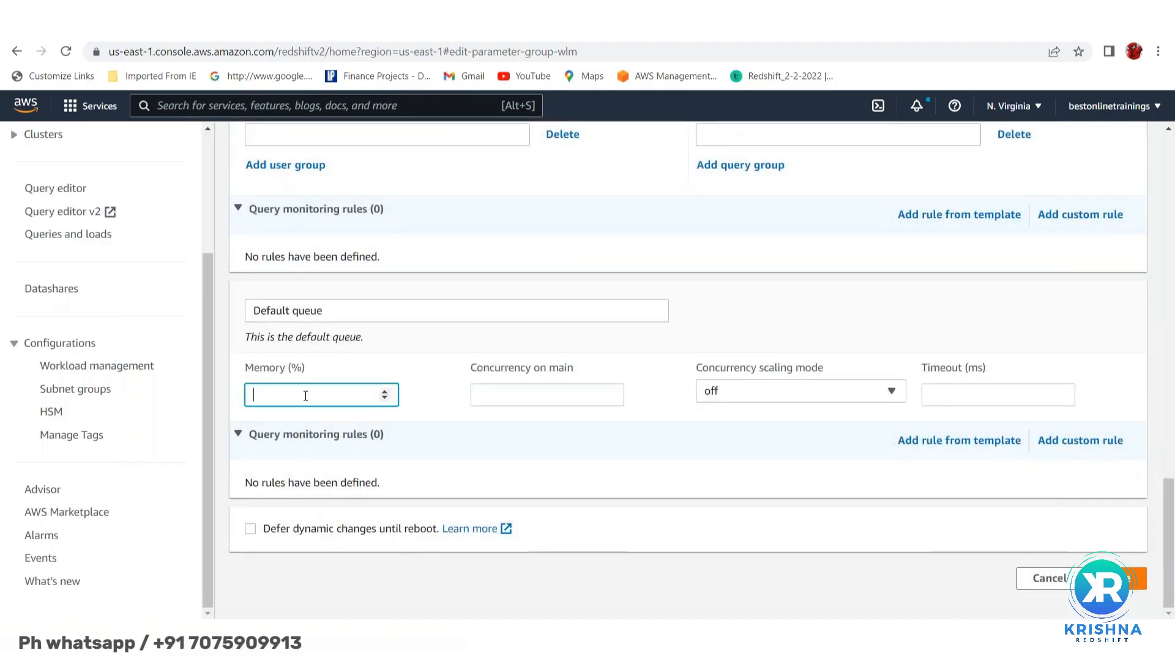
pyautogui.write('5')
pyautogui.click(552, 398)
pyautogui.write('1')
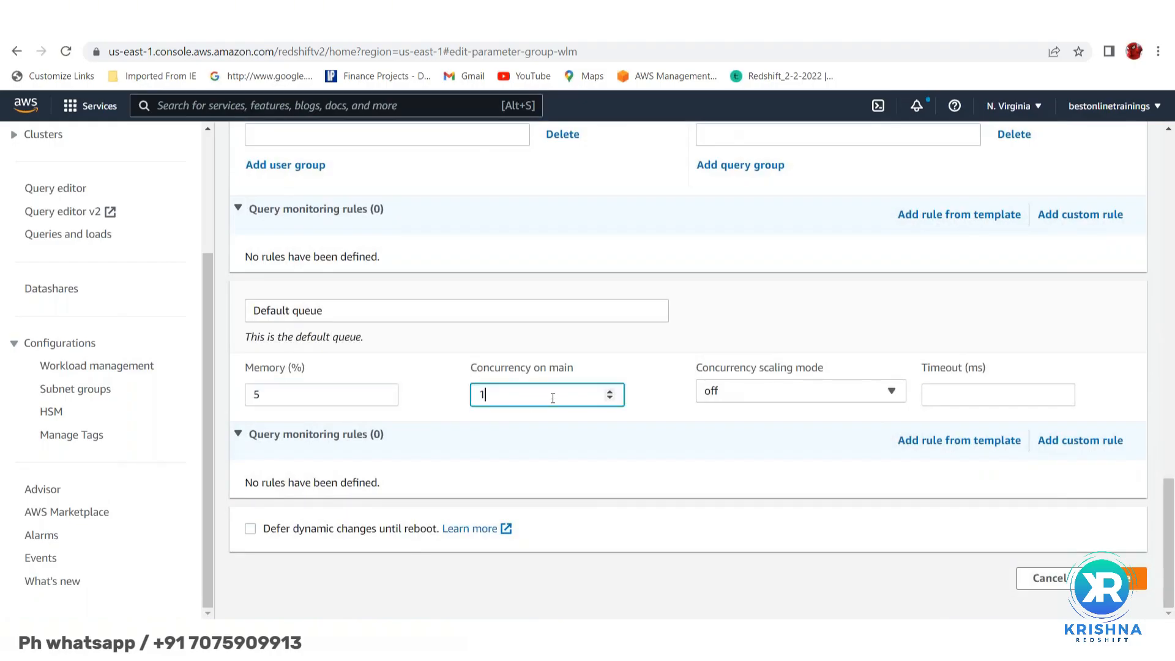
pyautogui.click(935, 394)
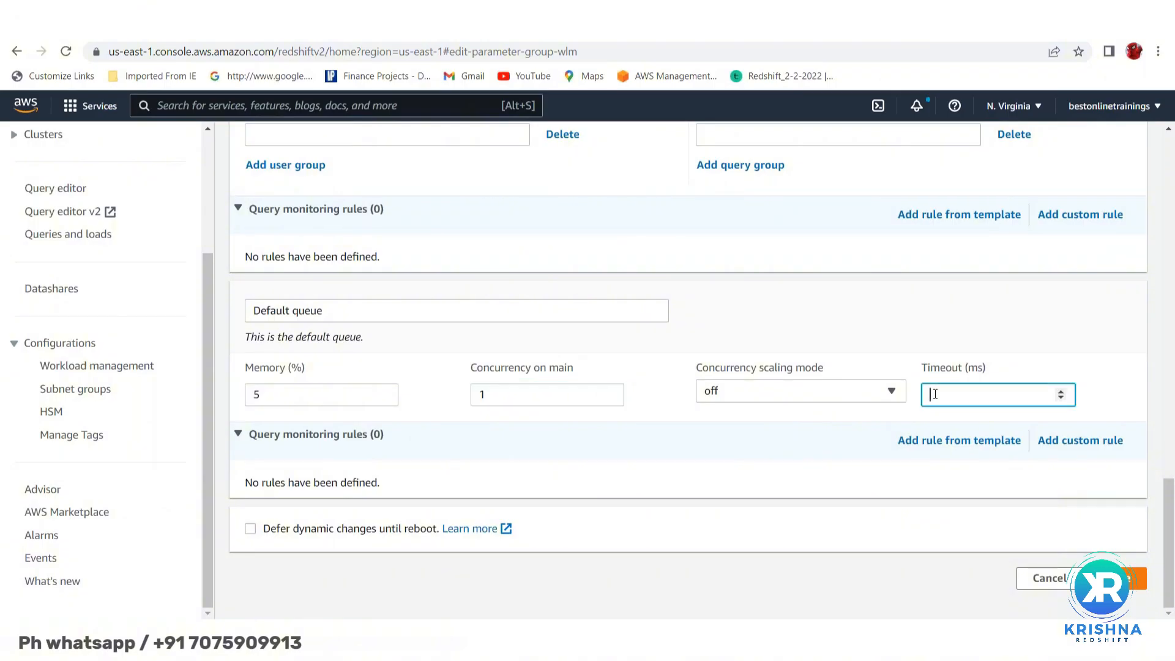
pyautogui.write('1800000')
# - Save the queue changes and review BI_users' saved 50% memory and concurrency 5
pyautogui.click(1117, 578)
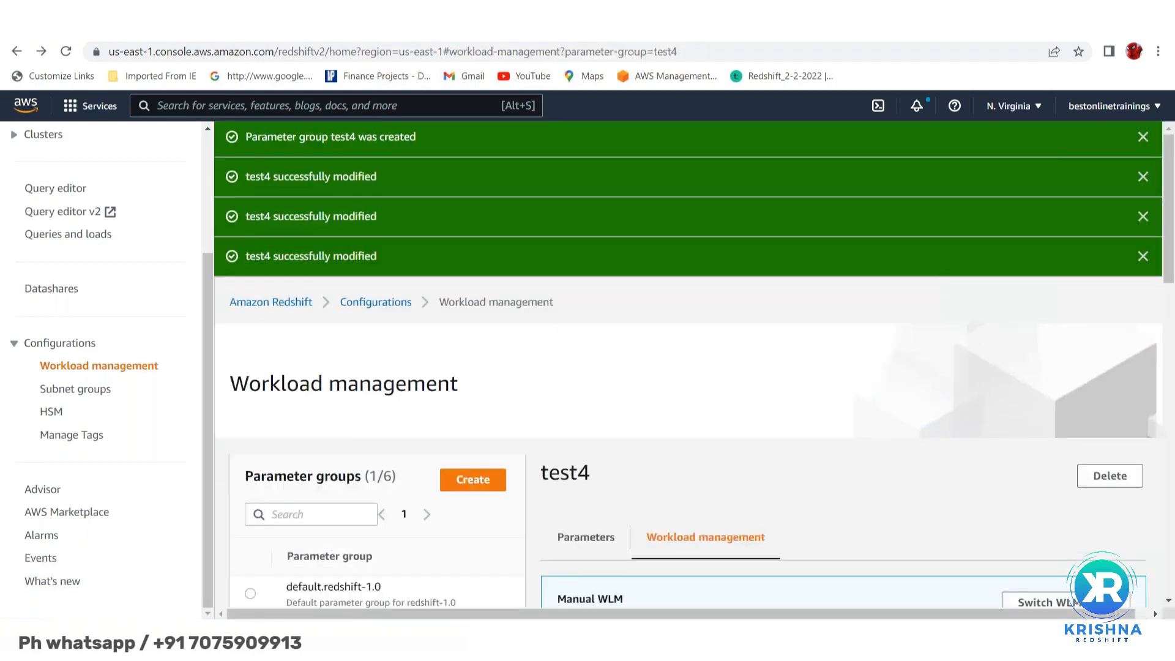
pyautogui.scroll(-4, 794, 494)
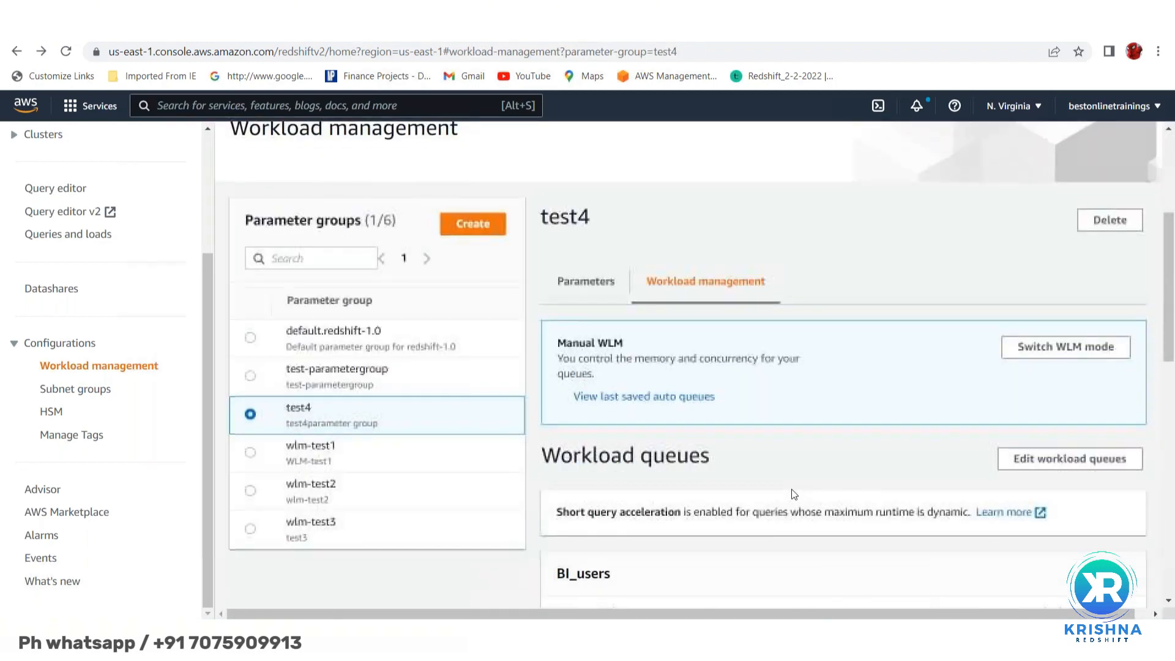
pyautogui.scroll(-4, 793, 494)
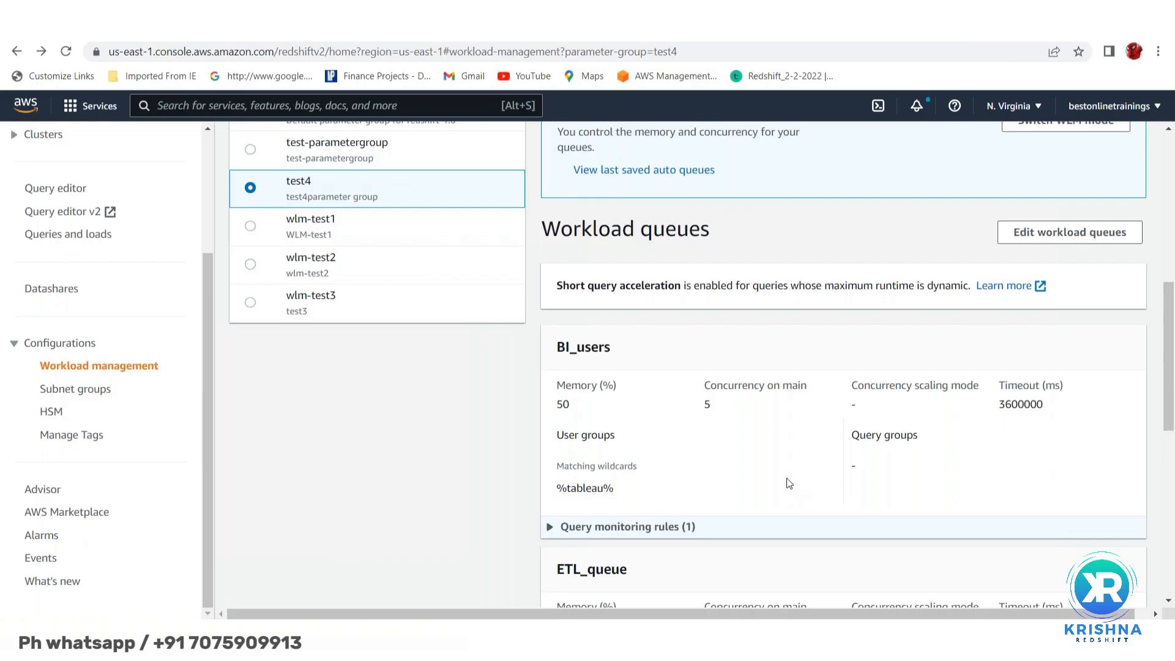
pyautogui.scroll(-2, 733, 373)
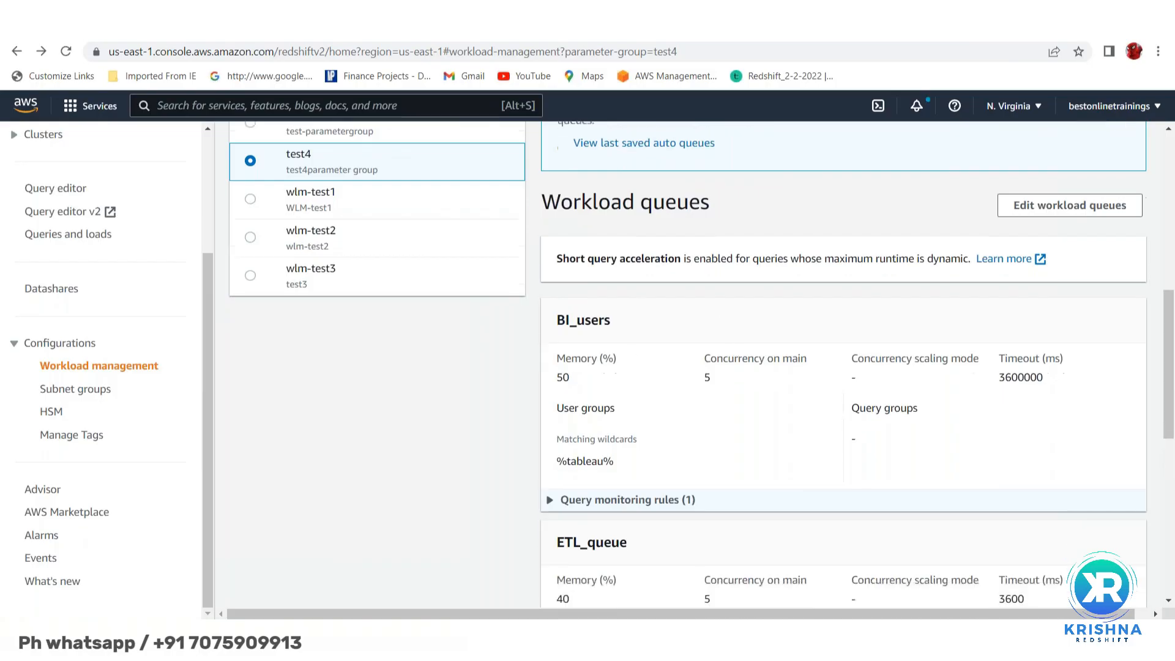
pyautogui.scroll(-1, 575, 298)
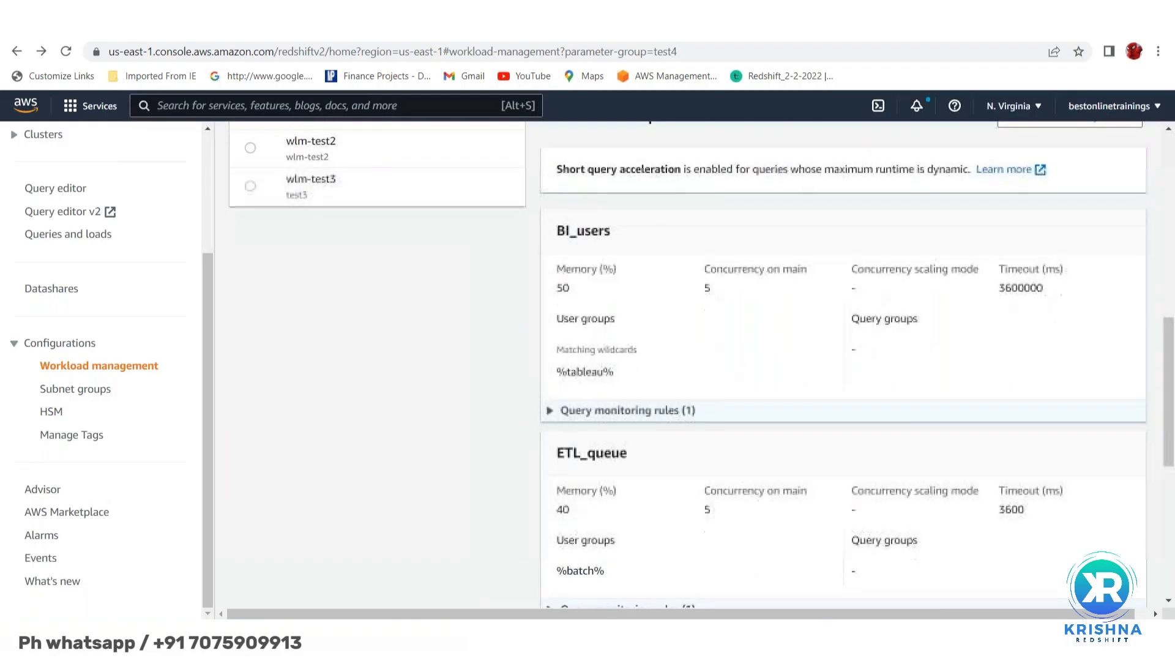
pyautogui.doubleClick(563, 287)
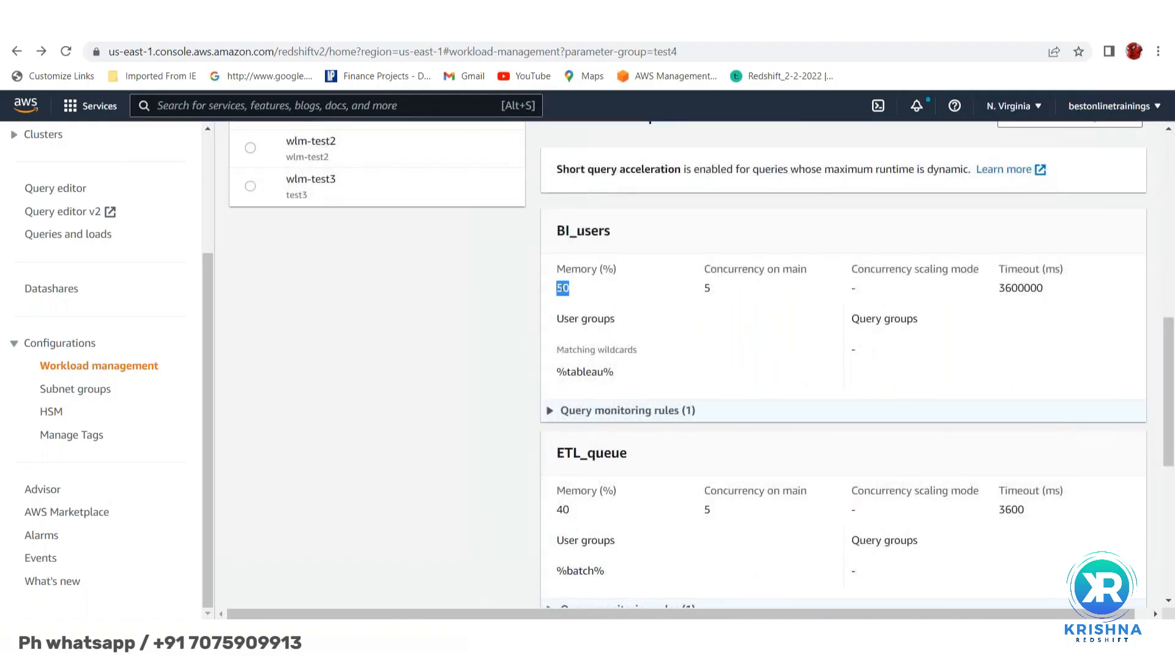
pyautogui.click(707, 290)
pyautogui.doubleClick(707, 289)
pyautogui.scroll(-1, 663, 317)
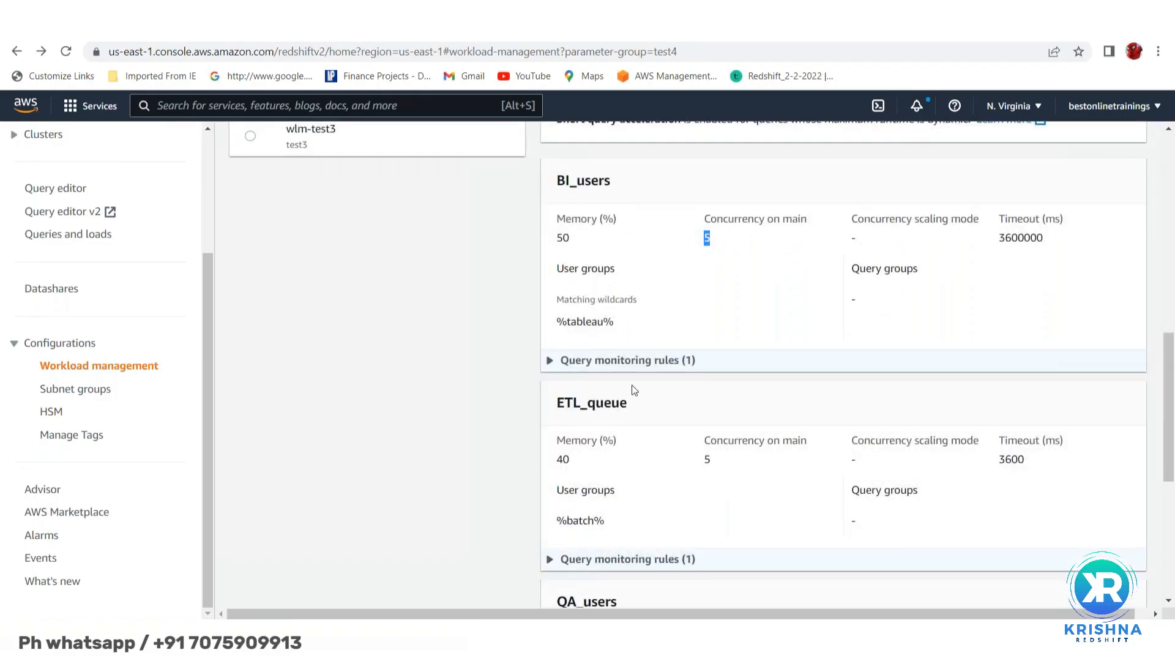
pyautogui.scroll(-3, 630, 433)
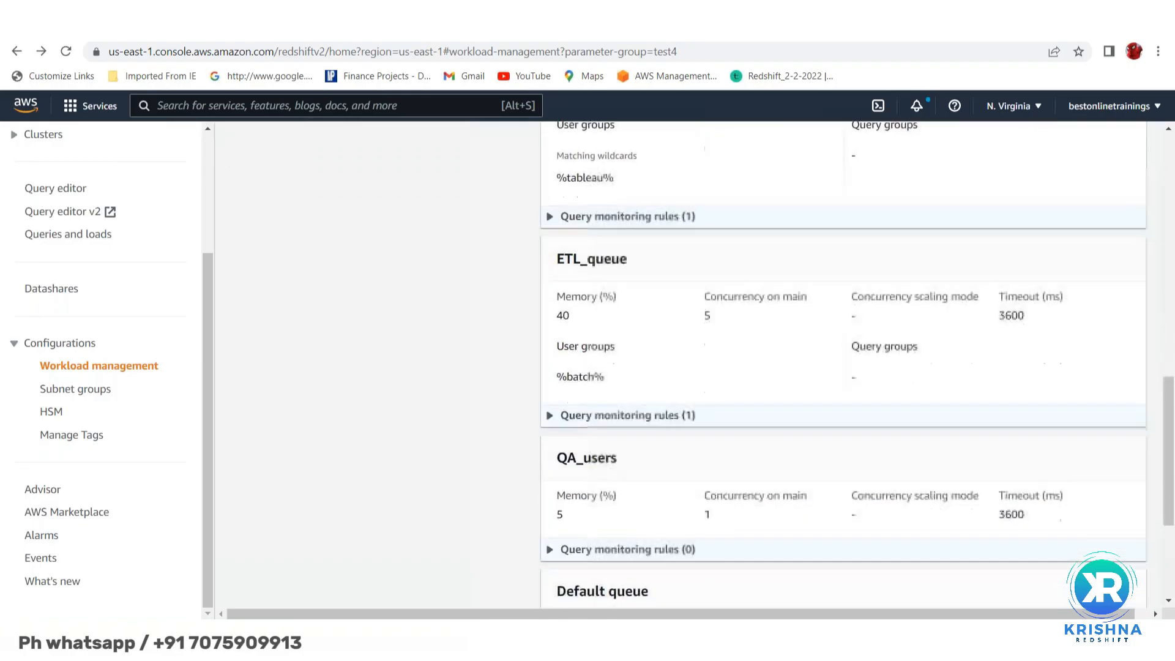
pyautogui.doubleClick(563, 315)
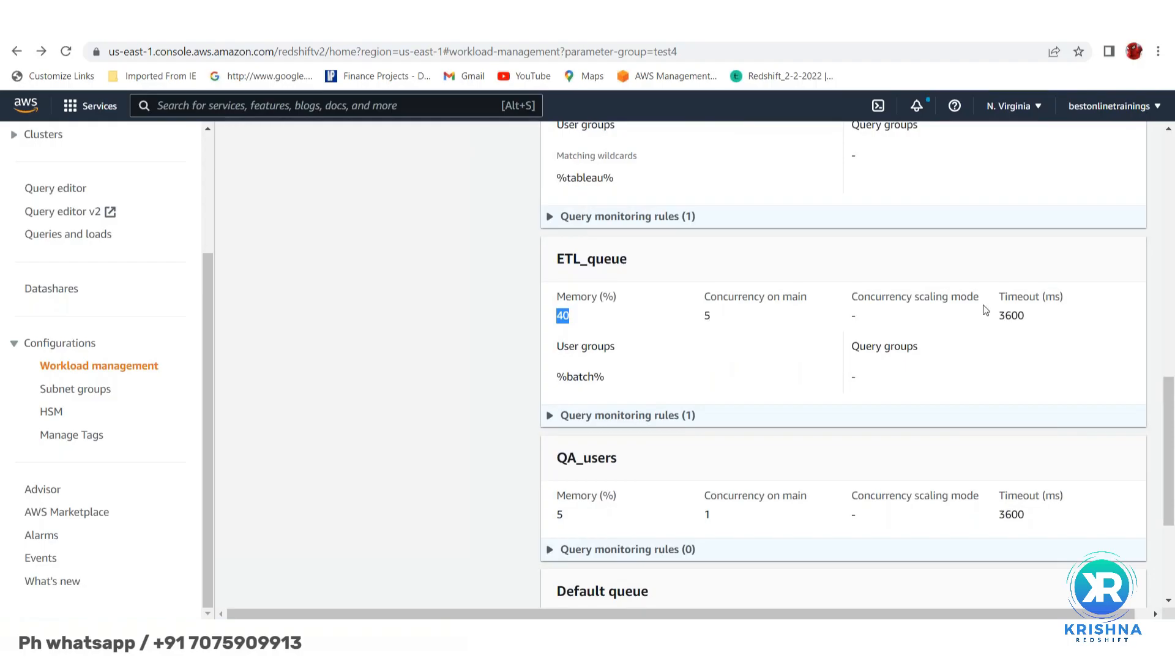
pyautogui.doubleClick(1017, 298)
pyautogui.scroll(-2, 641, 381)
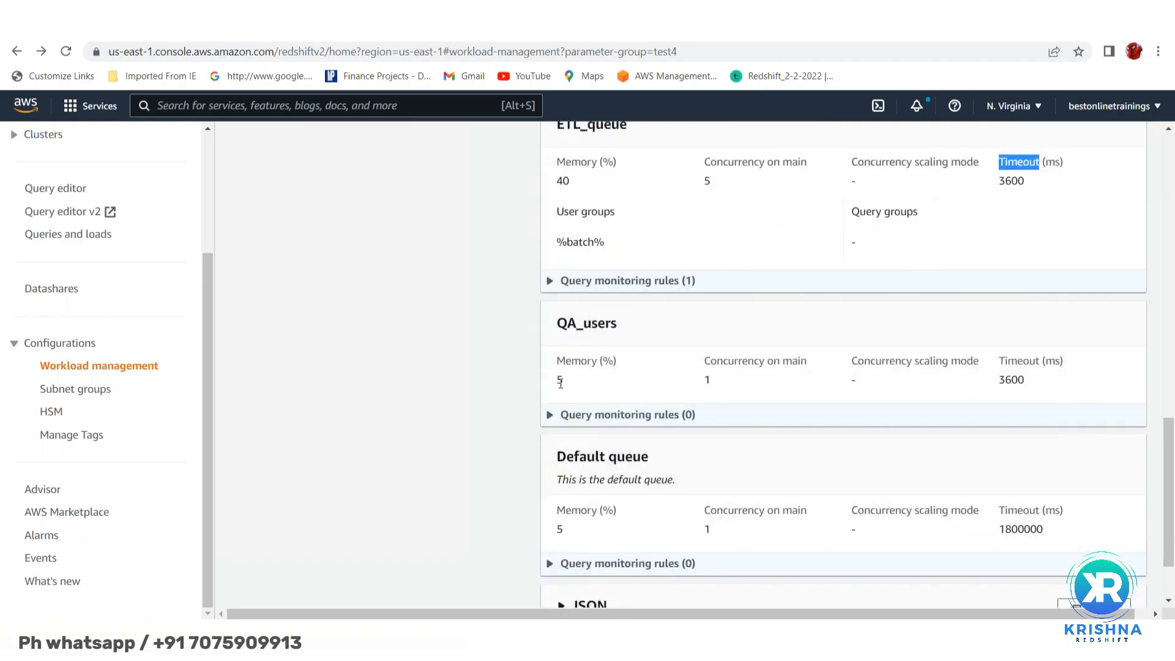
pyautogui.doubleClick(560, 381)
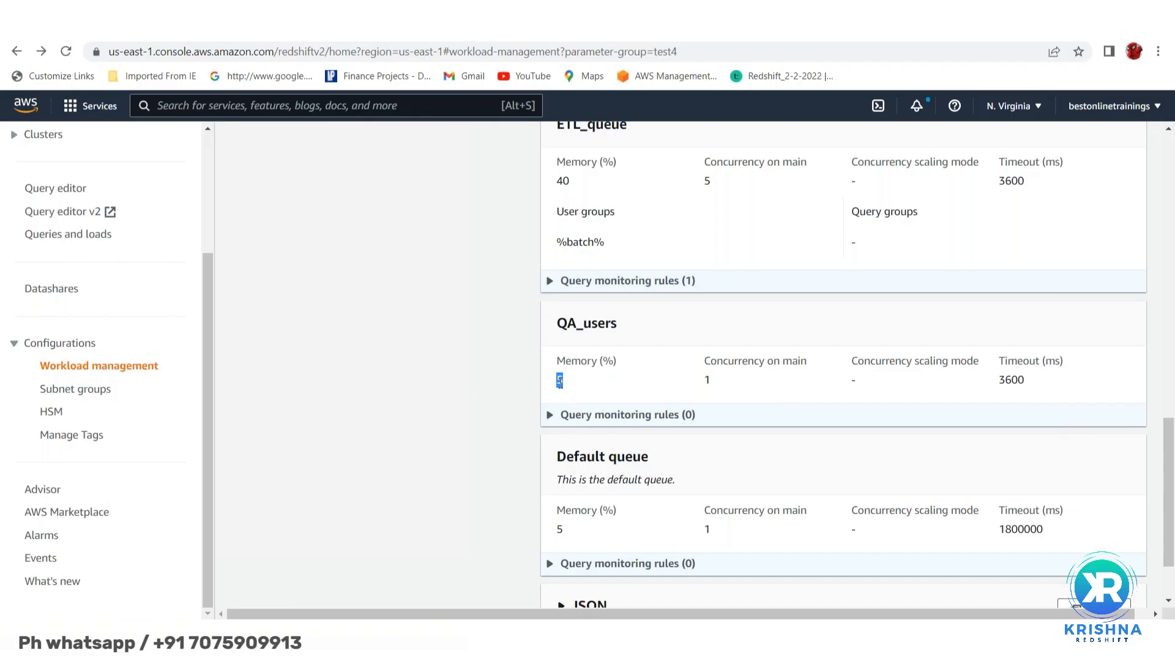
pyautogui.scroll(-2, 622, 385)
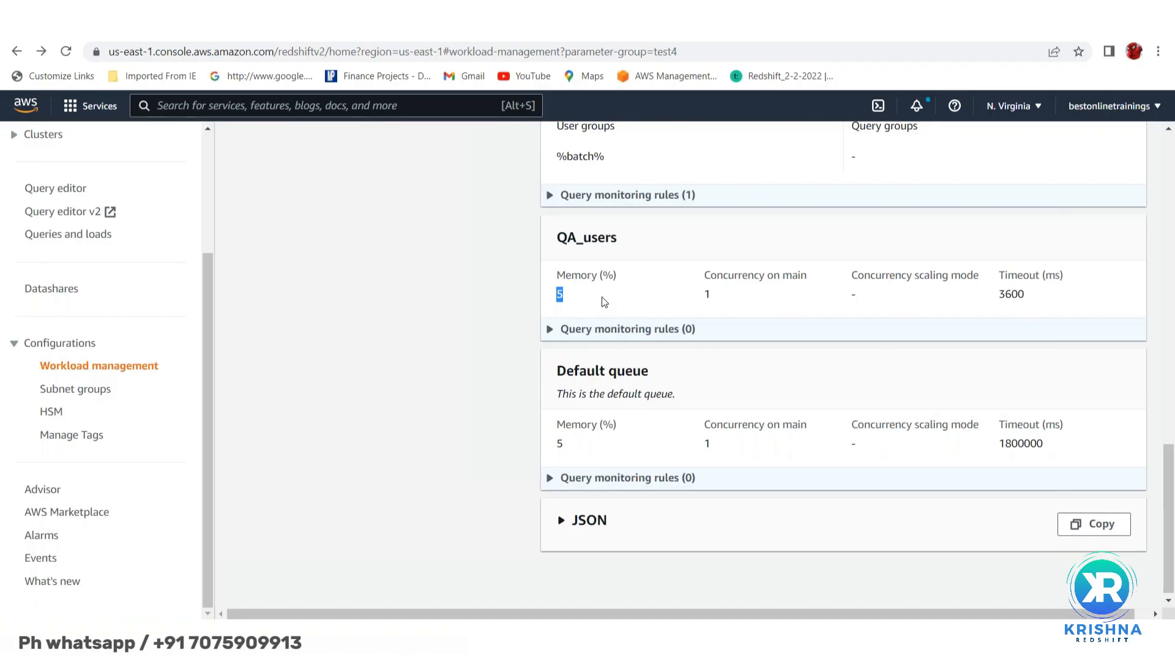
pyautogui.scroll(-1, 605, 301)
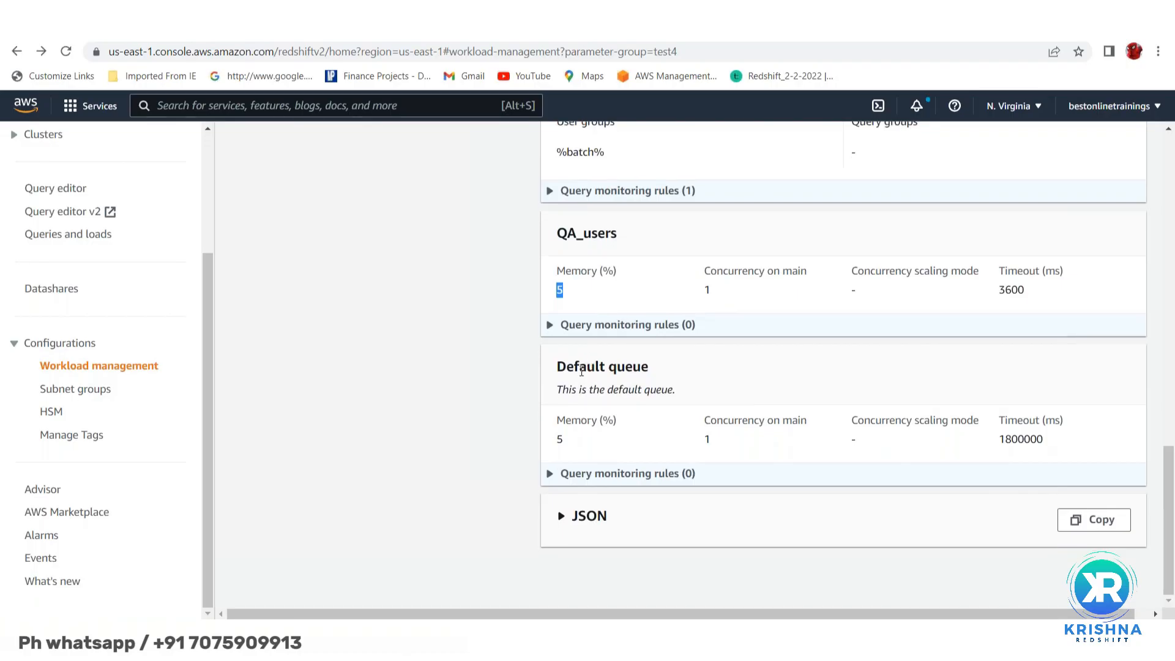
pyautogui.doubleClick(559, 439)
pyautogui.scroll(9, 673, 294)
pyautogui.scroll(4, 674, 367)
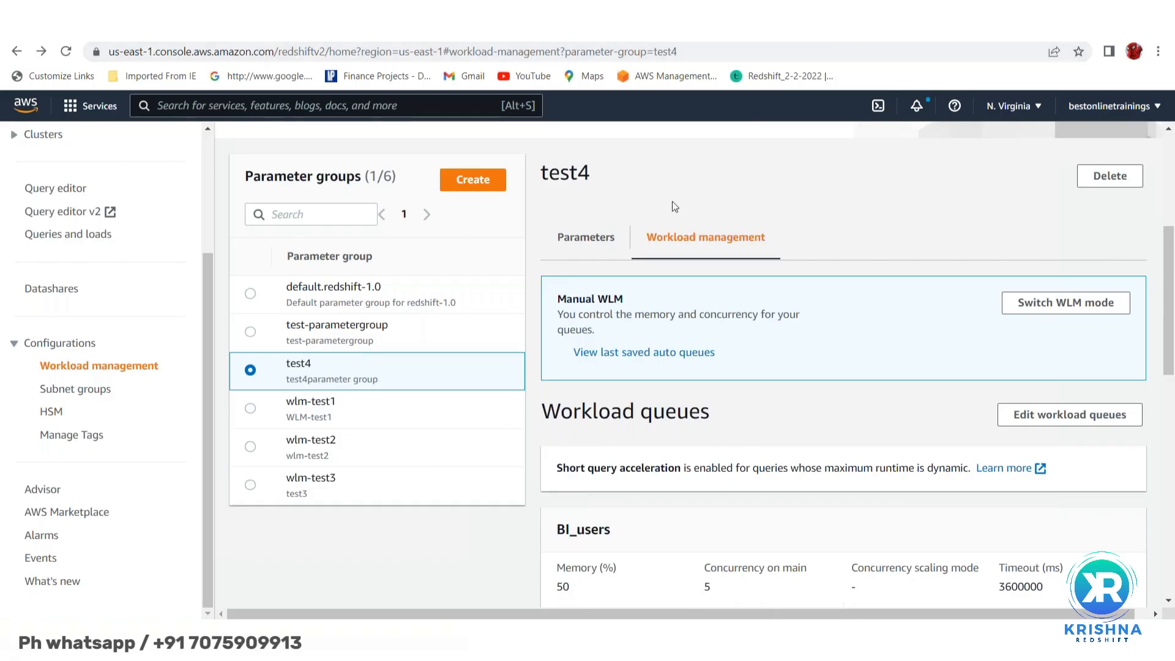
pyautogui.scroll(-1, 673, 204)
pyautogui.scroll(1, 650, 269)
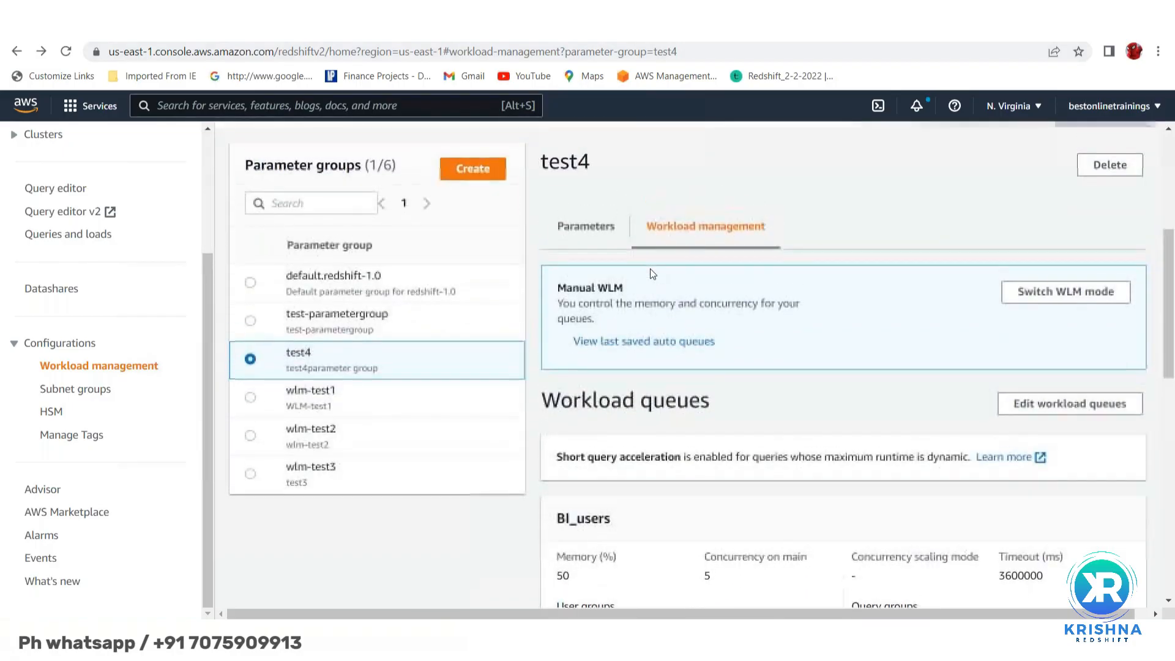
pyautogui.scroll(1, 696, 189)
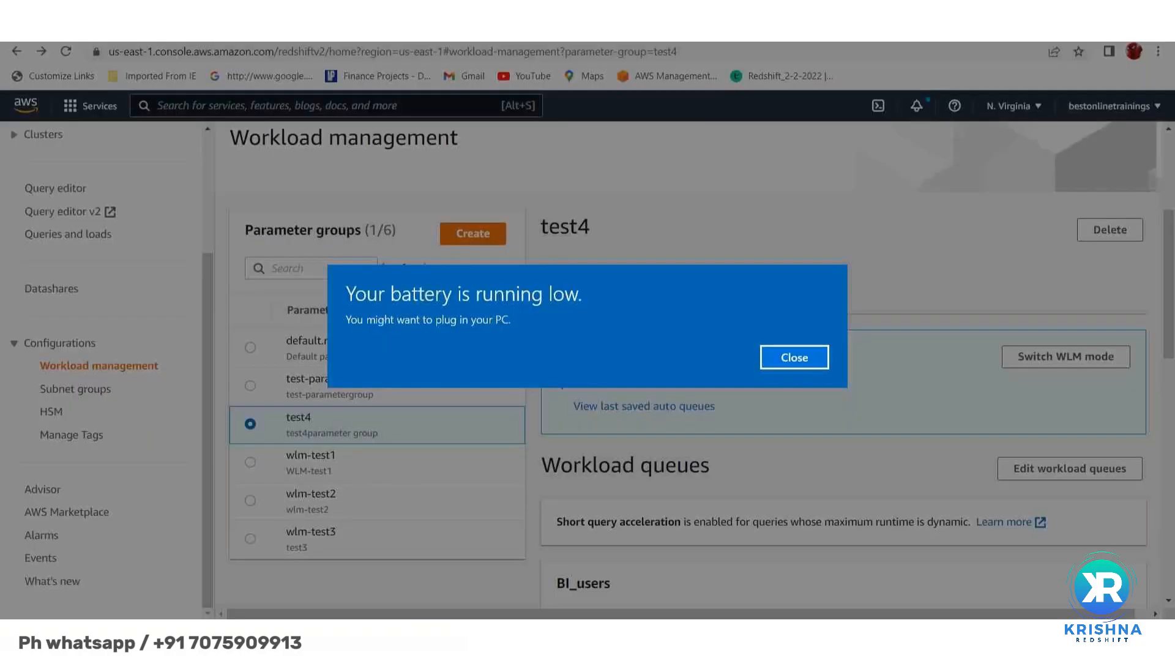
# - Dismiss the low-battery warning and all four test4 notification banners
pyautogui.click(792, 363)
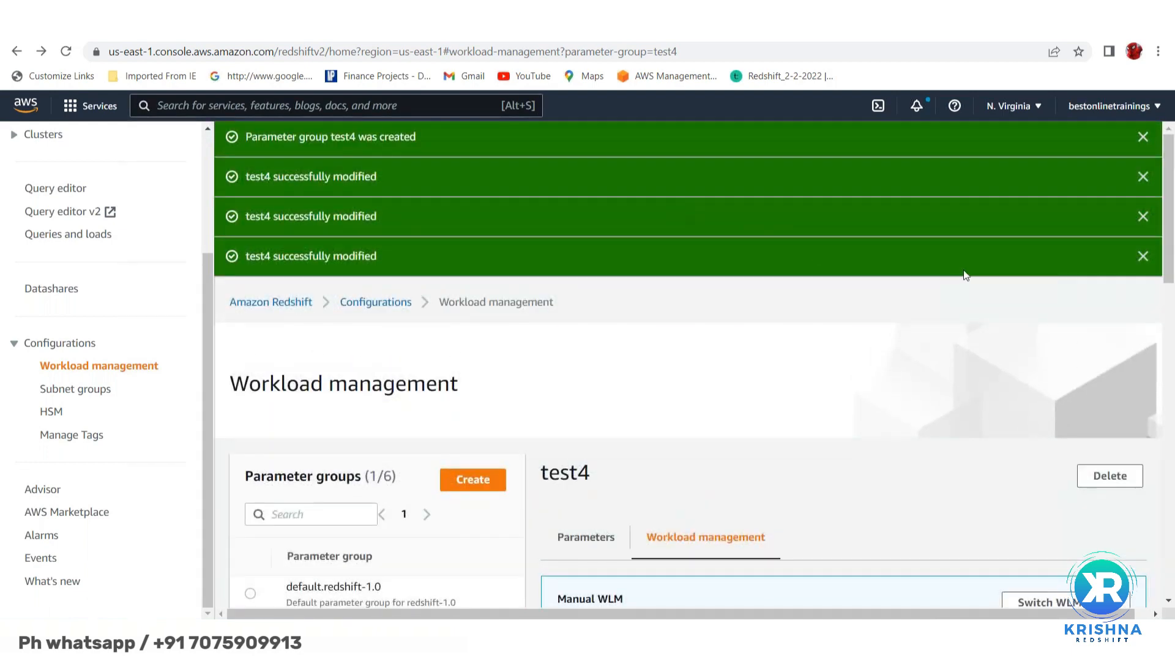
pyautogui.click(1142, 258)
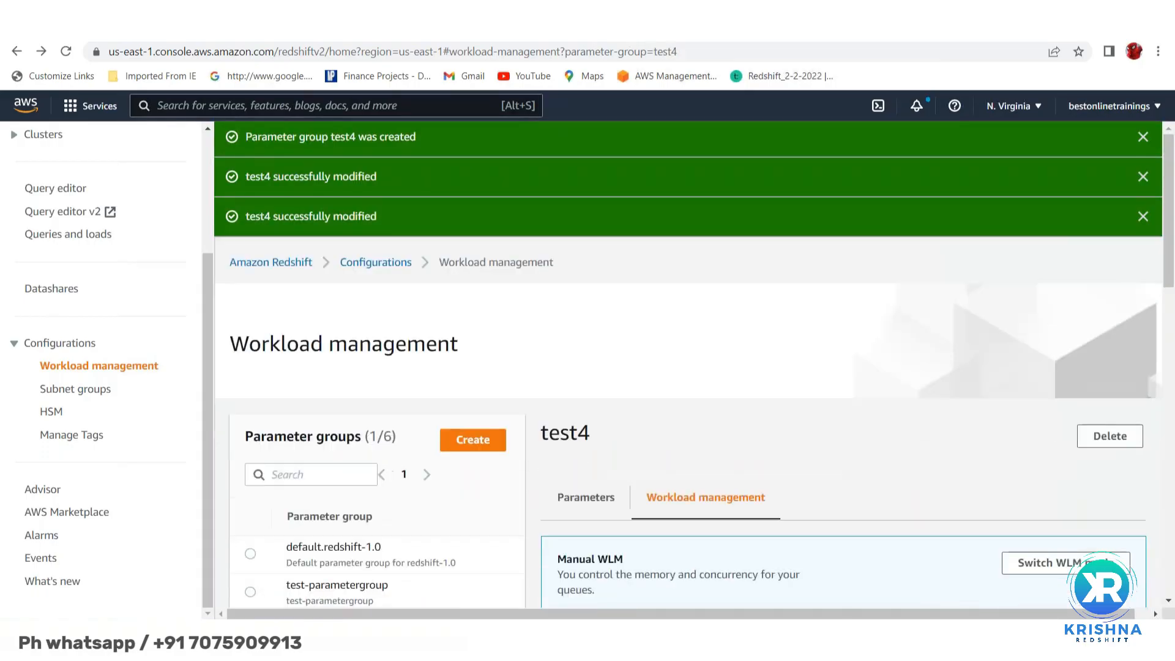
pyautogui.click(1142, 217)
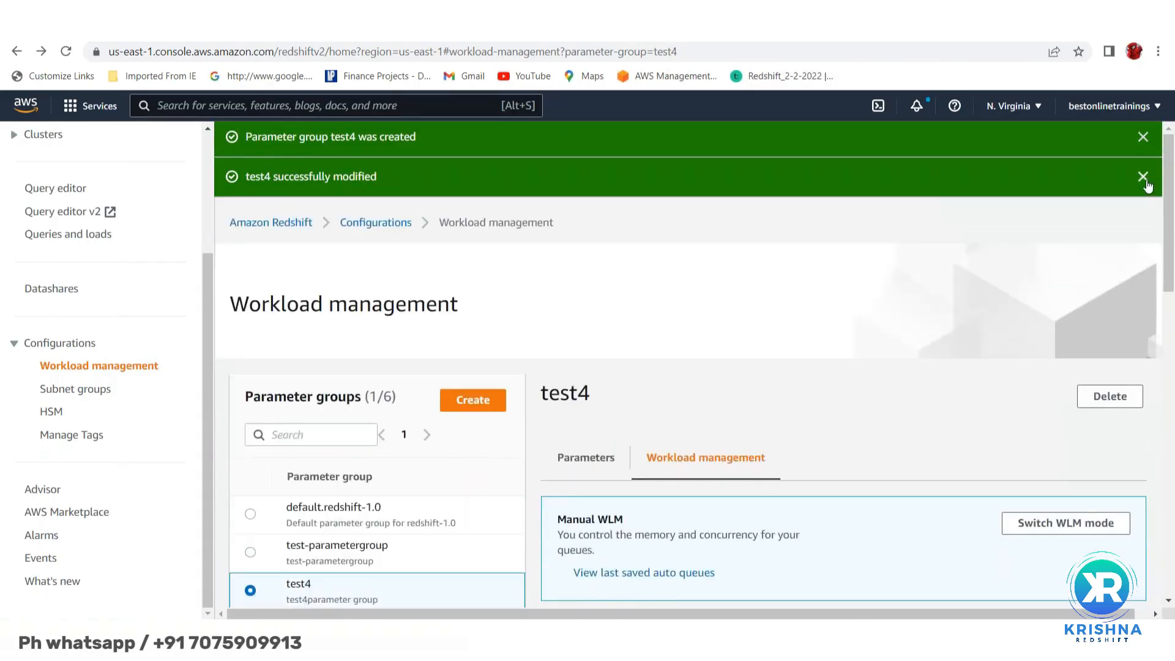
pyautogui.click(1143, 177)
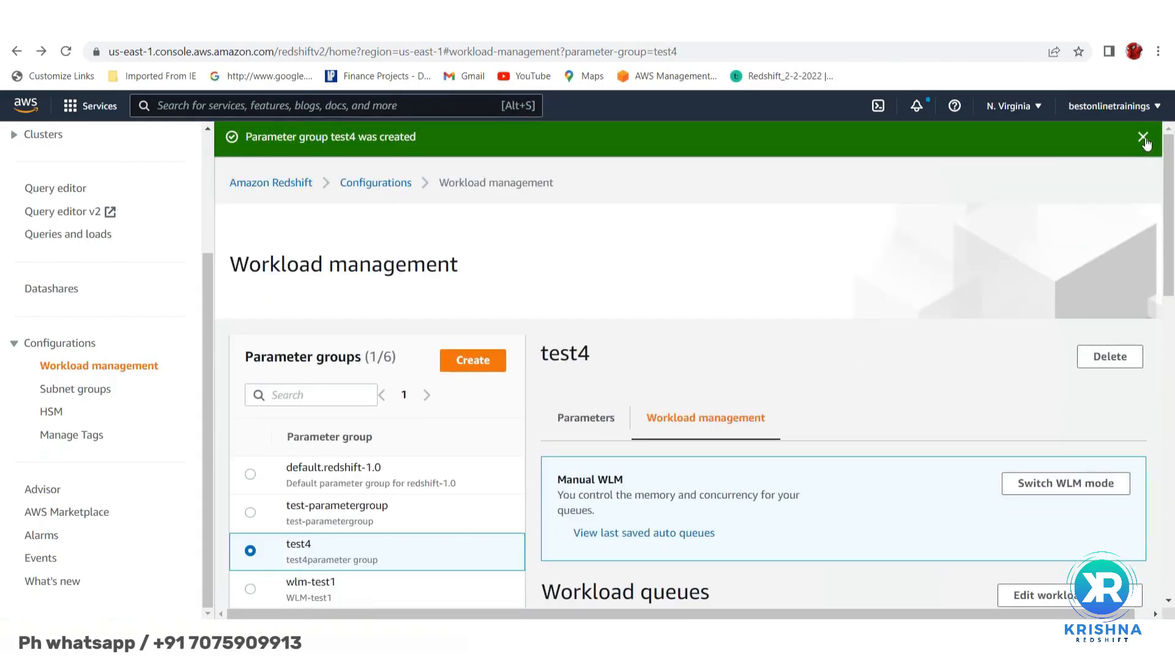
pyautogui.click(1144, 138)
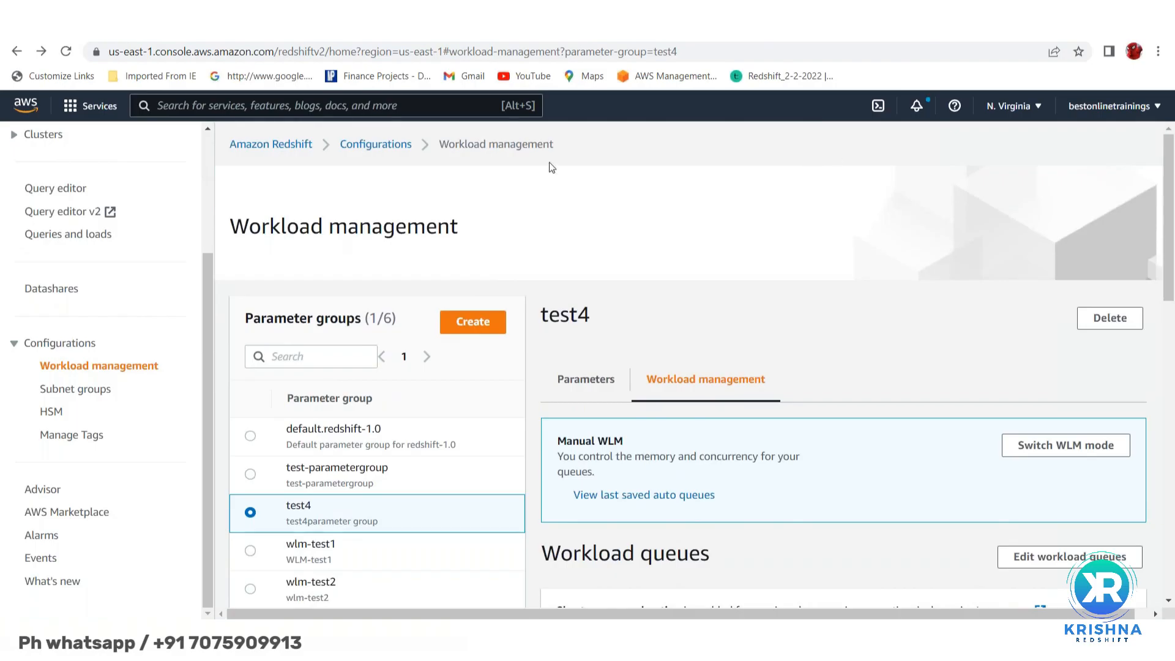
# - Go to the Clusters page to view the 2 Redshift clusters
pyautogui.scroll(3, 100, 236)
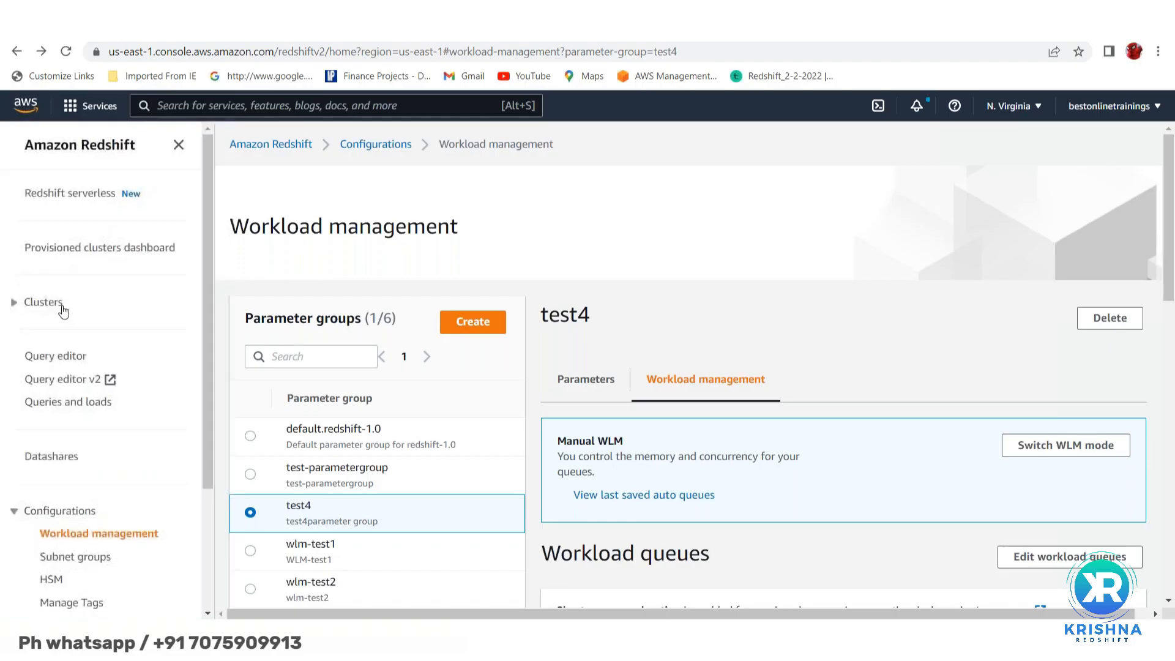
pyautogui.click(43, 303)
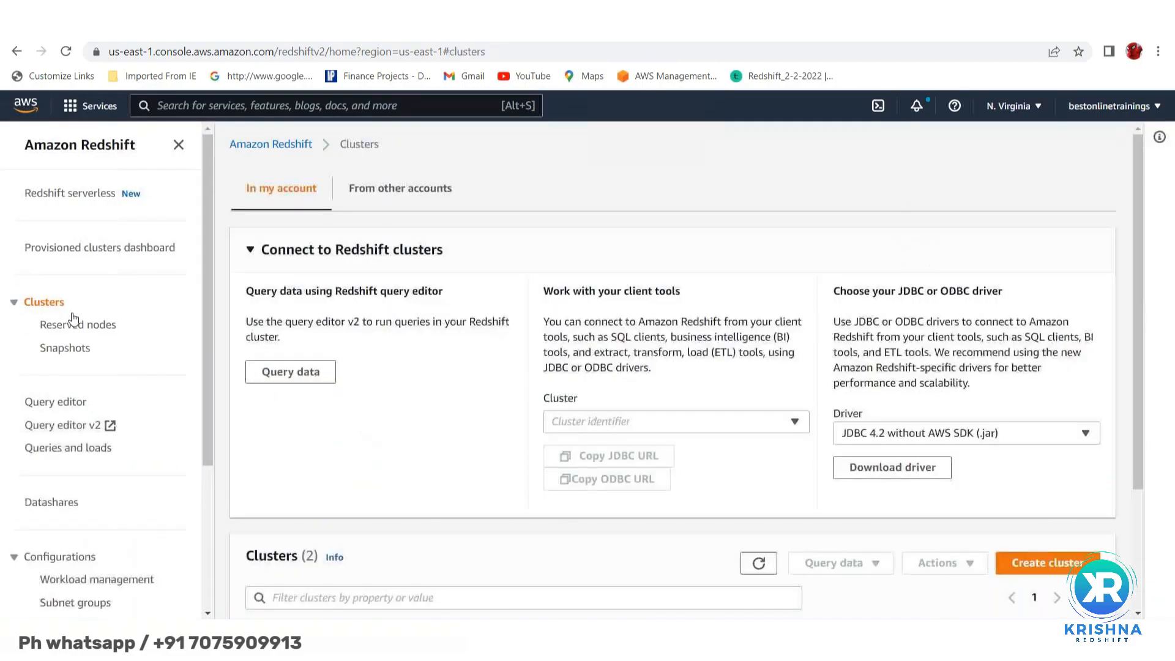
pyautogui.scroll(-3, 71, 517)
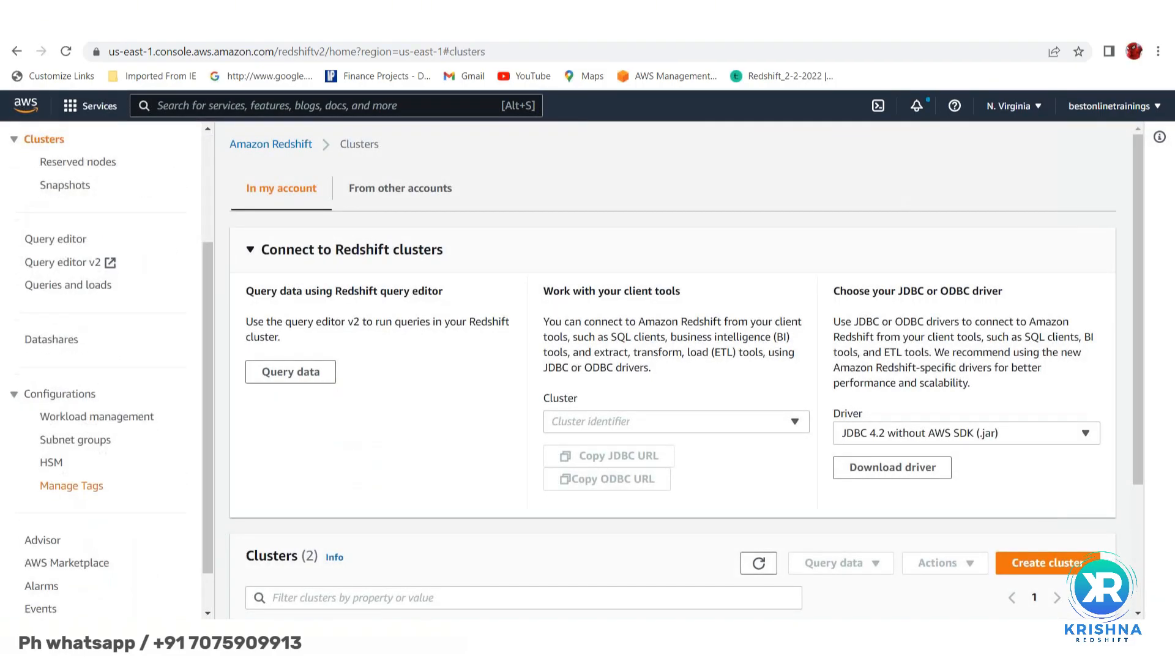